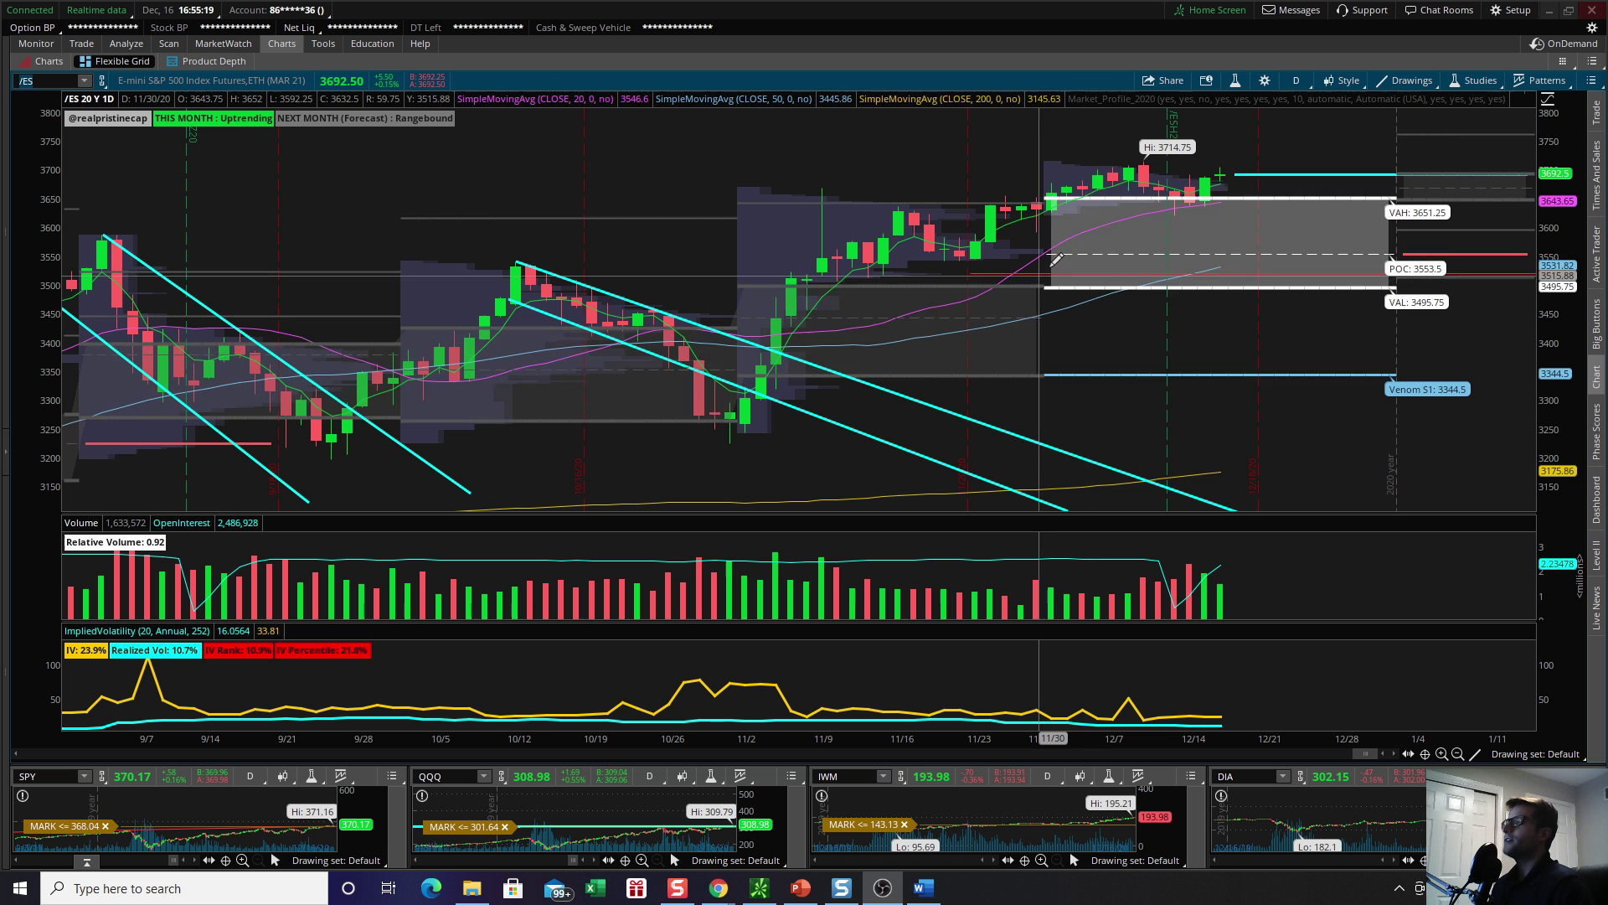
Zoom the /ES daily chart to about two months, from mid-November onward around the value area
scroll(1093, 205, up, 3)
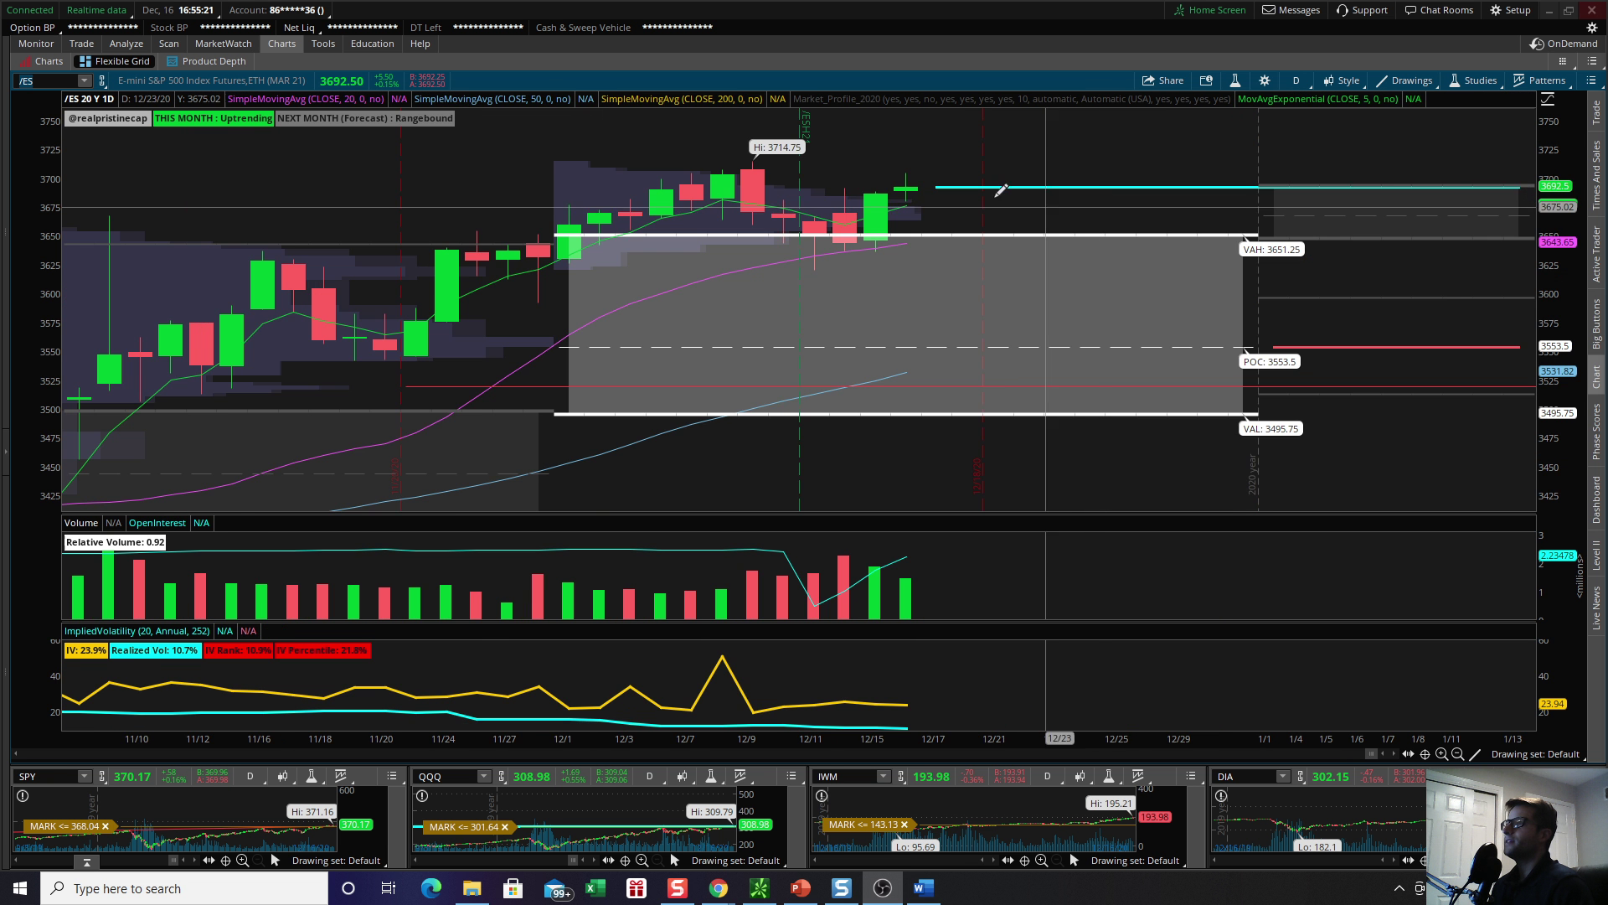
scroll(979, 186, down, 3)
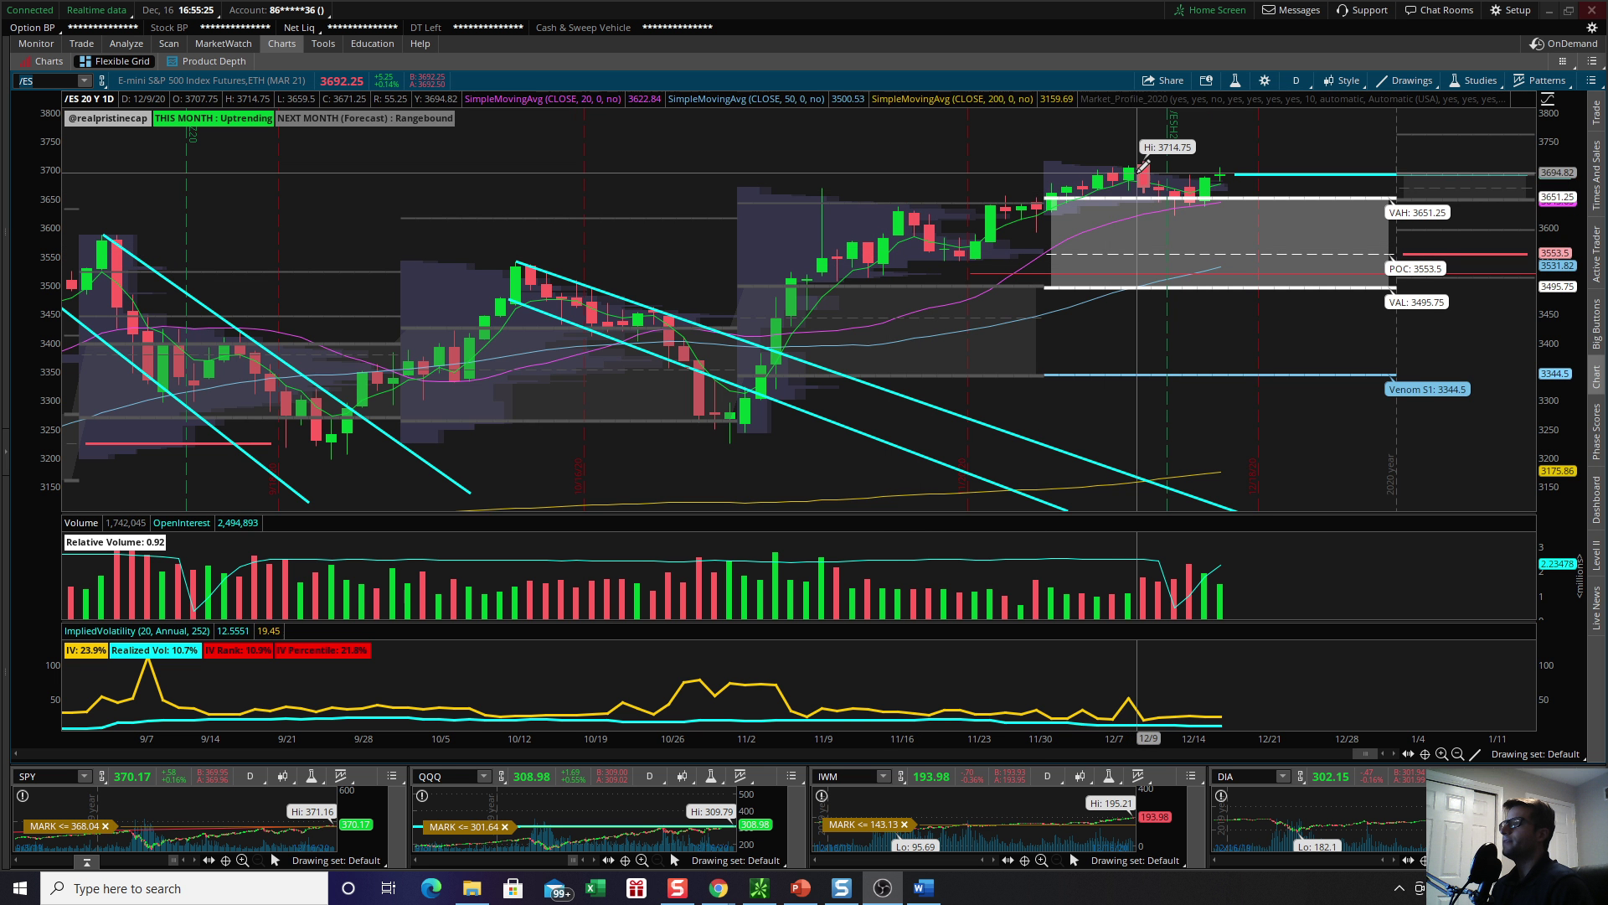
scroll(1143, 165, up, 3)
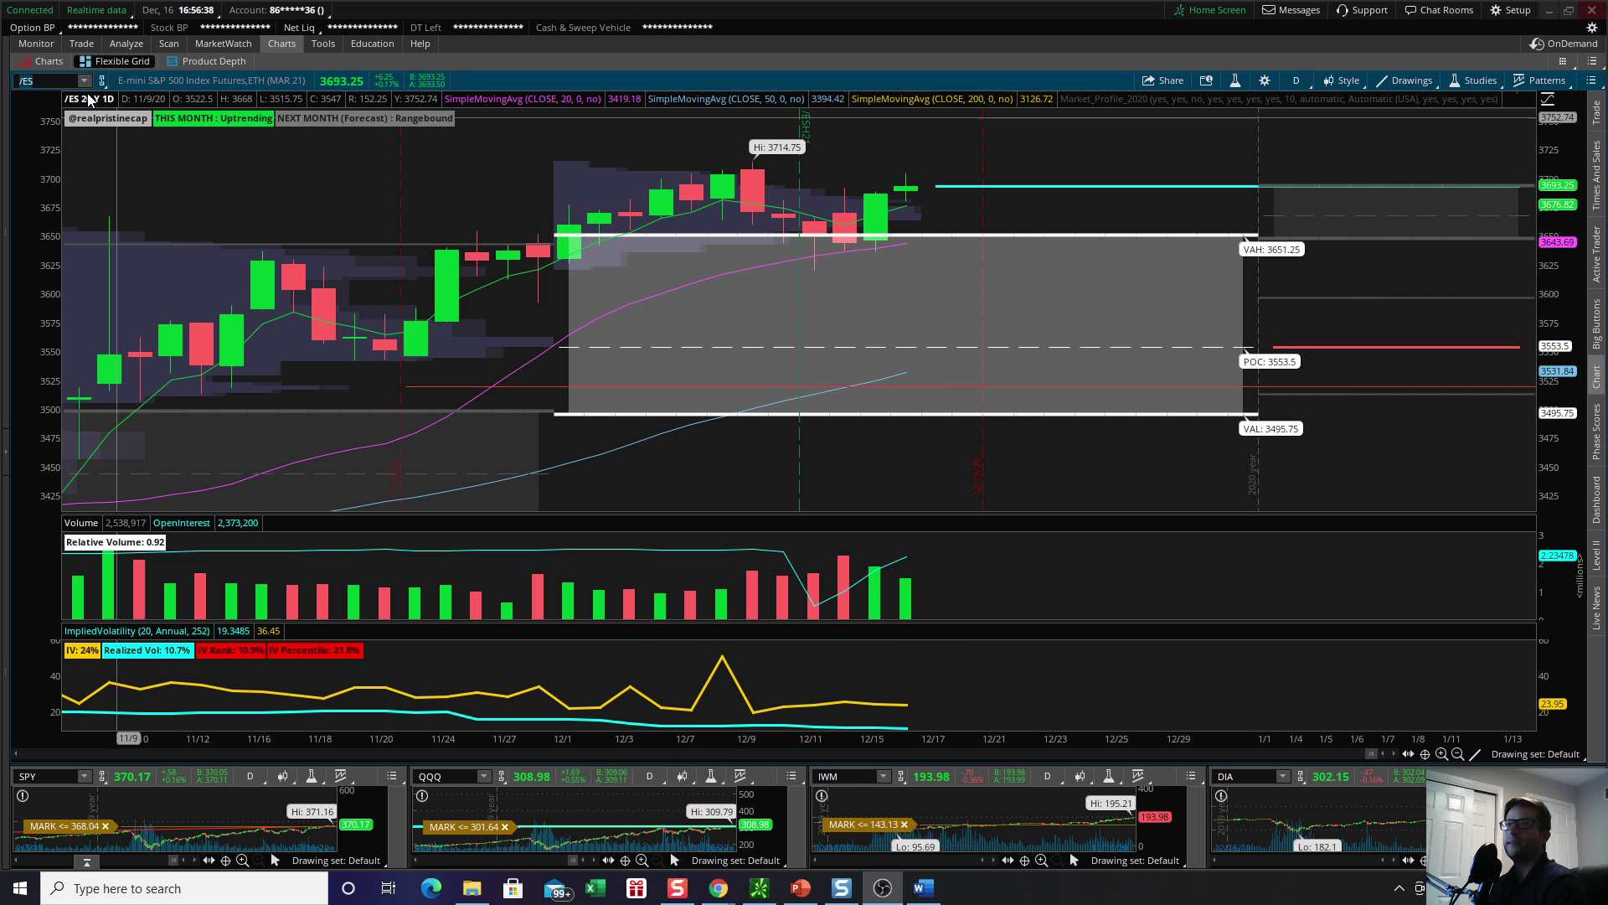
Load QQQ on the main chart and zoom to roughly three months of daily candles
click(47, 80)
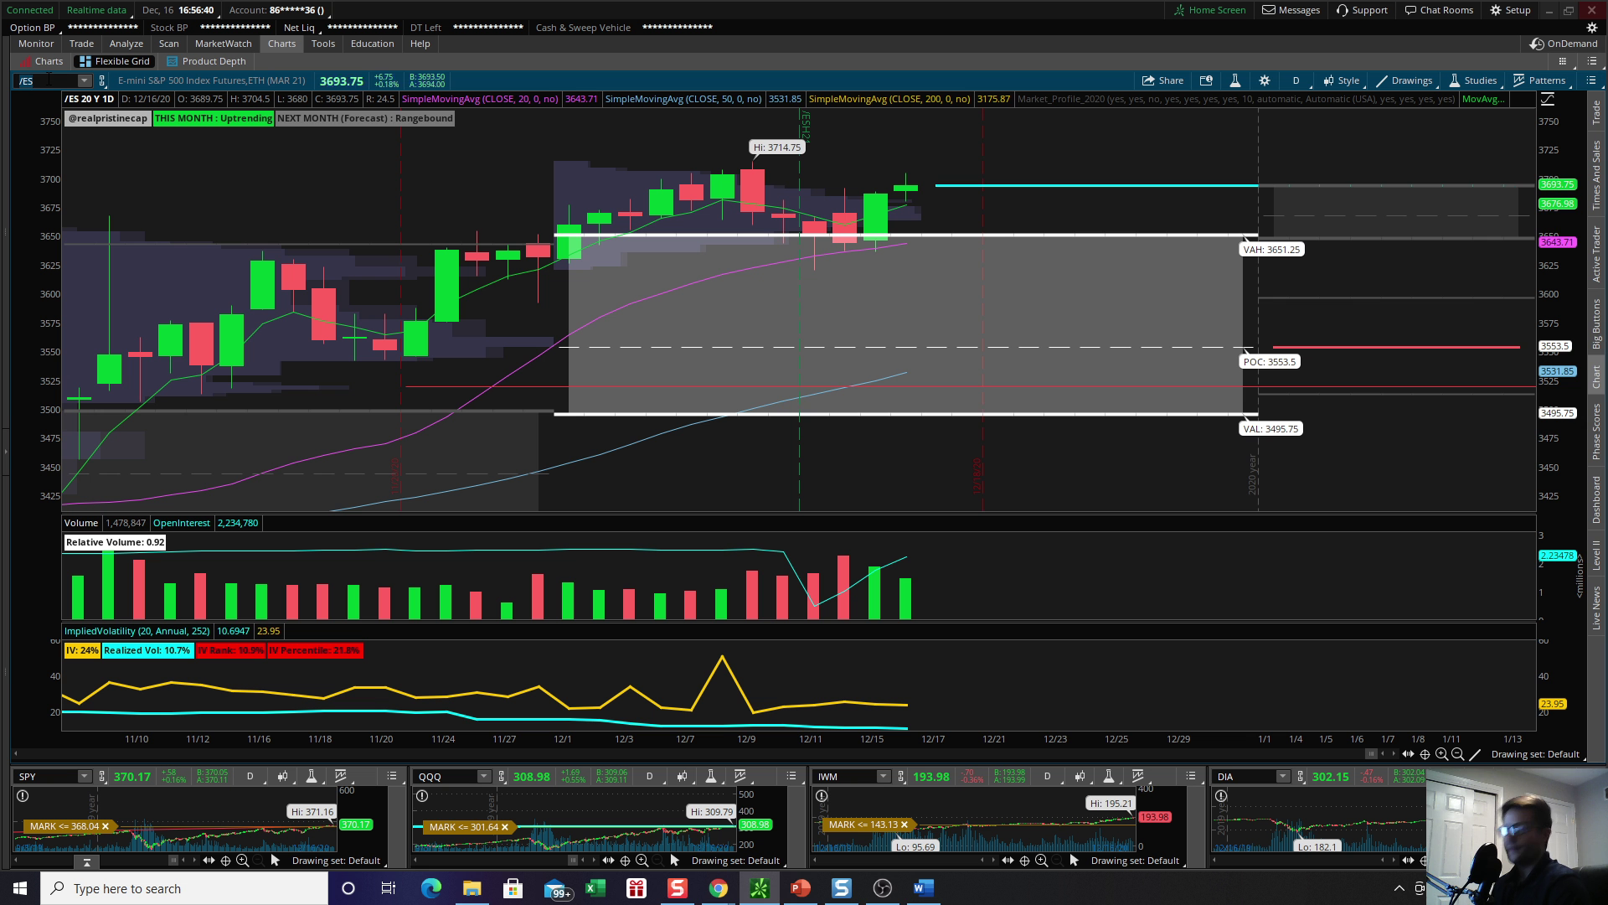
text(QQQ)
key(Return)
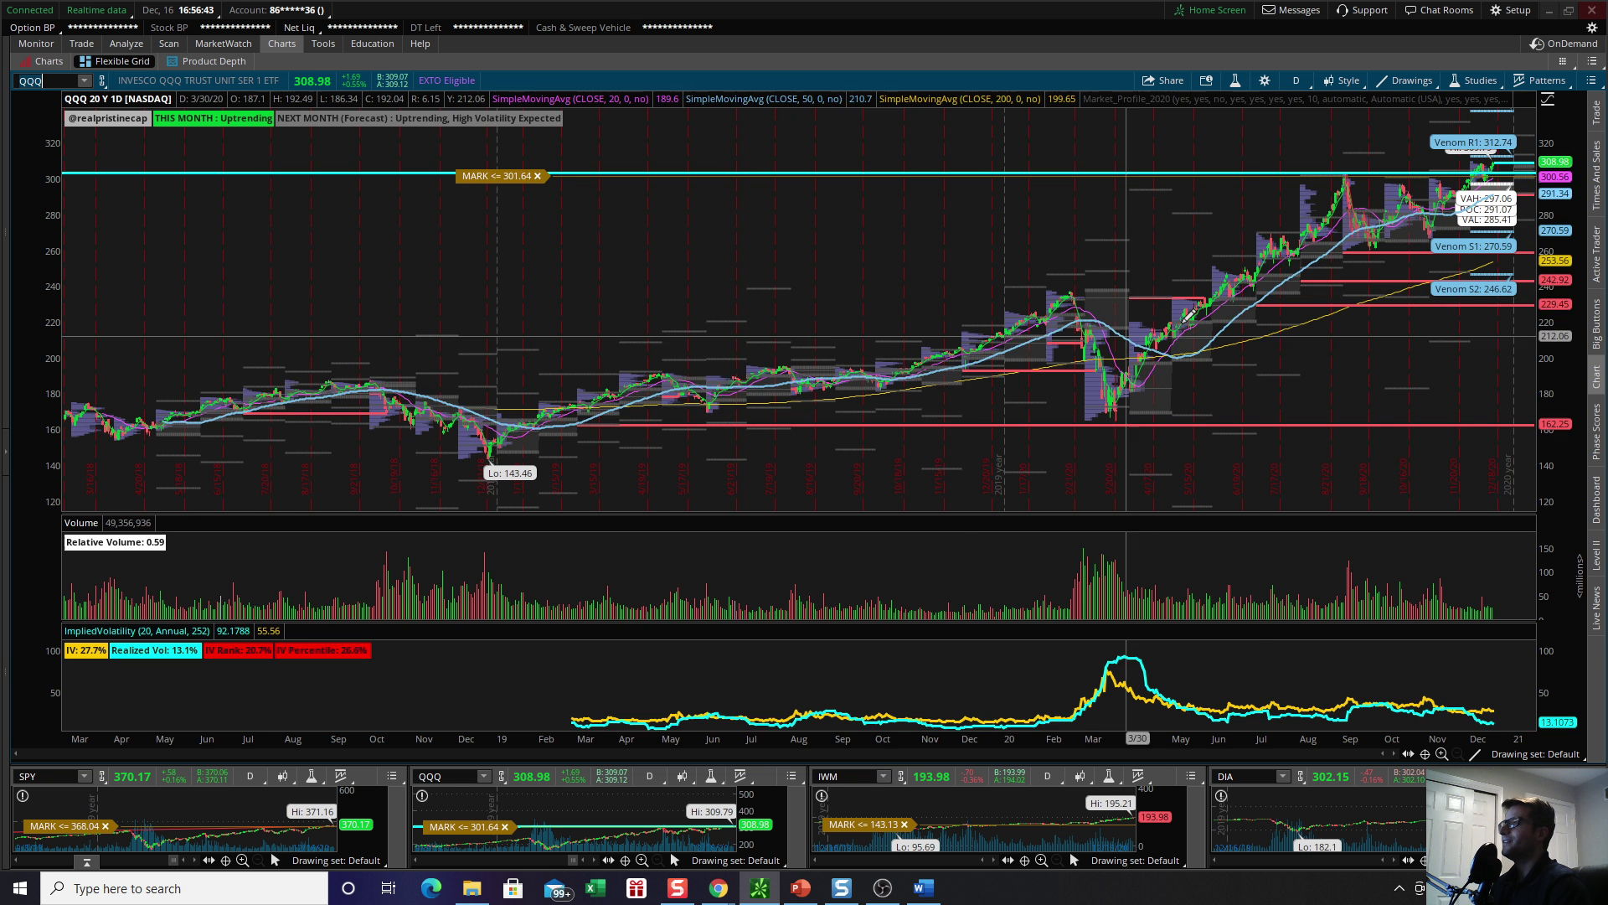
scroll(1294, 228, up, 6)
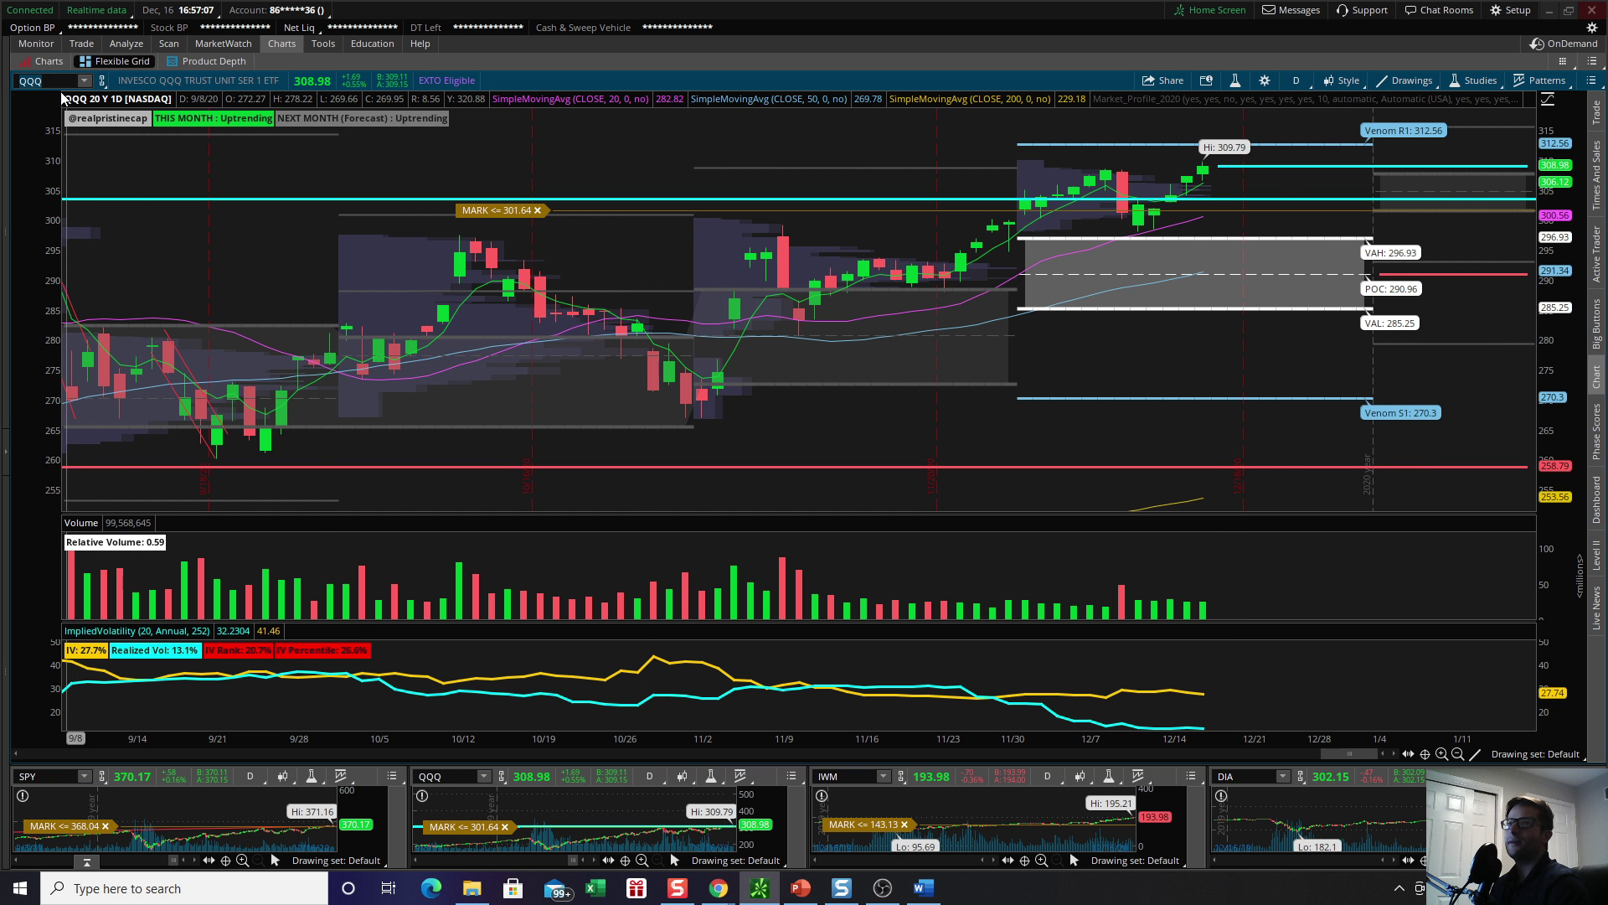
Load the MSFT chart and zoom in and out to review it
key(BackSpace)
key(BackSpace)
key(BackSpace)
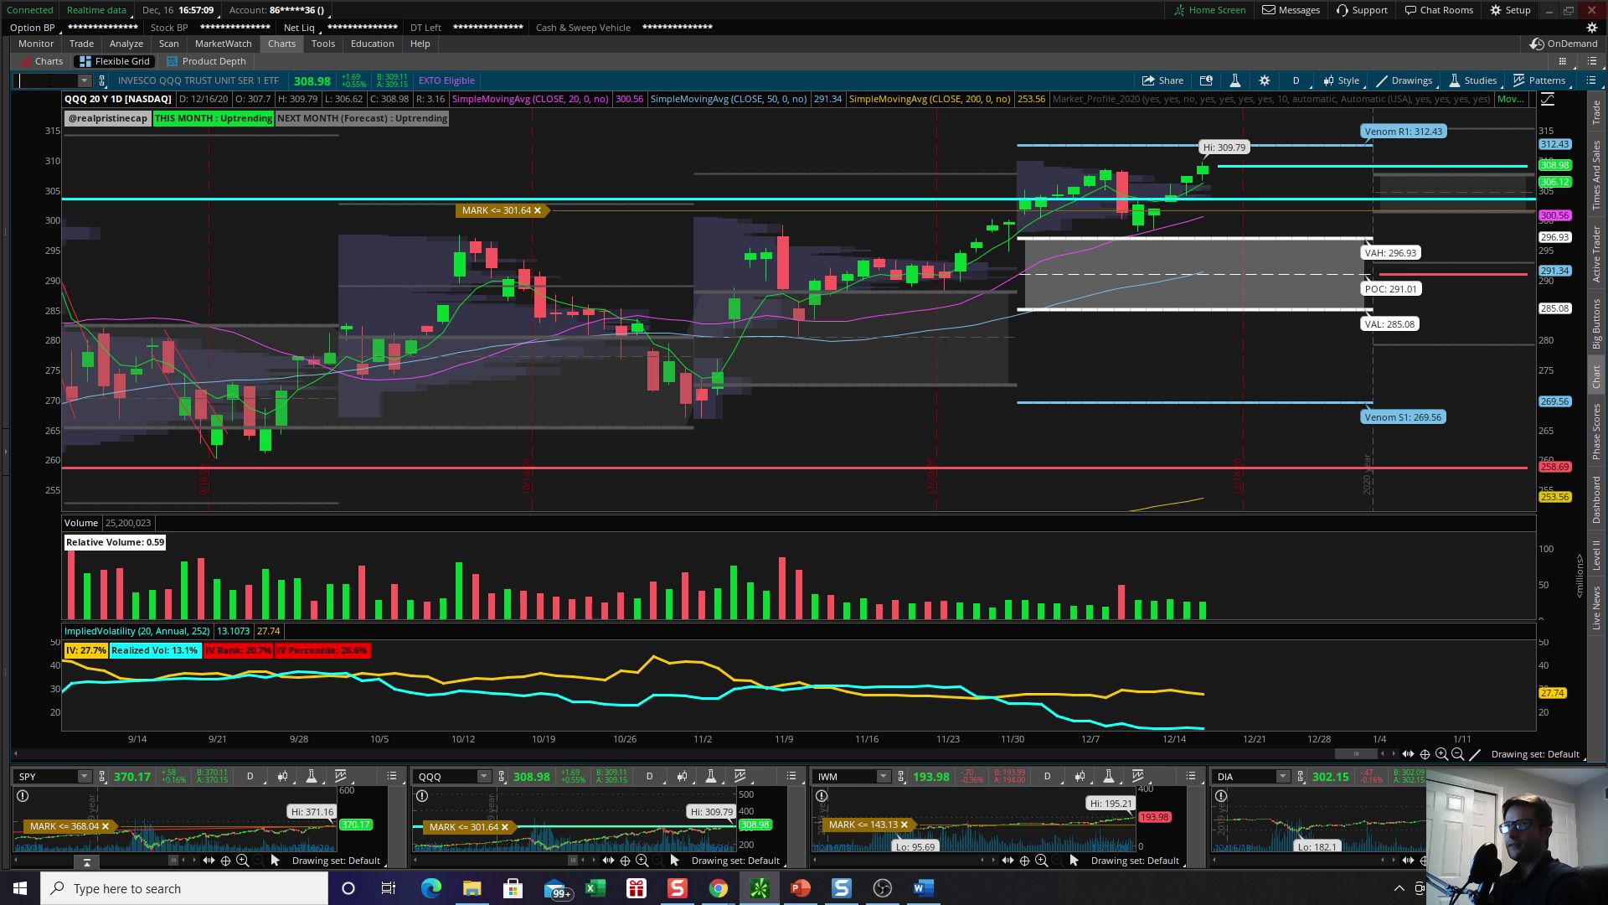
text(MSFT)
key(Return)
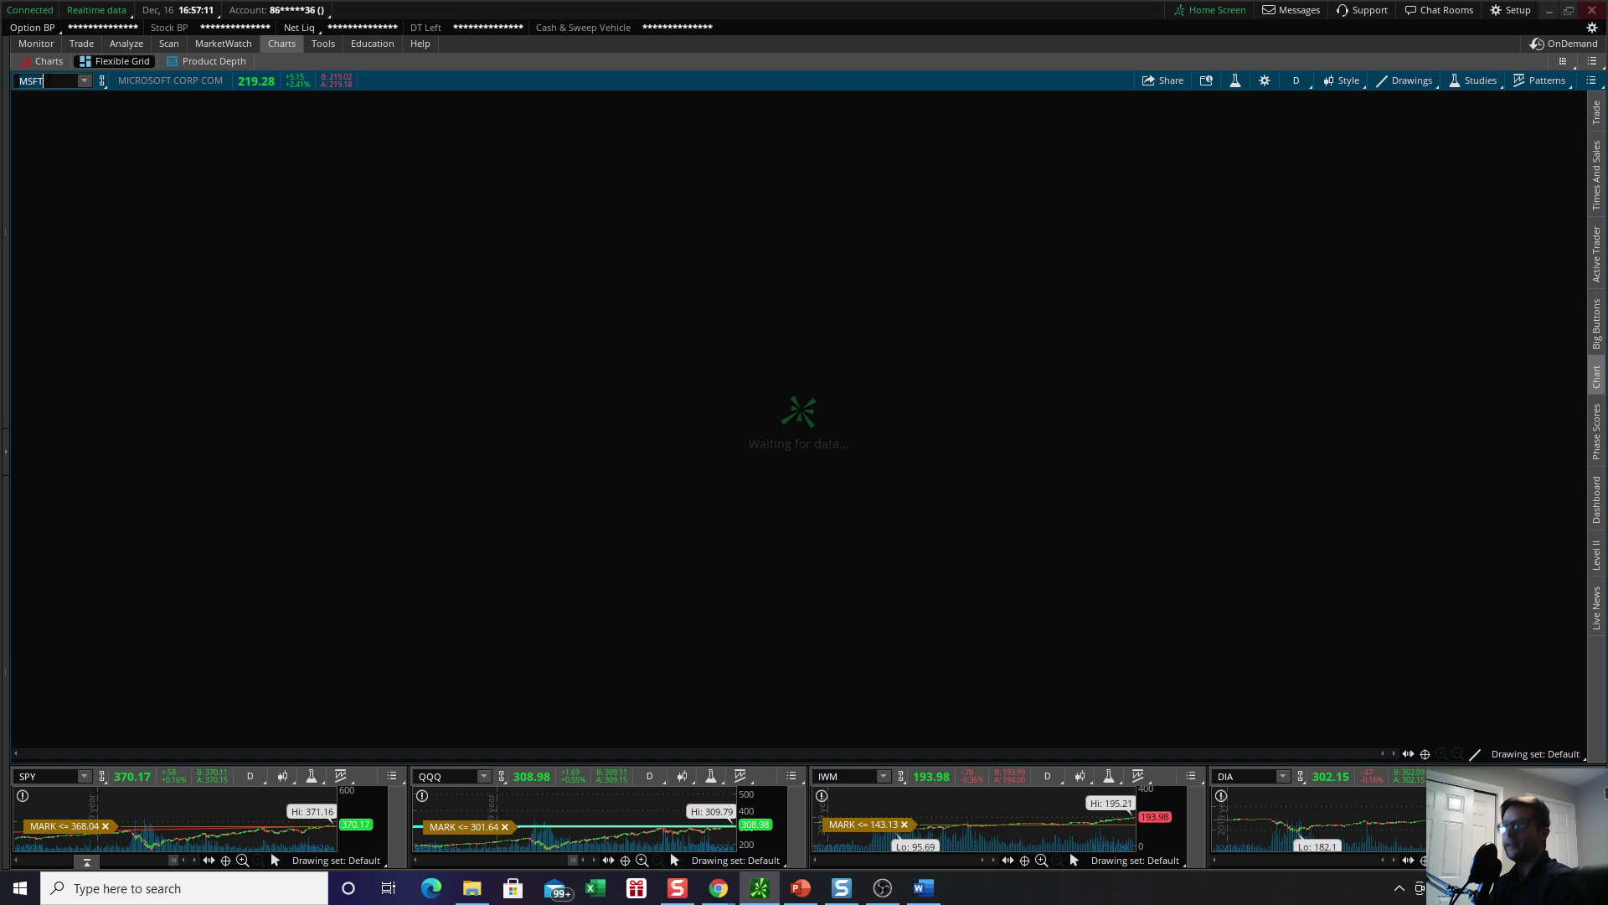
scroll(1146, 224, up, 5)
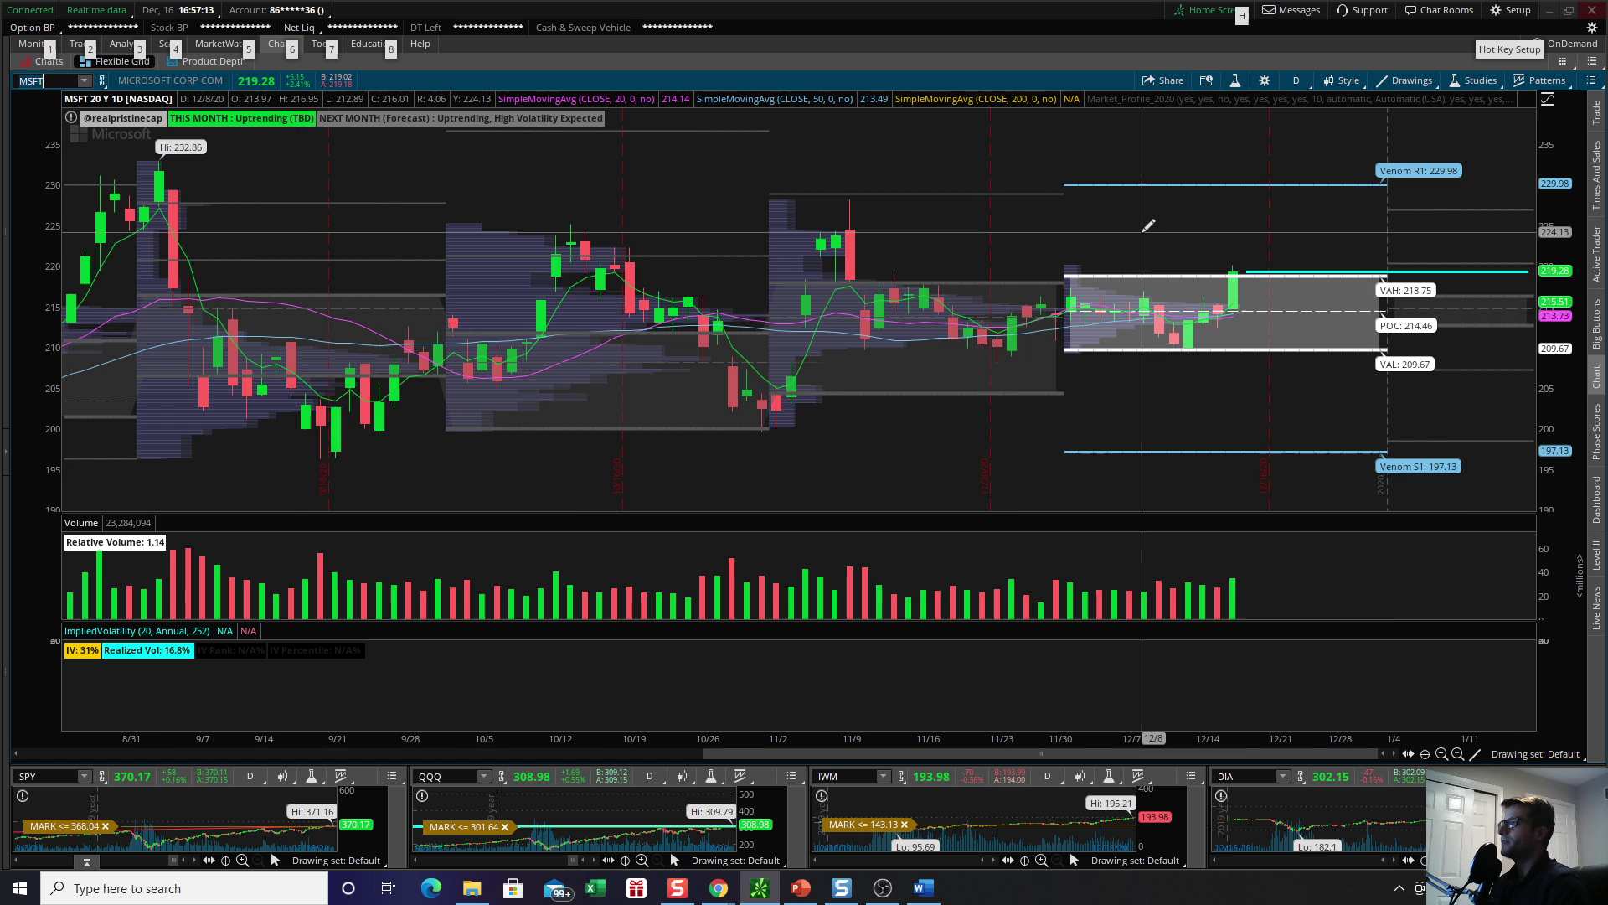
scroll(941, 291, down, 5)
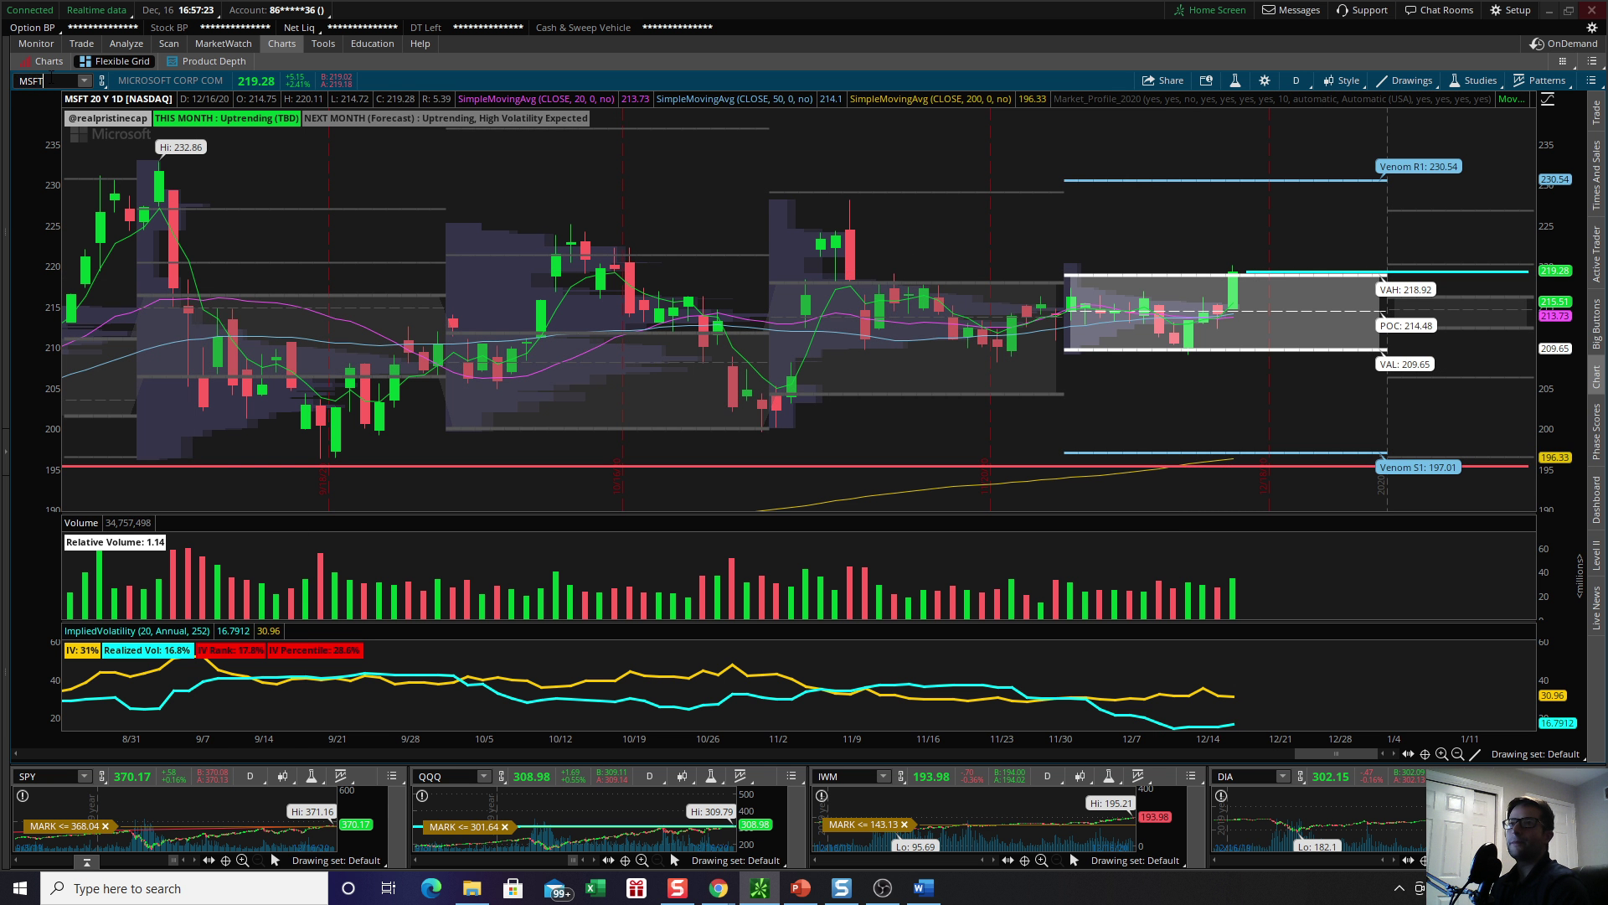
Switch to AMZN and zoom out to about four months of daily candles
key(BackSpace)
text(AMZN)
key(Return)
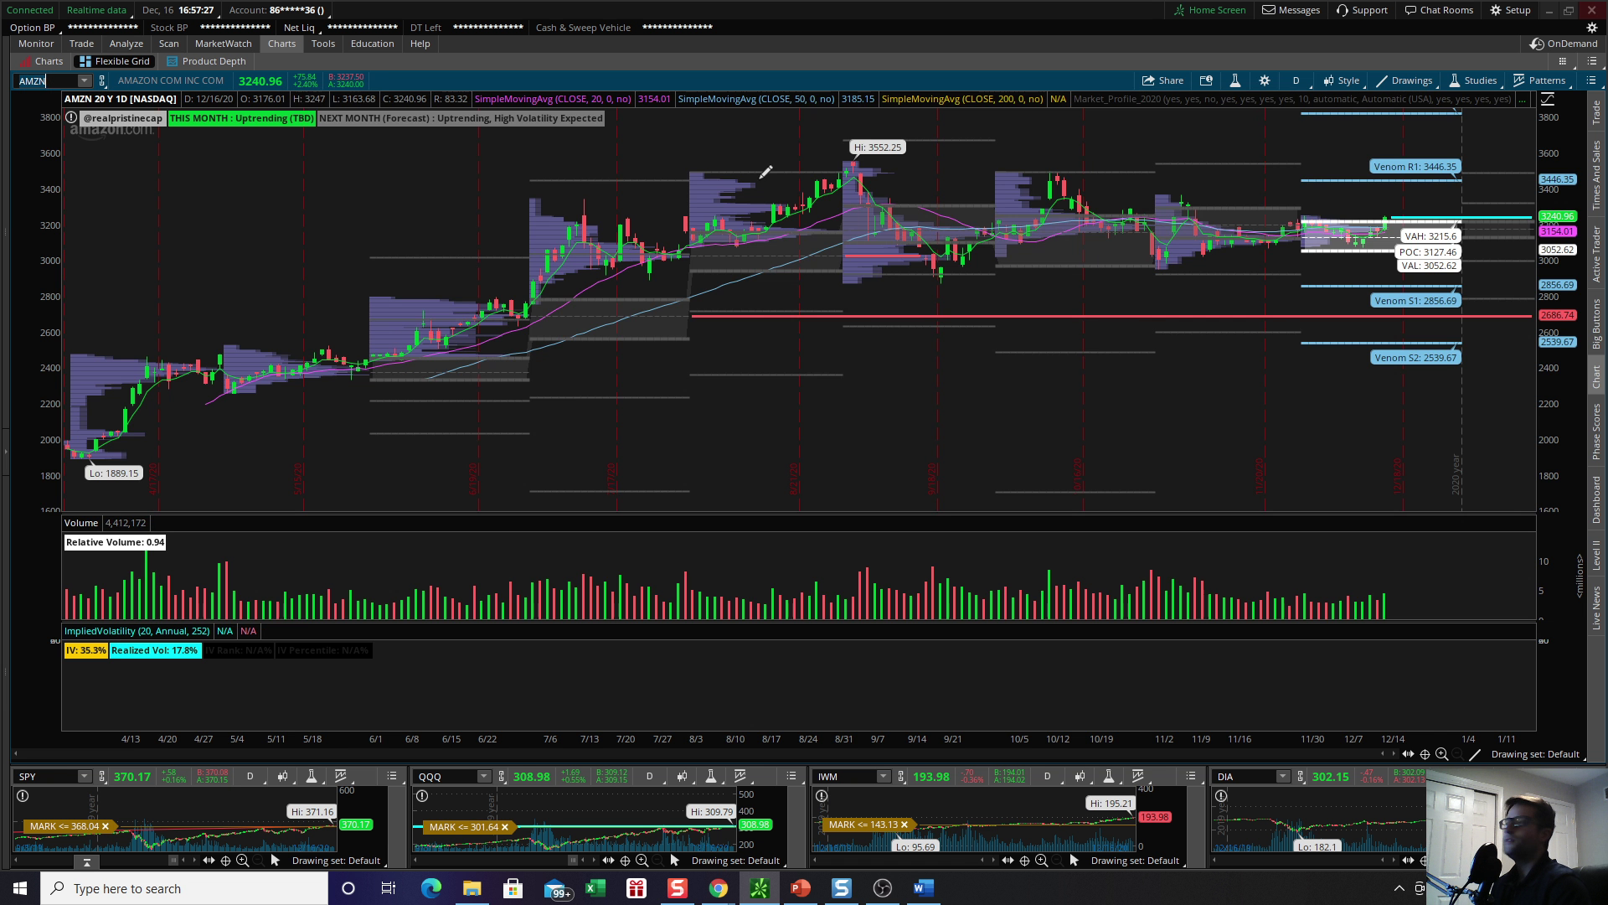
key(ctrl)
scroll(1098, 235, down, 3)
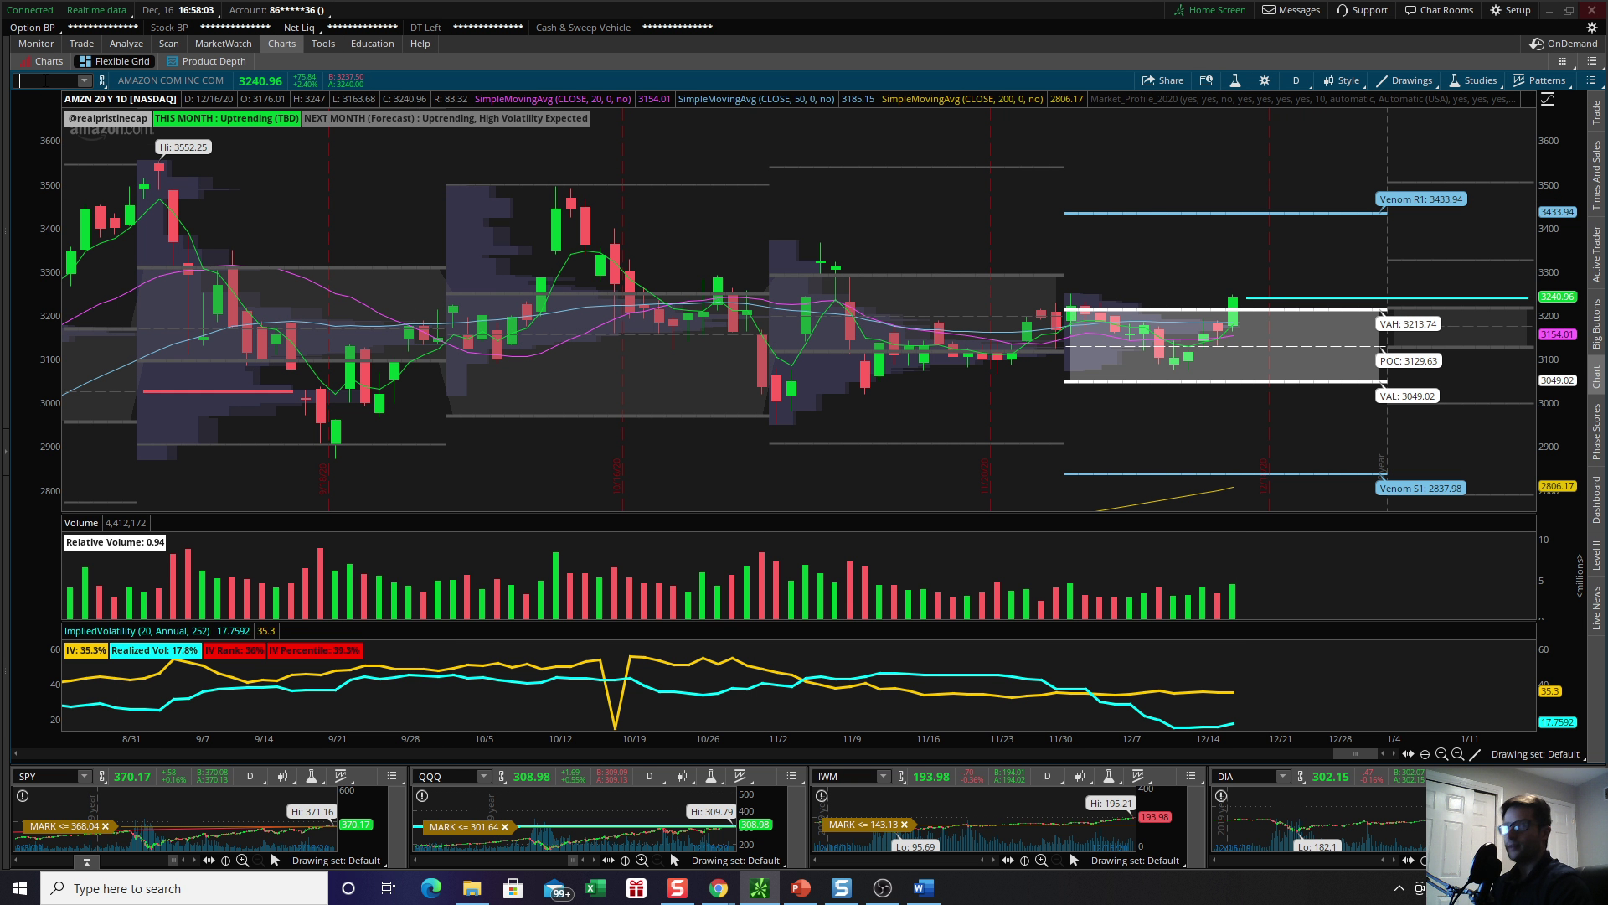
Load the FB chart and zoom in to look it over
text(FB)
key(Return)
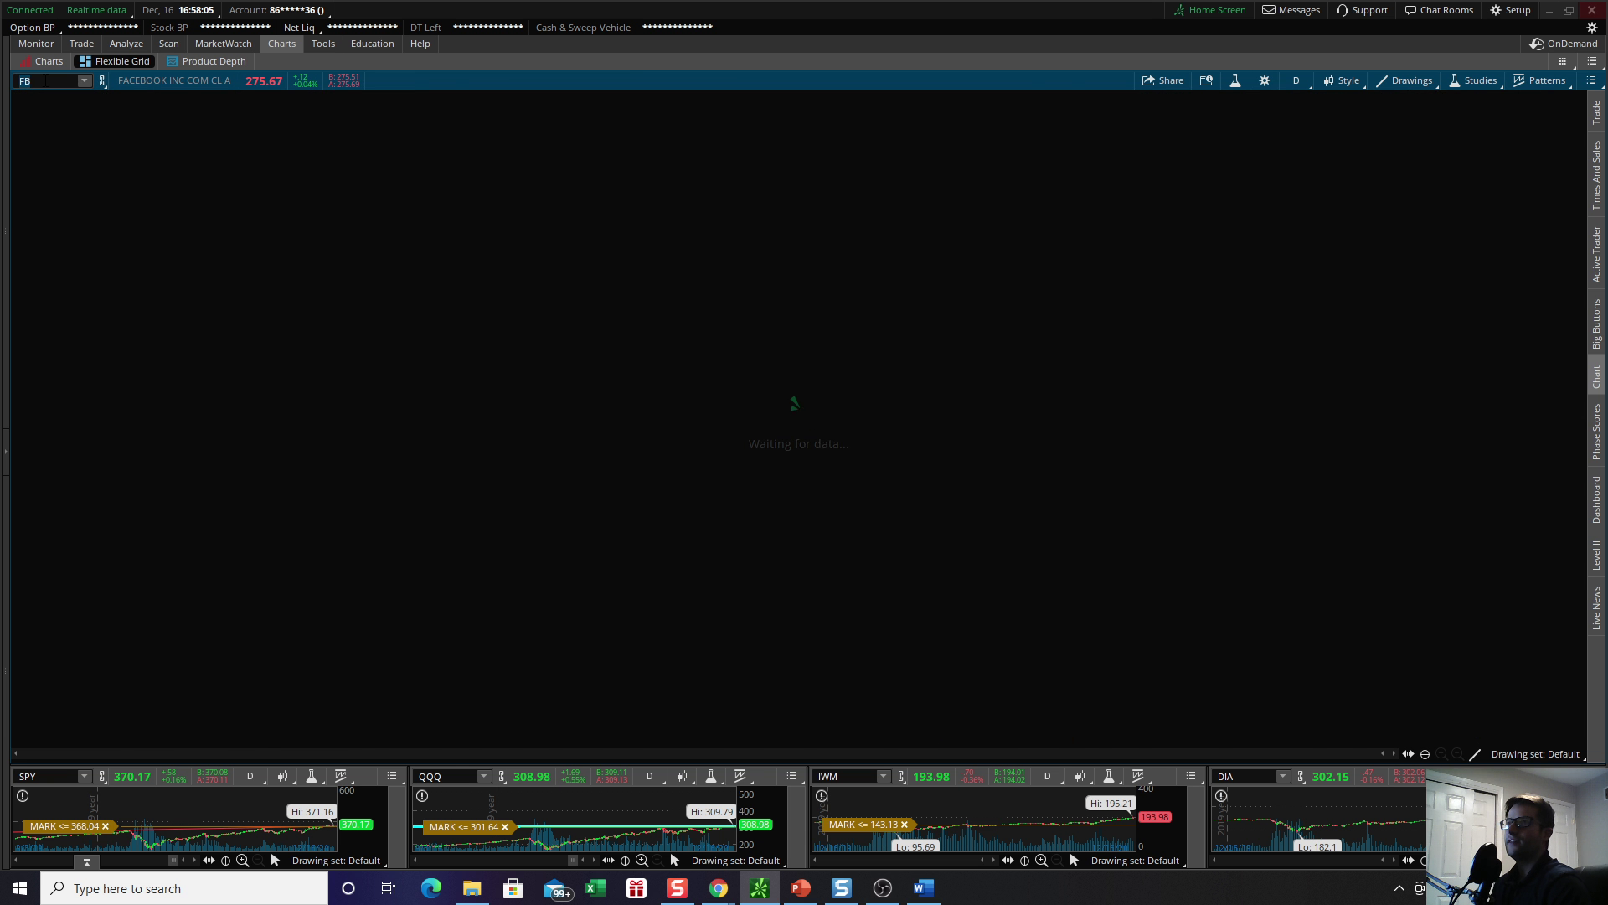
key(alt)
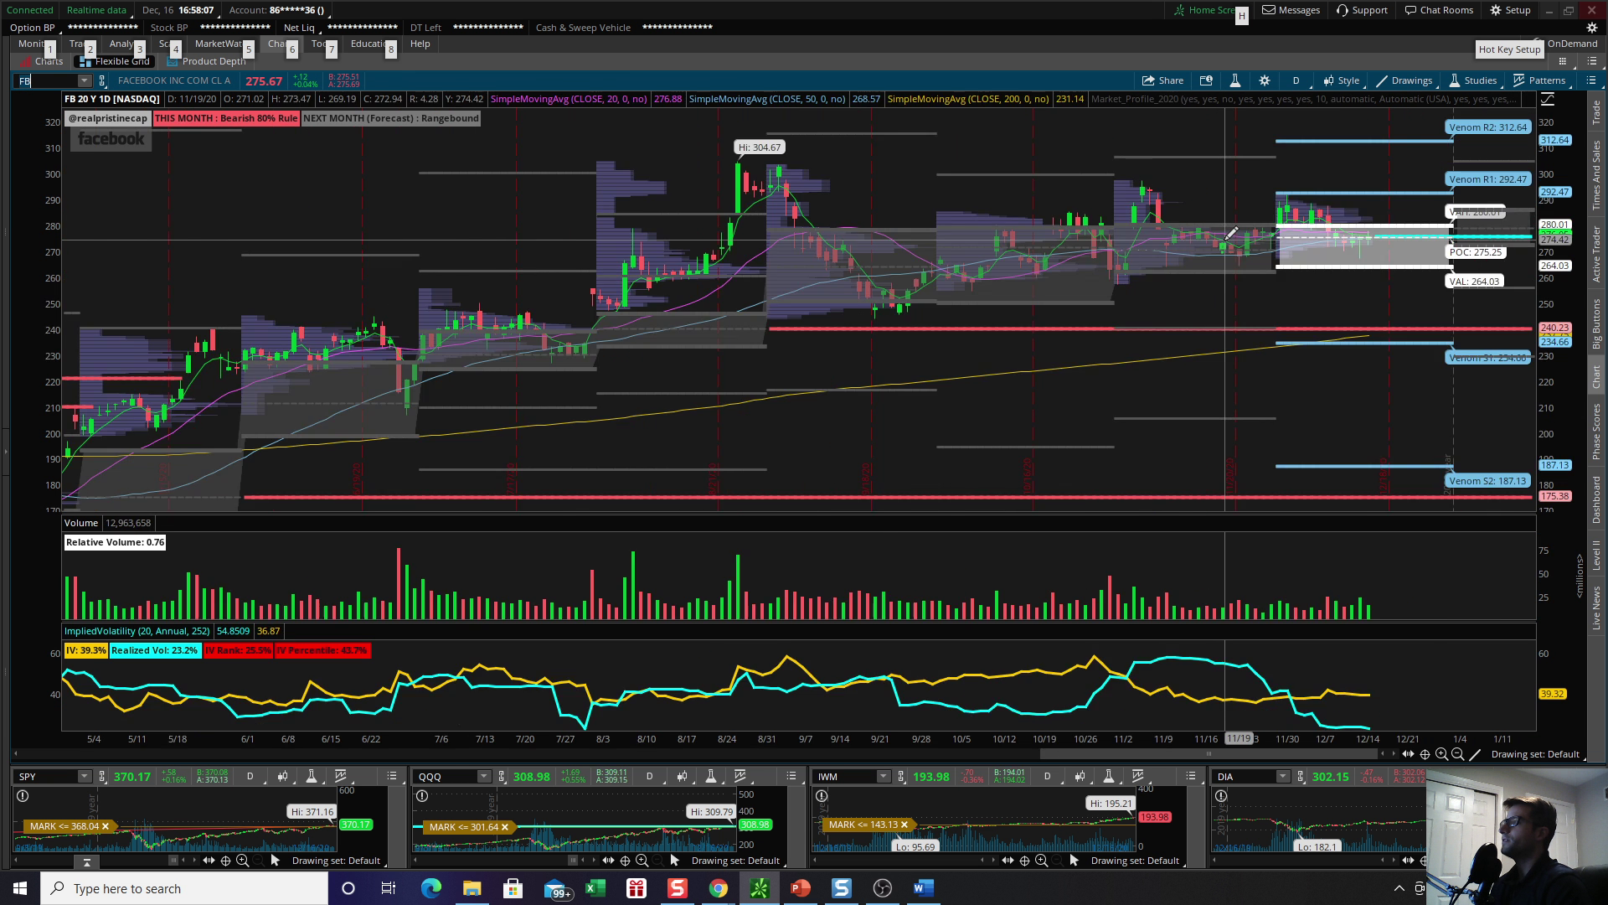
scroll(1231, 234, up, 3)
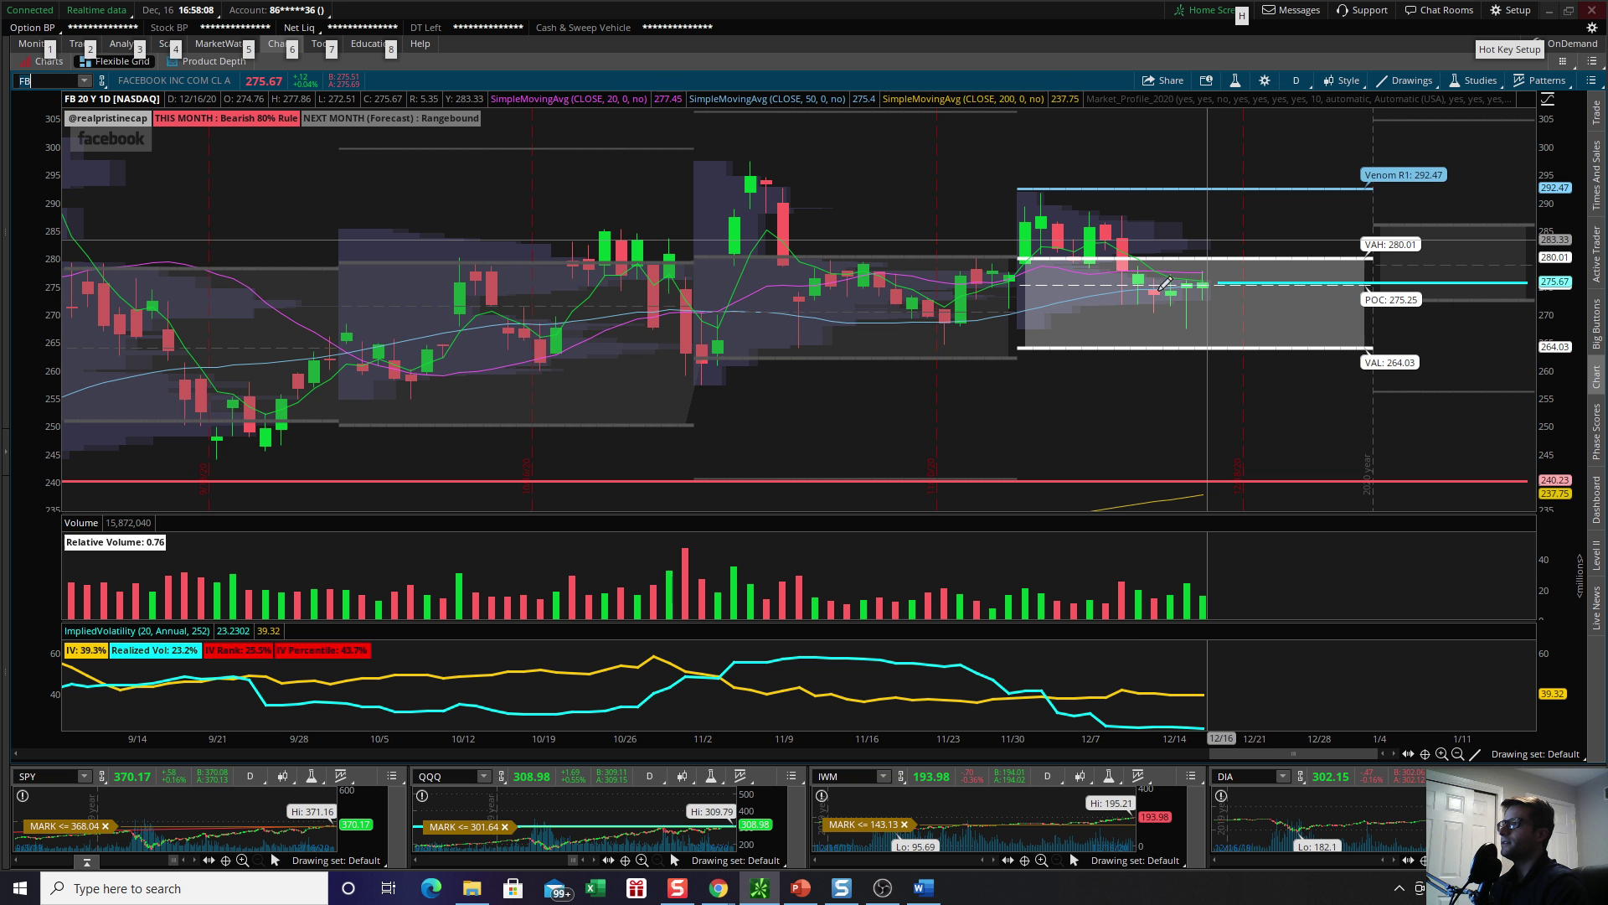
key(alt)
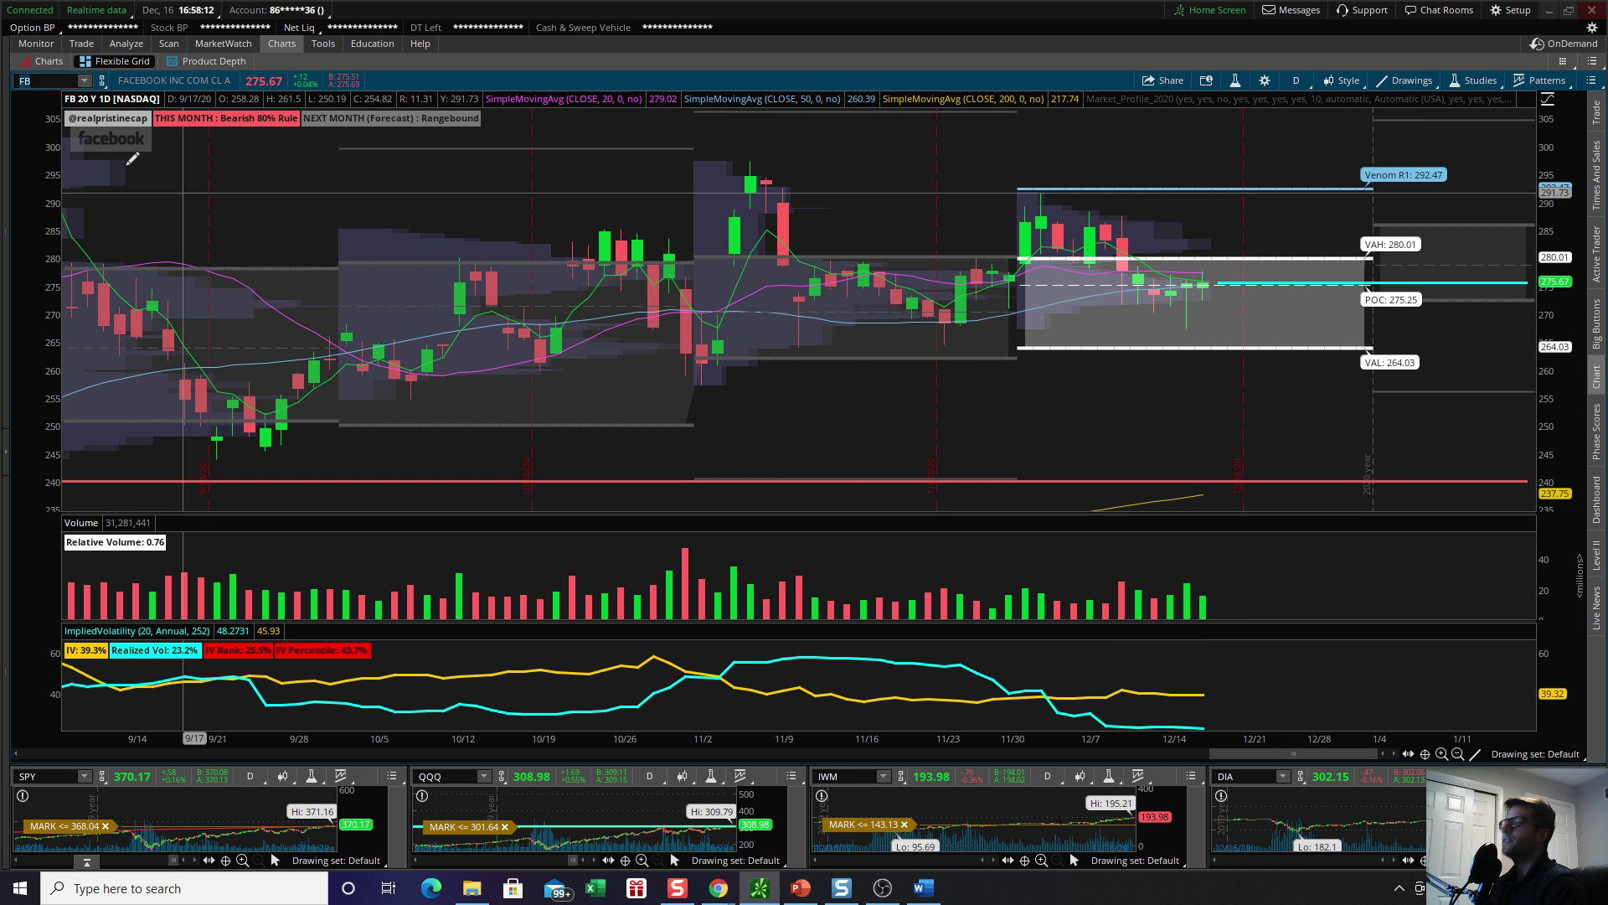
key(Return)
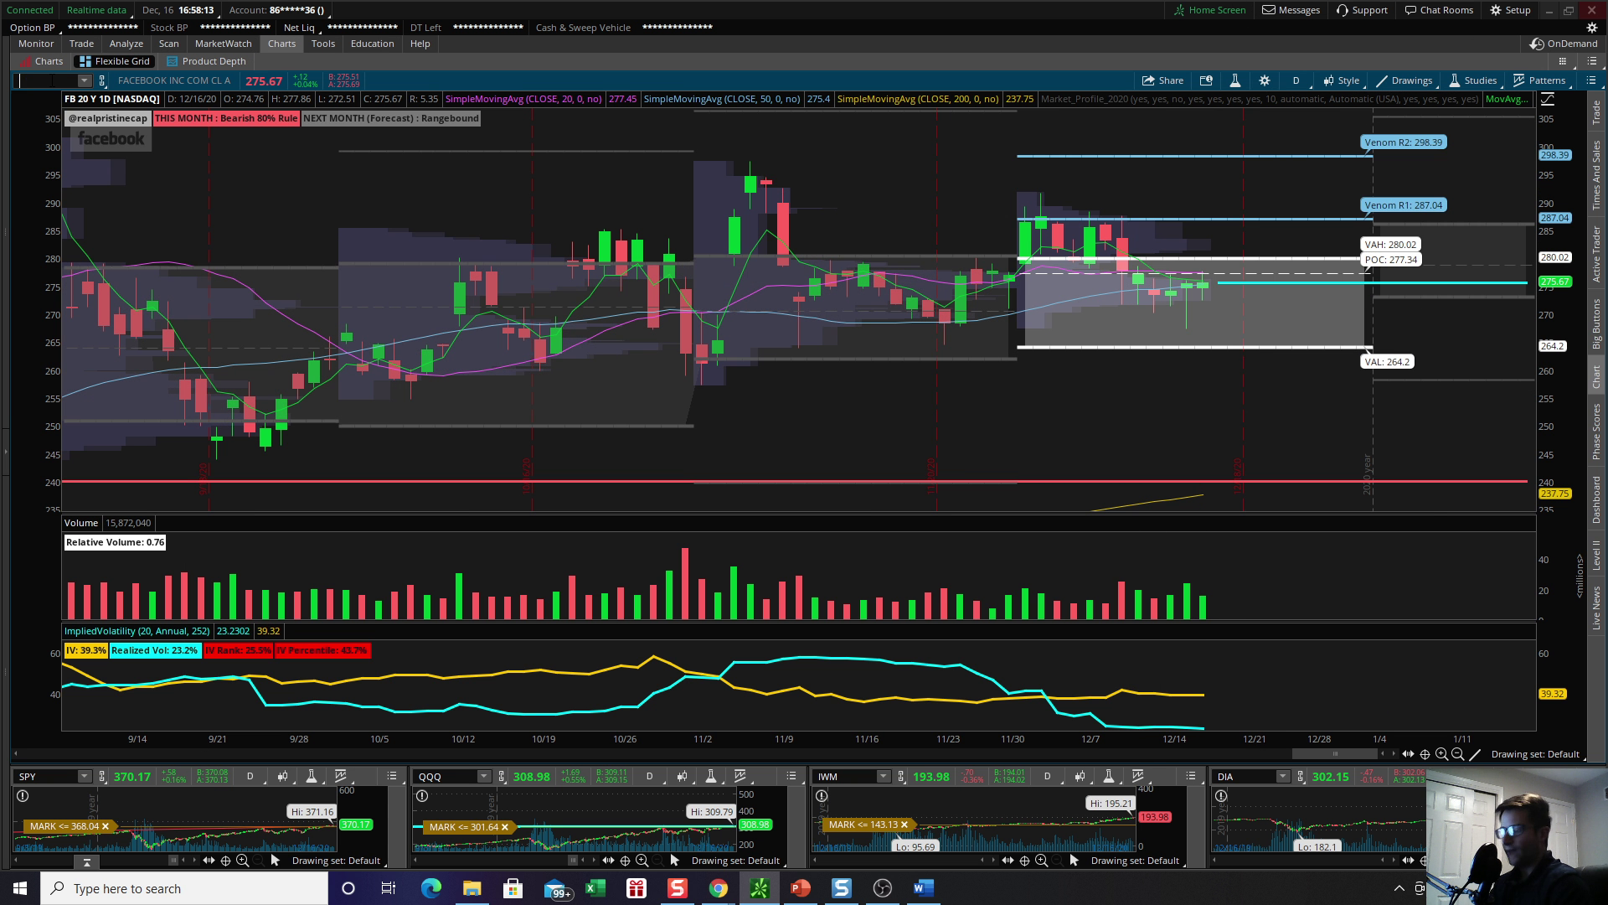
Bring up AAPL zoomed to about four months of daily candles
text(AAPL)
key(Return)
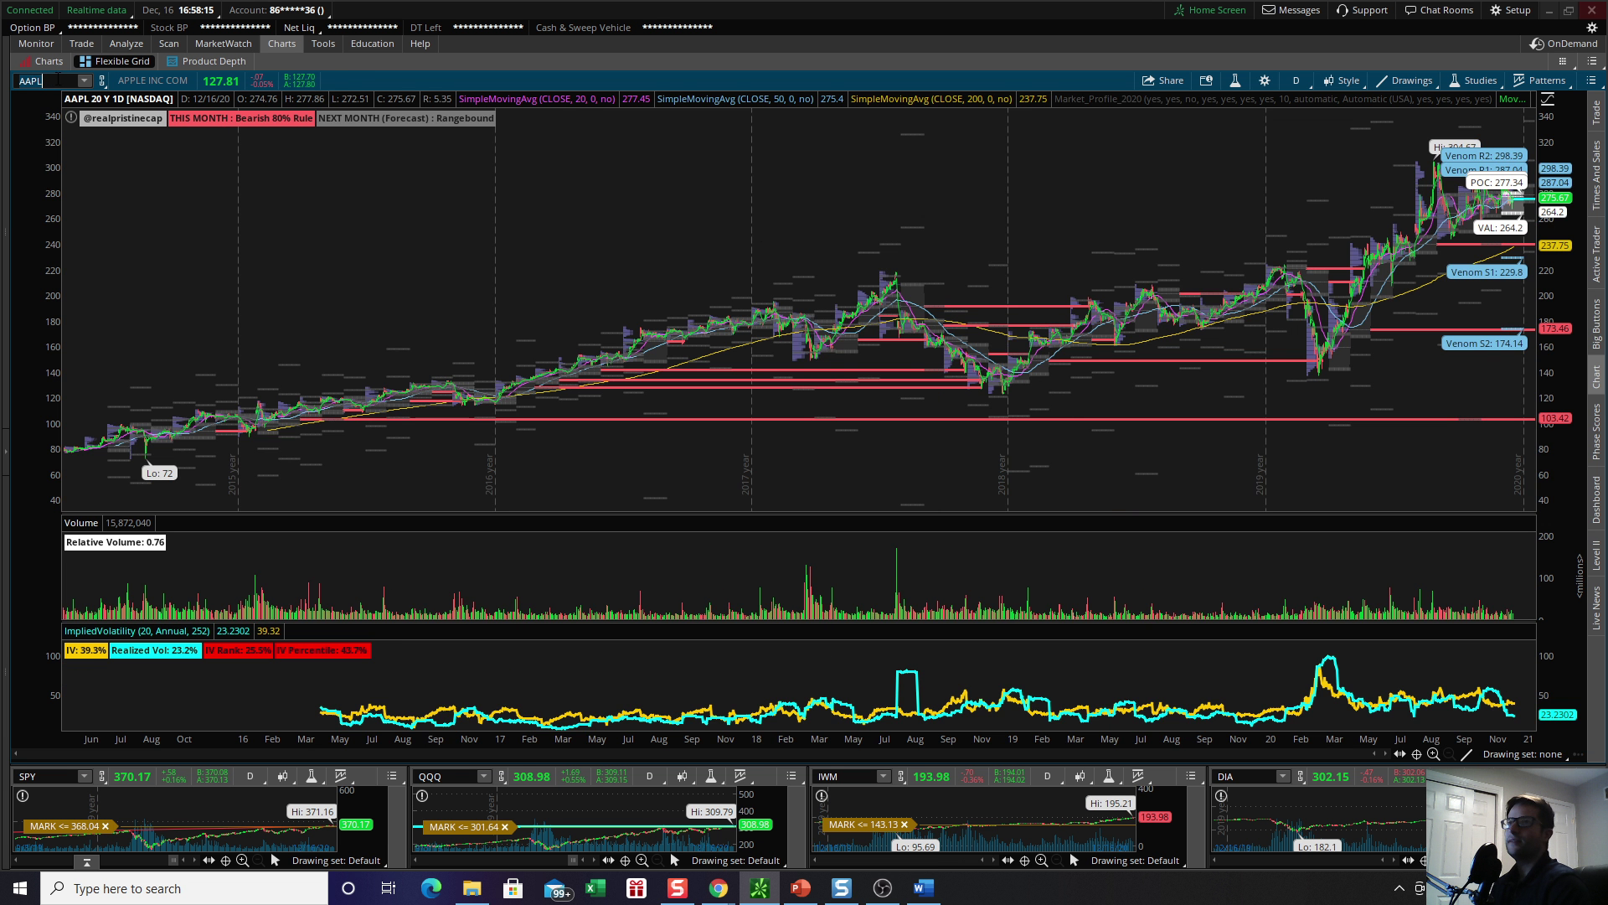
scroll(1142, 240, up, 10)
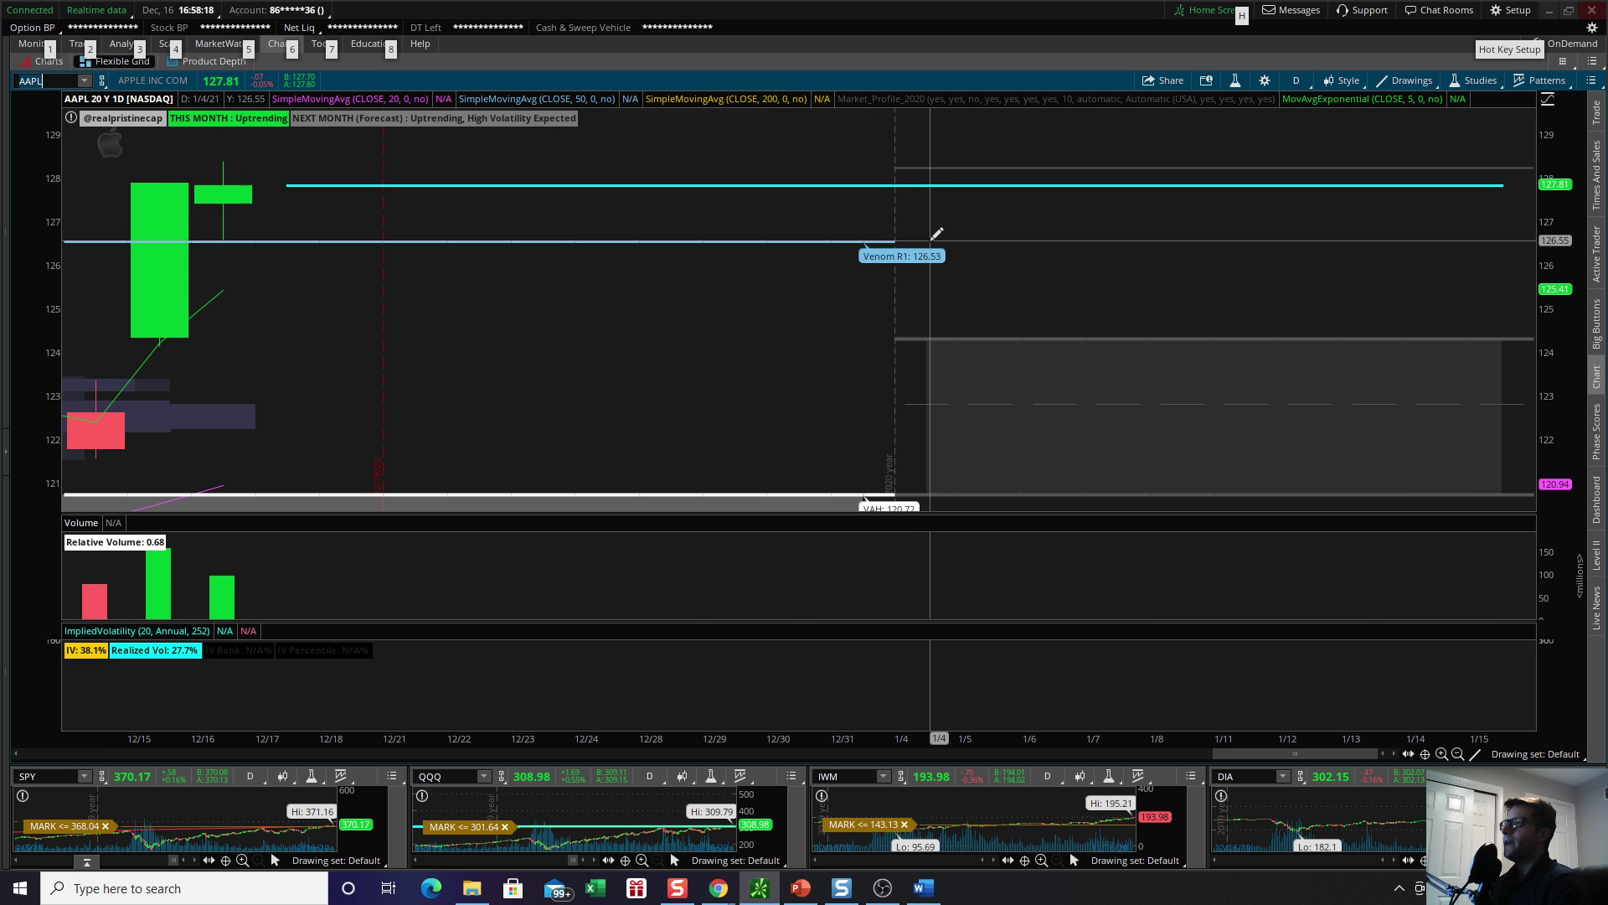
scroll(1202, 161, down, 3)
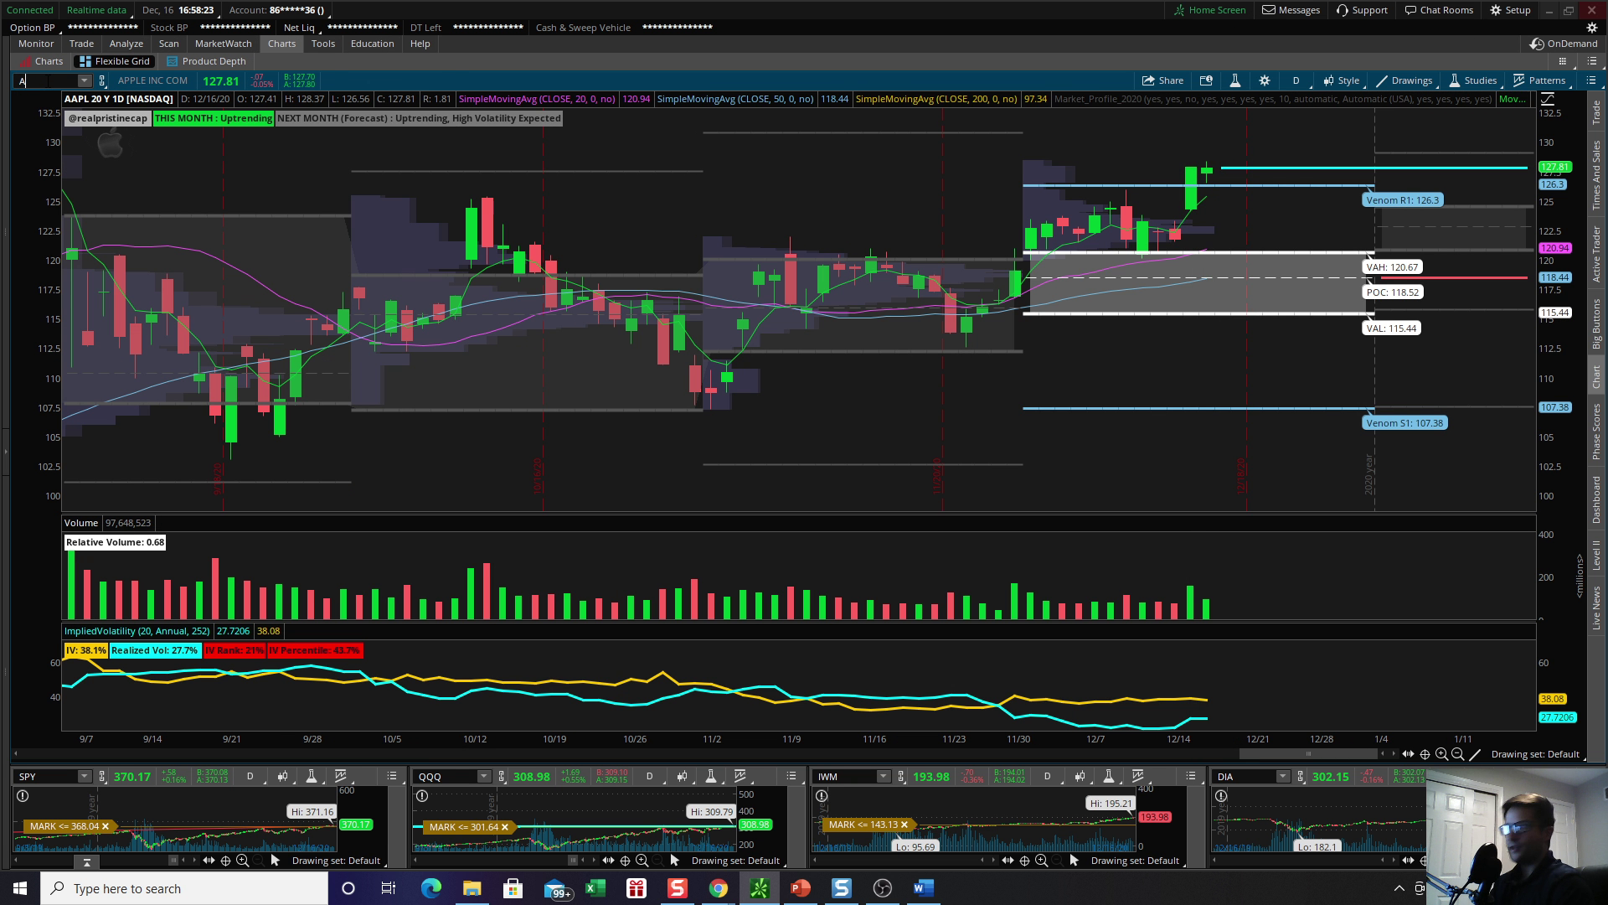
Load IWM and zoom into the daily candles from November through January
text(IWM)
key(Return)
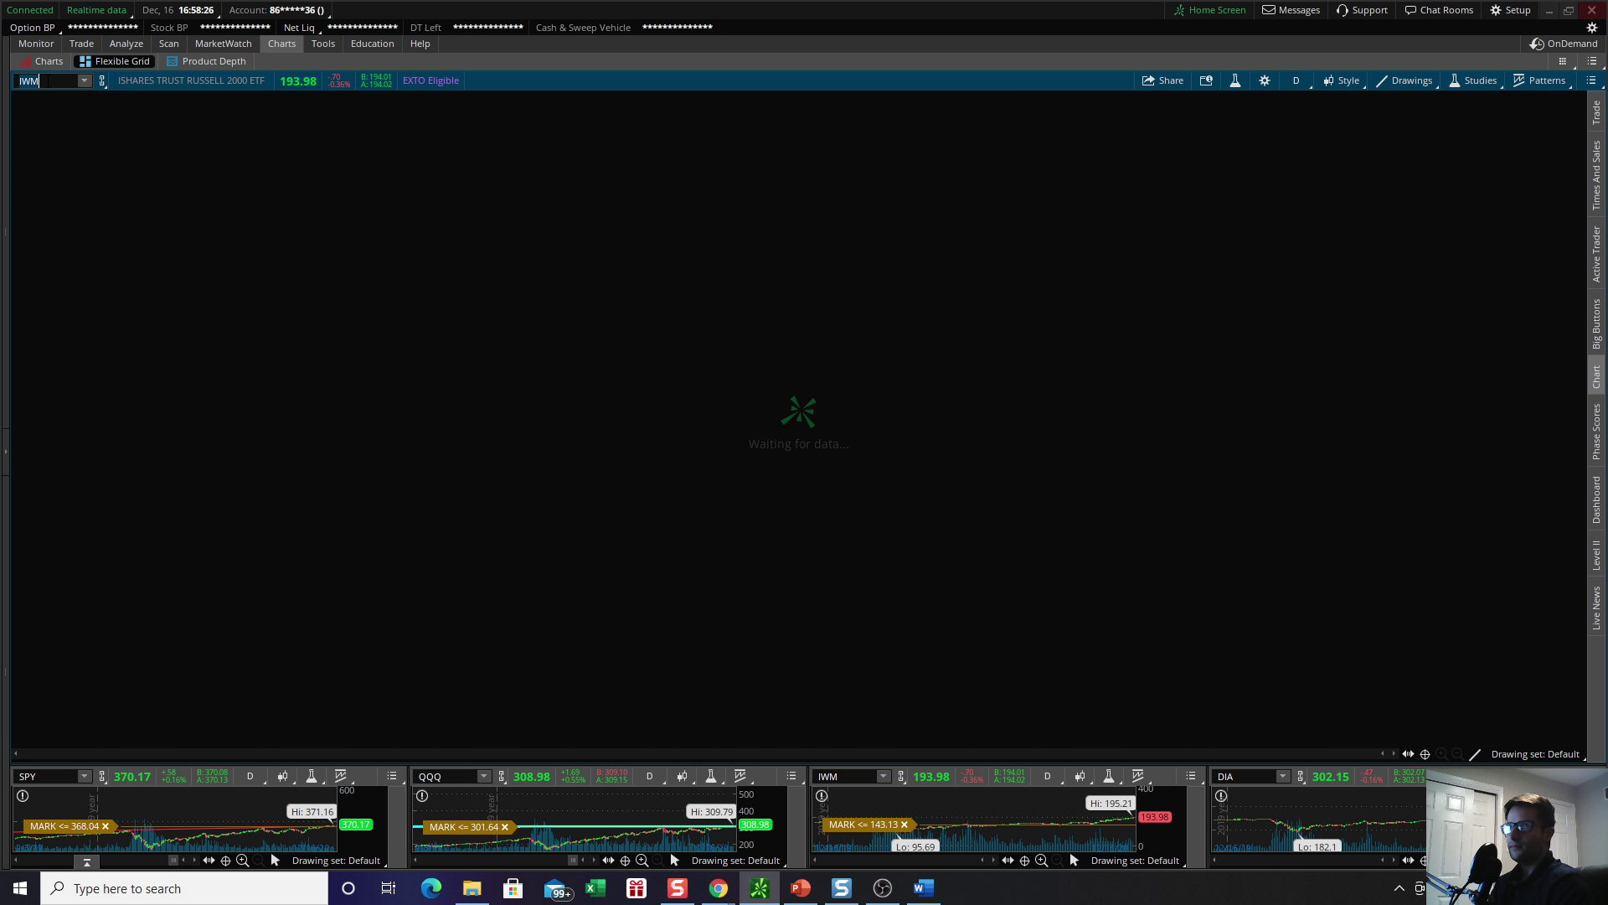
scroll(1077, 370, up, 4)
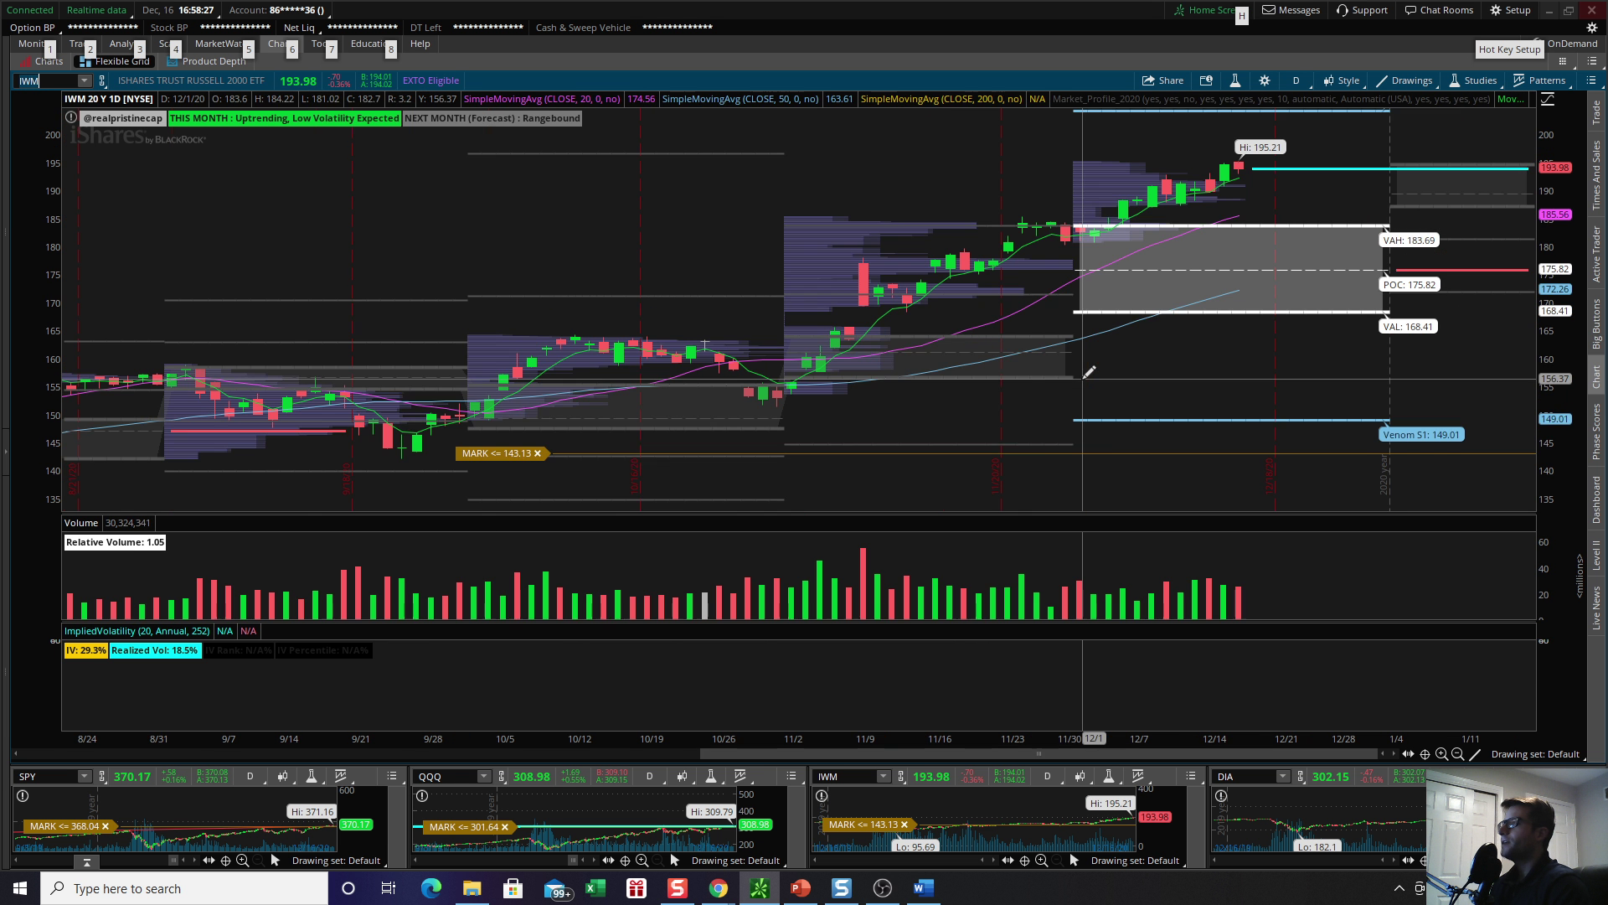
scroll(1165, 192, up, 2)
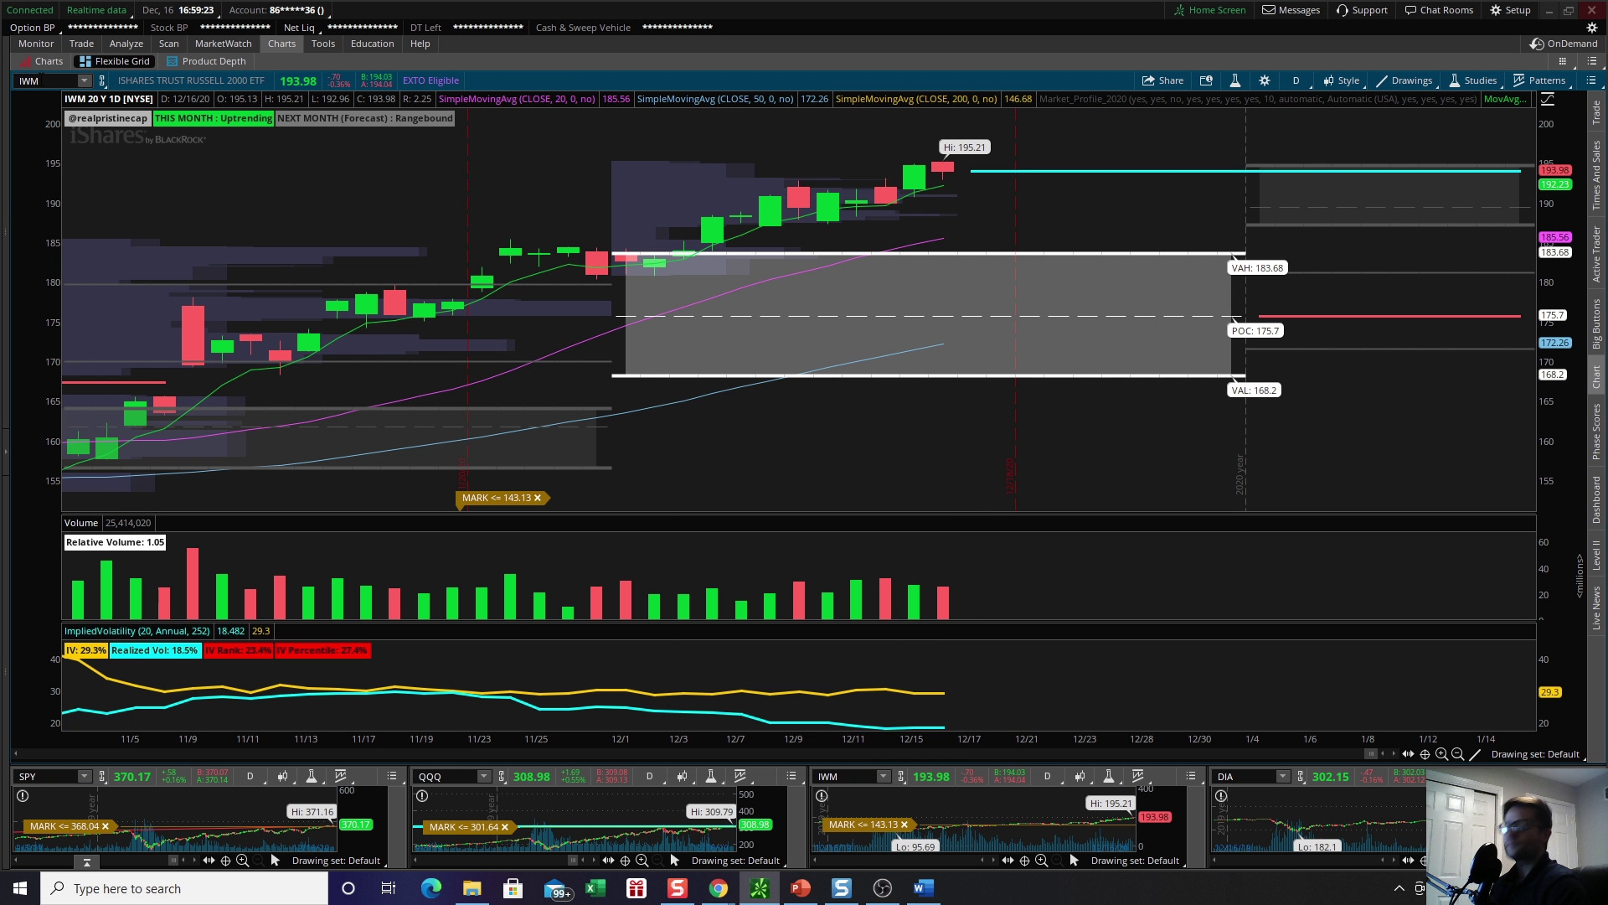
Zoom the IWM chart out to about a year, then back in to roughly four months
click(41, 80)
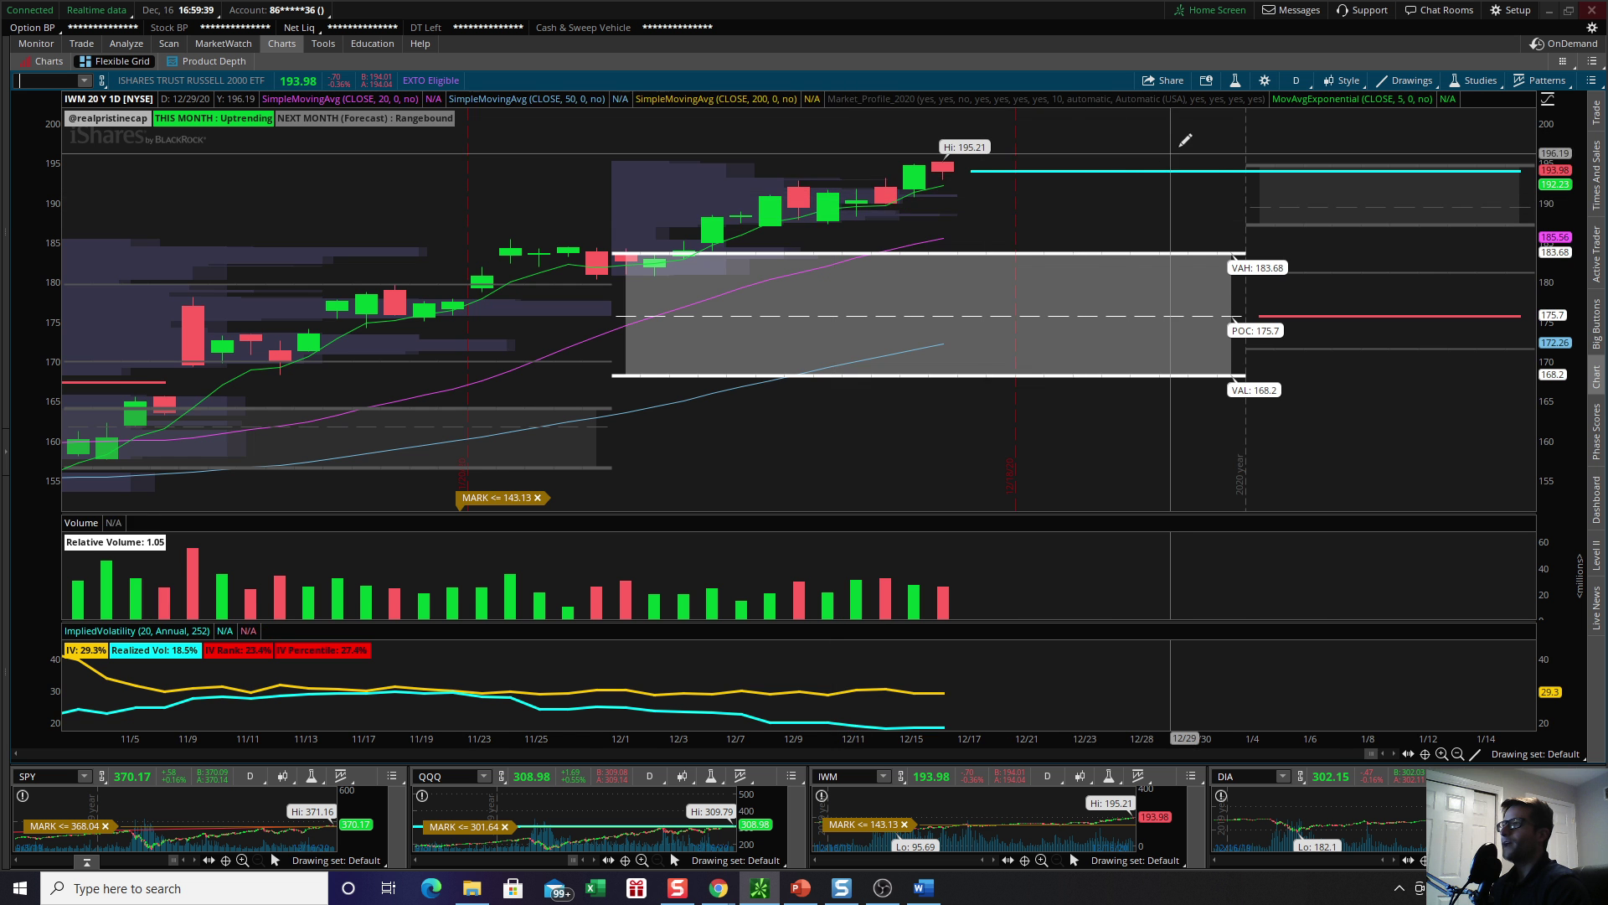
scroll(1187, 138, down, 3)
scroll(1188, 139, down, 3)
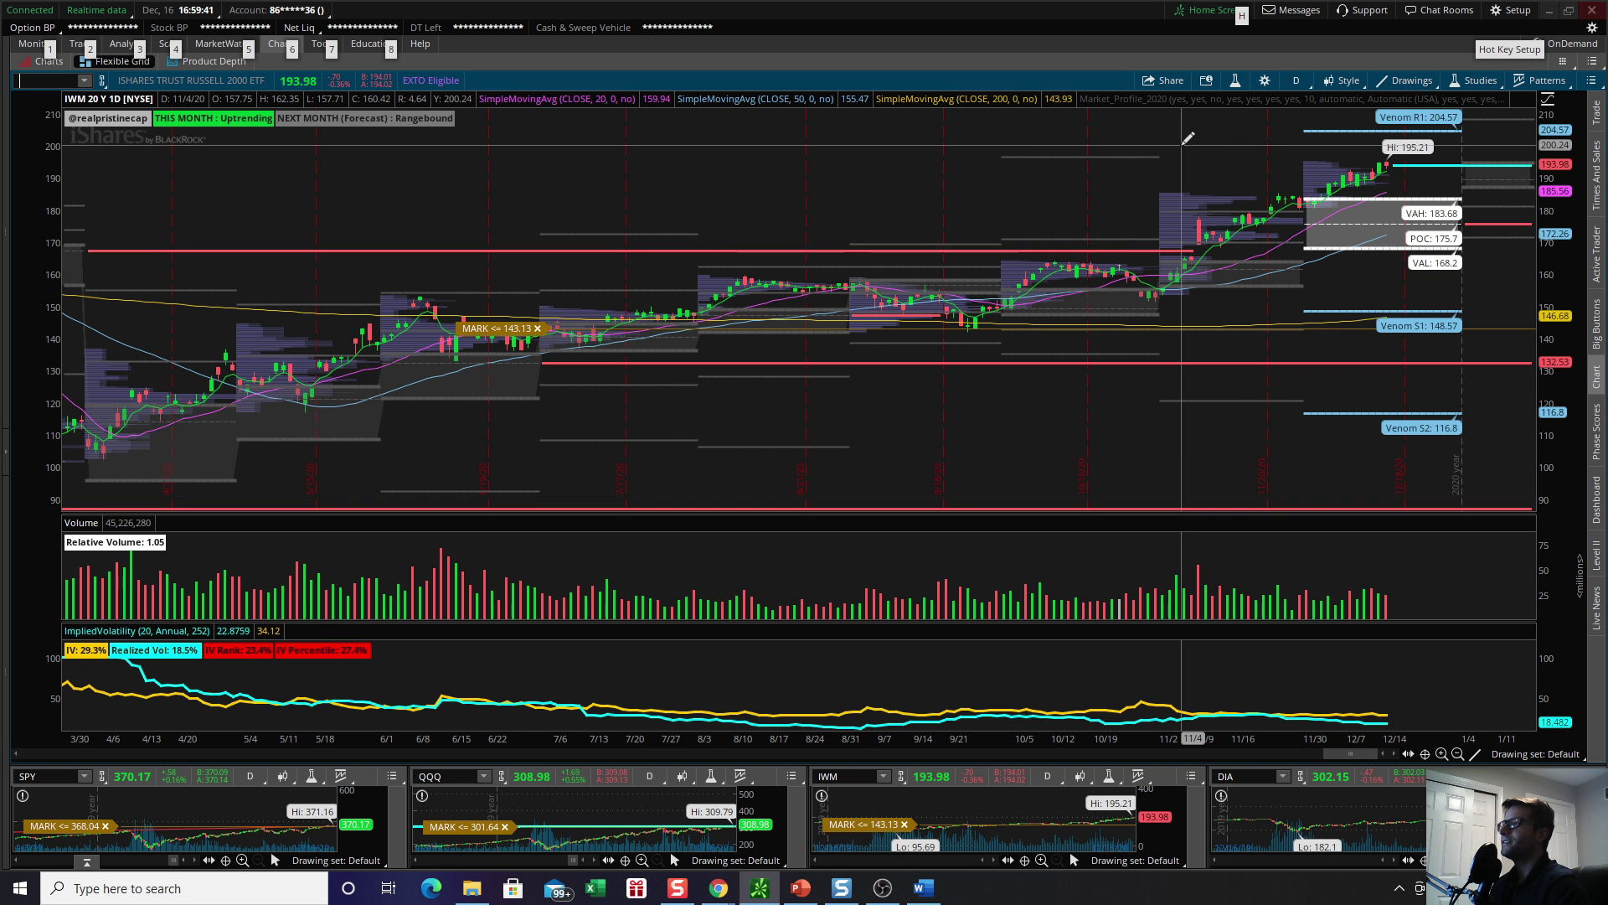
scroll(1227, 229, up, 3)
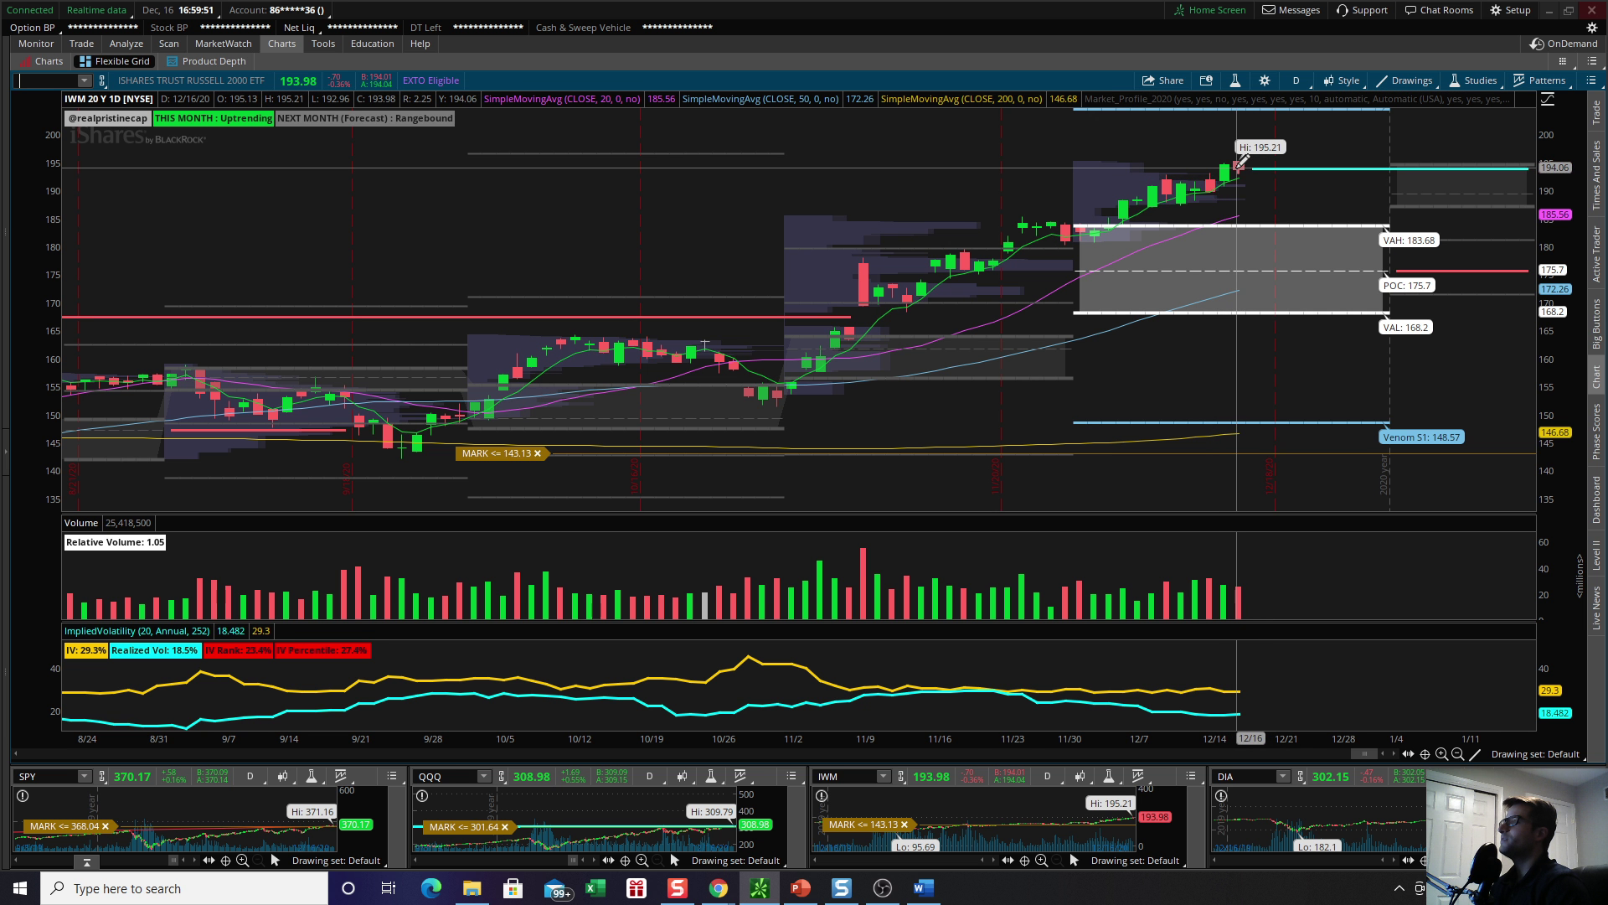
scroll(1246, 174, up, 3)
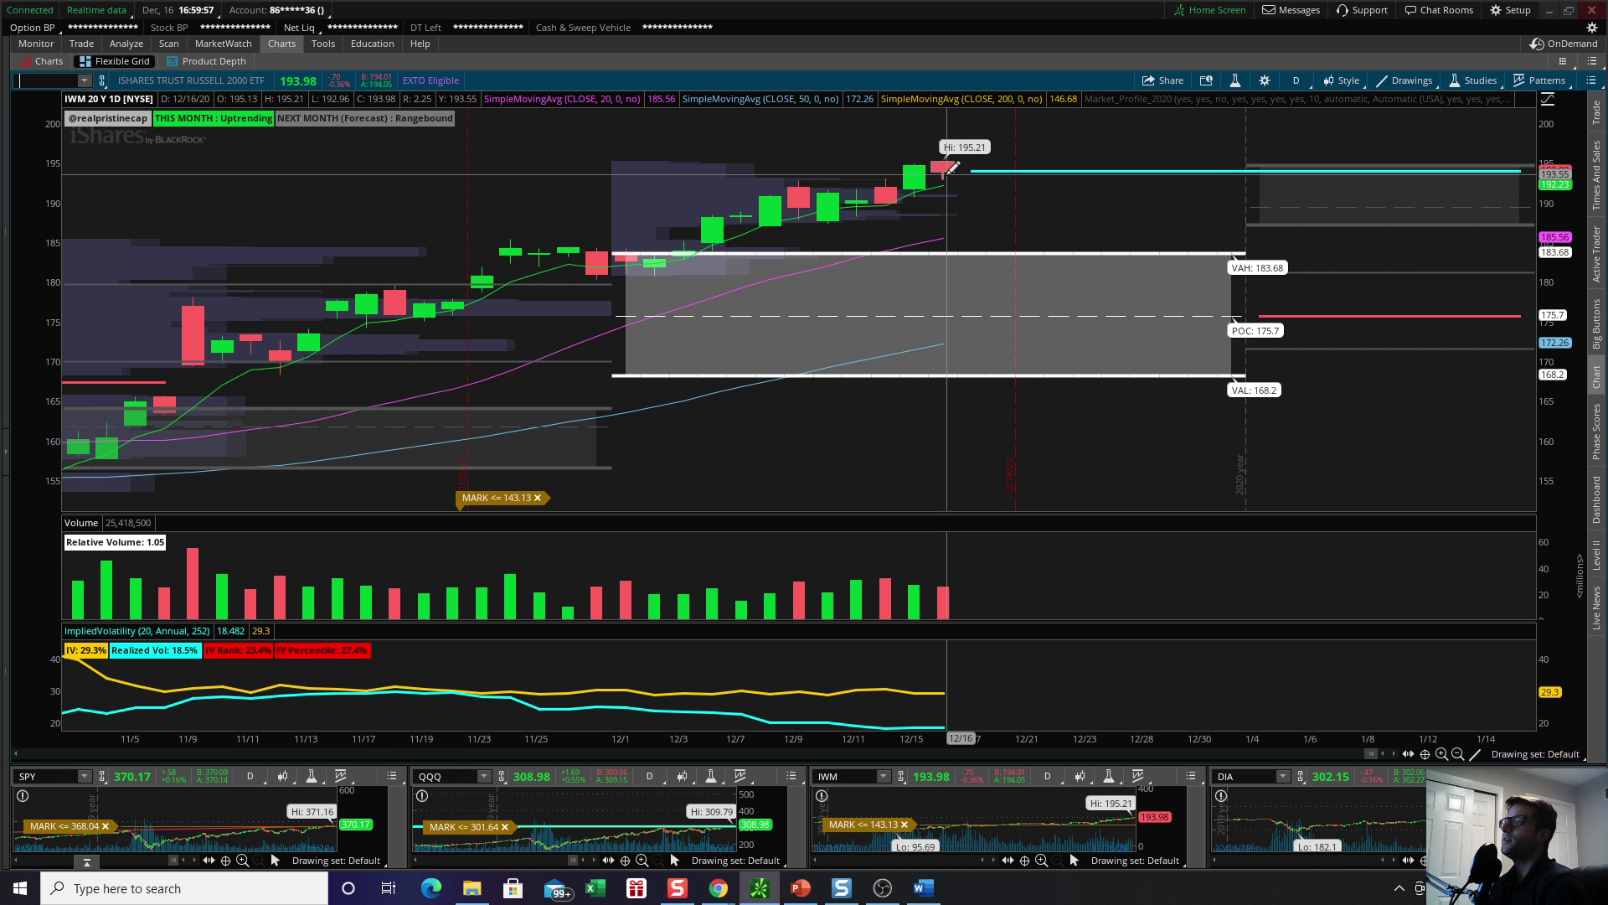
scroll(937, 151, down, 3)
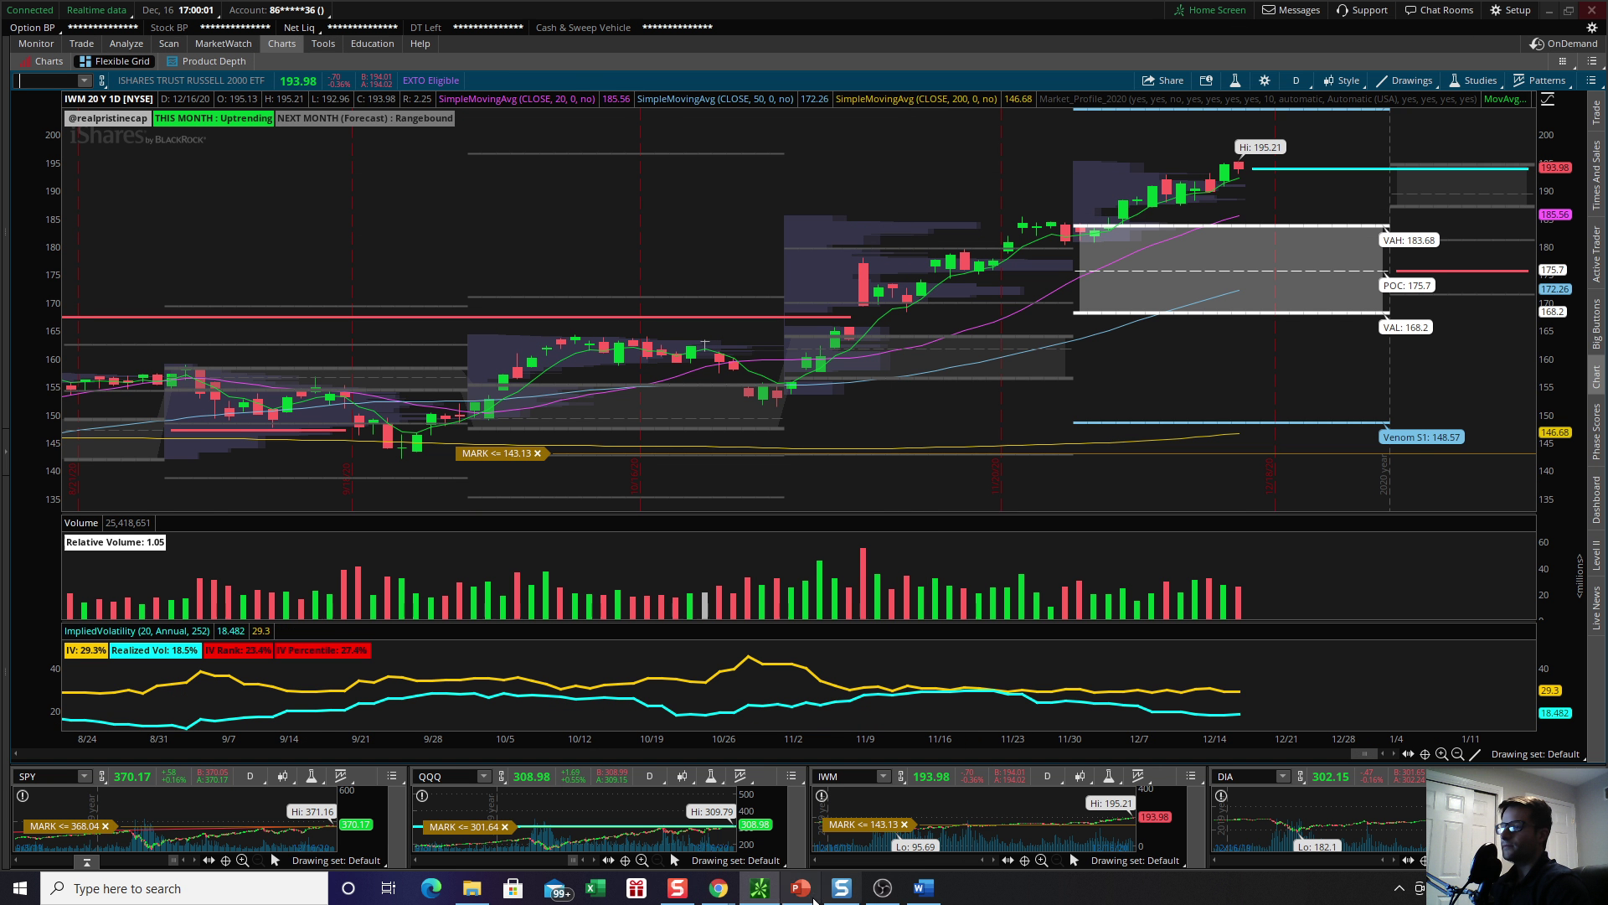
Bring up the Market Recap 12.16.20 deck's Sectors slide, then exit the slide show
click(801, 890)
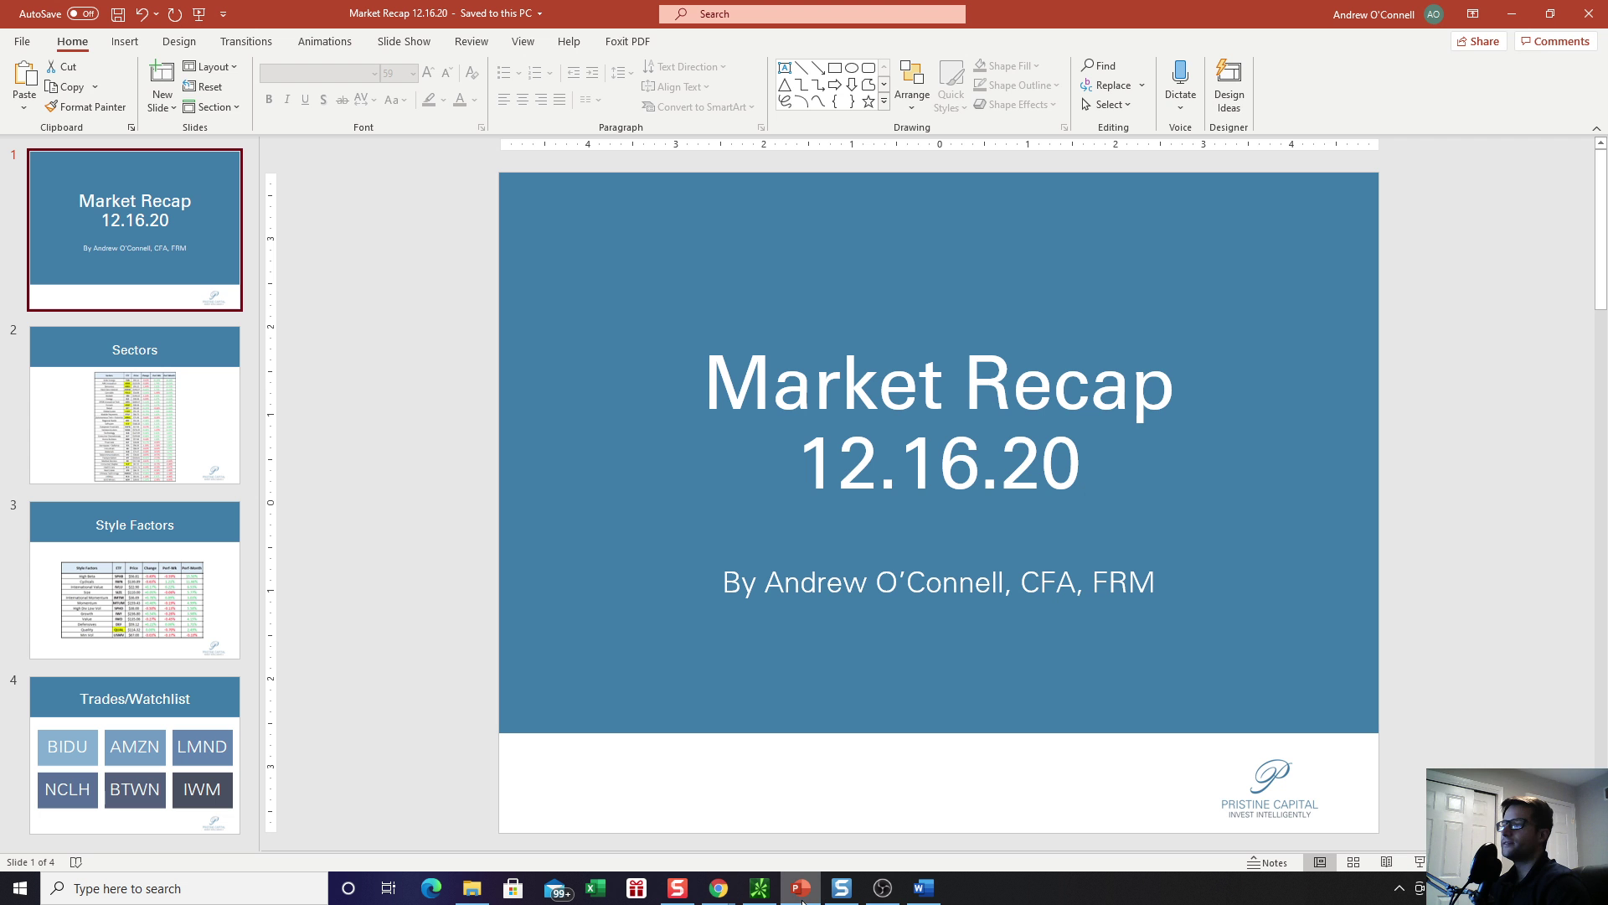
click(185, 410)
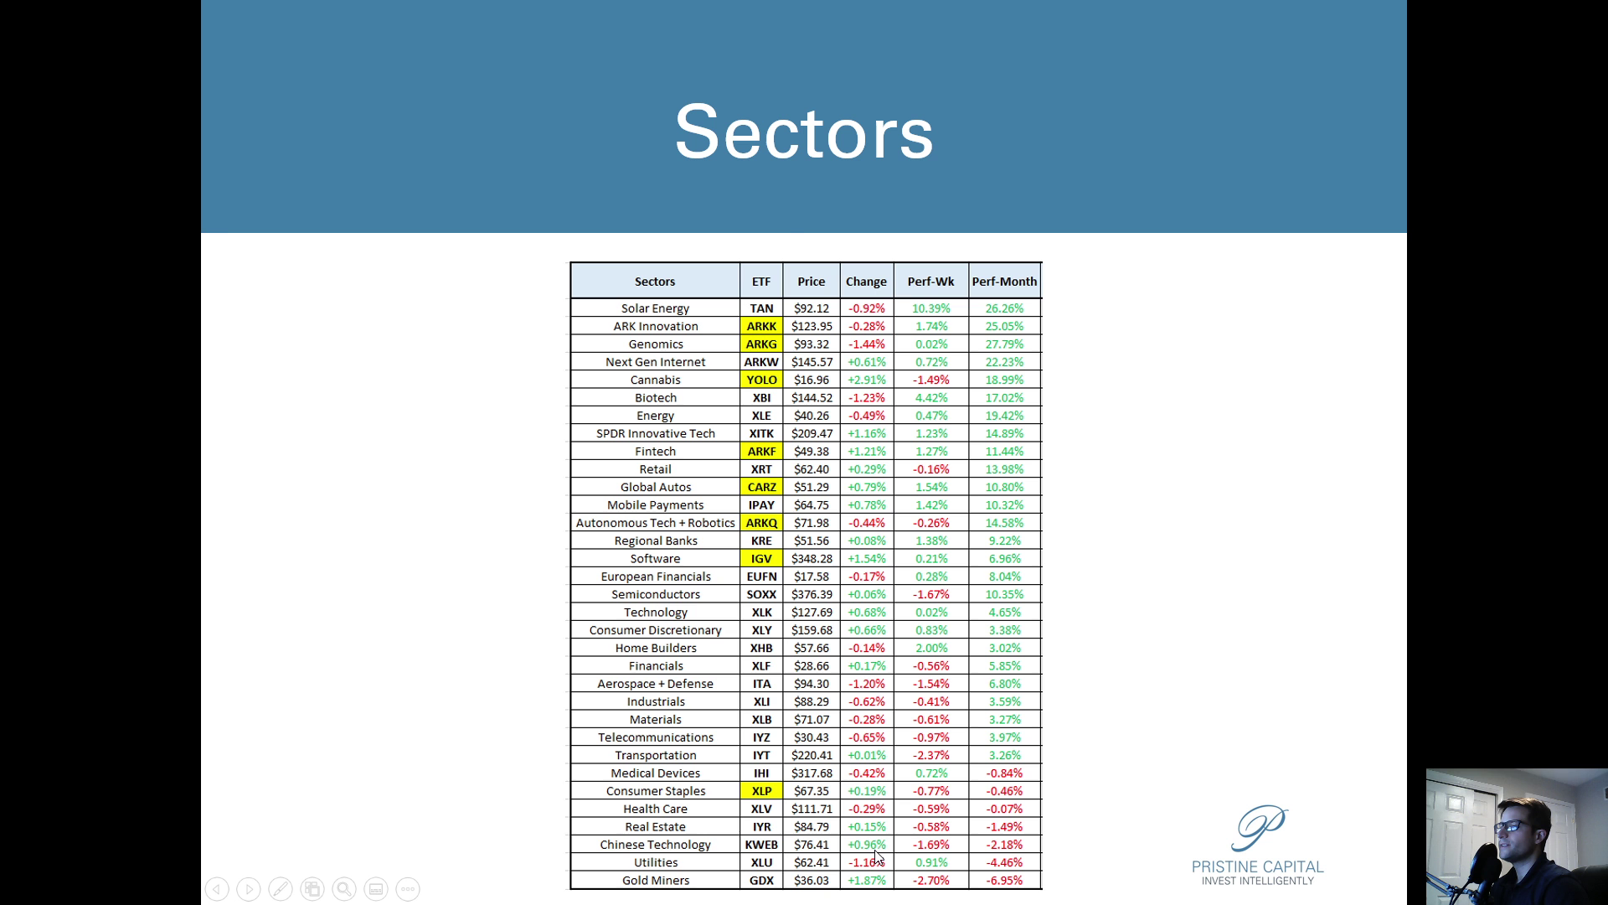
key(Escape)
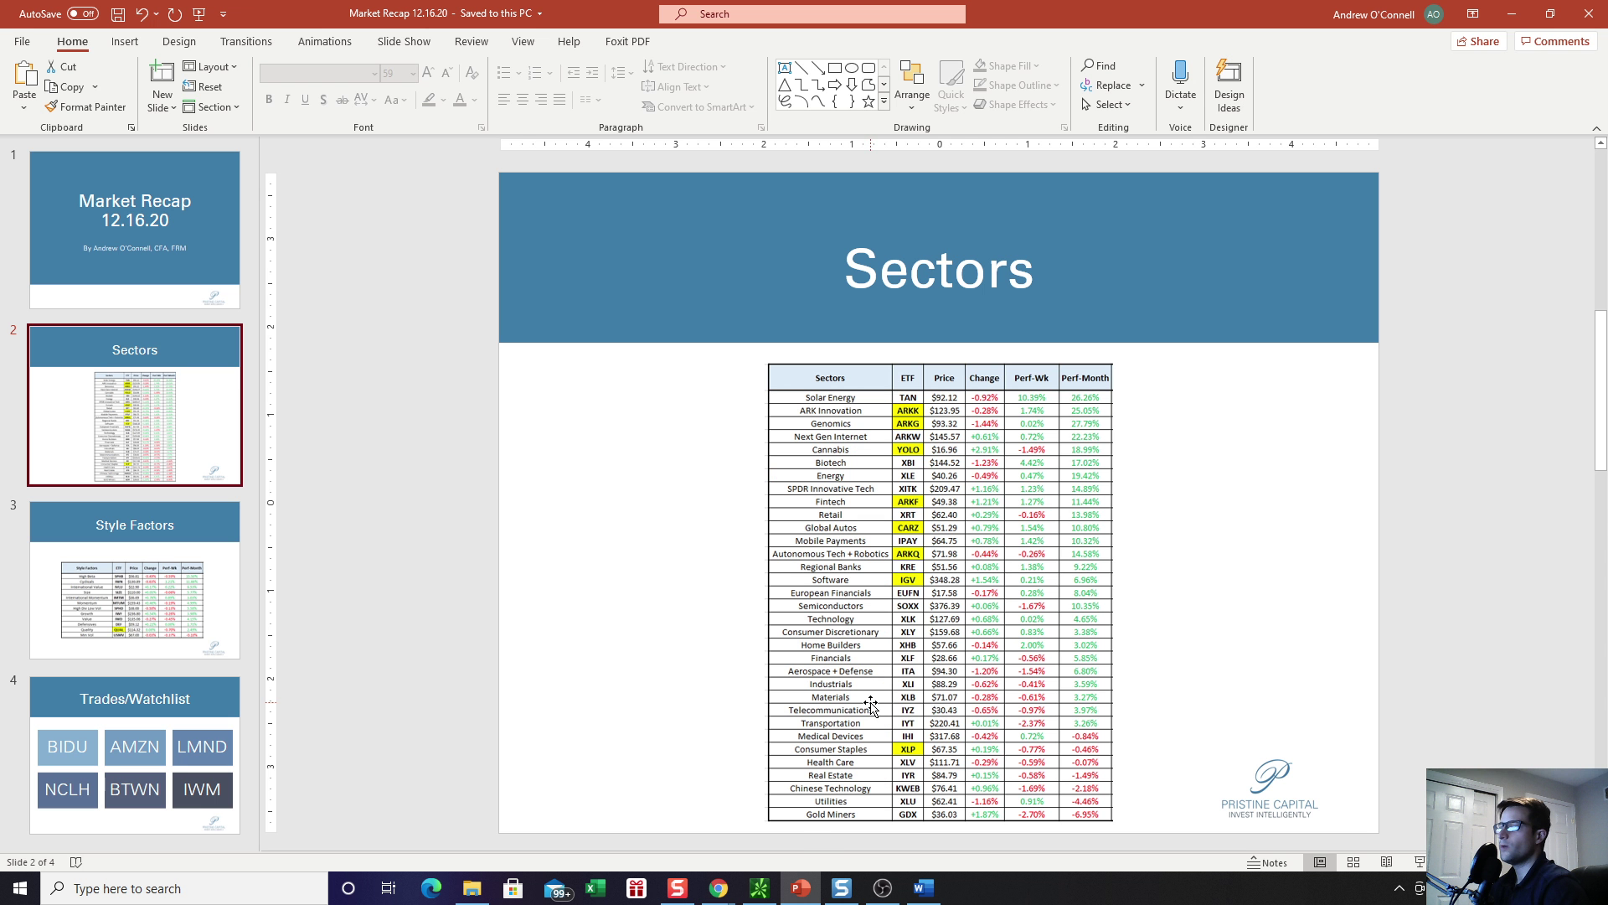
Minimize the deck, then load KWEB zoomed to roughly the last three months
click(1501, 11)
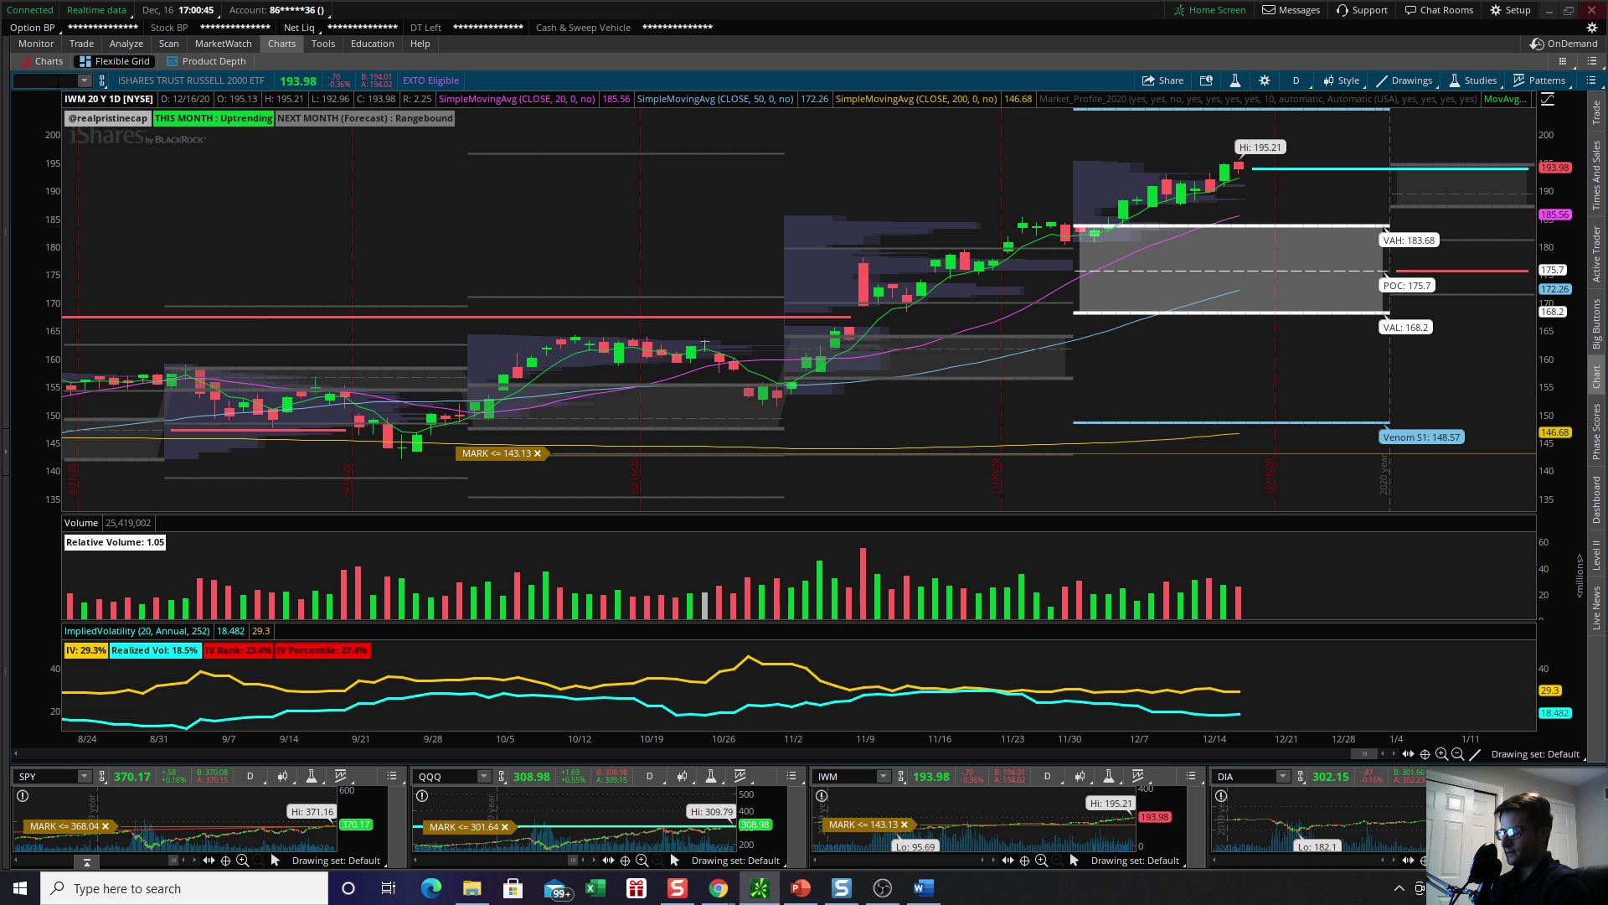
key(Return)
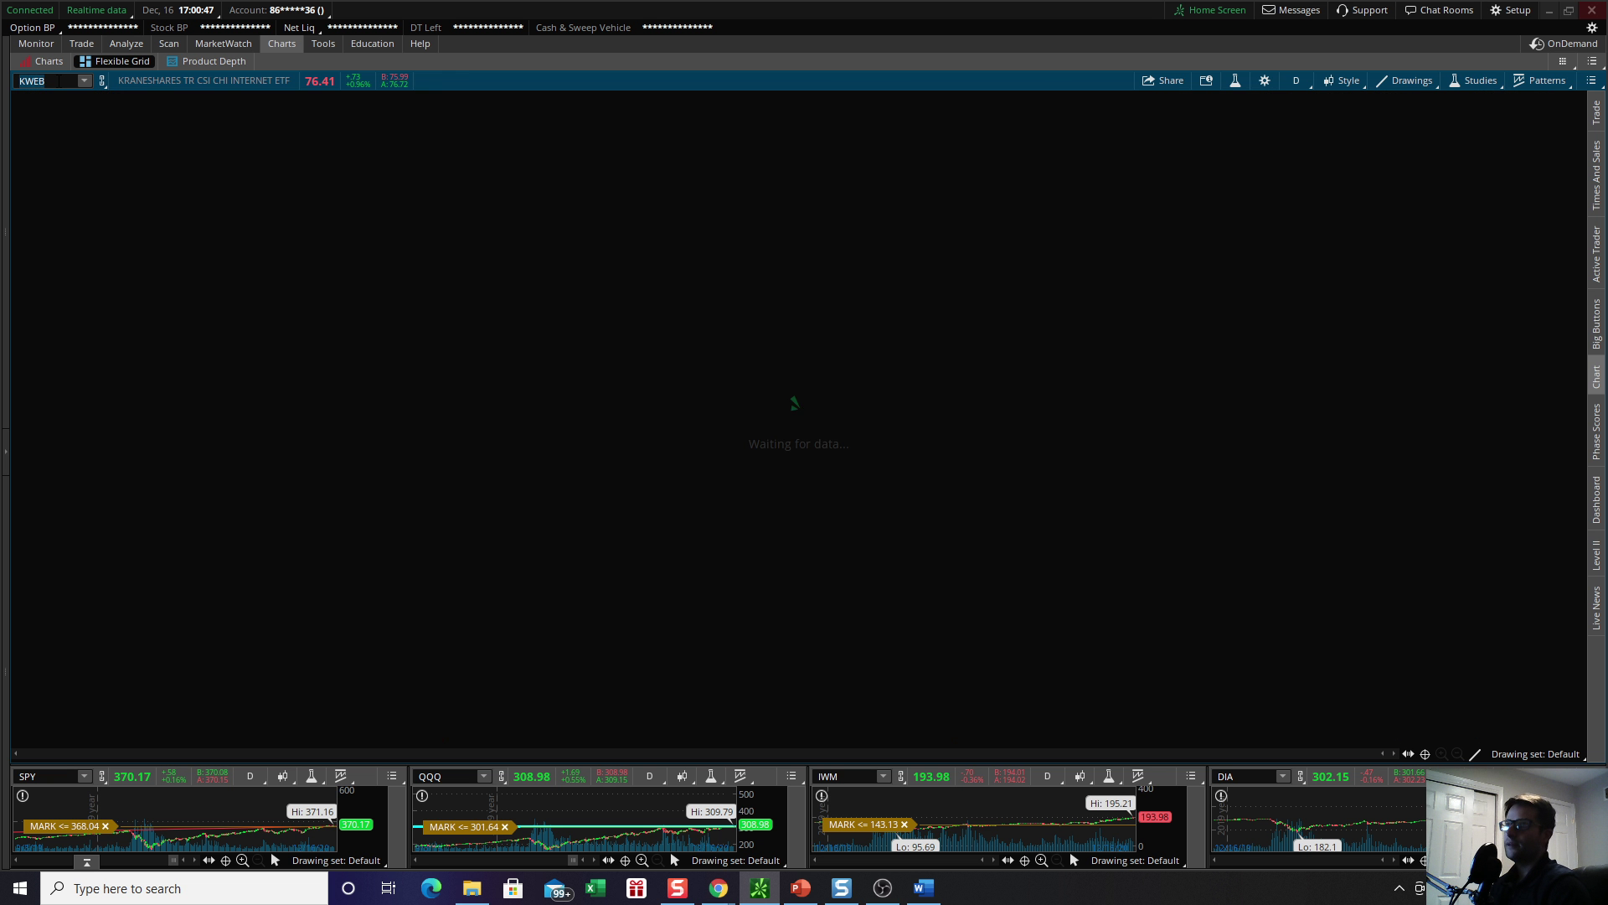
scroll(1246, 278, up, 2)
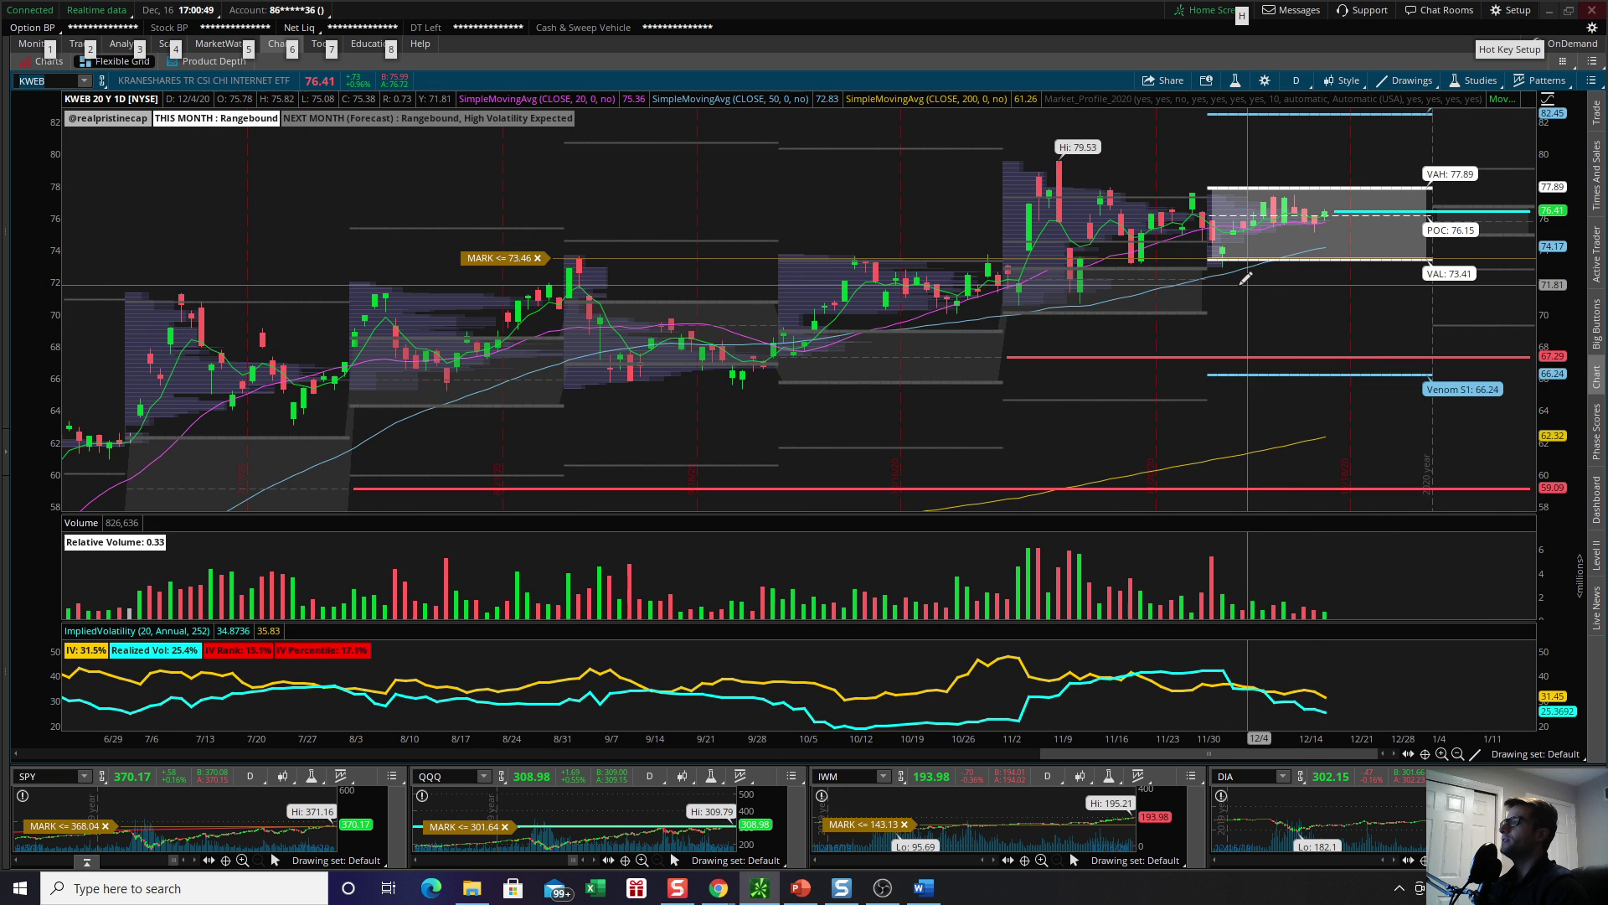
scroll(1245, 278, up, 2)
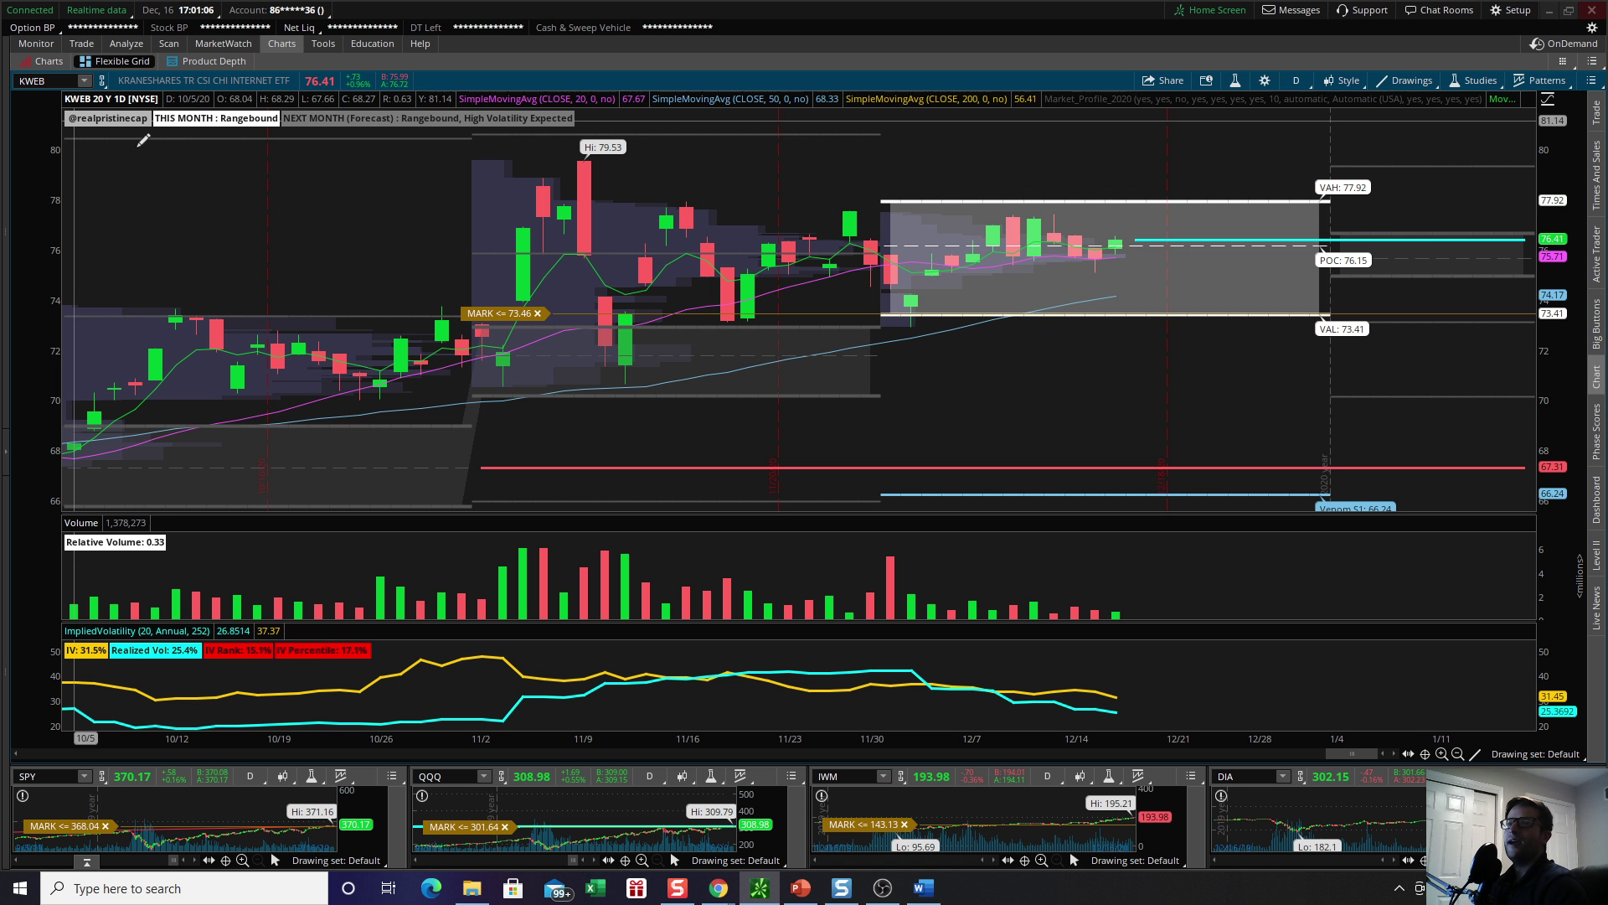
click(1547, 11)
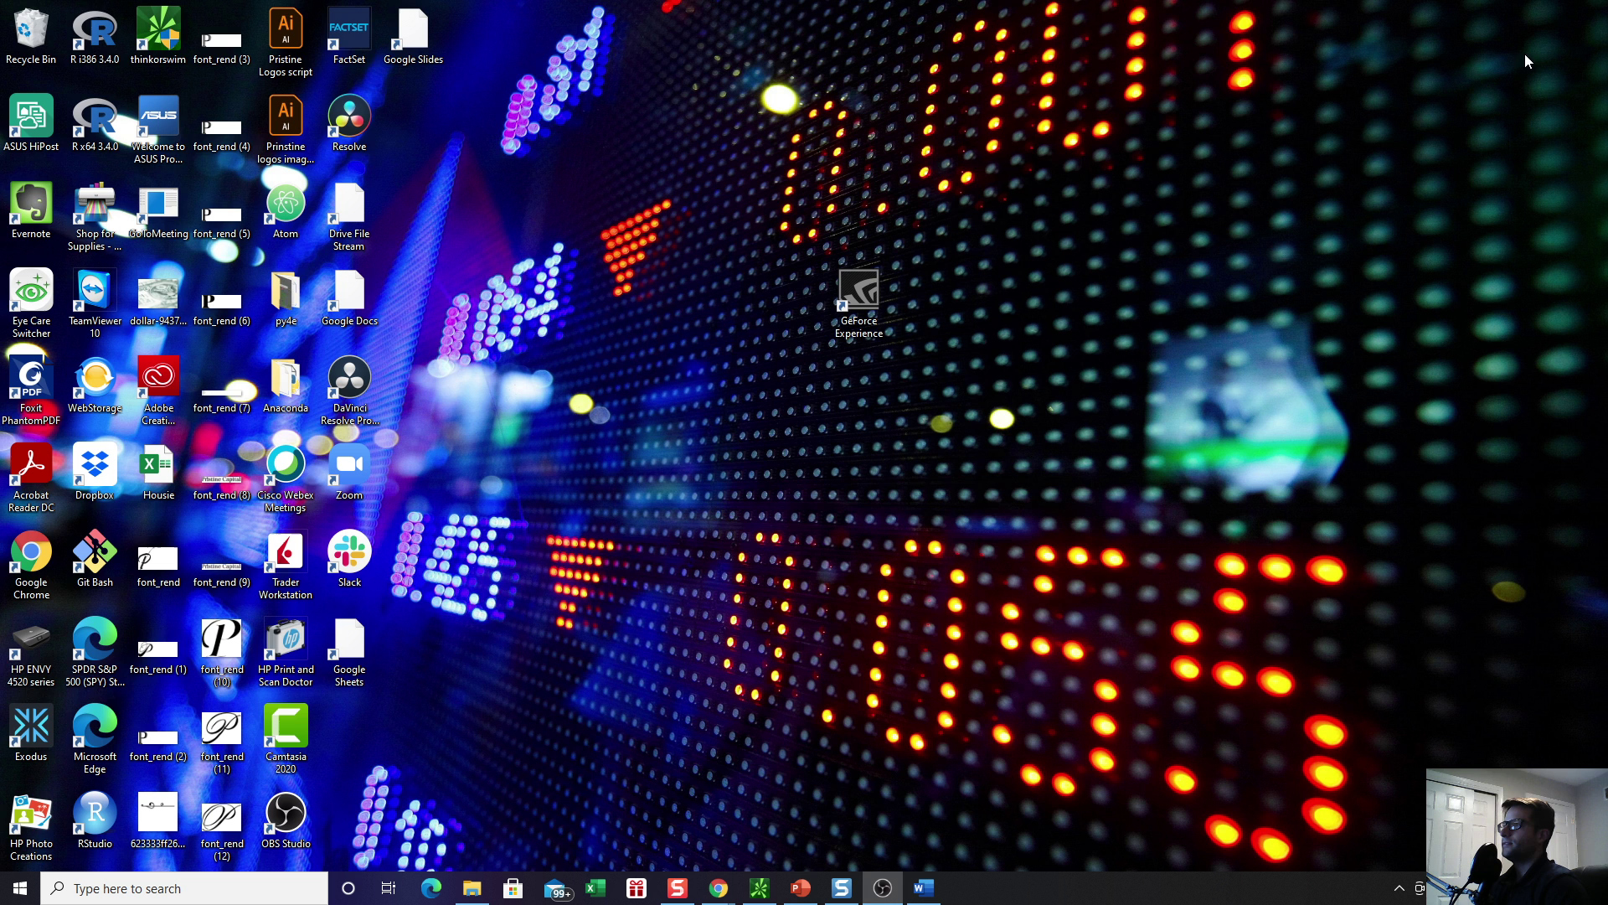
click(800, 888)
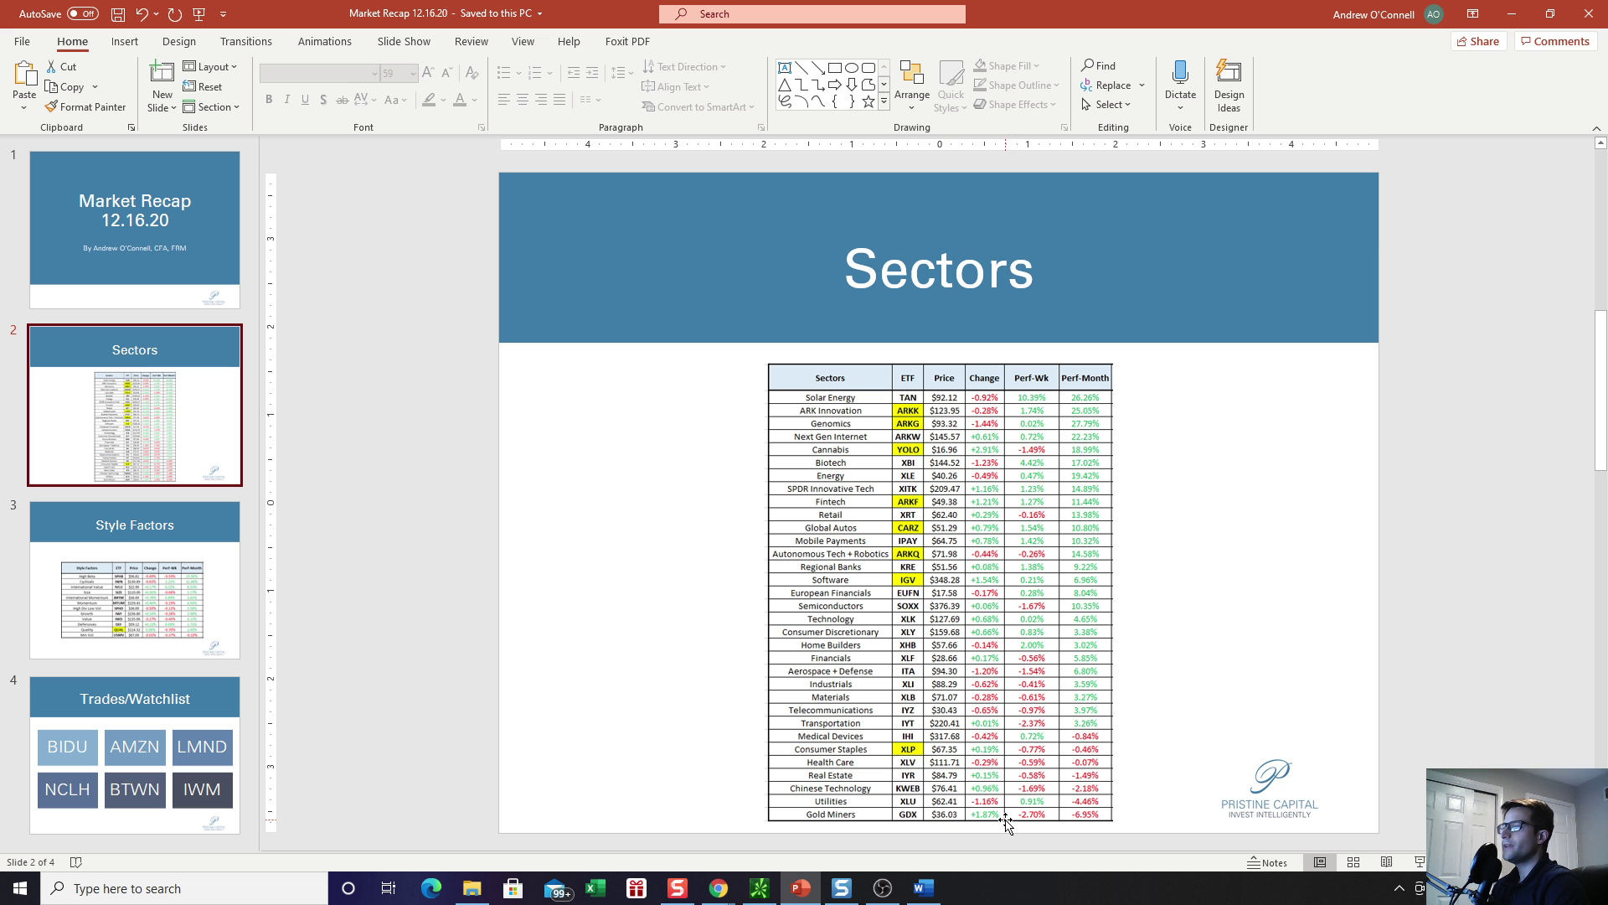
click(760, 888)
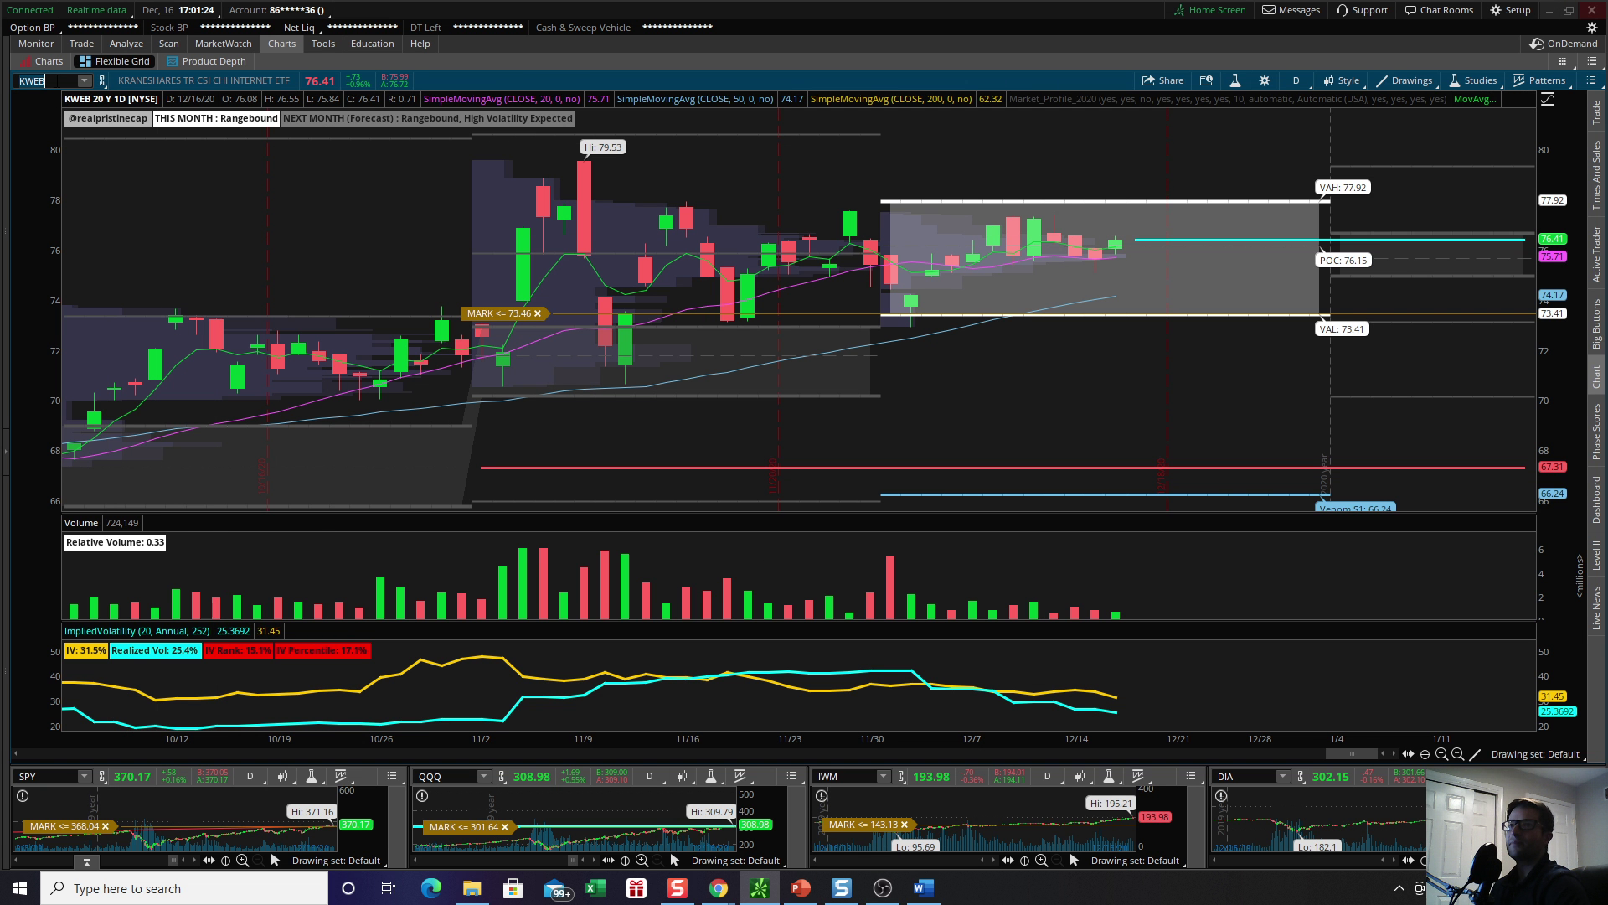
Load GDX zoomed to about four months, then minimize thinkorswim to show the Sectors slide
key(BackSpace)
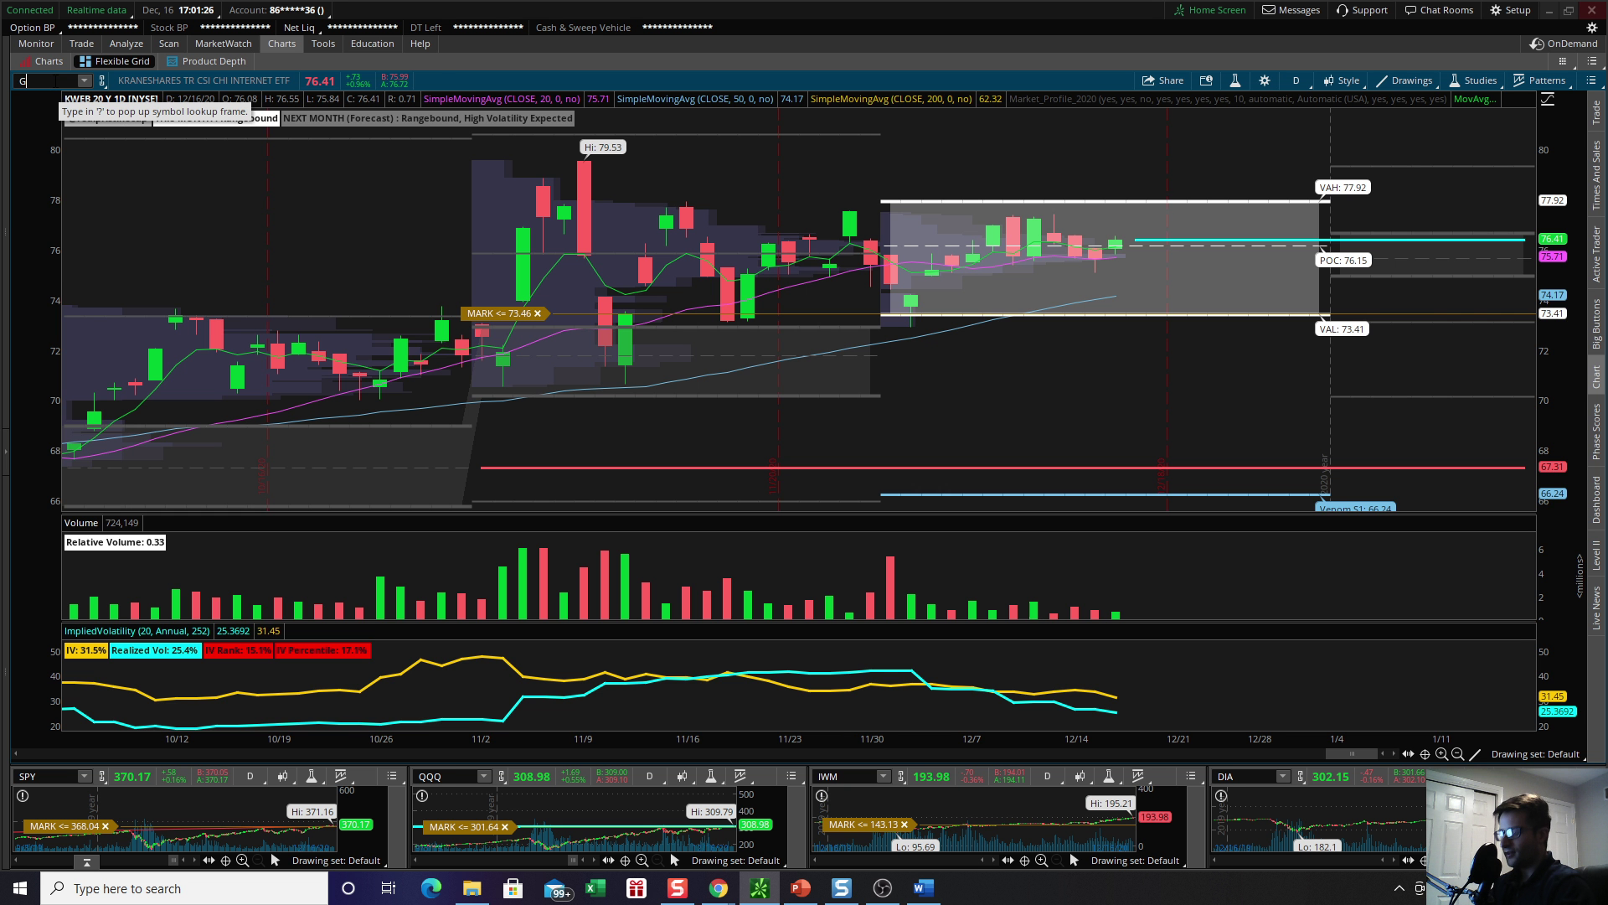
text(GDX)
key(Return)
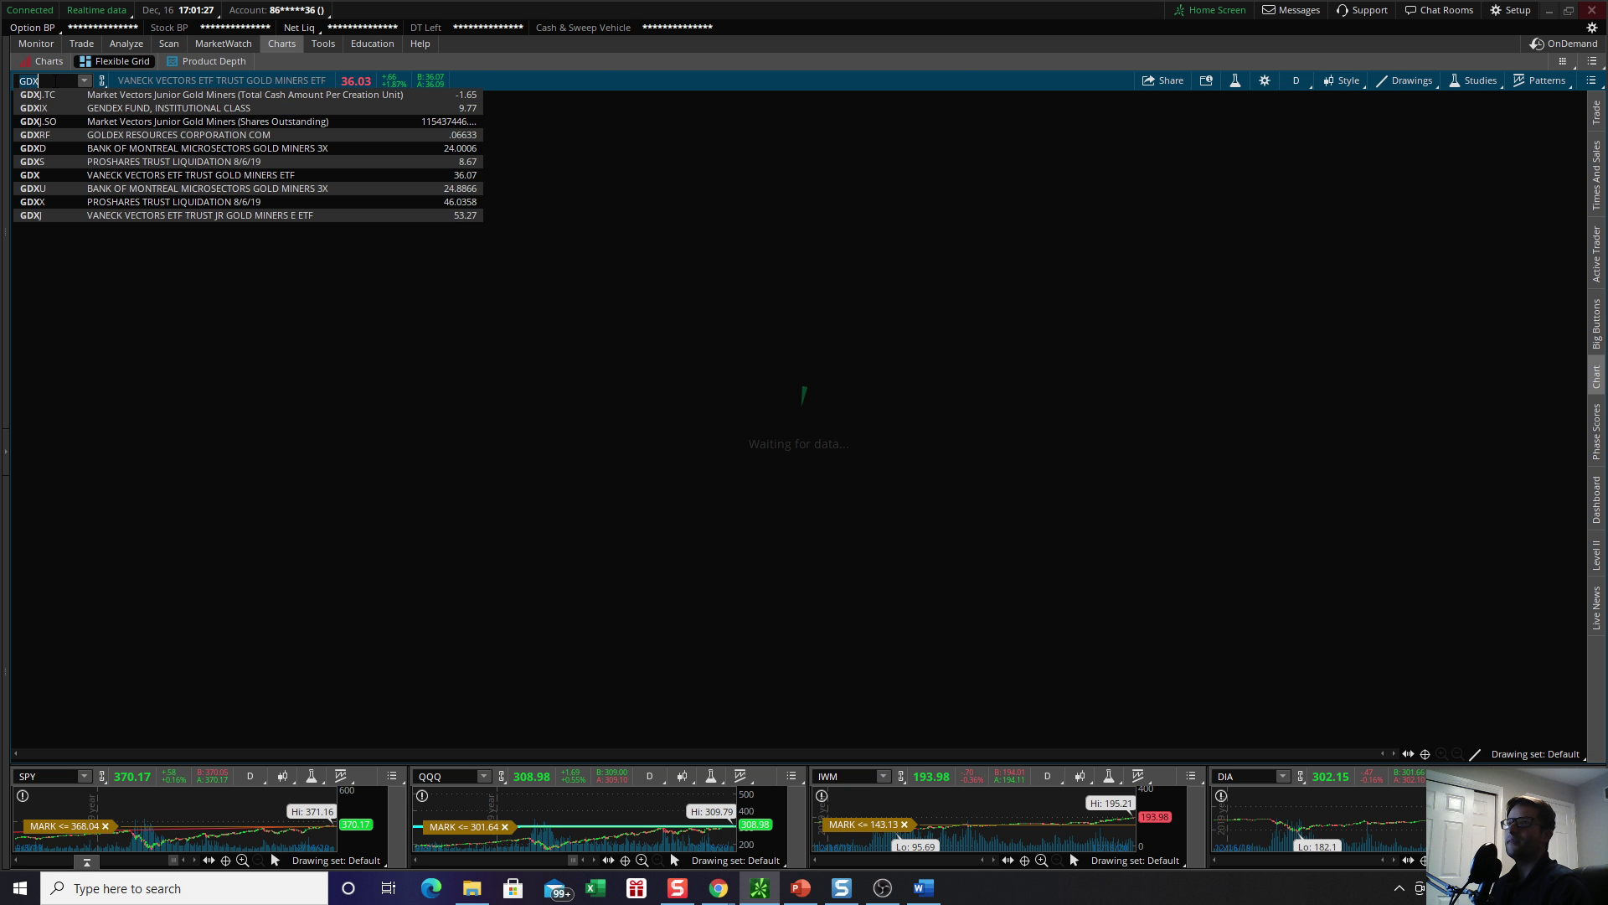
scroll(1303, 356, up, 6)
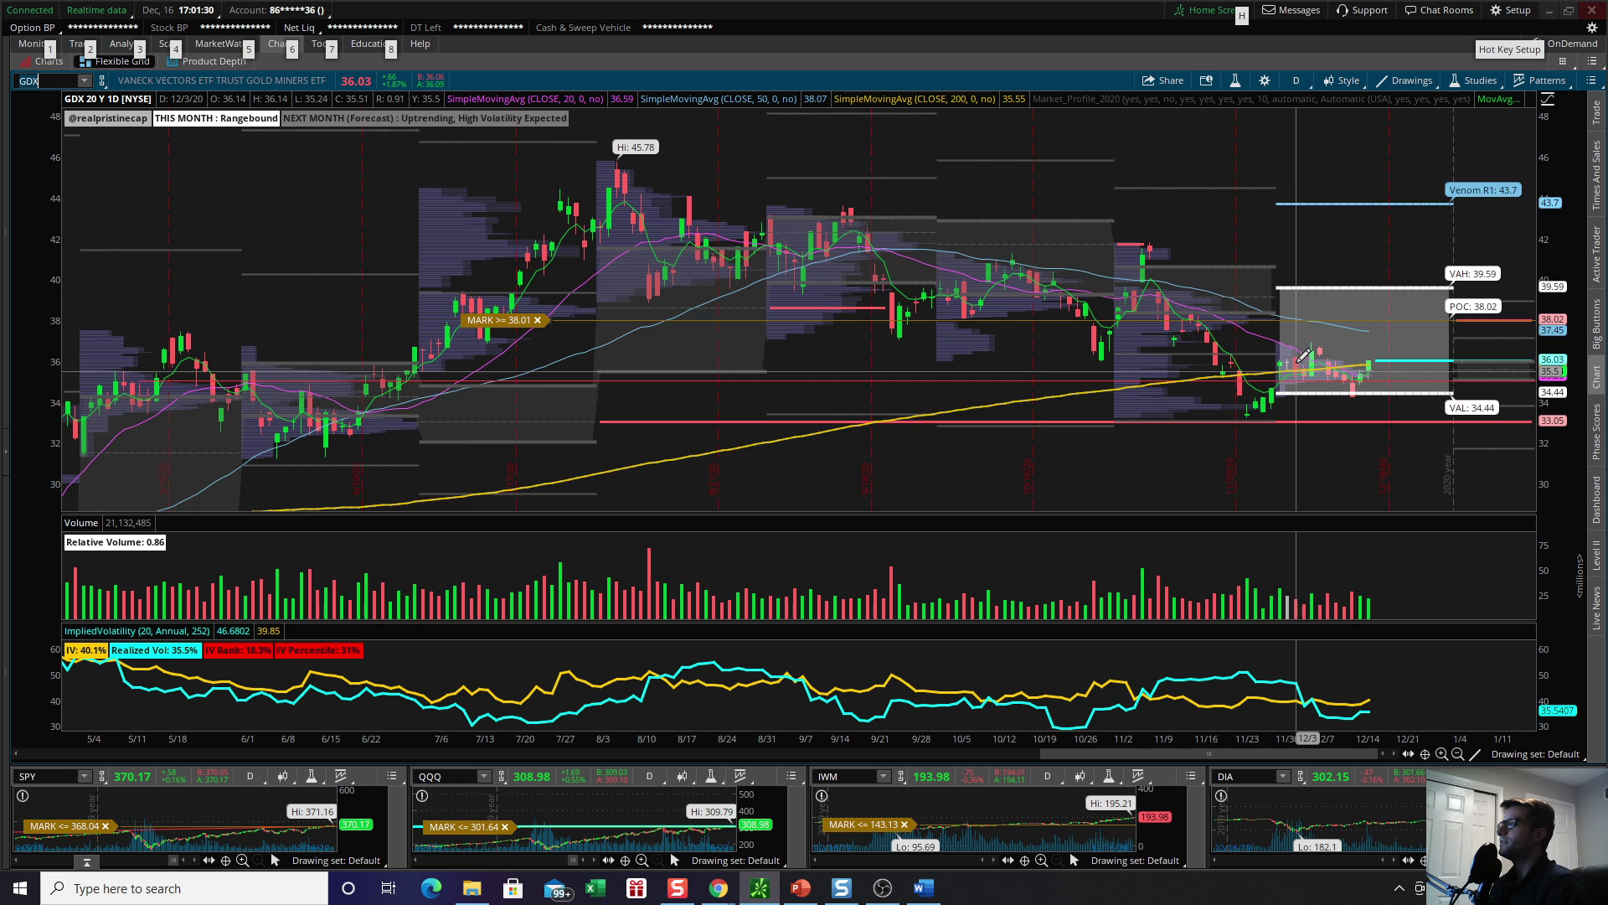
scroll(1303, 355, up, 3)
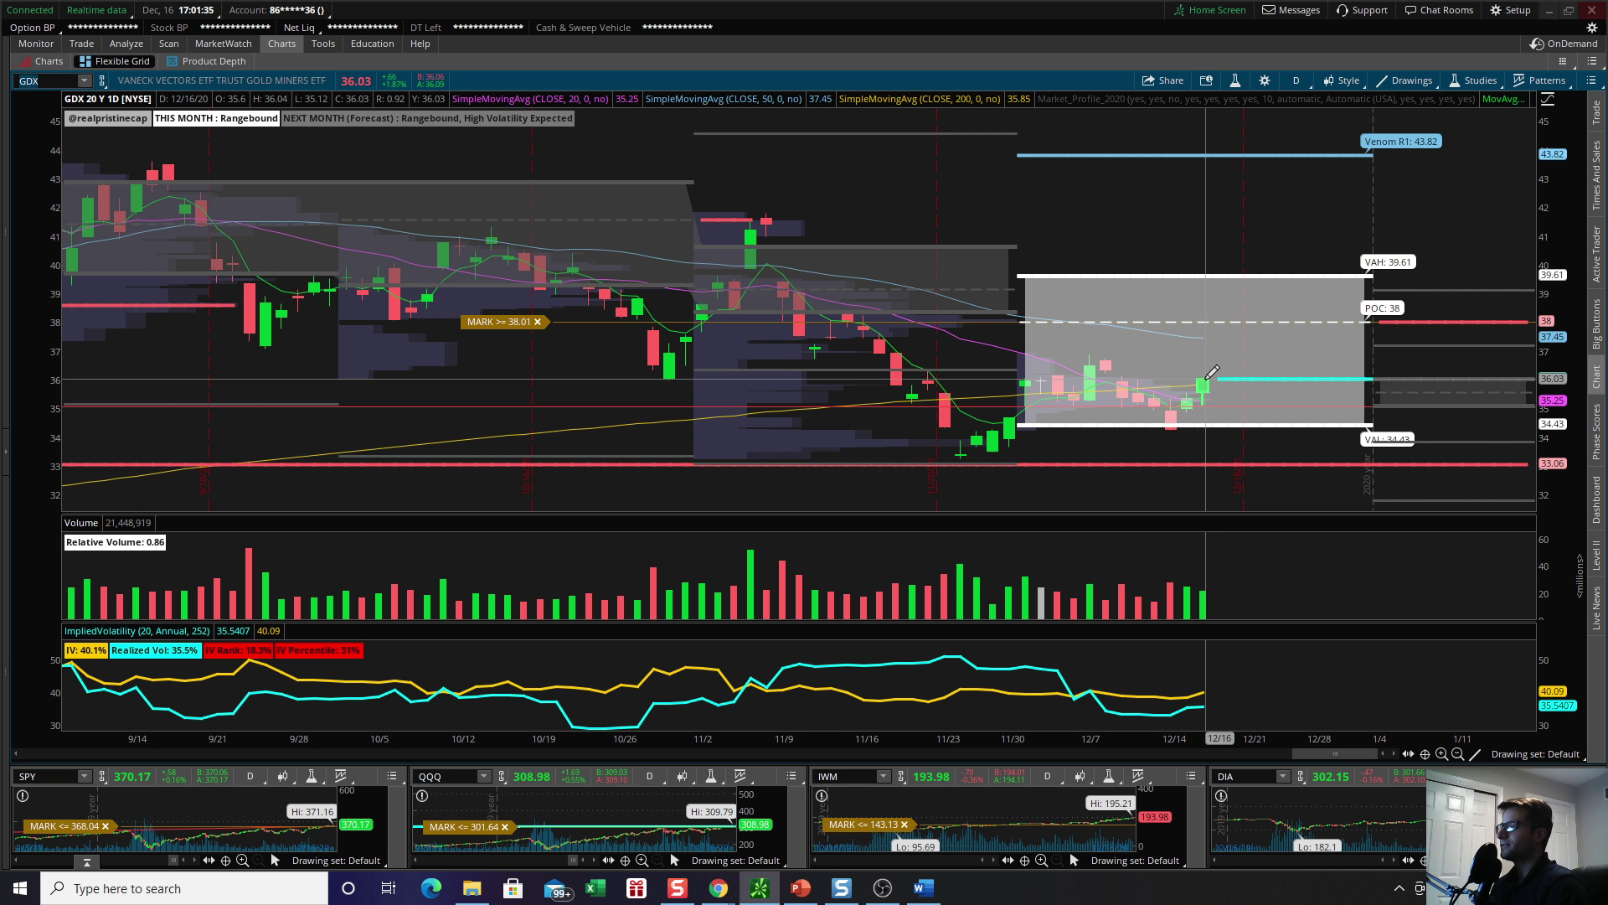
click(1549, 11)
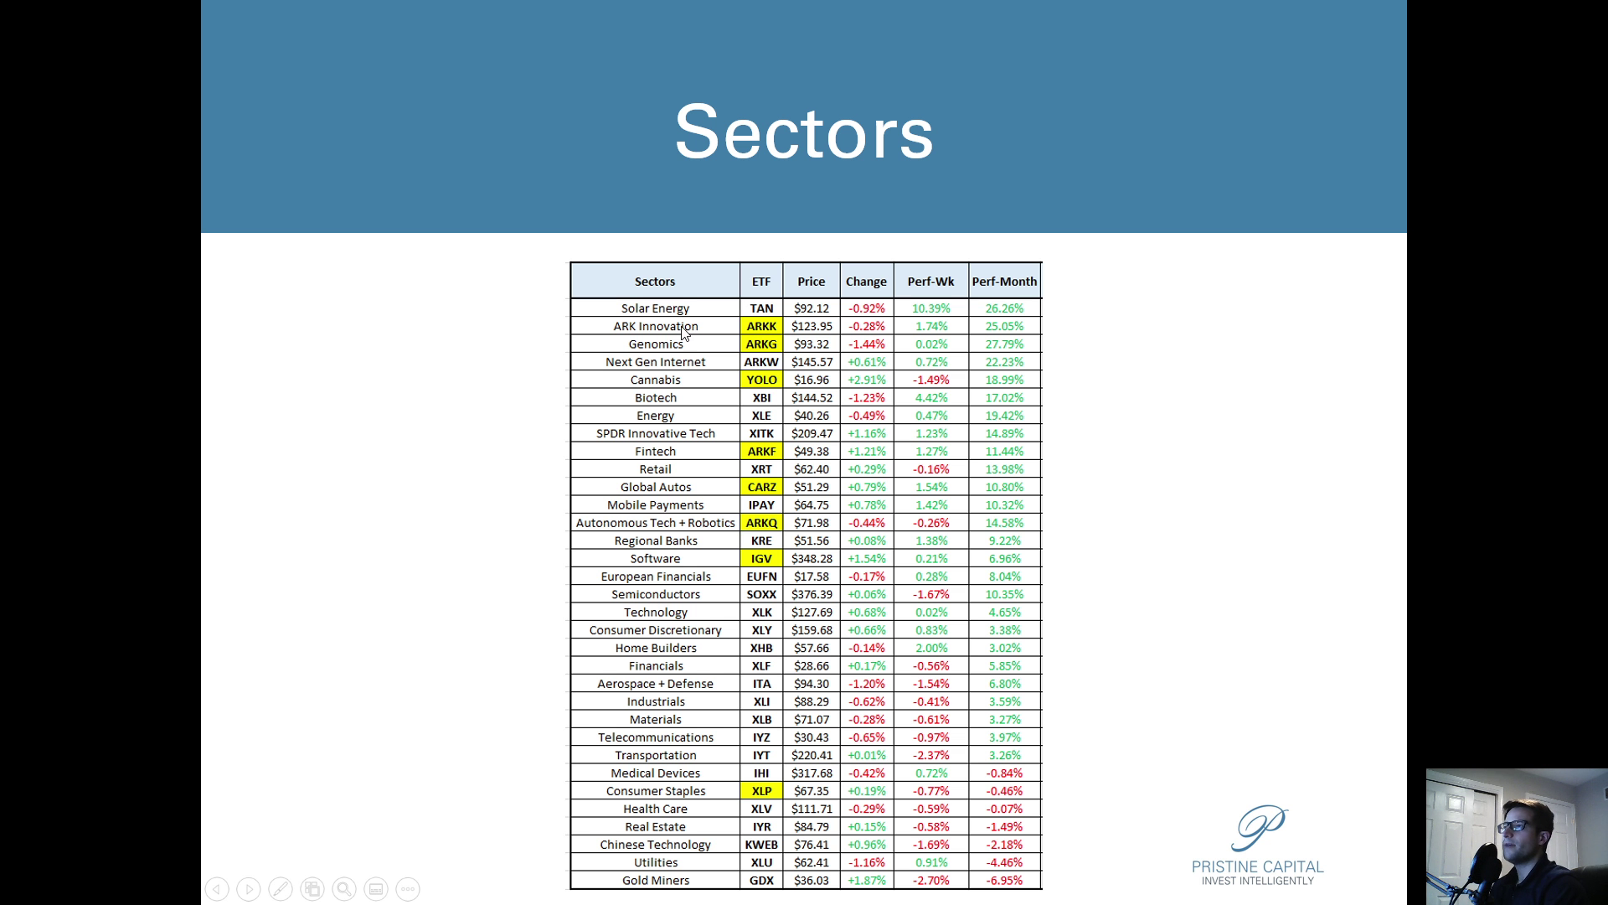
Exit the slide show, minimize PowerPoint and restore the thinkorswim charts
key(Escape)
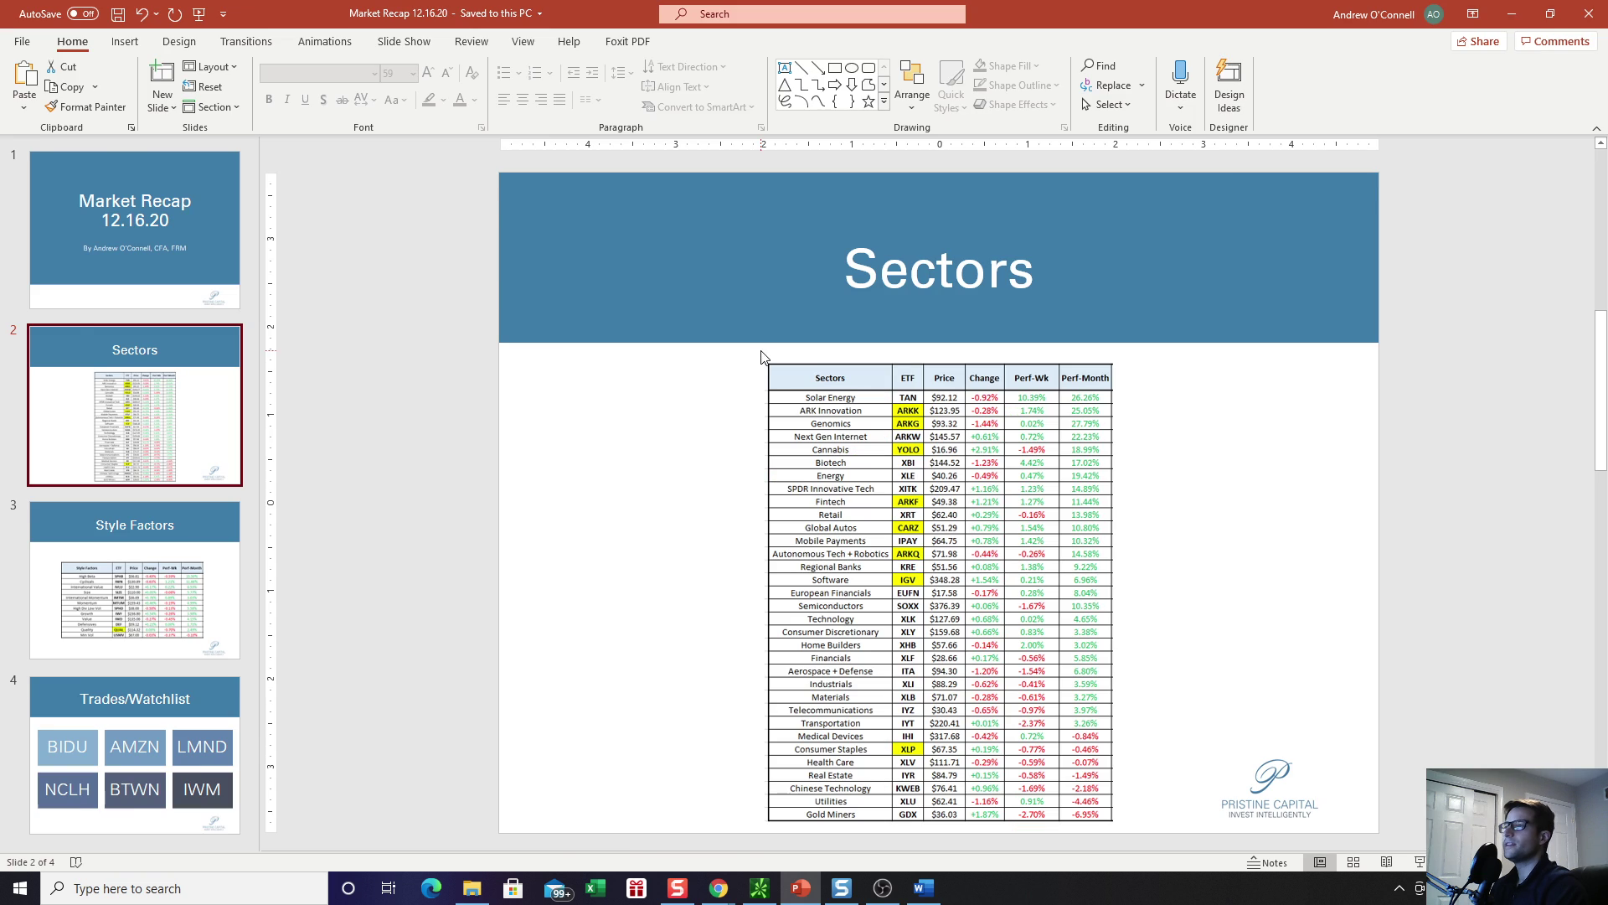
click(1513, 15)
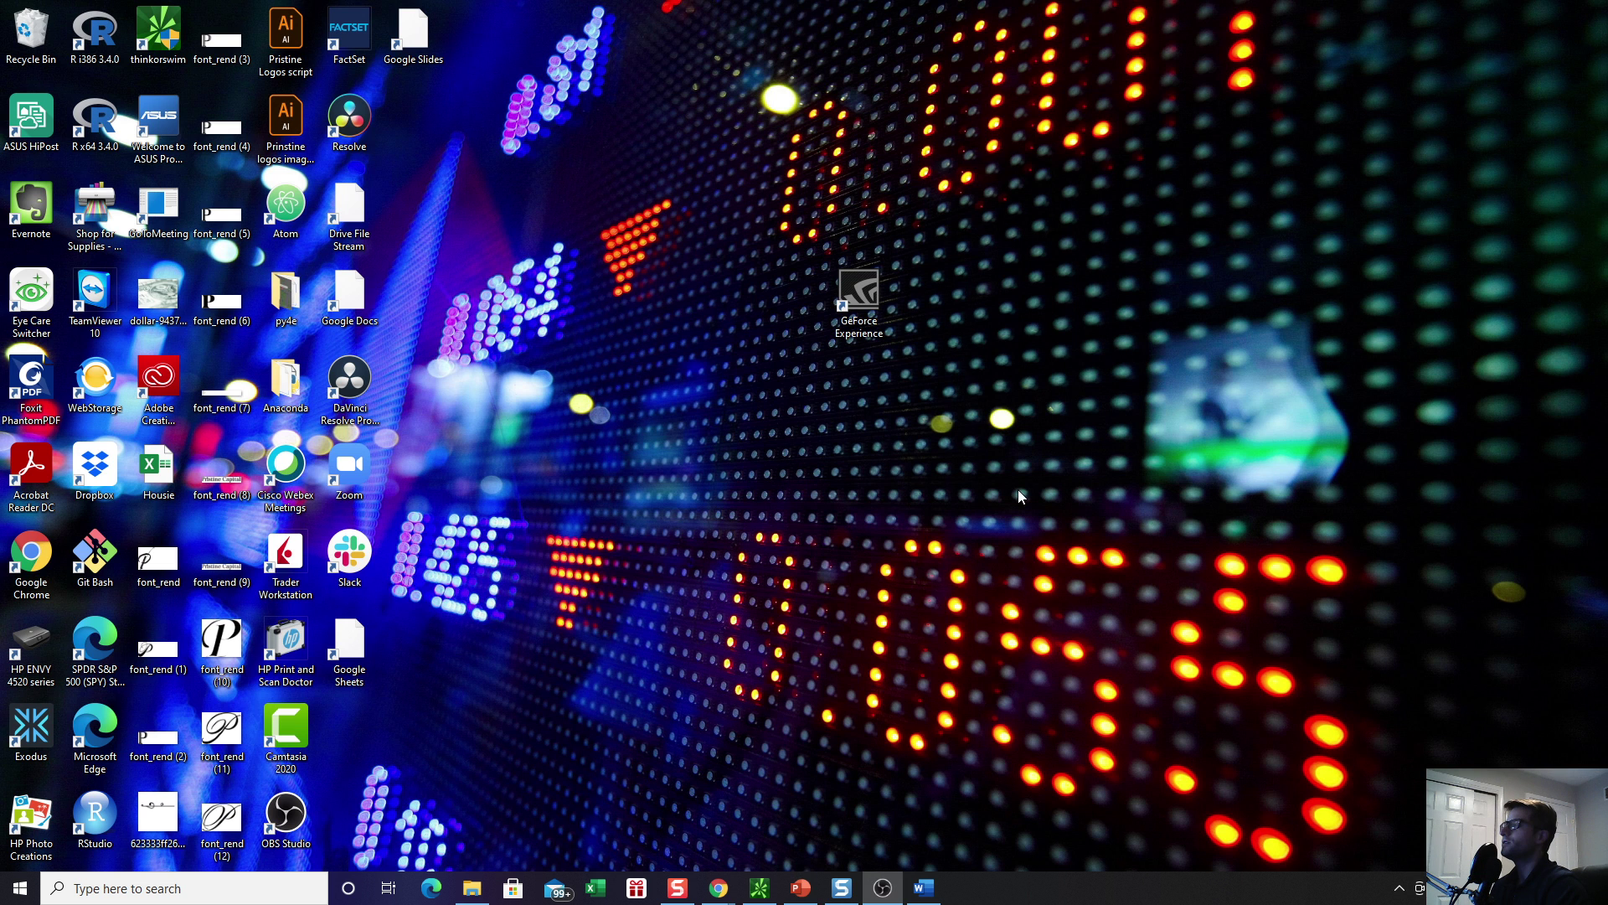
click(760, 888)
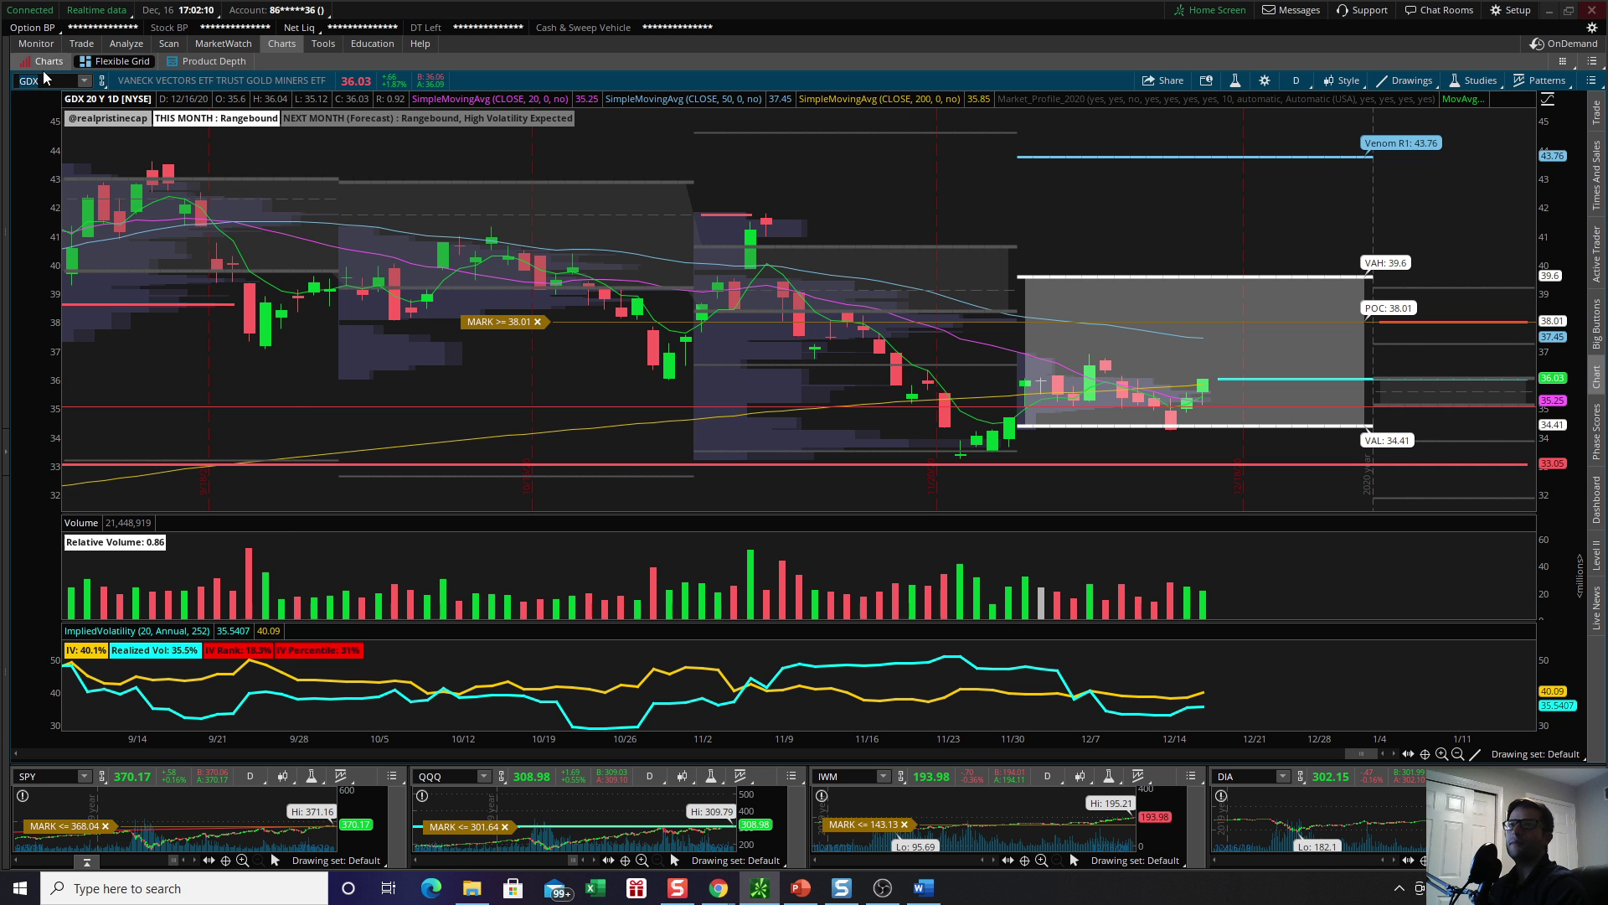
Replace GDX with the YOLO cannabis ETF and zoom to roughly August onward
click(50, 80)
key(BackSpace)
key(BackSpace)
key(BackSpace)
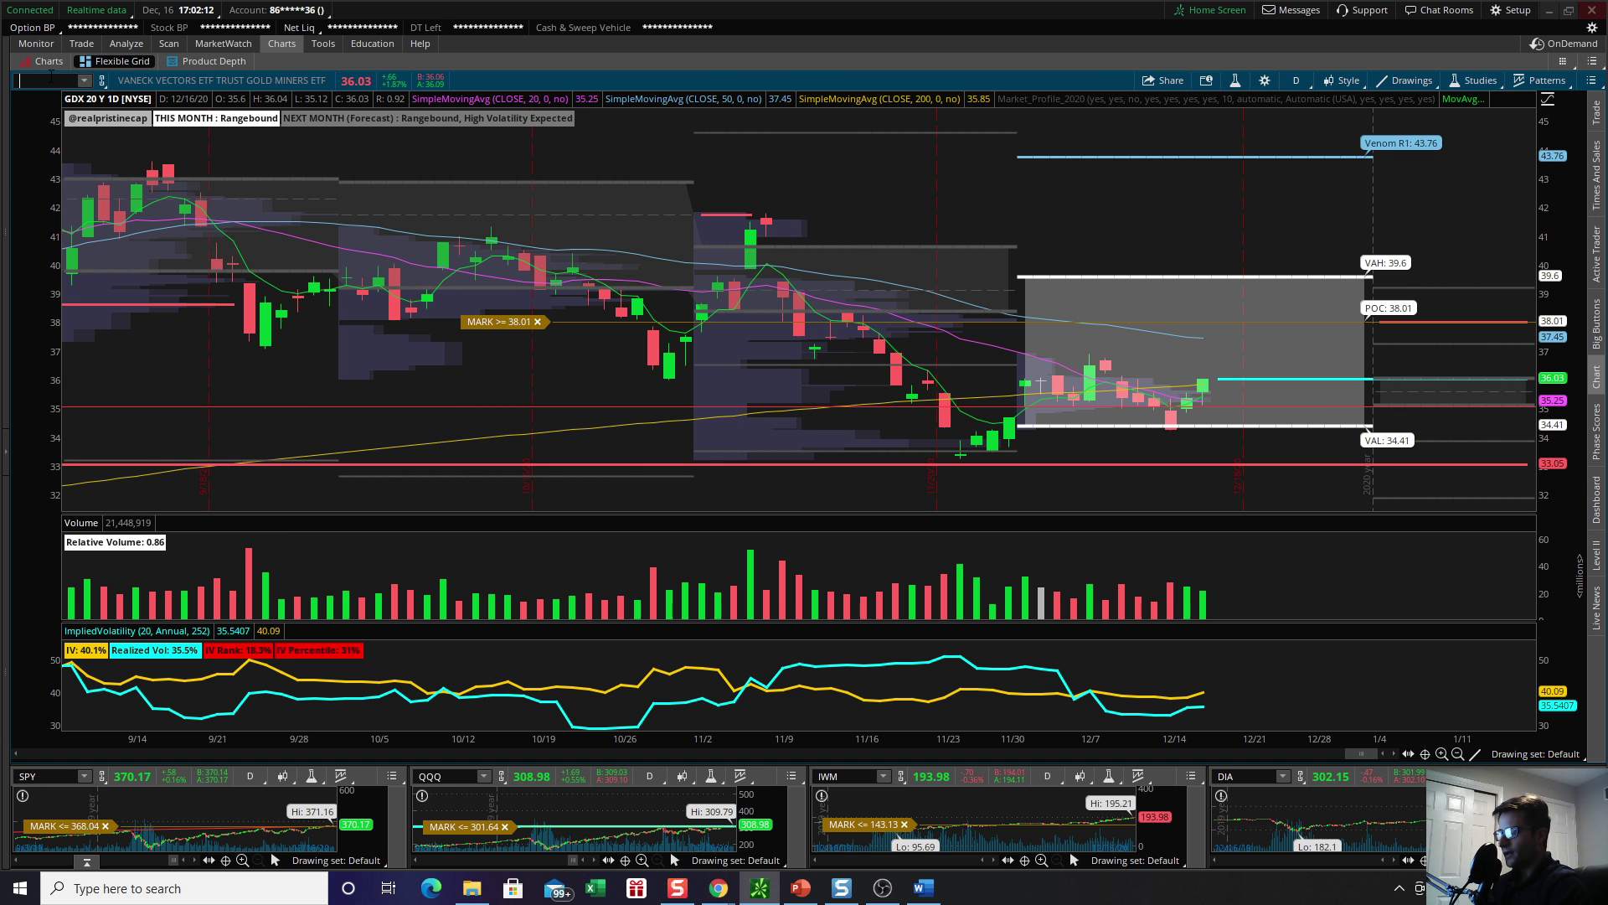
text(YOLO)
key(Return)
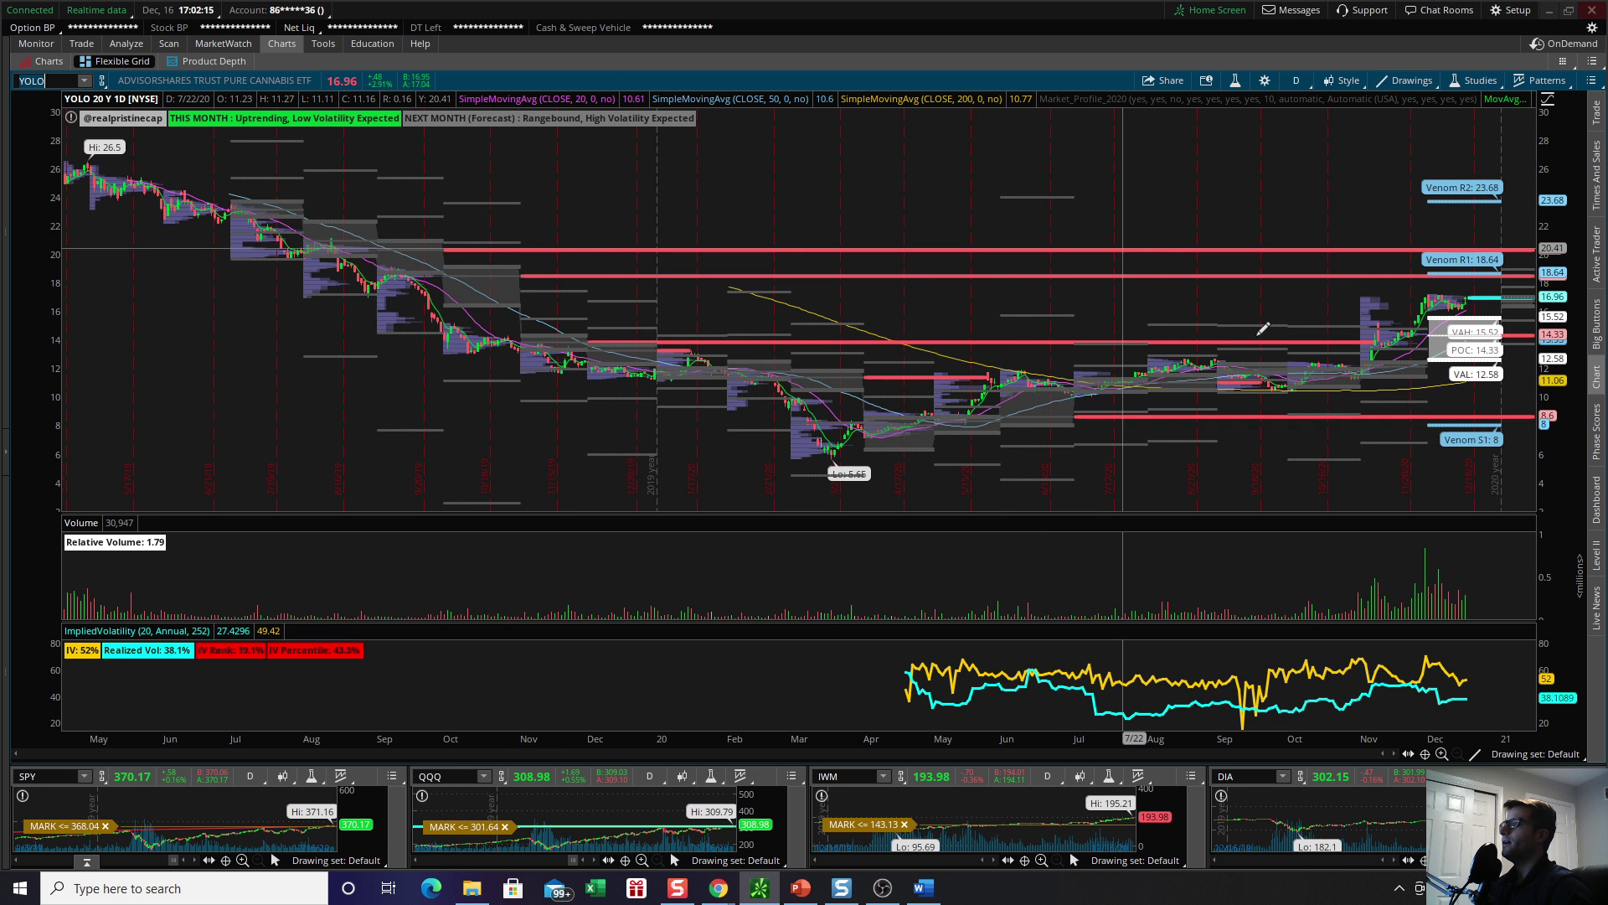
scroll(1262, 329, up, 5)
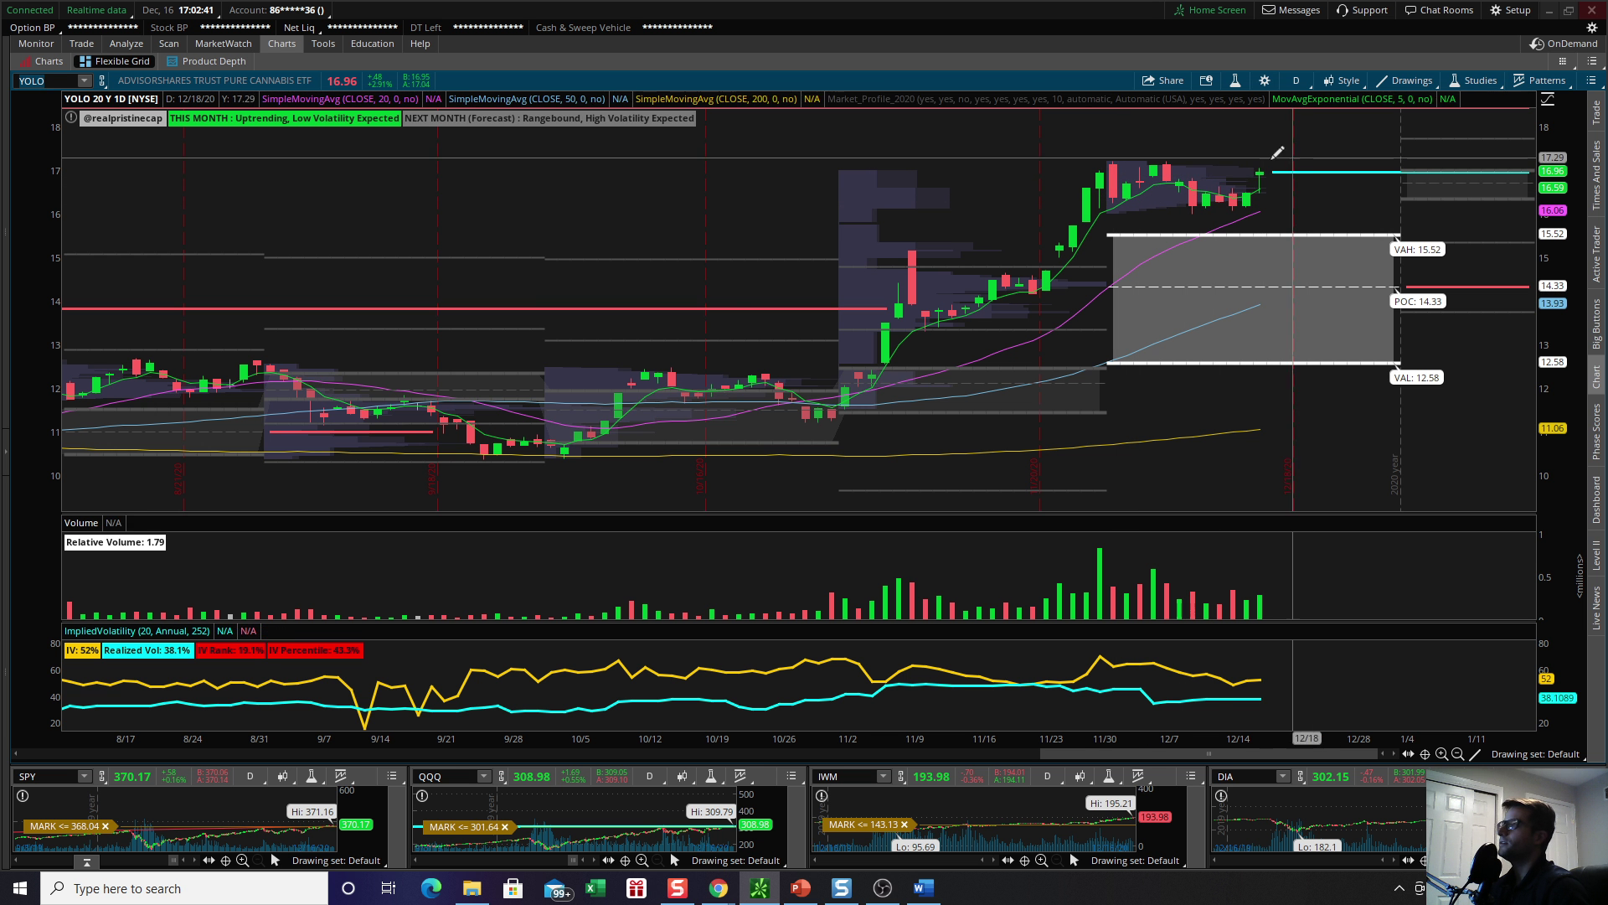
Present the Market Recap deck as a slide show and advance to the Style Factors table slide
click(1547, 19)
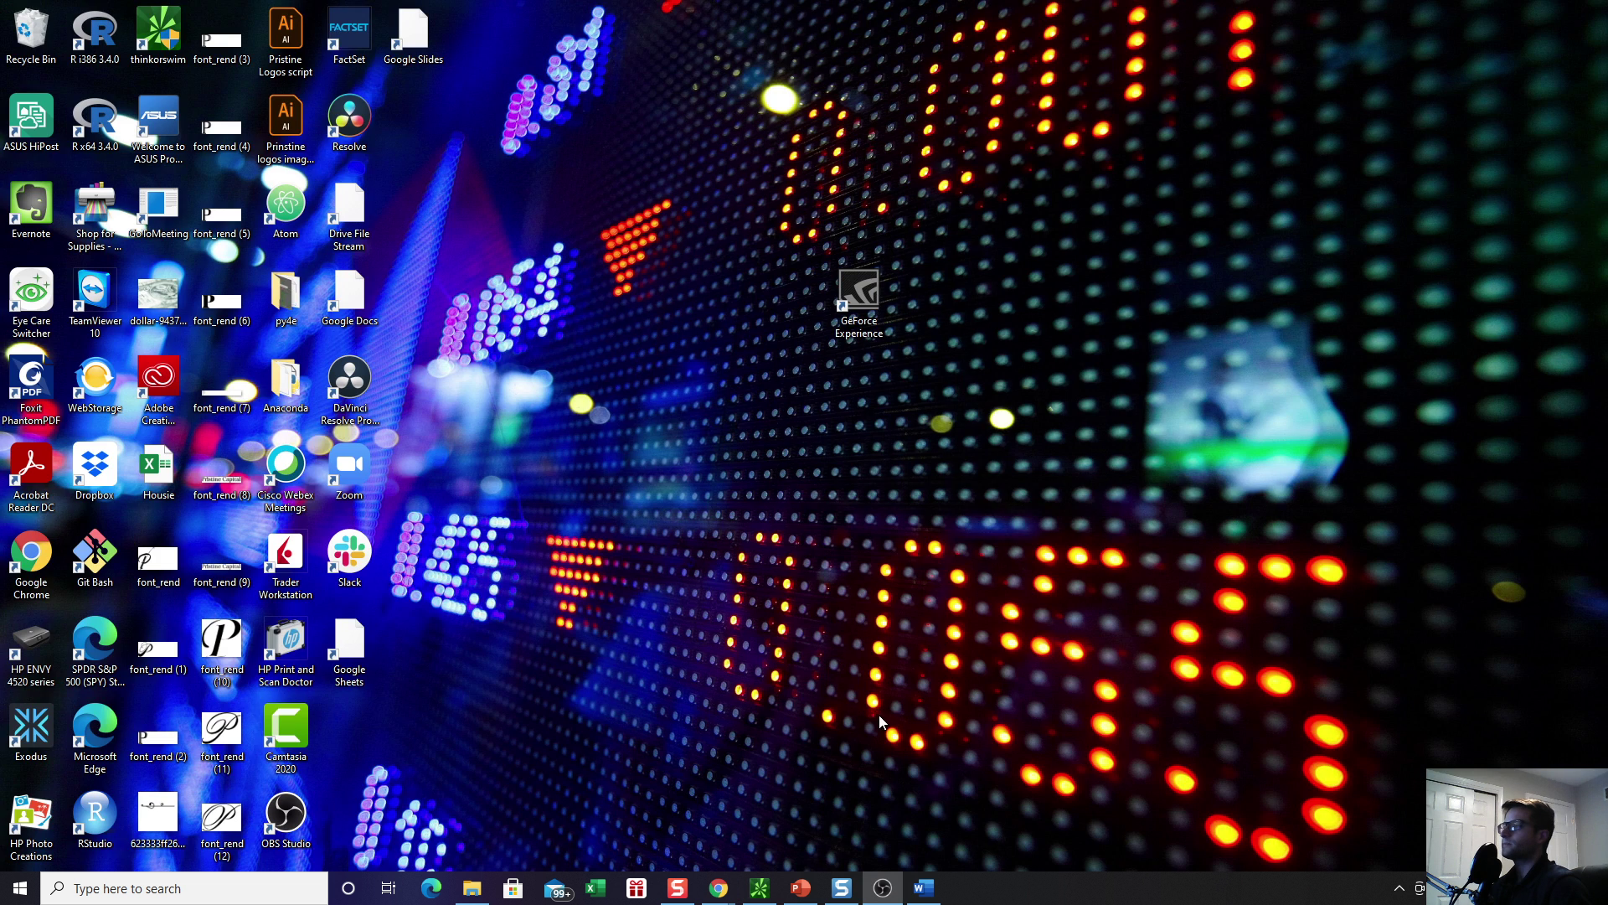
click(800, 887)
click(131, 590)
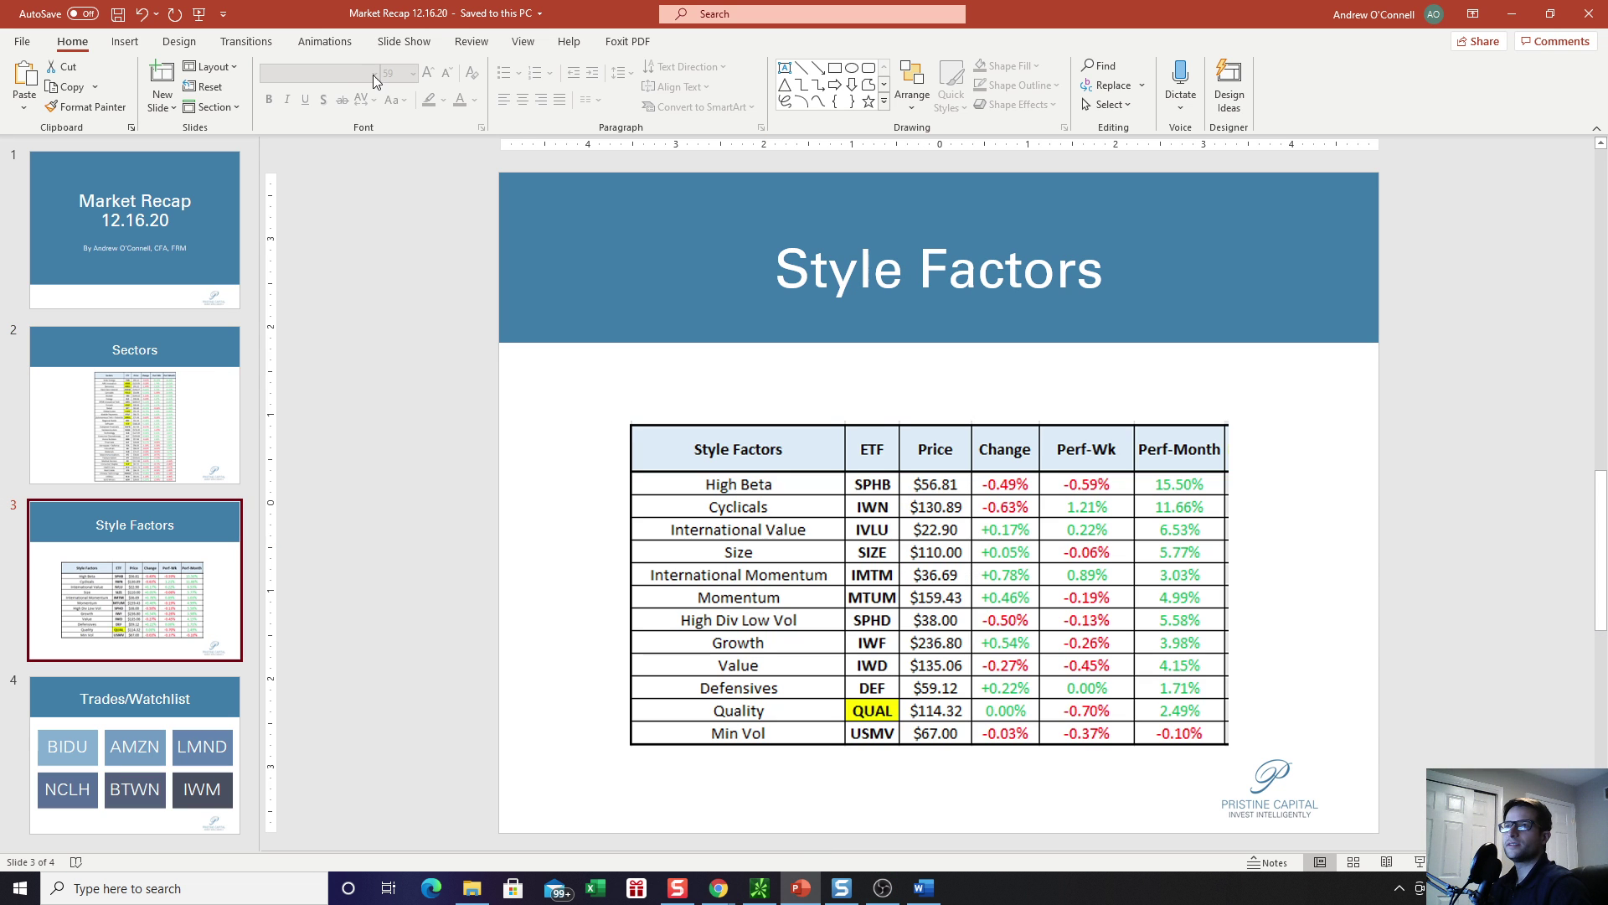
click(193, 6)
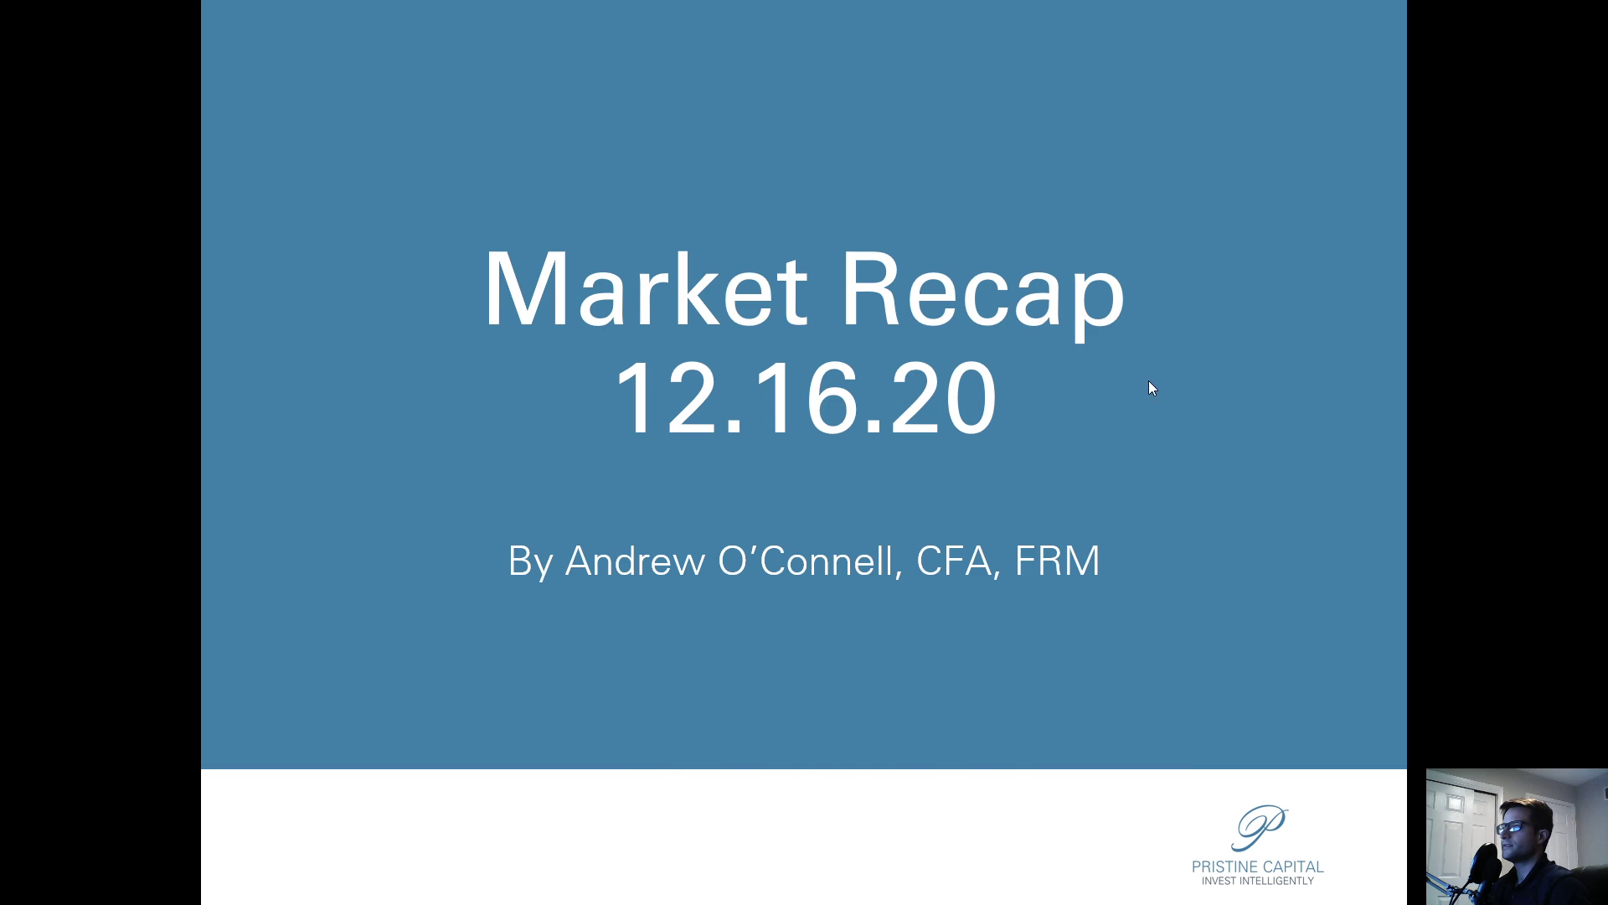
click(1063, 435)
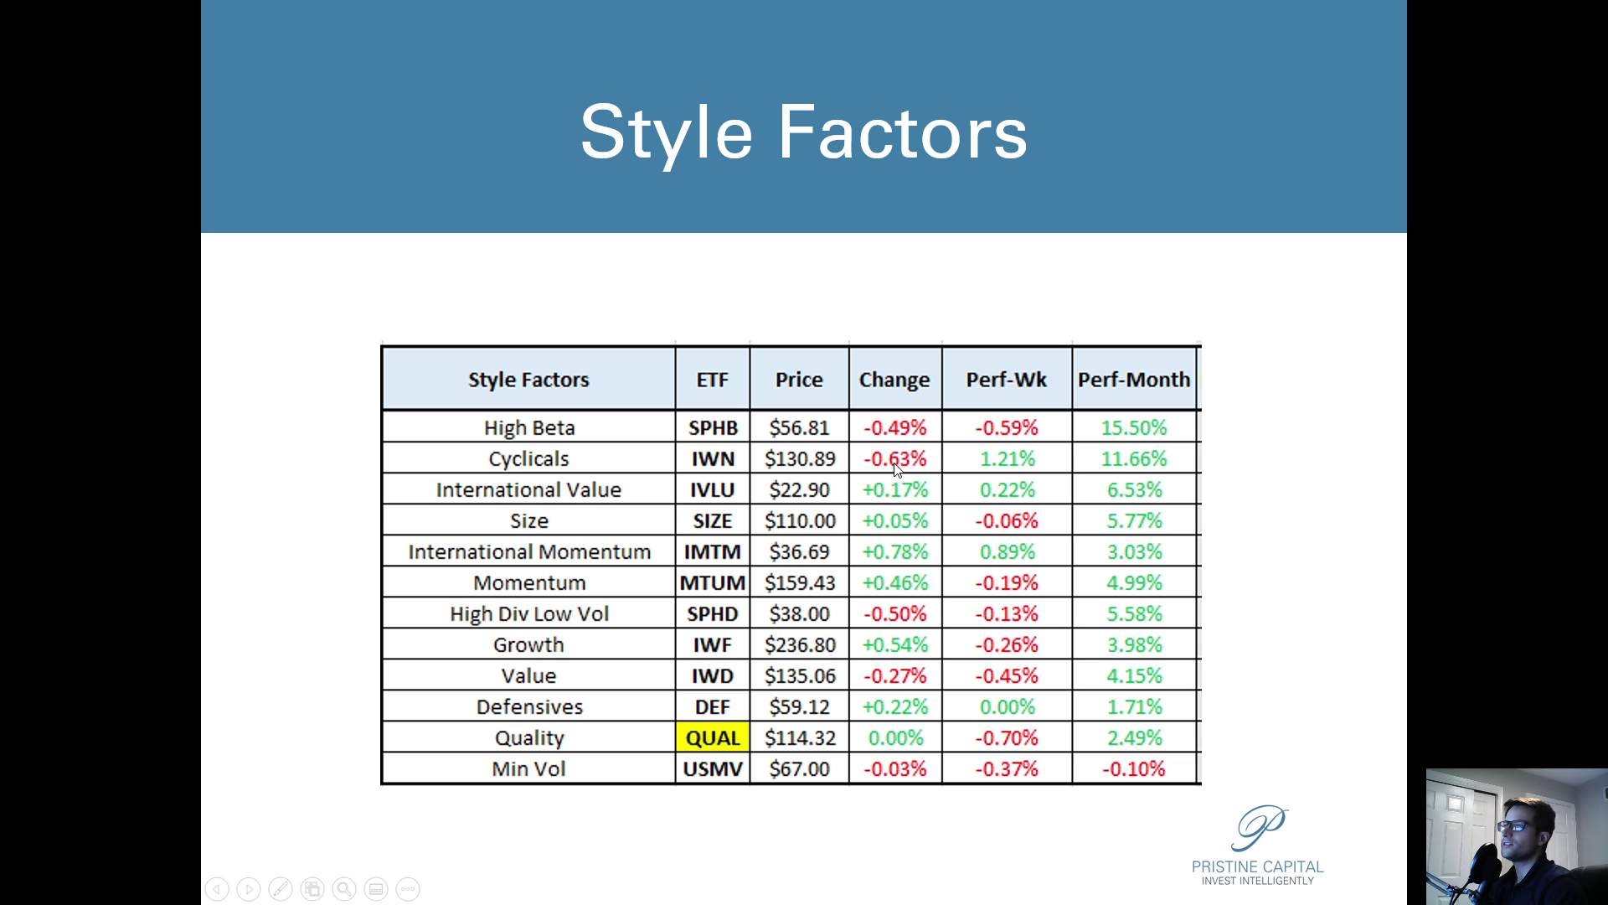
End the slide show, open the Trades/Watchlist slide and select the BIDU and AMZN boxes
key(Escape)
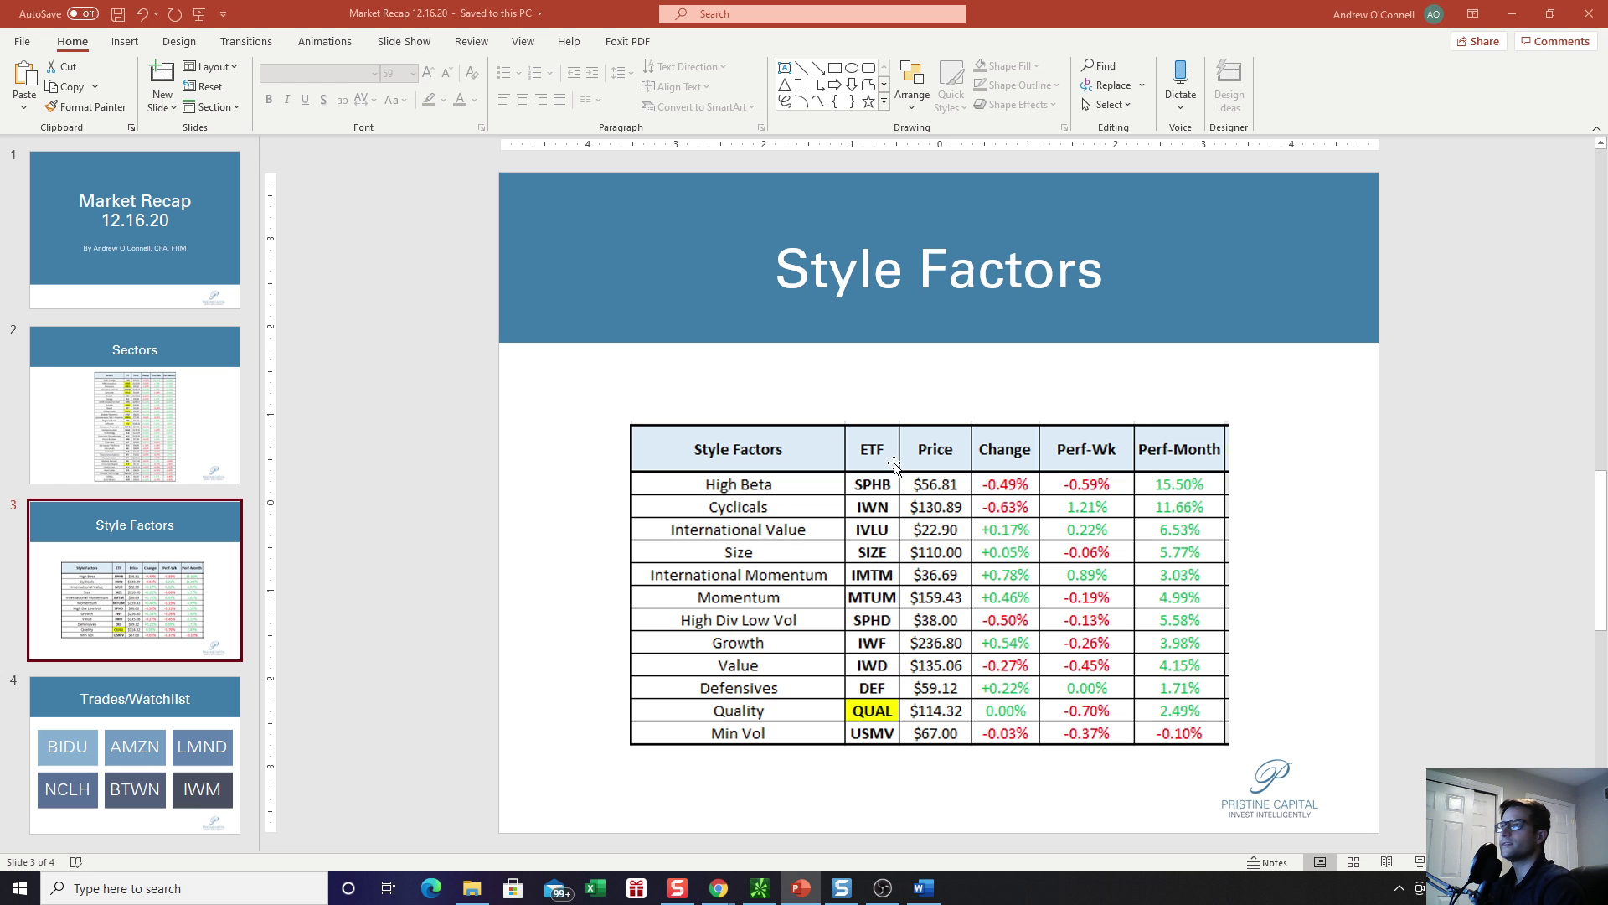
click(173, 721)
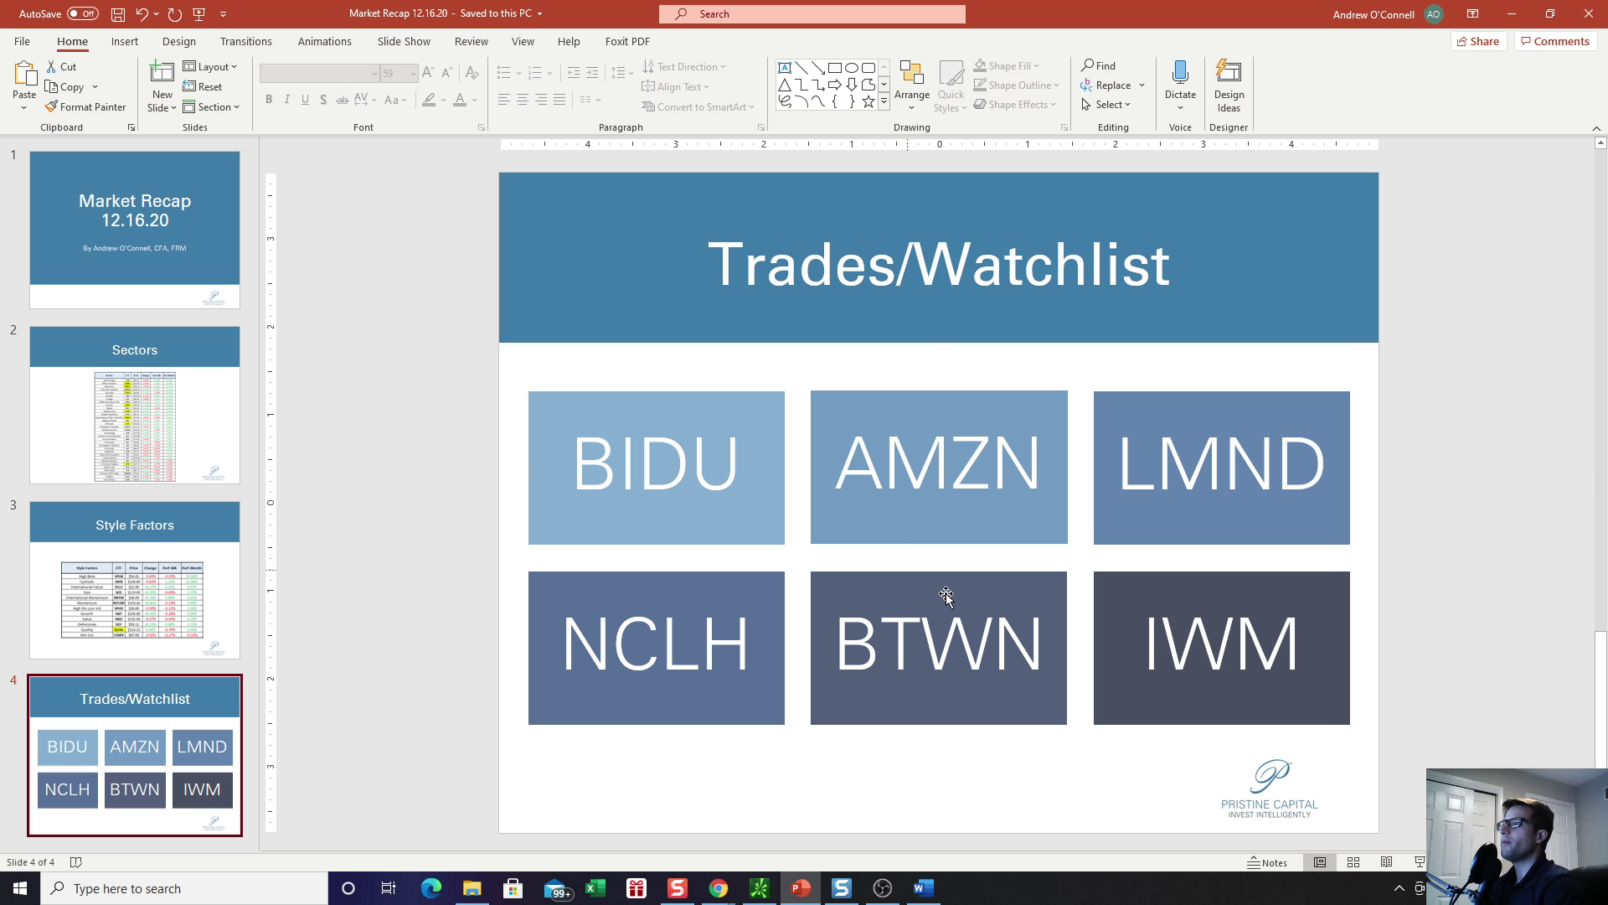
click(705, 479)
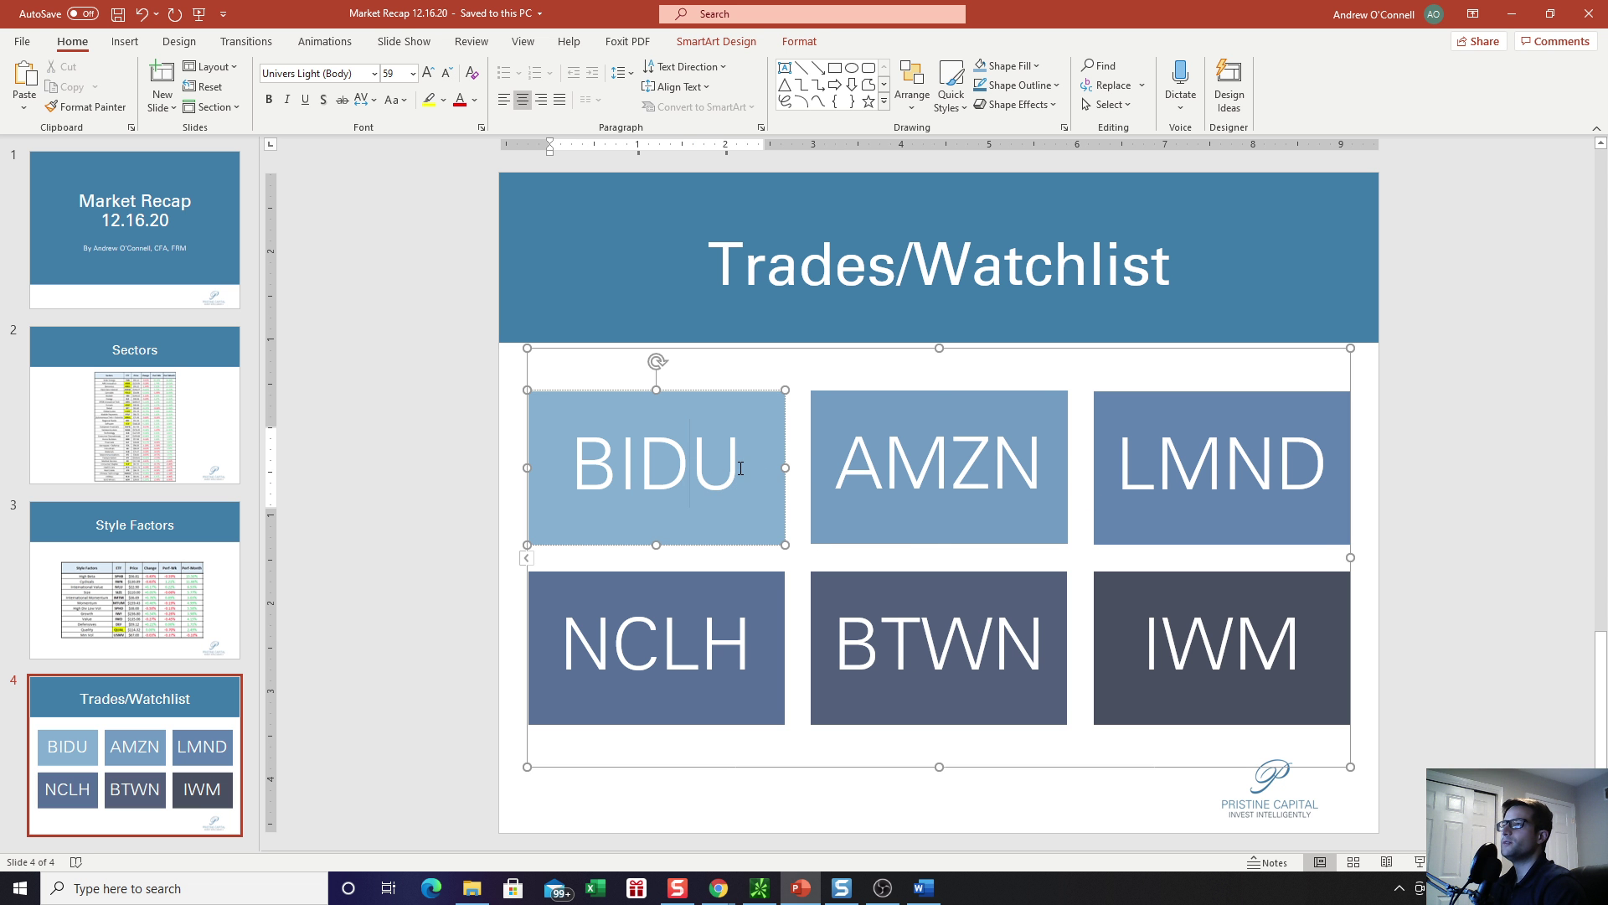
click(952, 486)
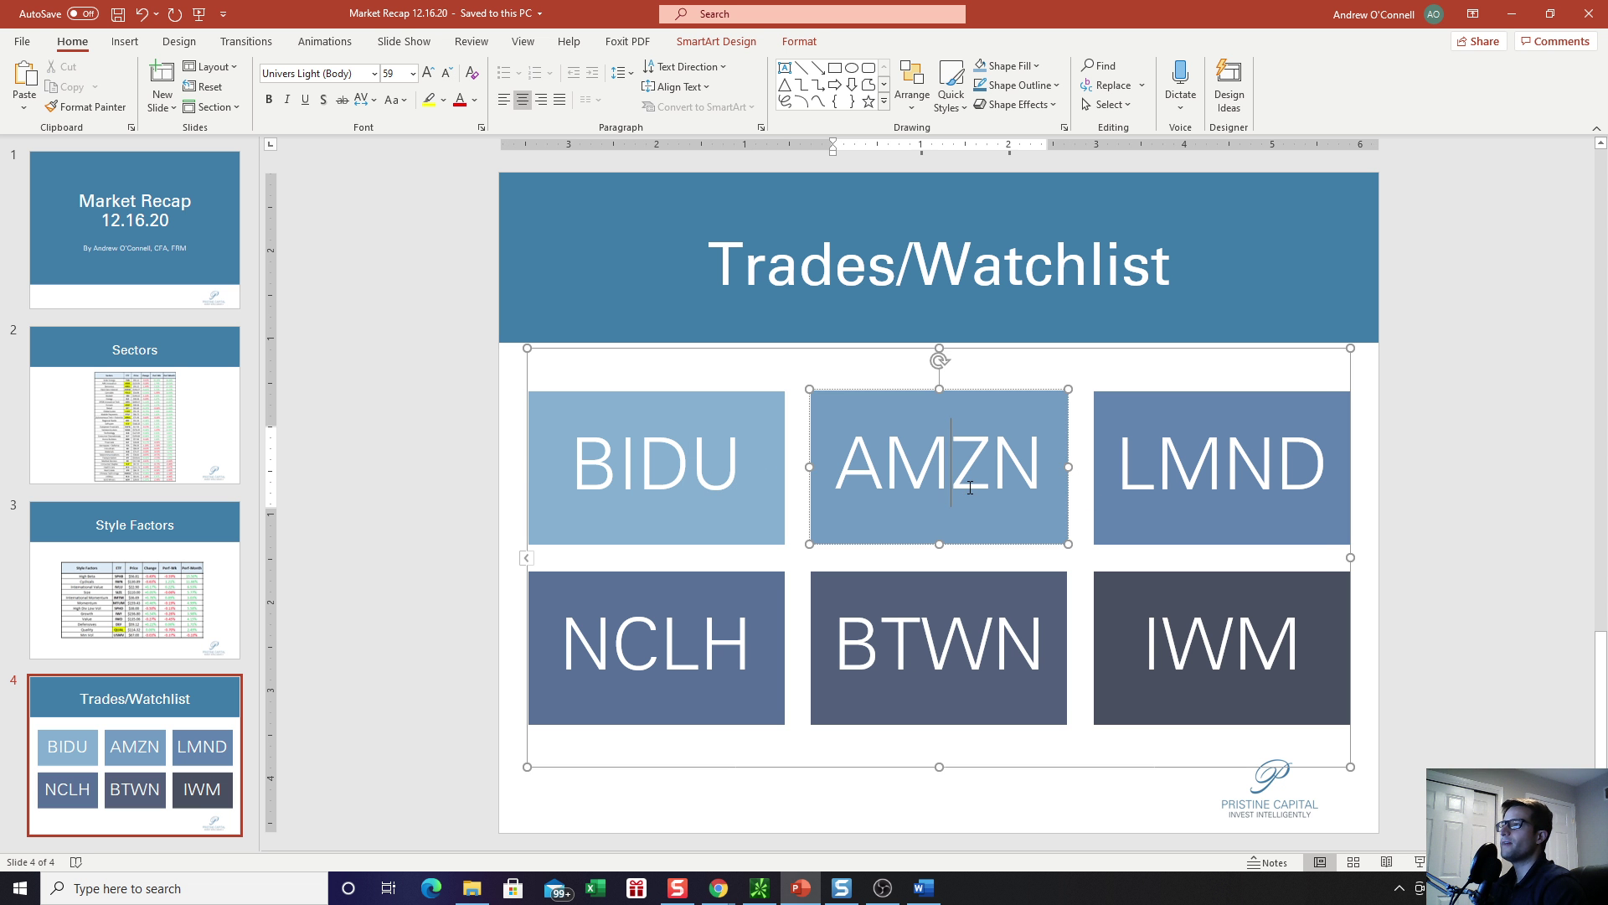
click(1036, 475)
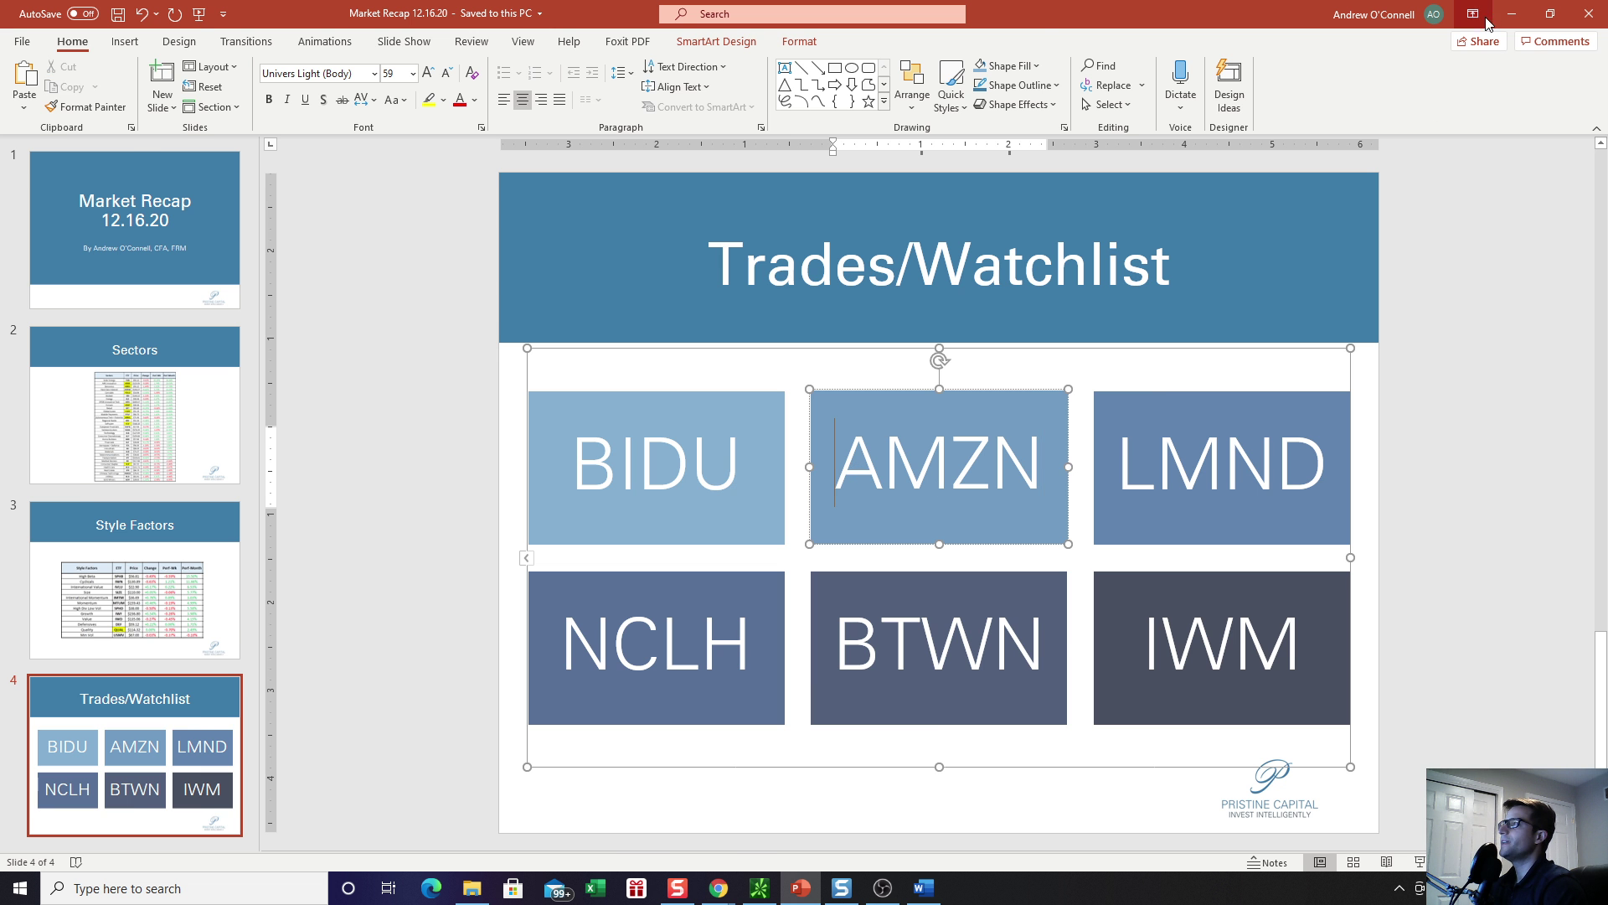
Put the deck away and start clearing the YOLO symbol on the thinkorswim chart
click(1512, 14)
click(760, 888)
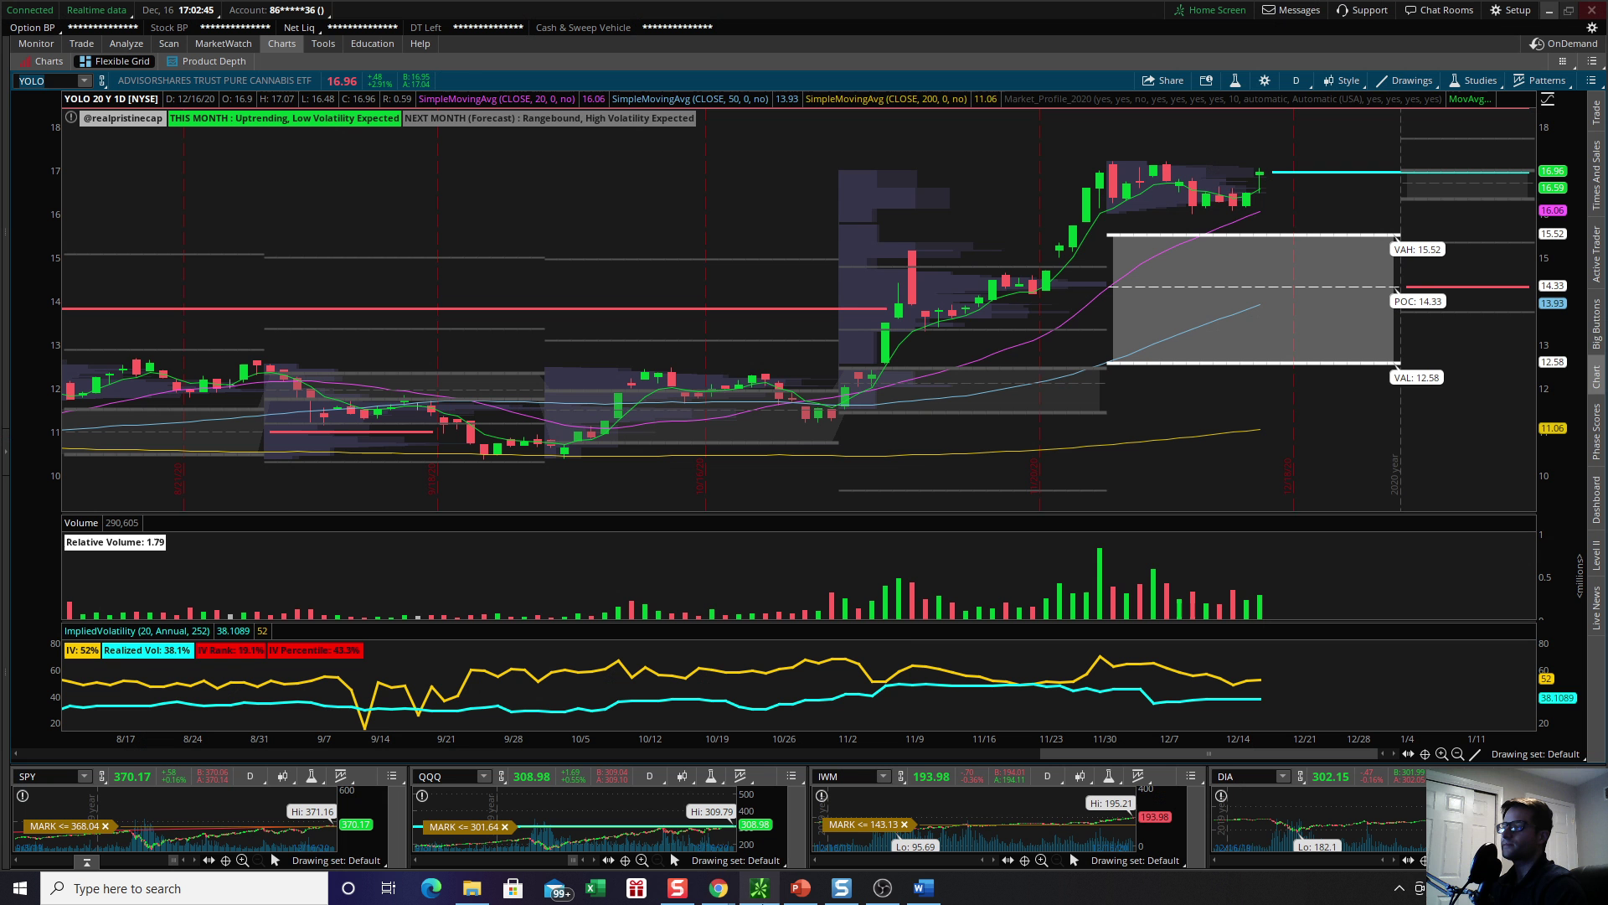
click(50, 82)
key(BackSpace)
key(BackSpace)
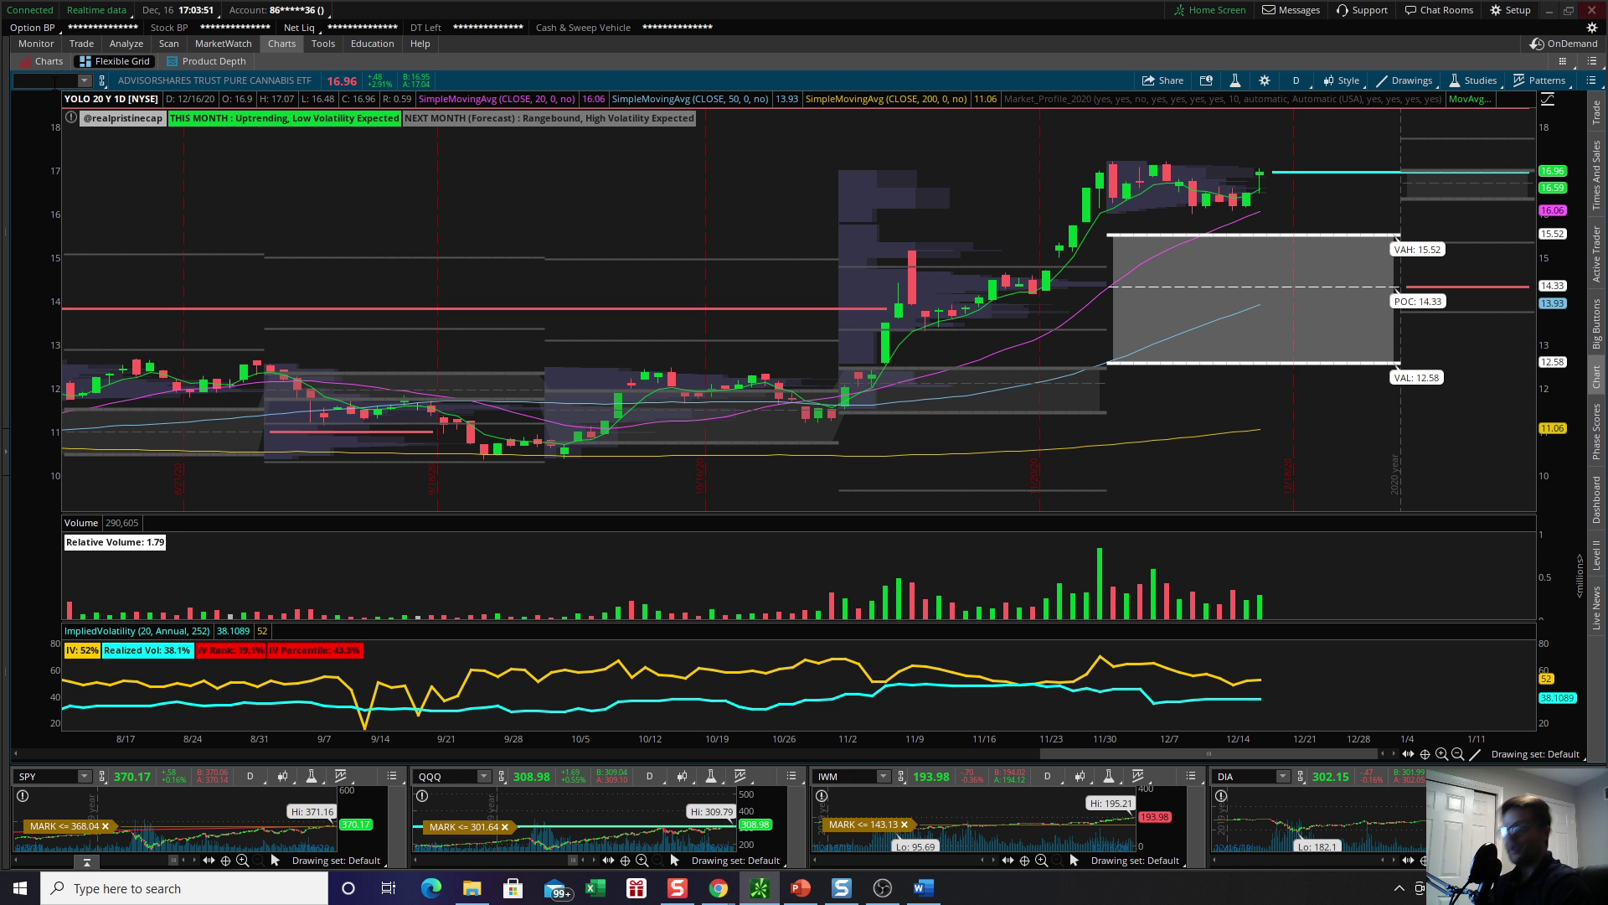
Load the BIDU daily chart and zoom in on its VAH 146.18, POC 139.61, VAL 134.15 levels
text(BIDU)
key(Return)
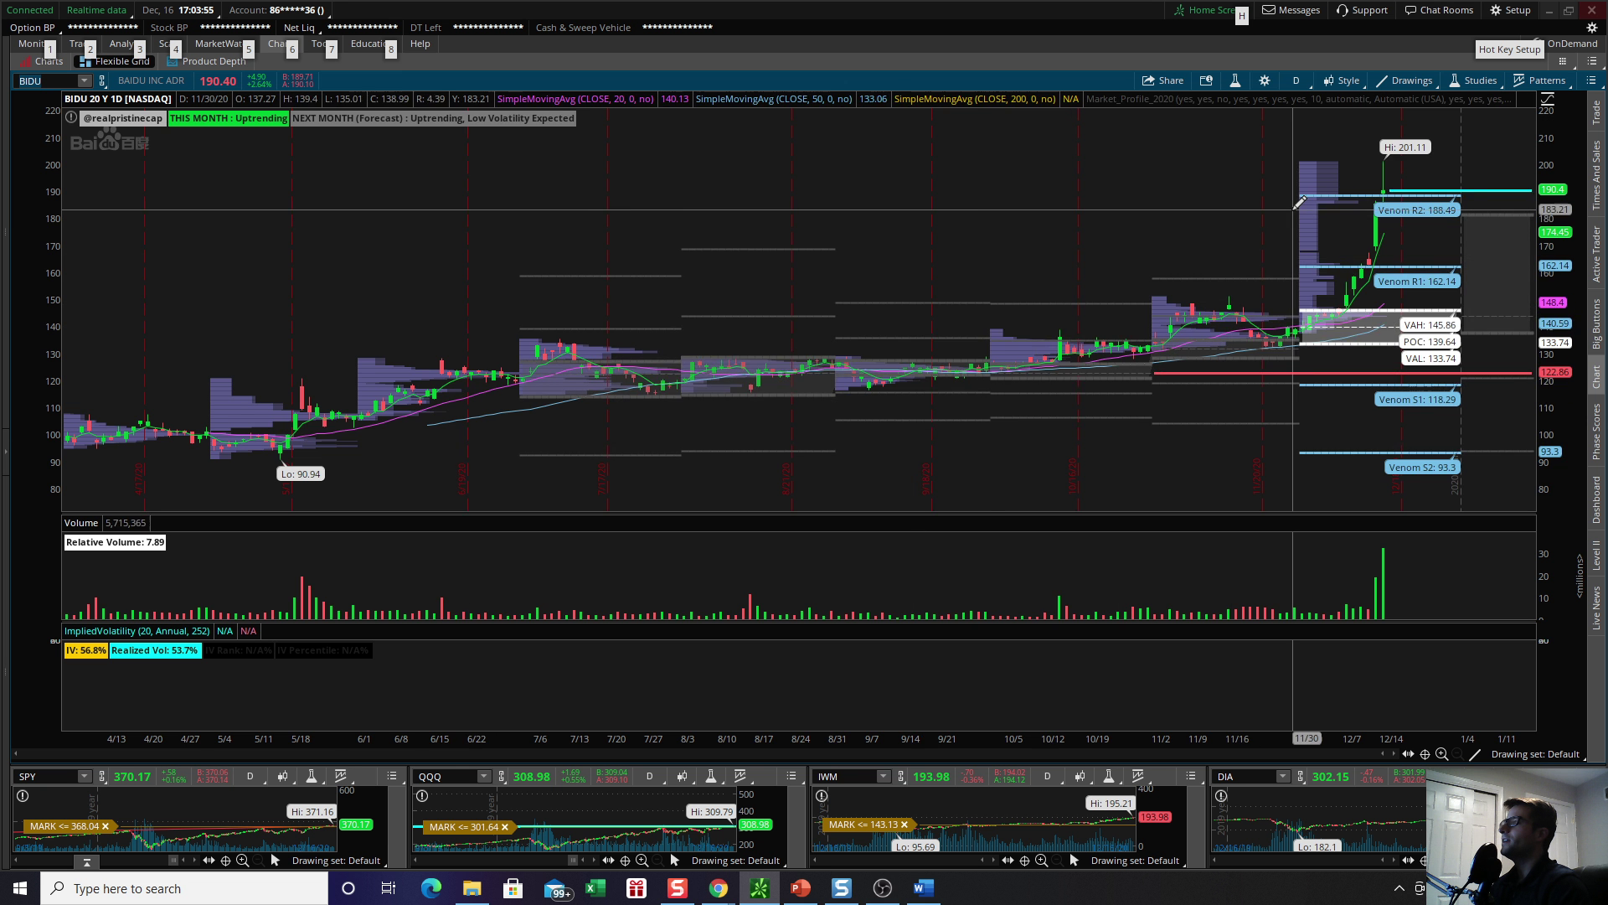
scroll(1264, 234, up, 3)
scroll(1206, 201, up, 2)
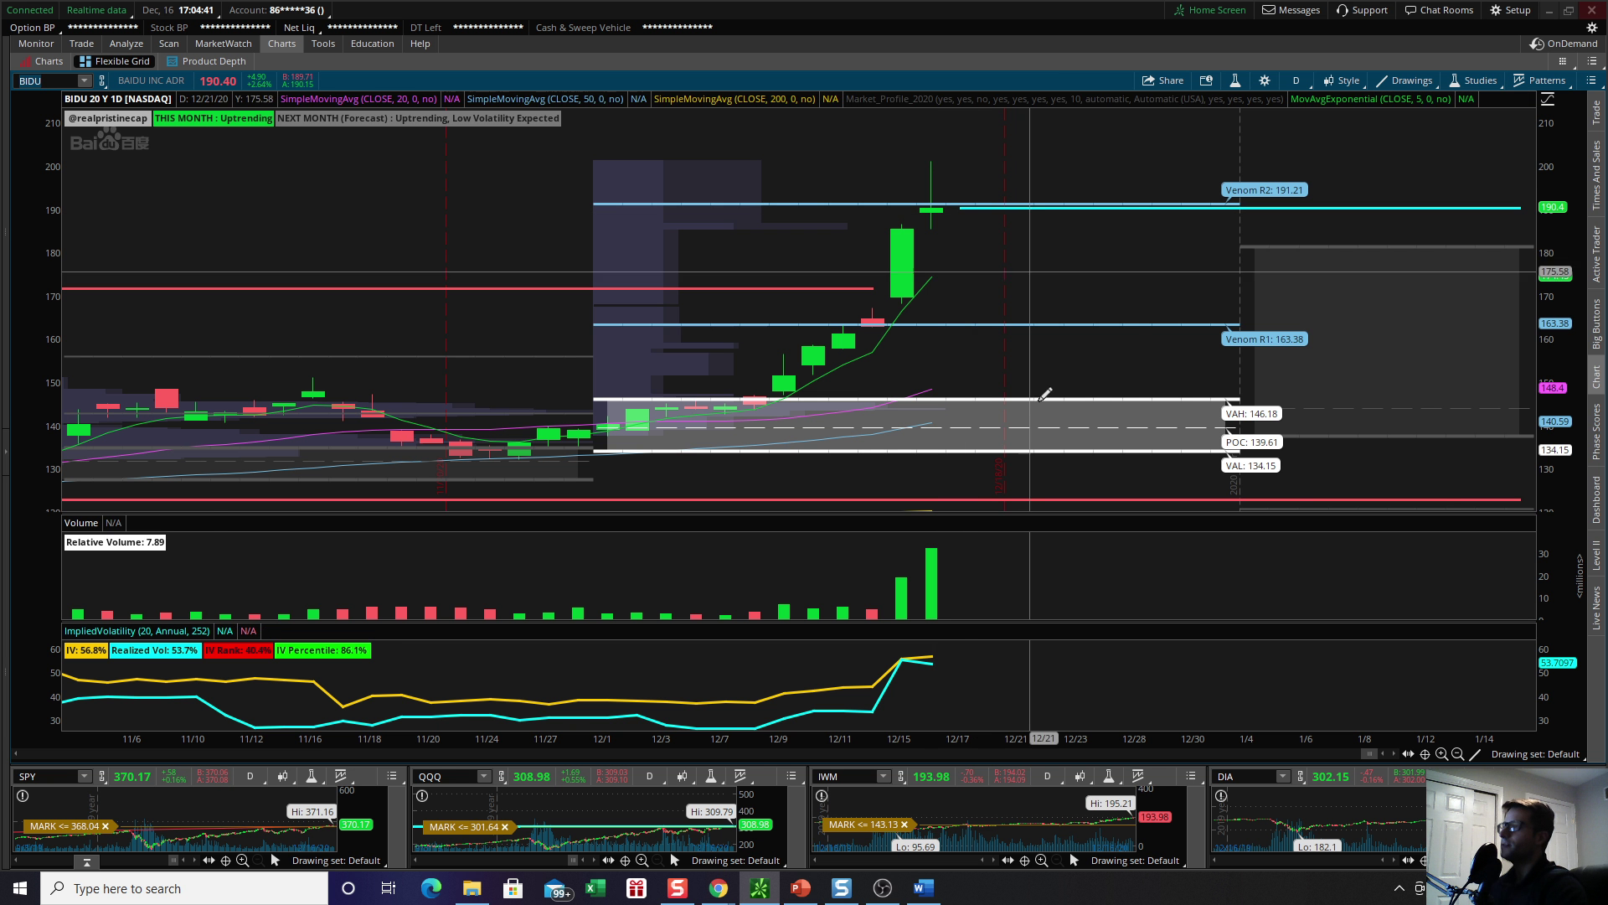
On the Trades/Watchlist slide, point out the AMZN, LMND and BTWN tickers
click(800, 889)
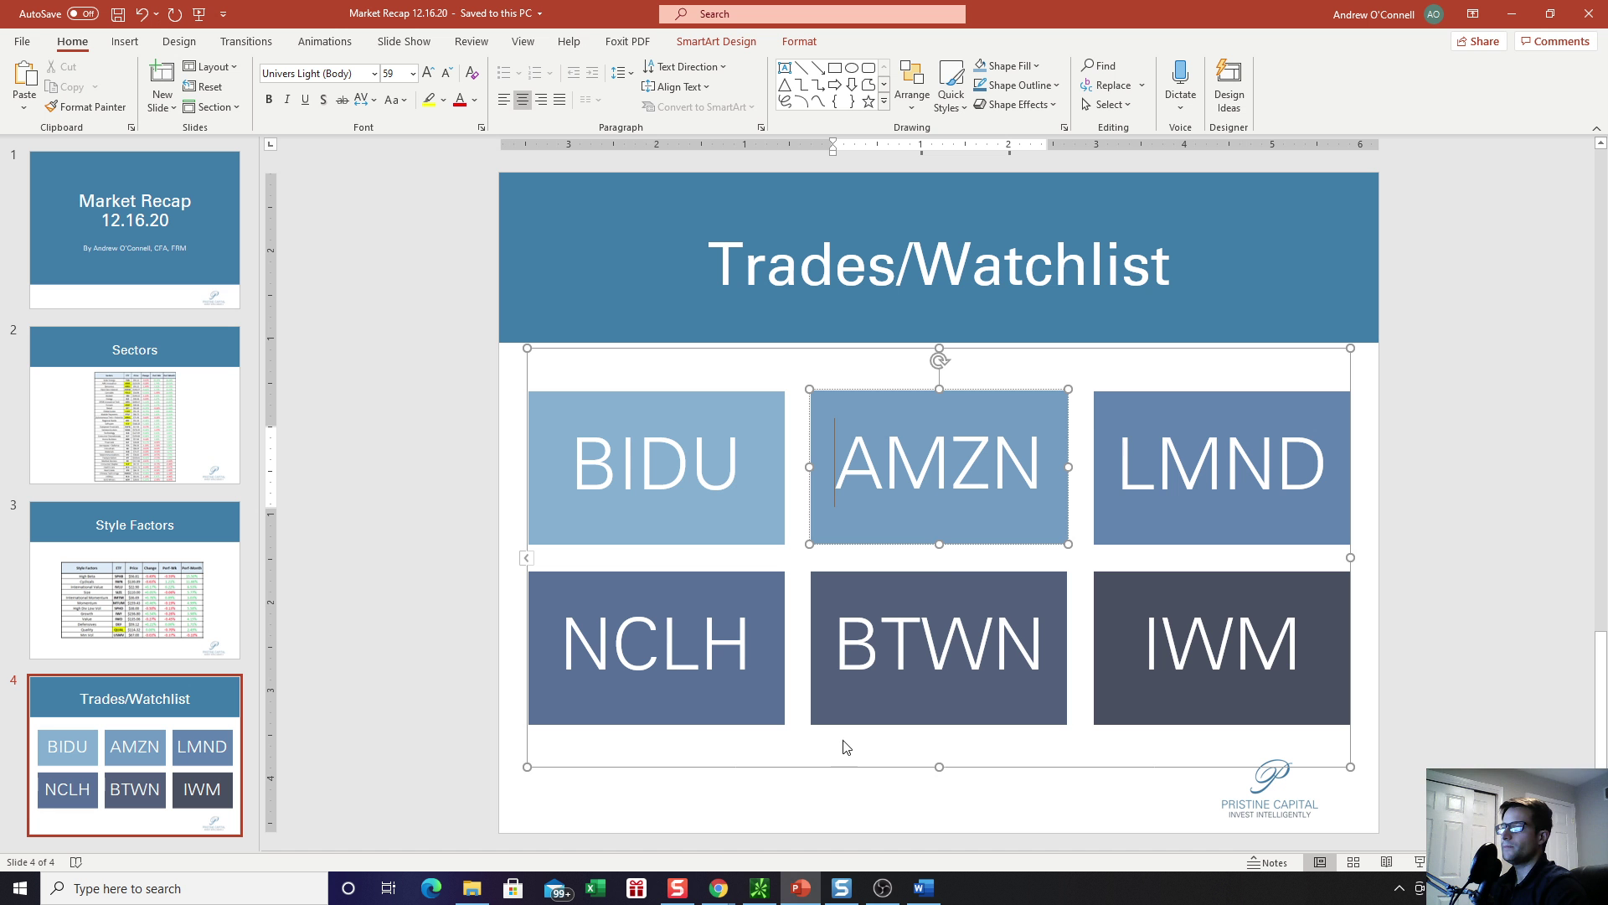
click(1003, 475)
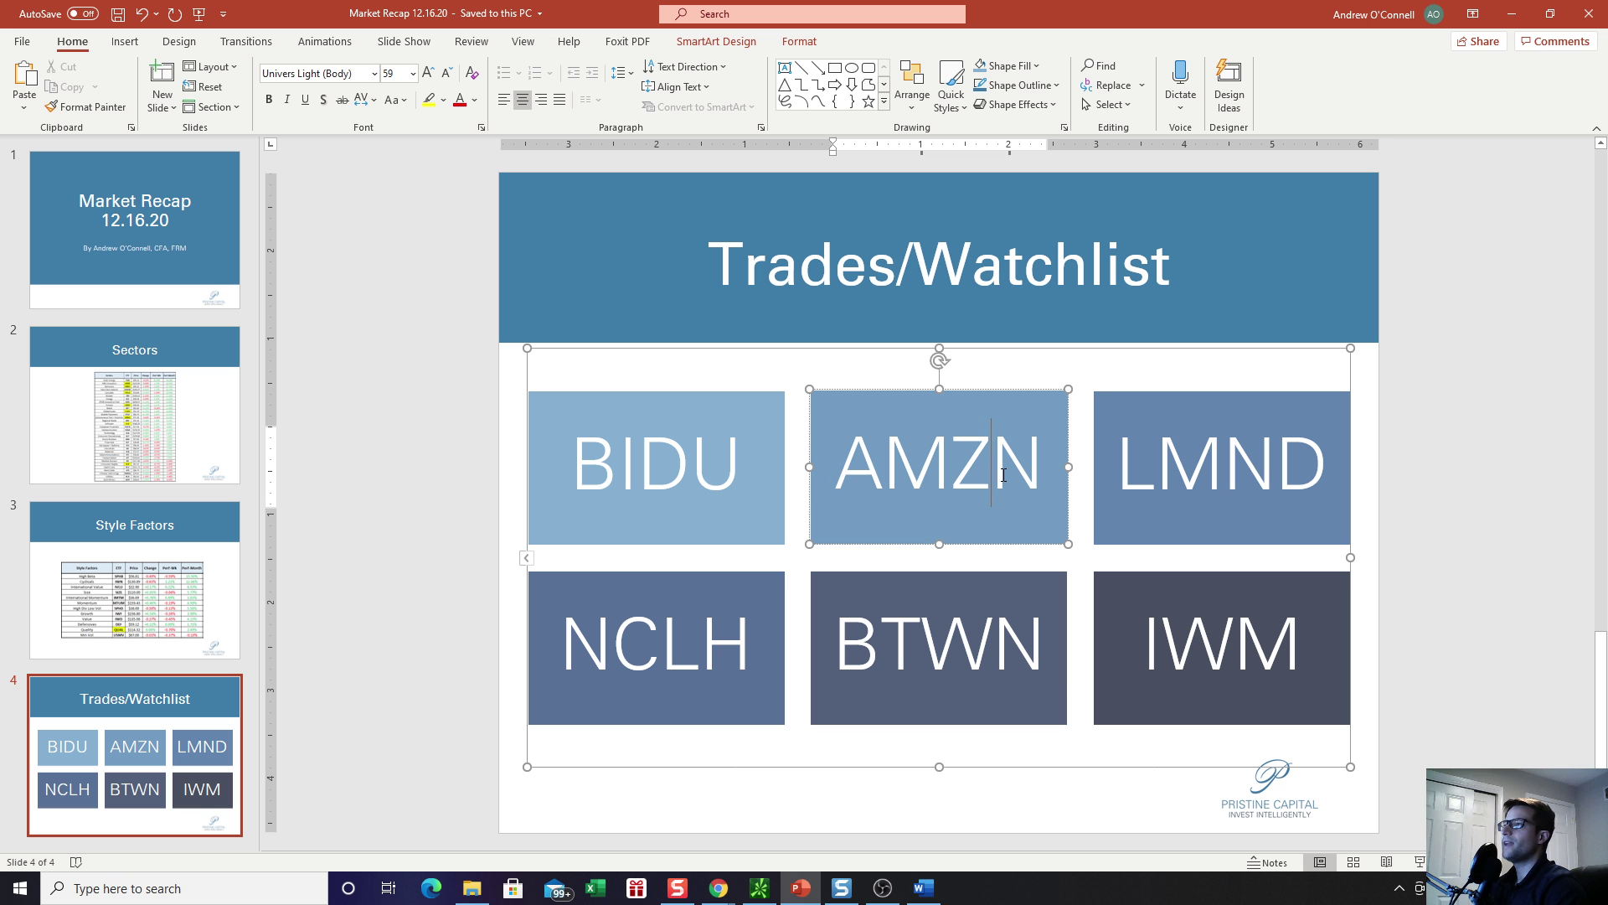
click(1142, 467)
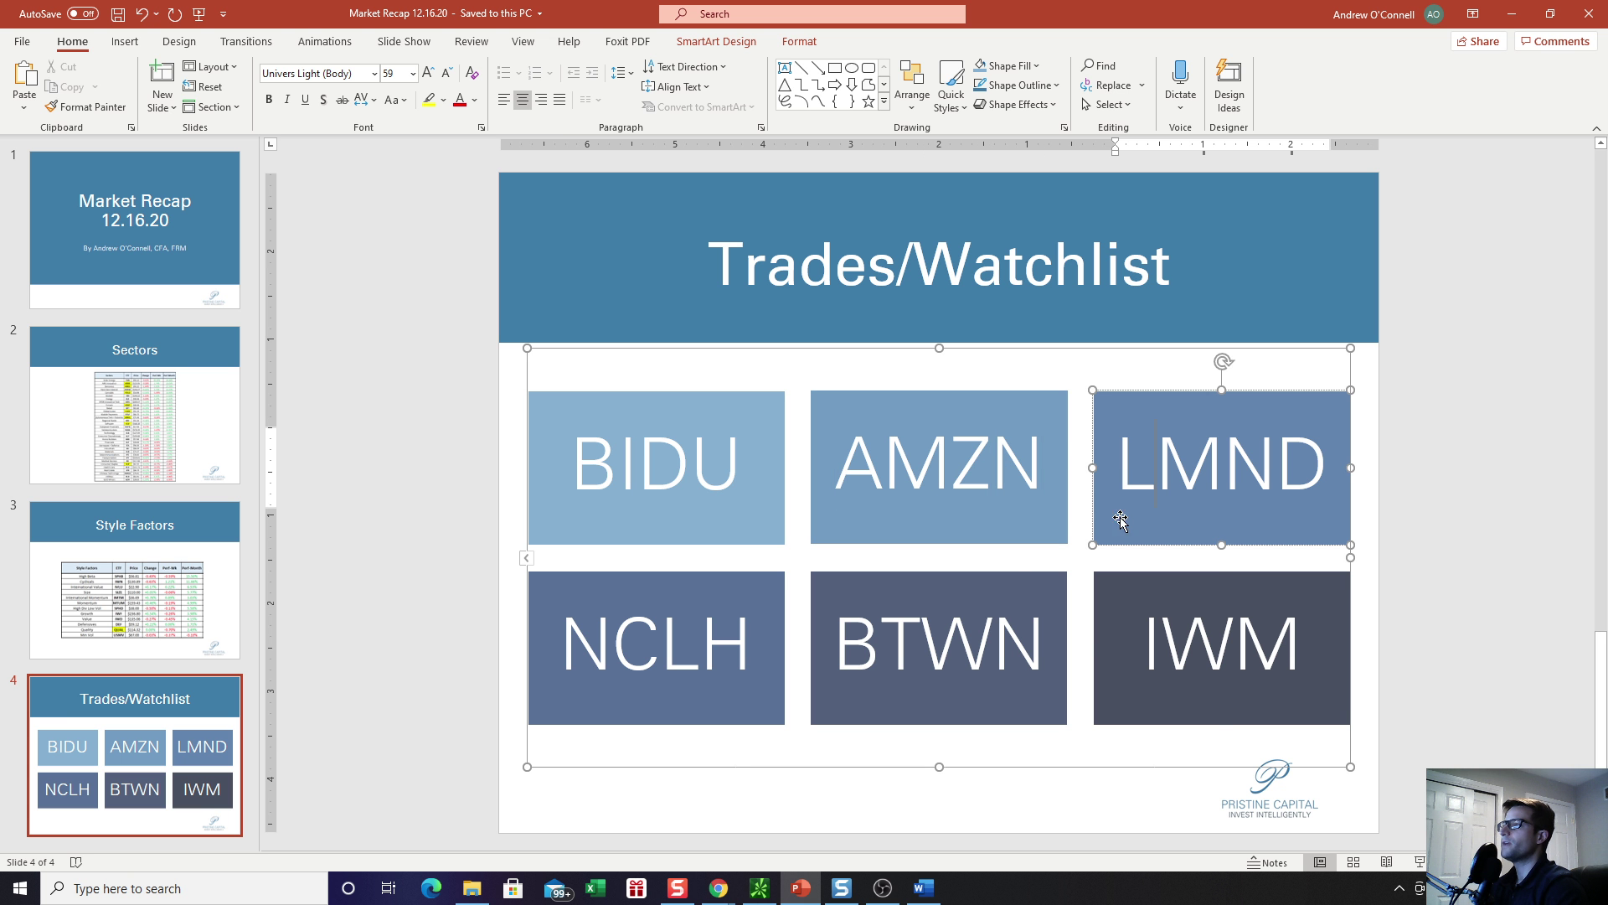
click(1166, 634)
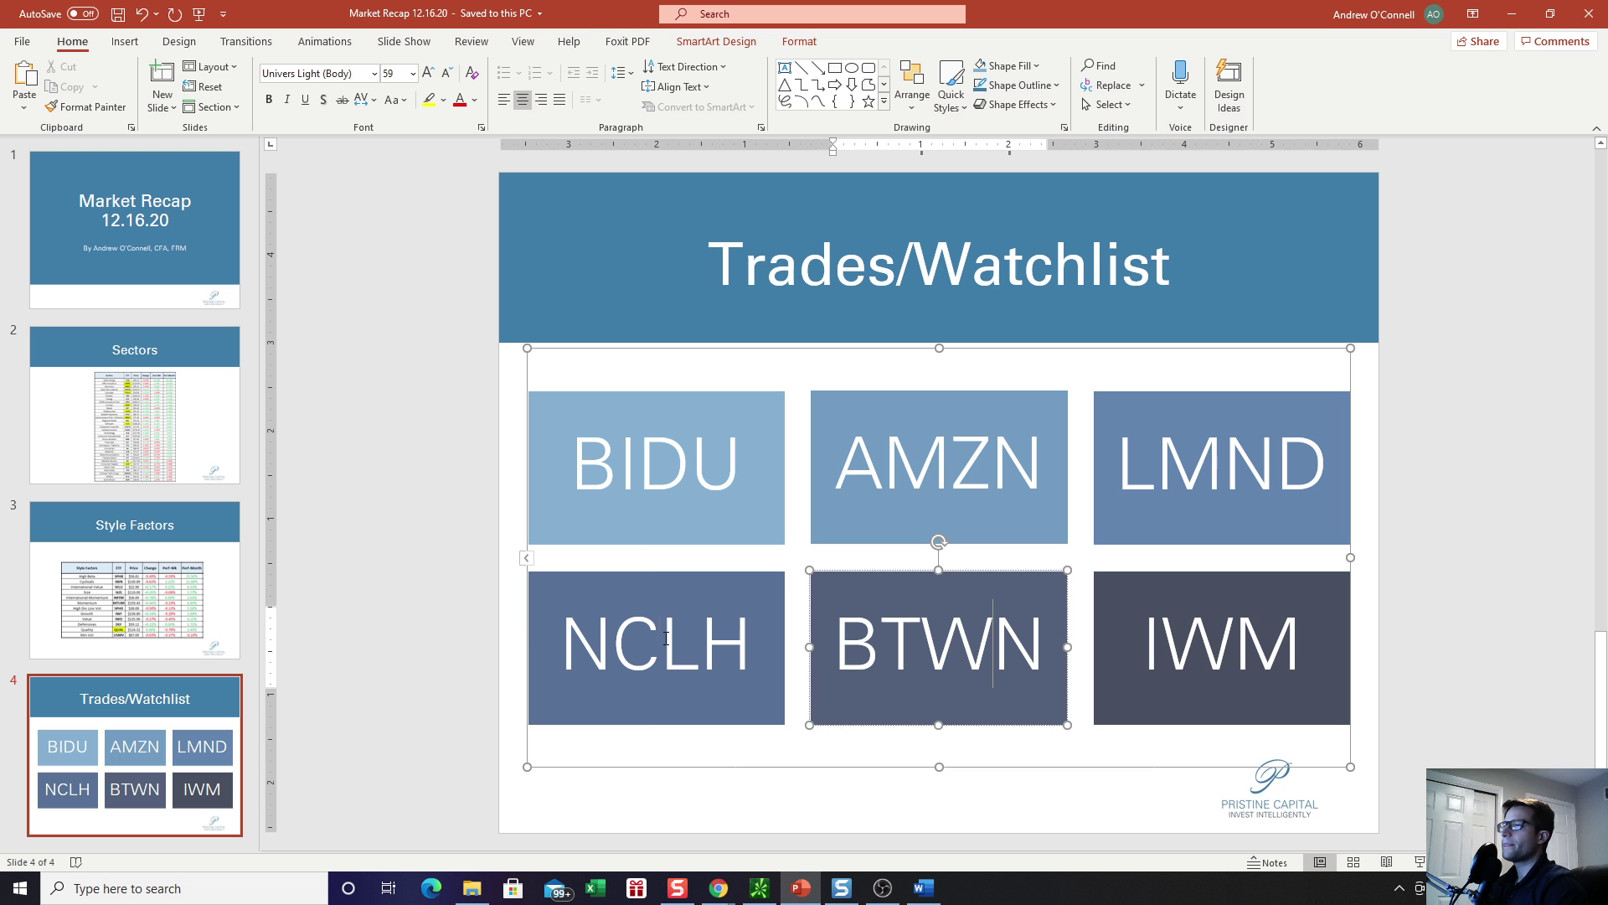
Switch the thinkorswim chart to TWTR daily and zoom in on recent months
click(1512, 13)
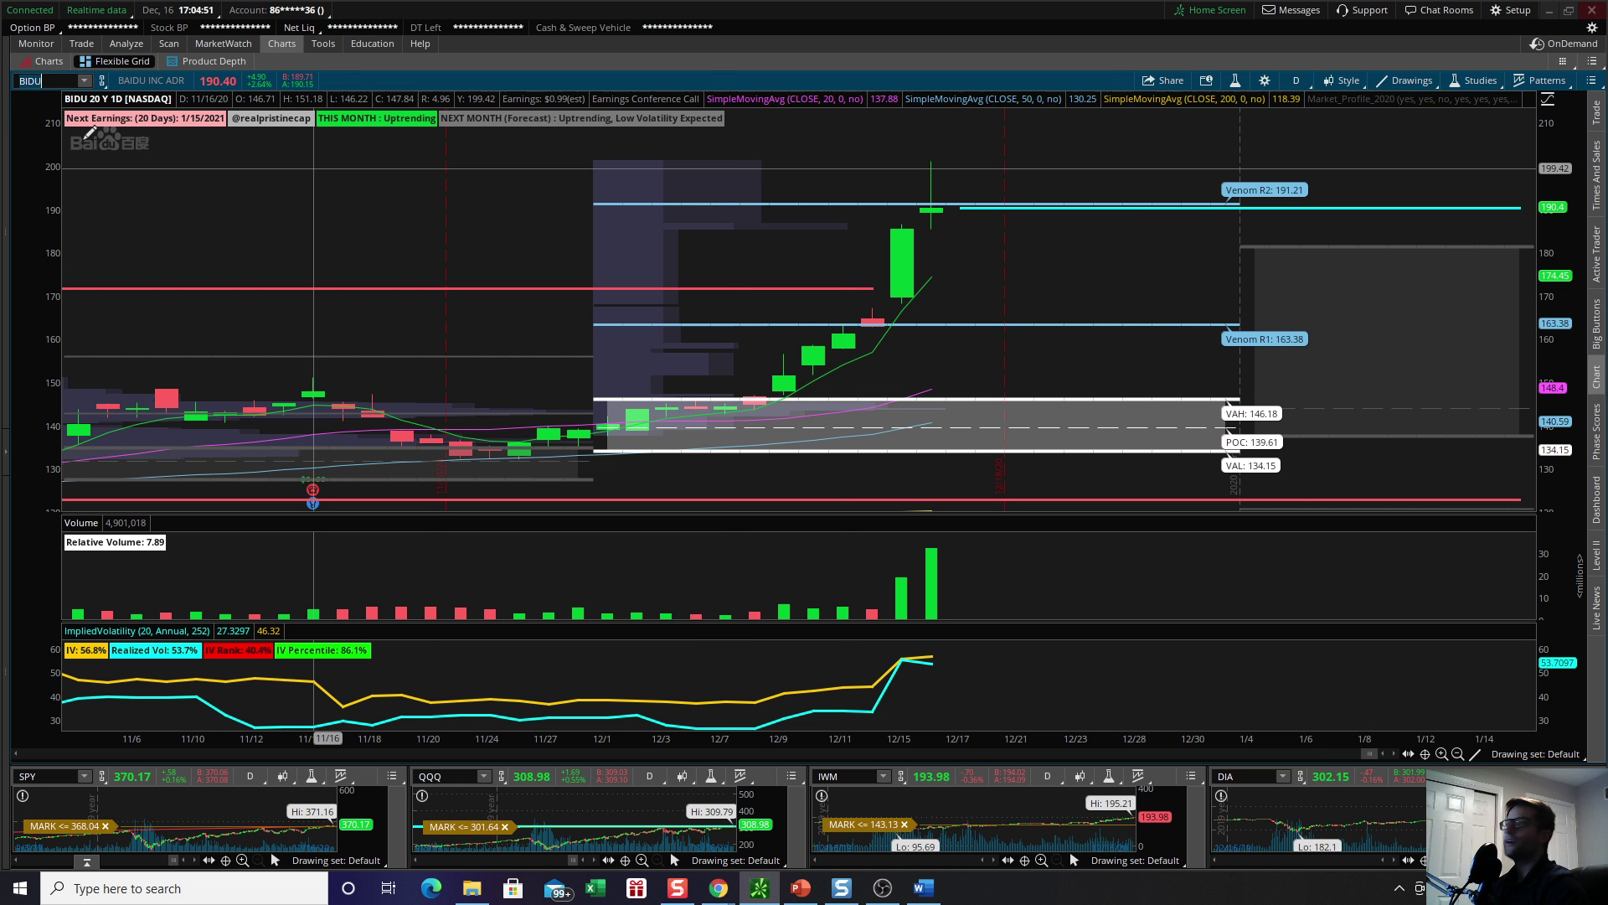
click(48, 80)
text(TWTR)
key(Return)
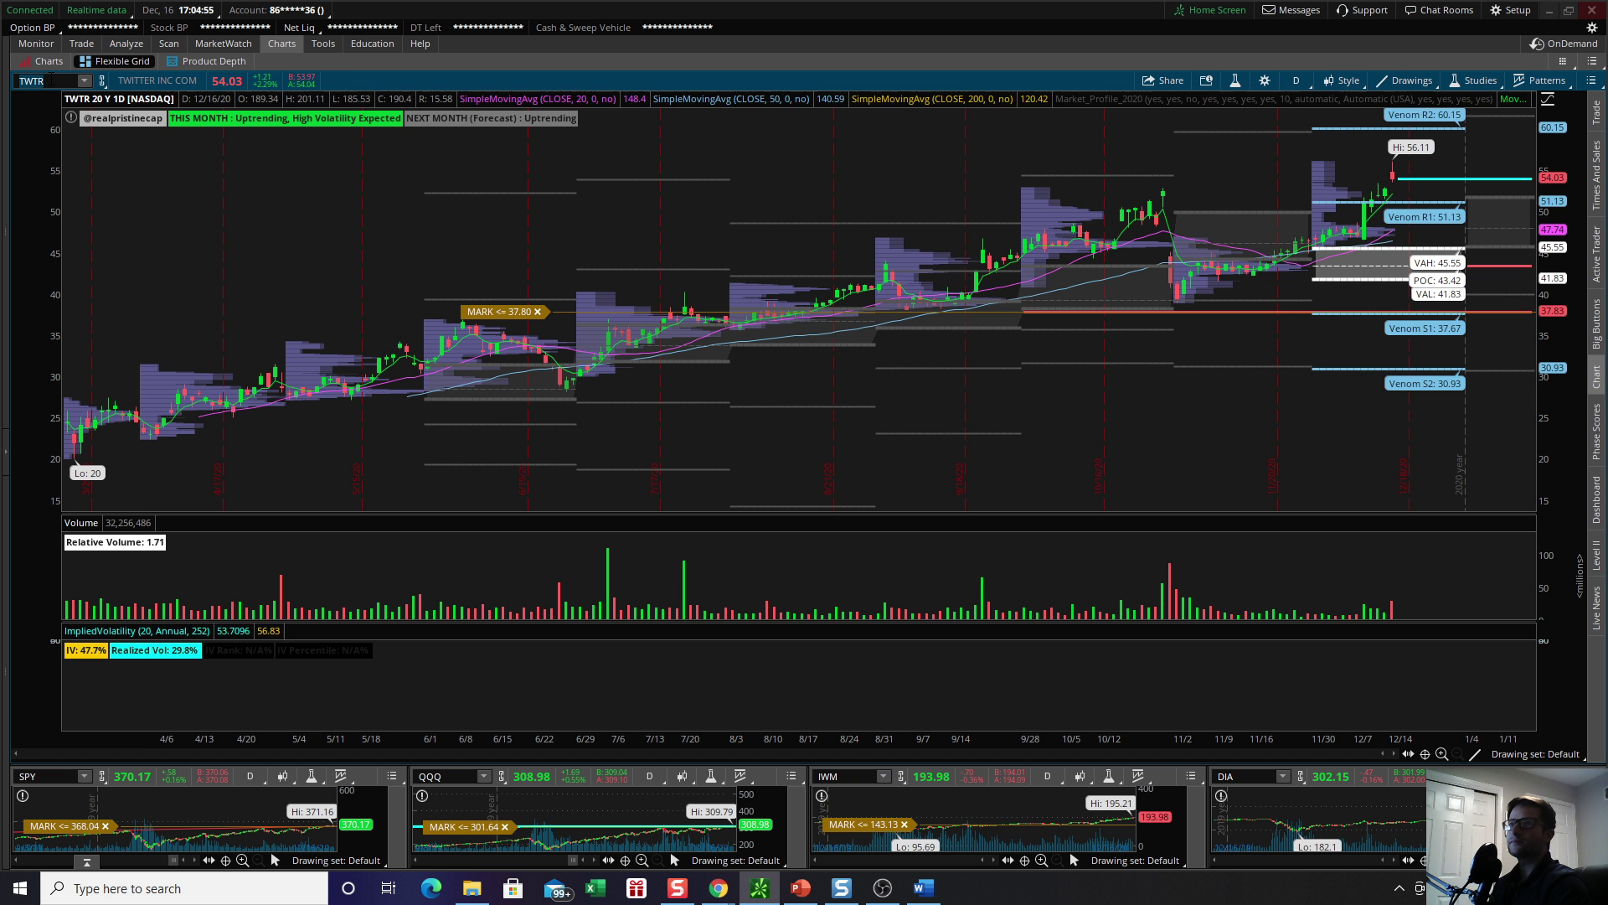
scroll(1108, 276, up, 5)
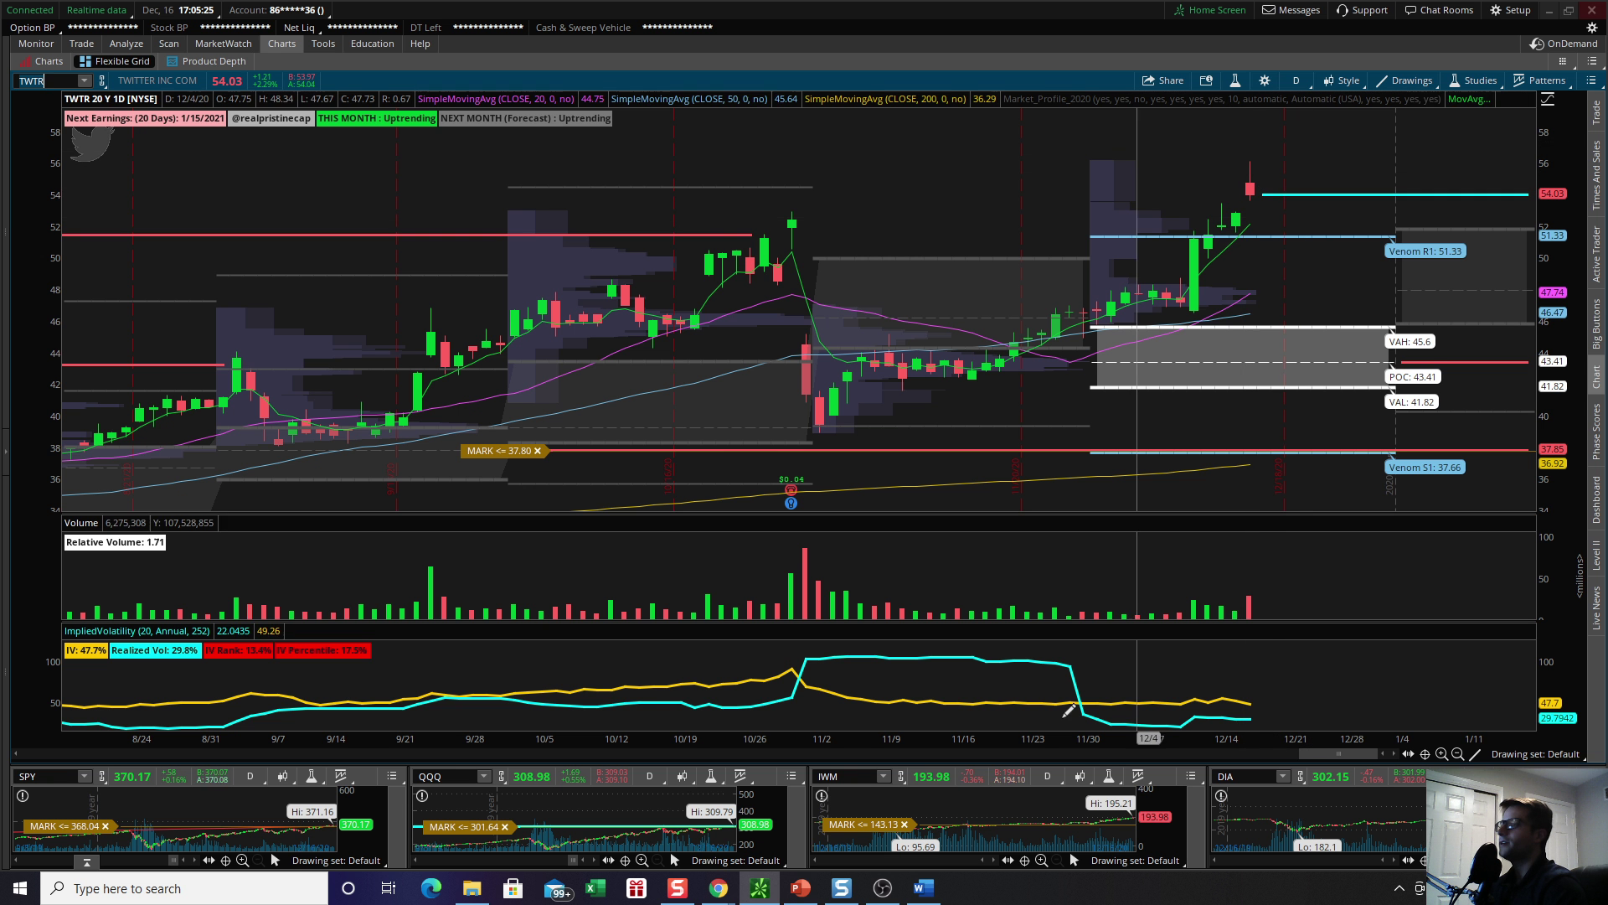
On the Trades/Watchlist slide, point out the BTWN and IWM tickers
click(801, 888)
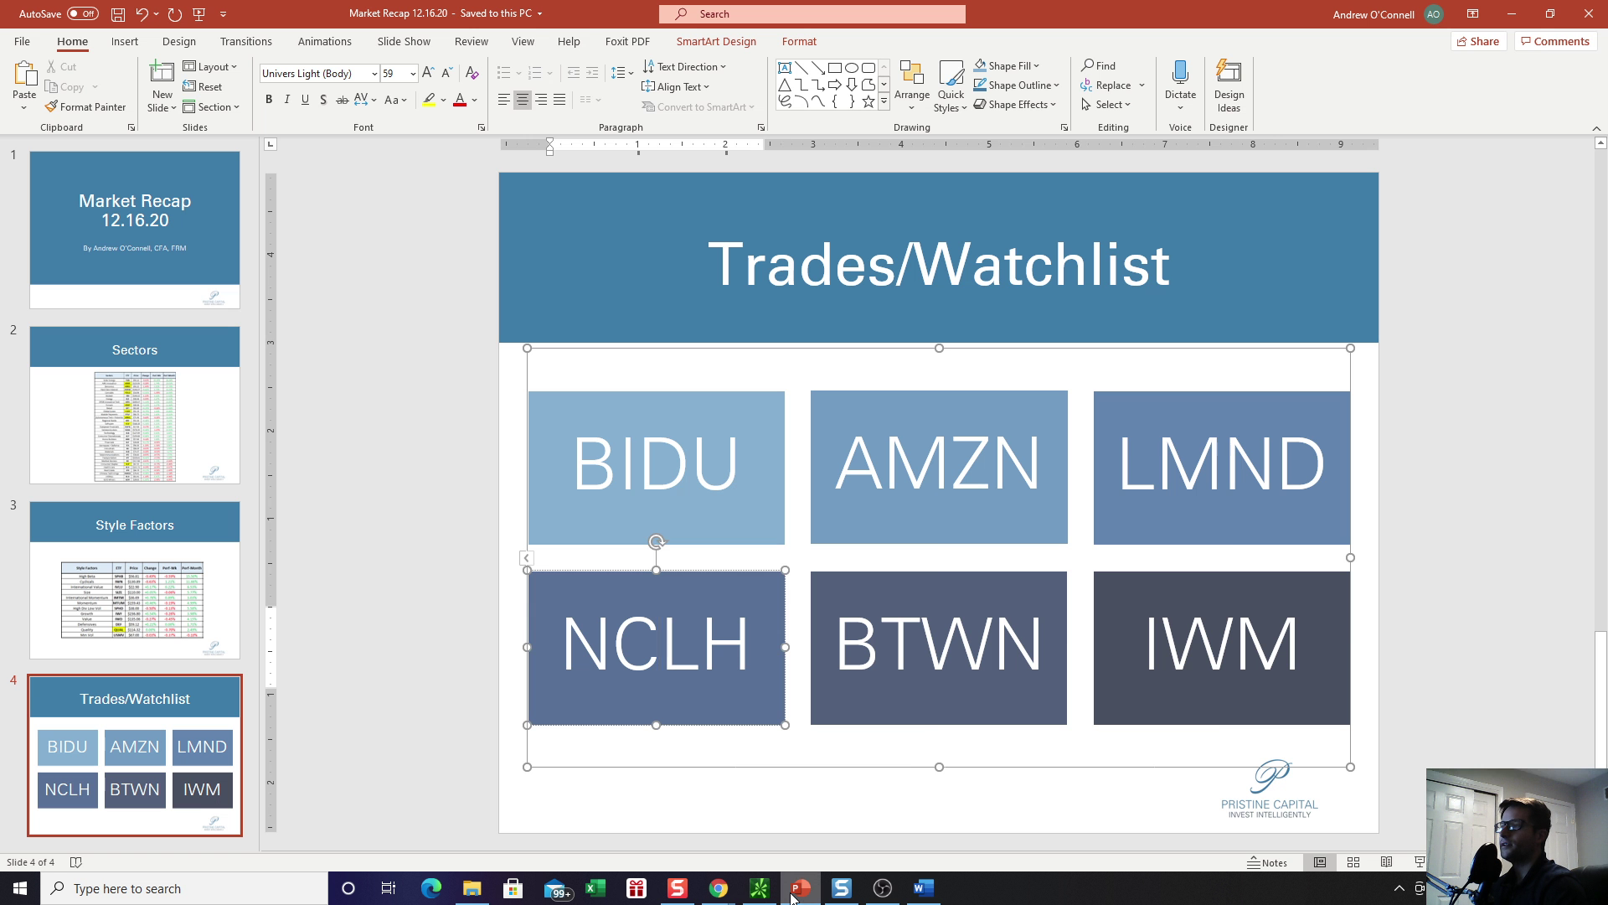
click(941, 648)
click(1215, 650)
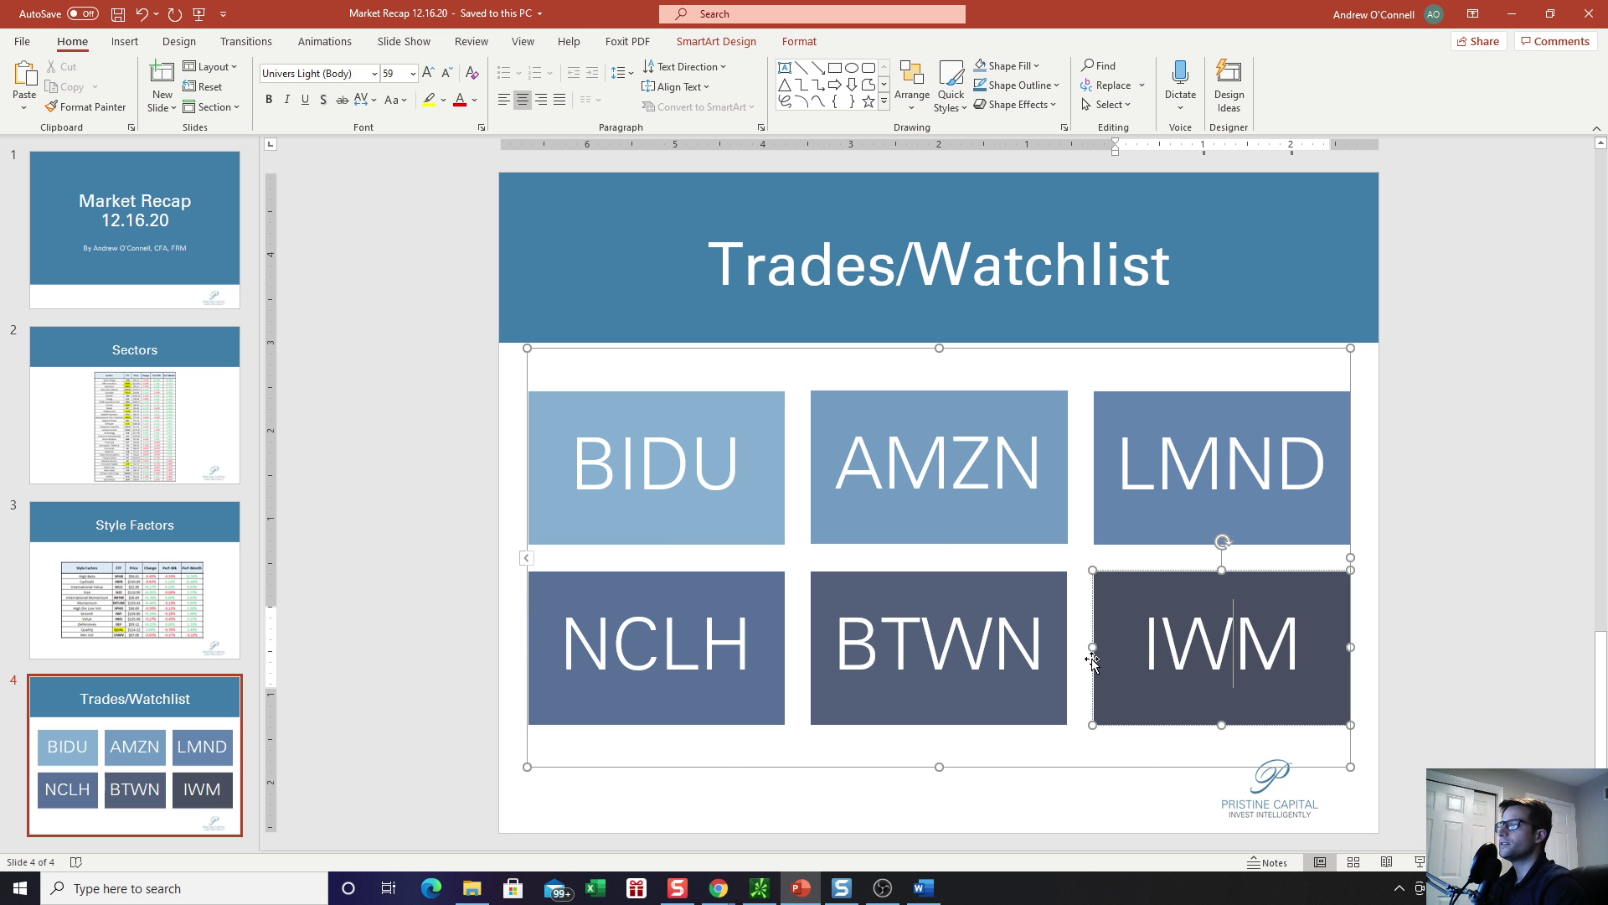
click(971, 655)
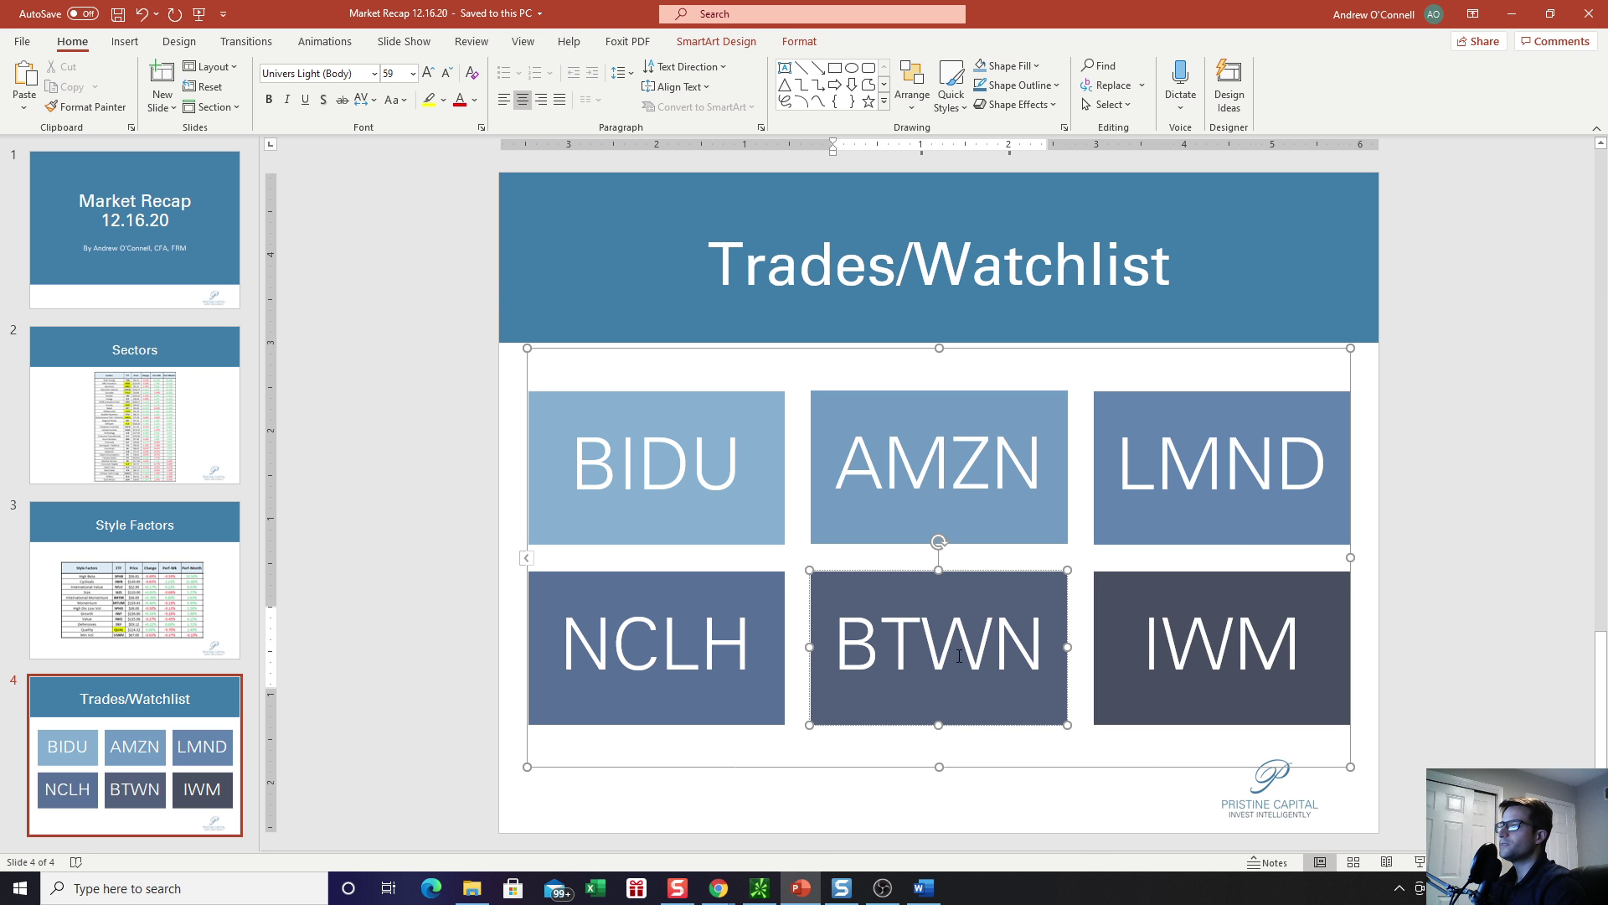
Load the BTWN daily chart in thinkorswim in place of TWTR
key(alt+Tab)
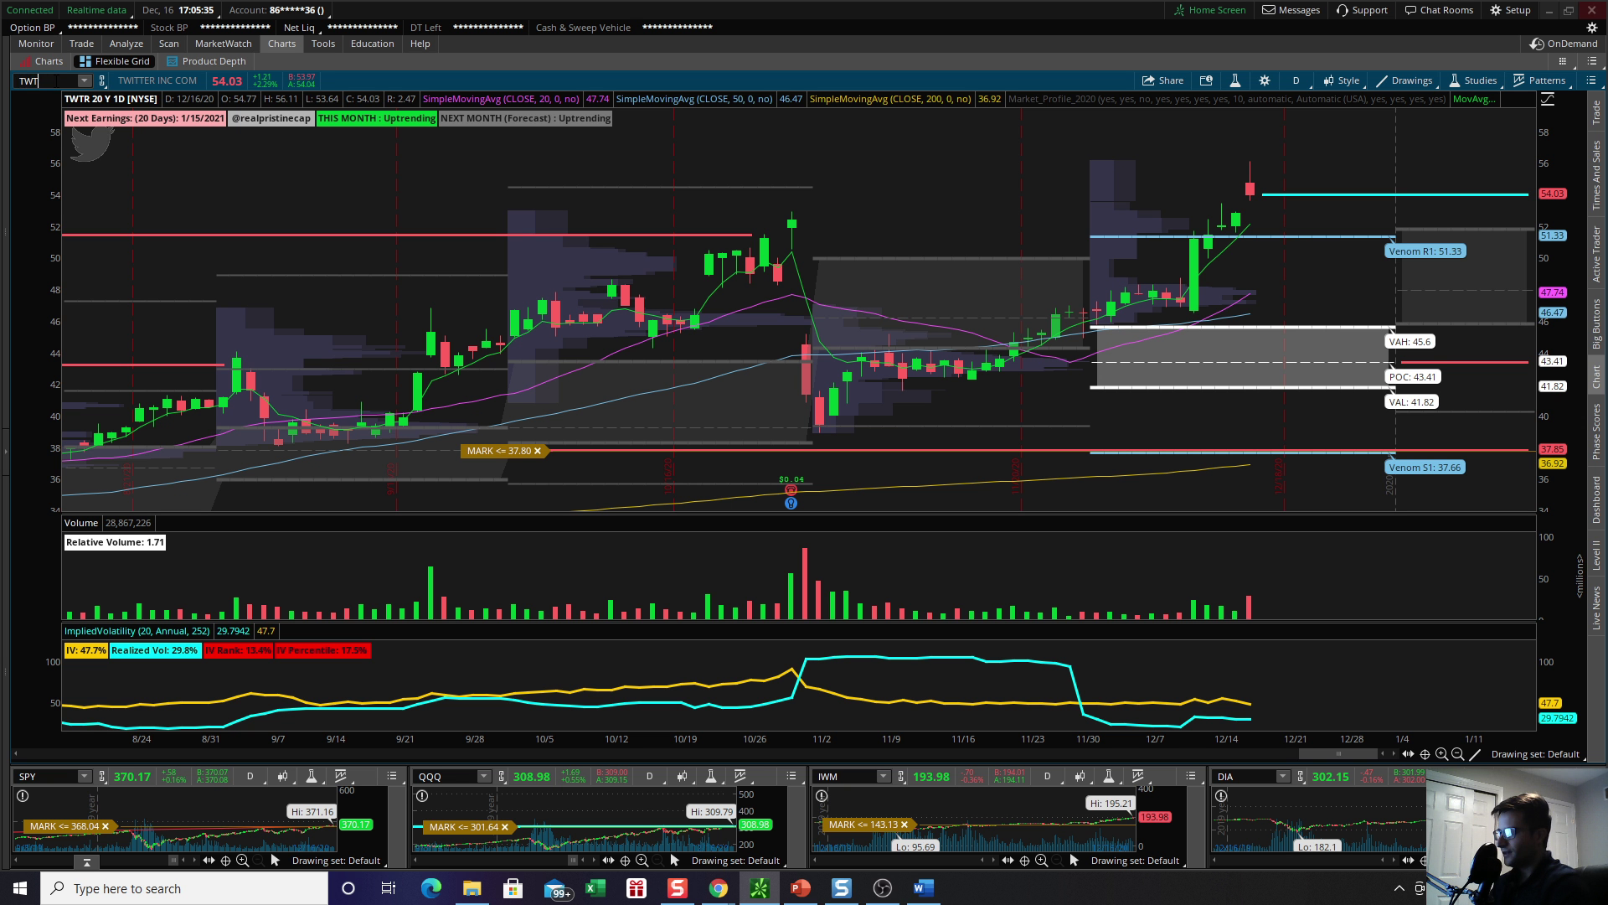
key(BackSpace)
key(BackSpace)
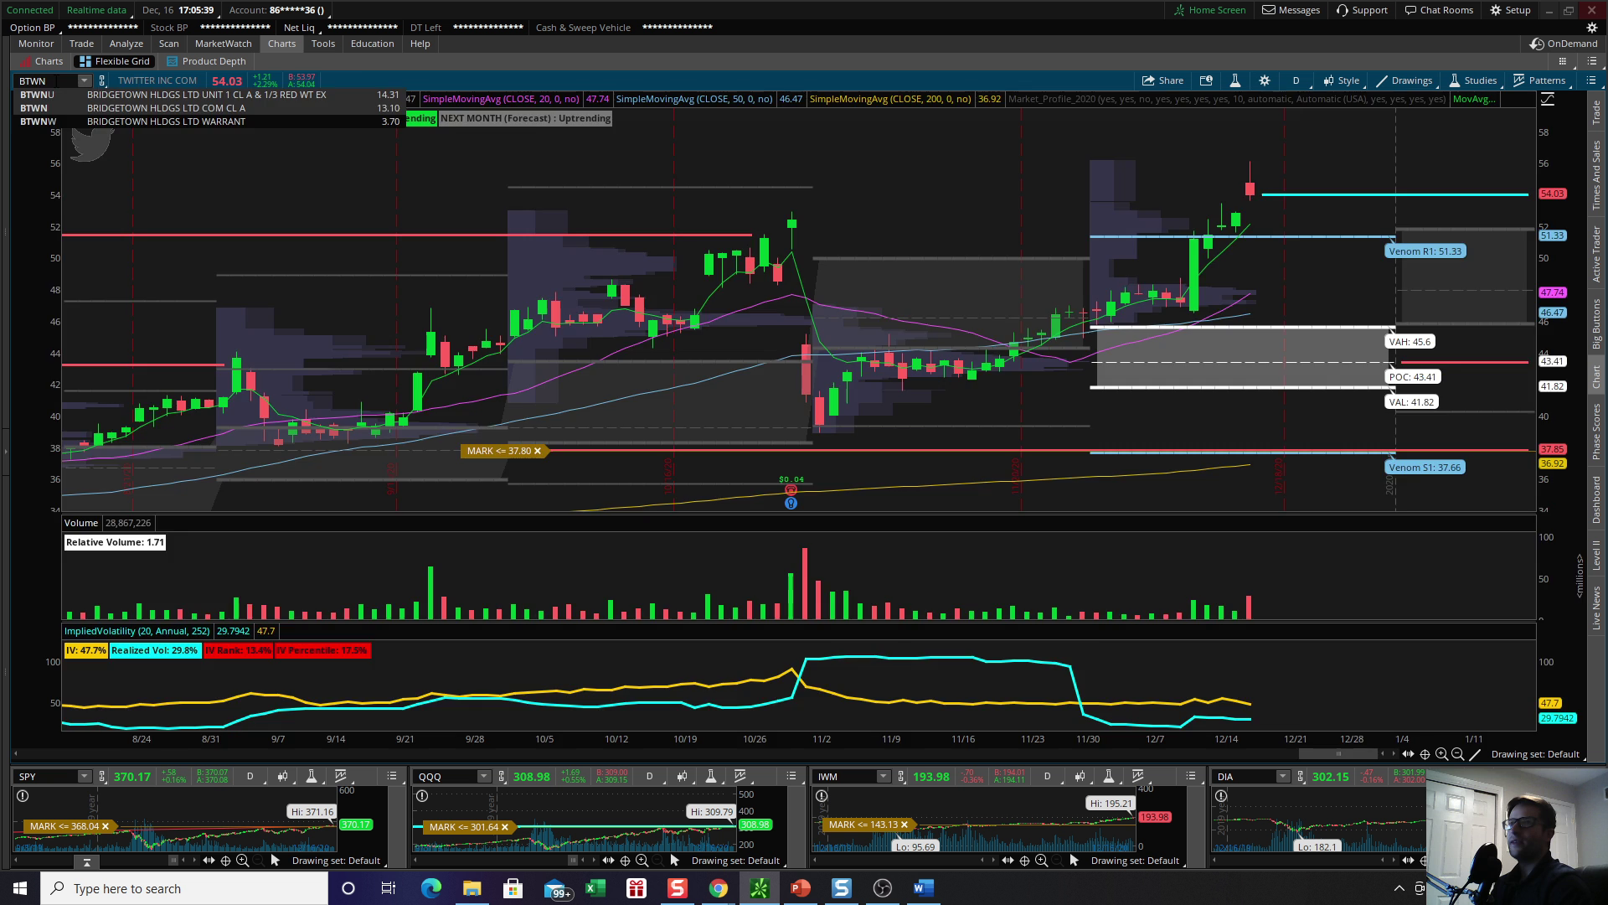
key(Return)
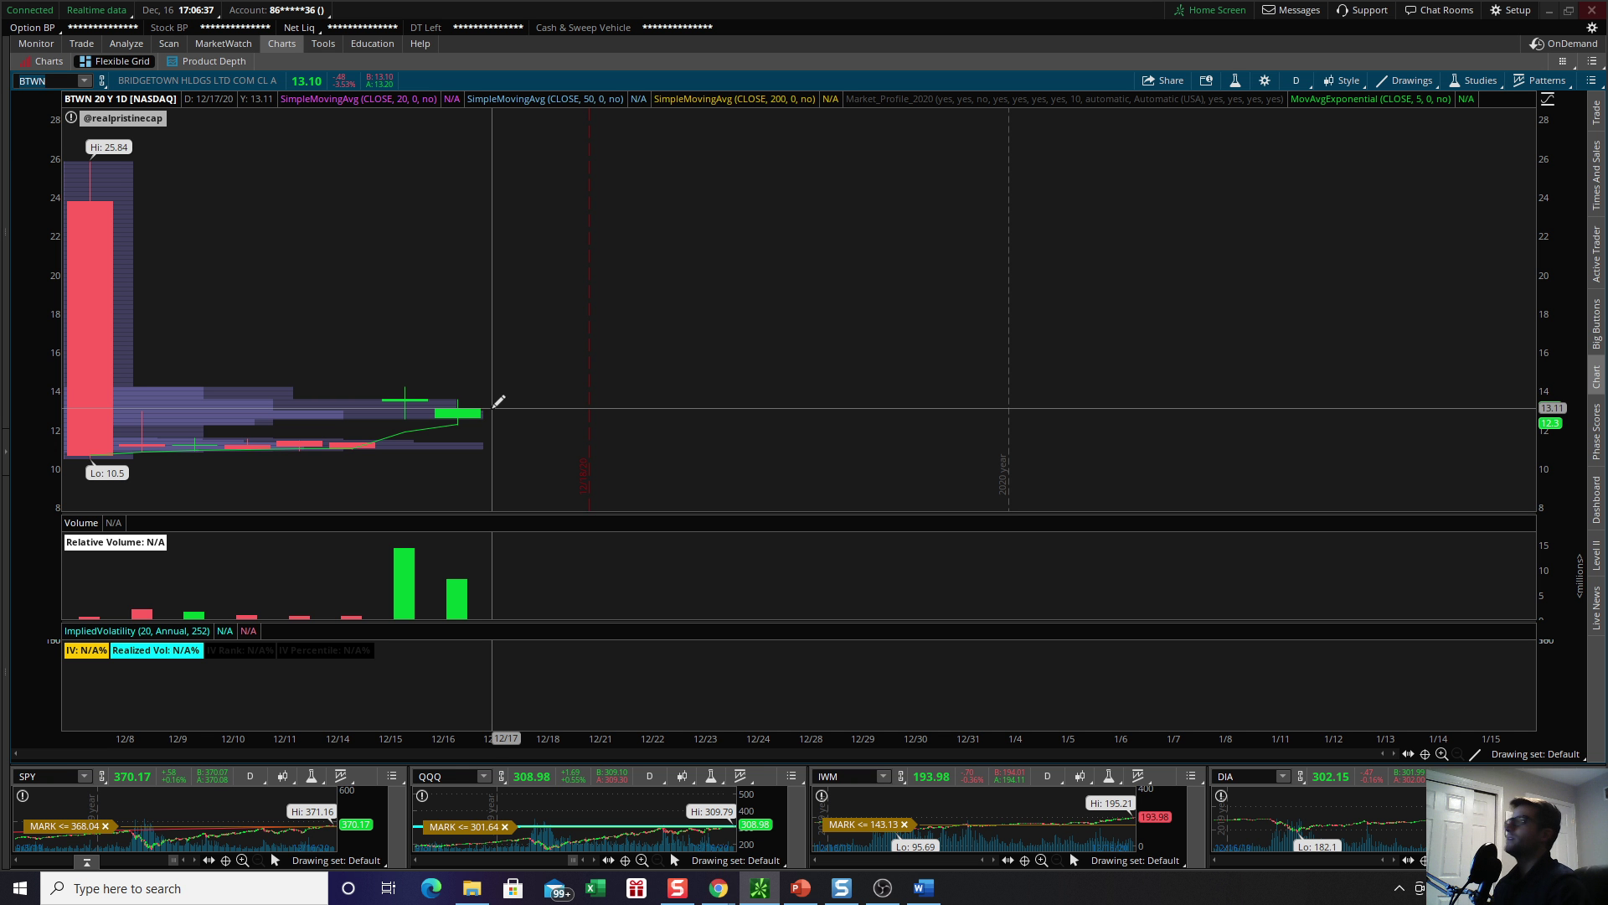
Bring the Trades/Watchlist slide back up and point to the IWM ticker
click(1546, 16)
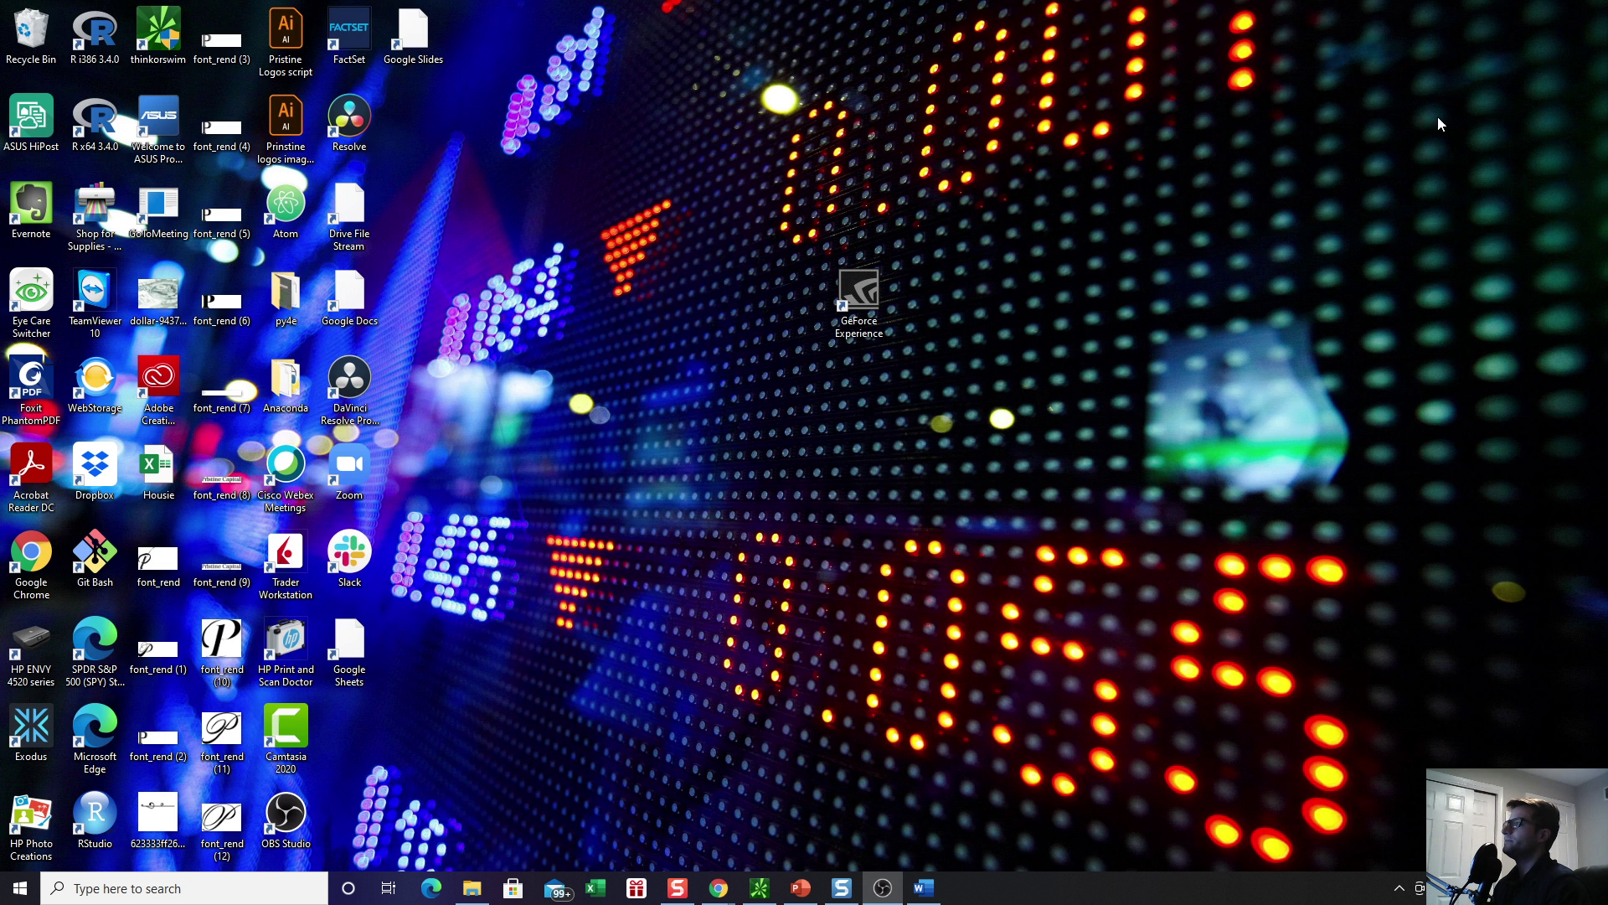
click(789, 889)
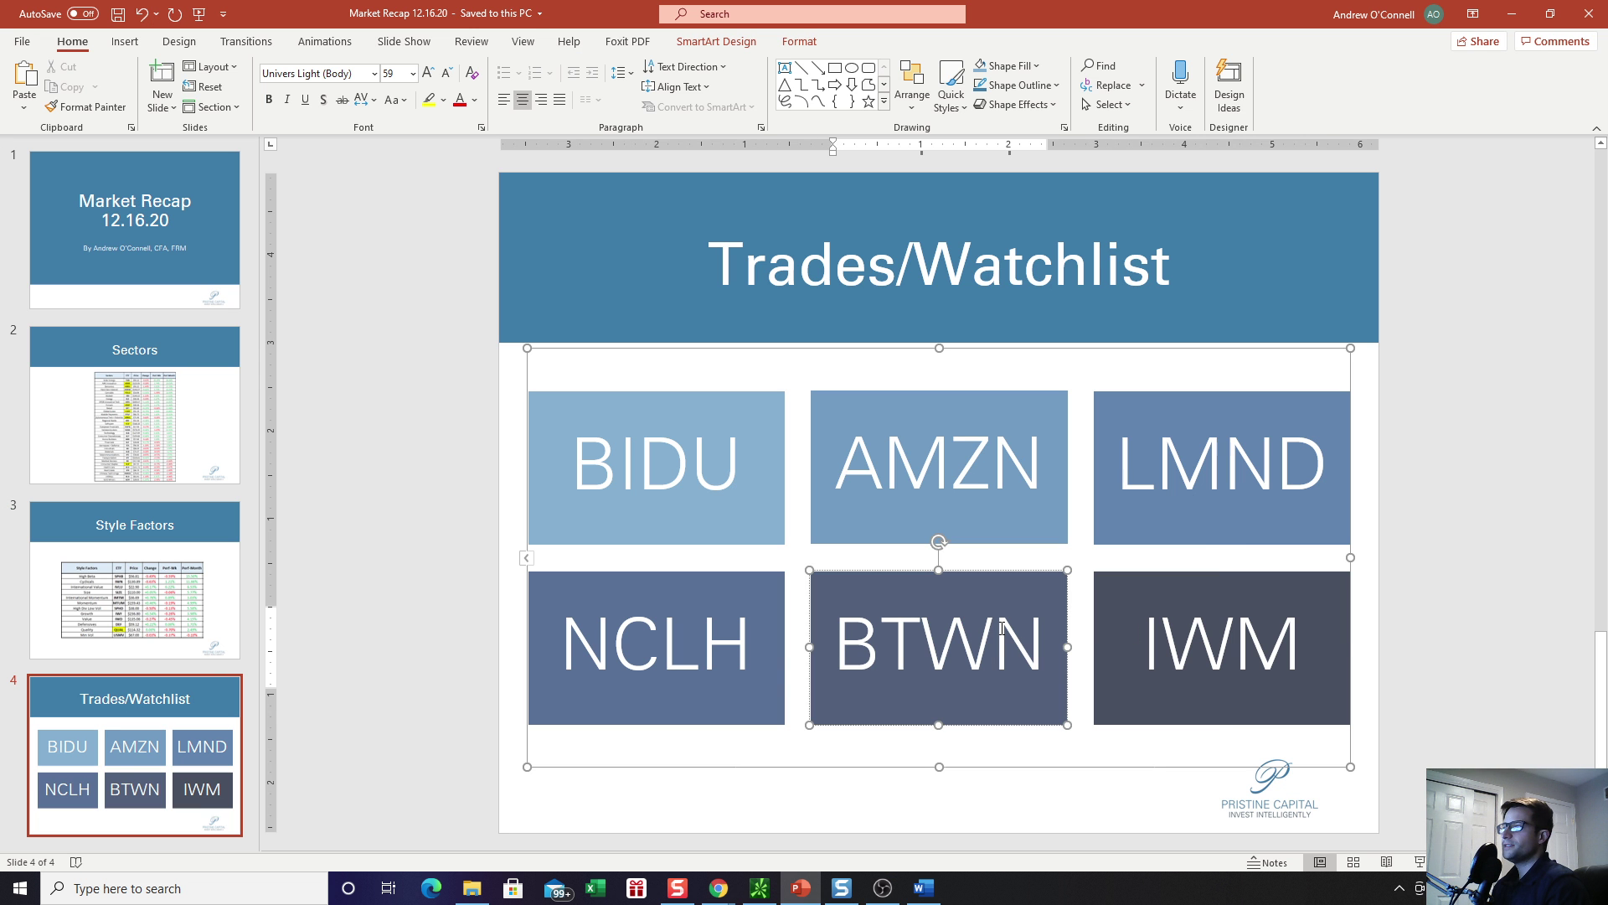
click(1214, 646)
Point out the IWM and NCLH tickers on the watchlist slide
click(1194, 640)
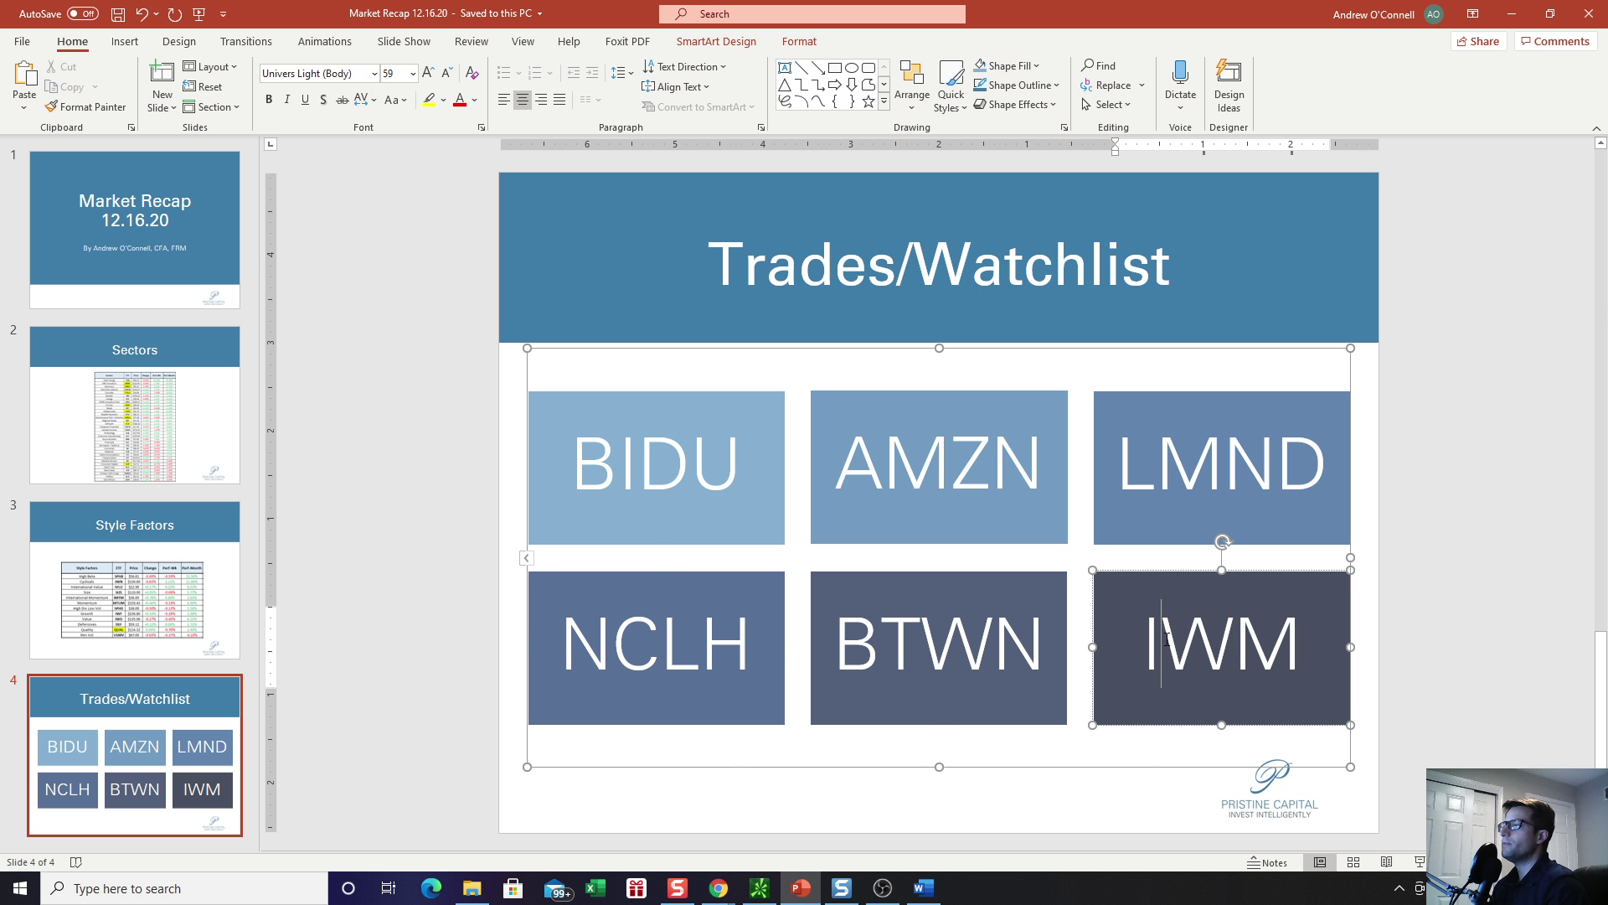
click(722, 642)
key(Left)
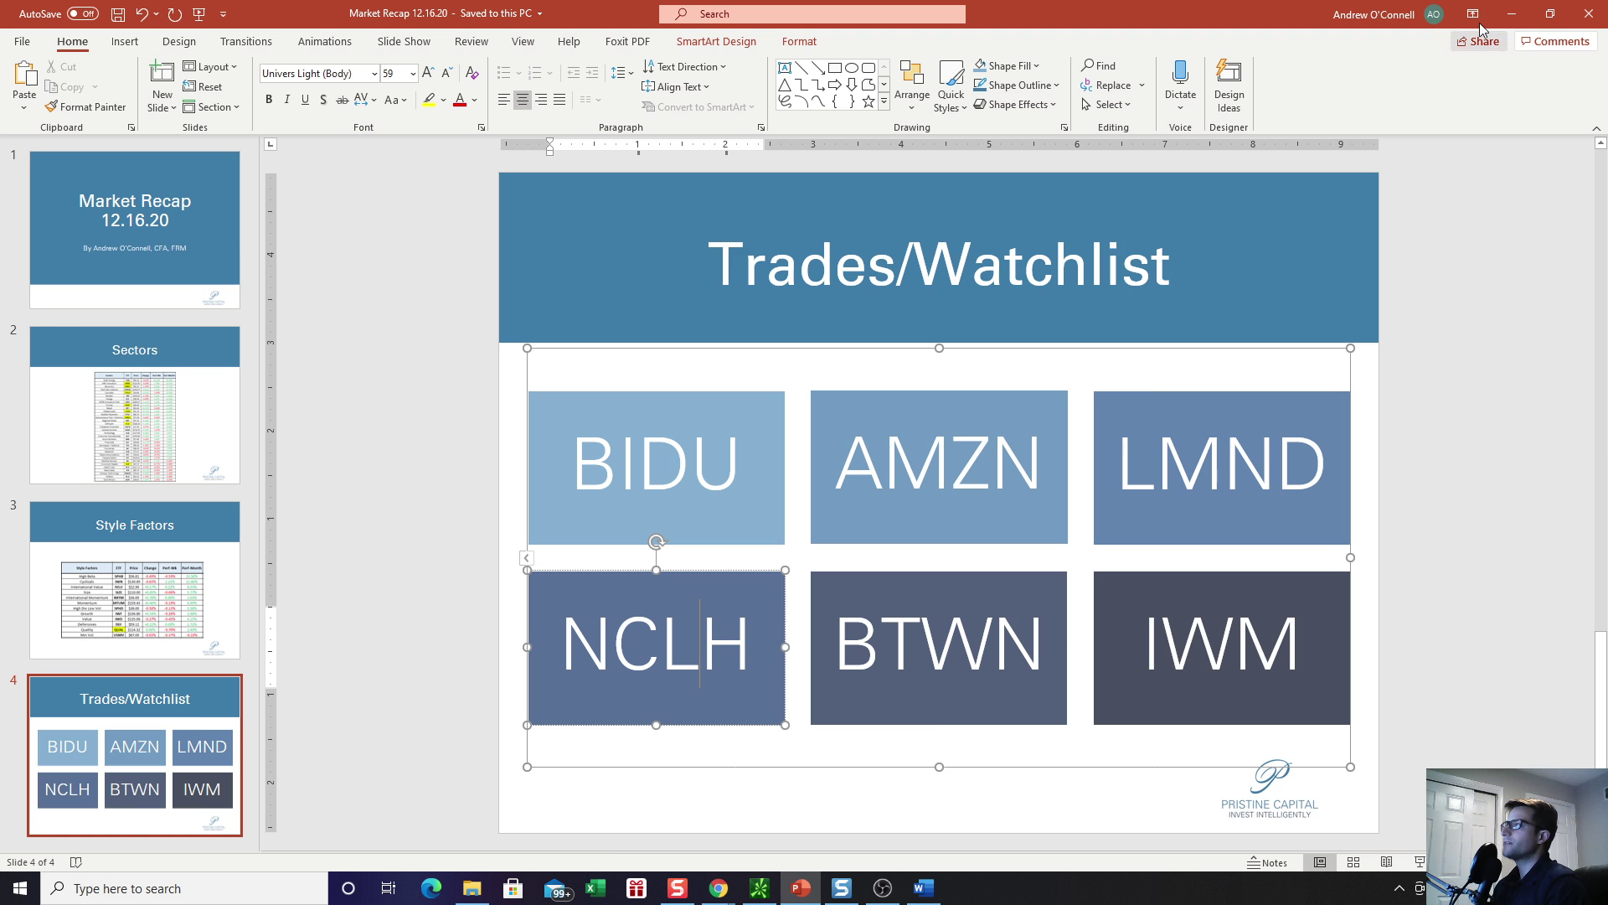
Replace BTWN with NCLH on the thinkorswim chart and zoom into recent months
click(1512, 14)
click(760, 888)
click(46, 80)
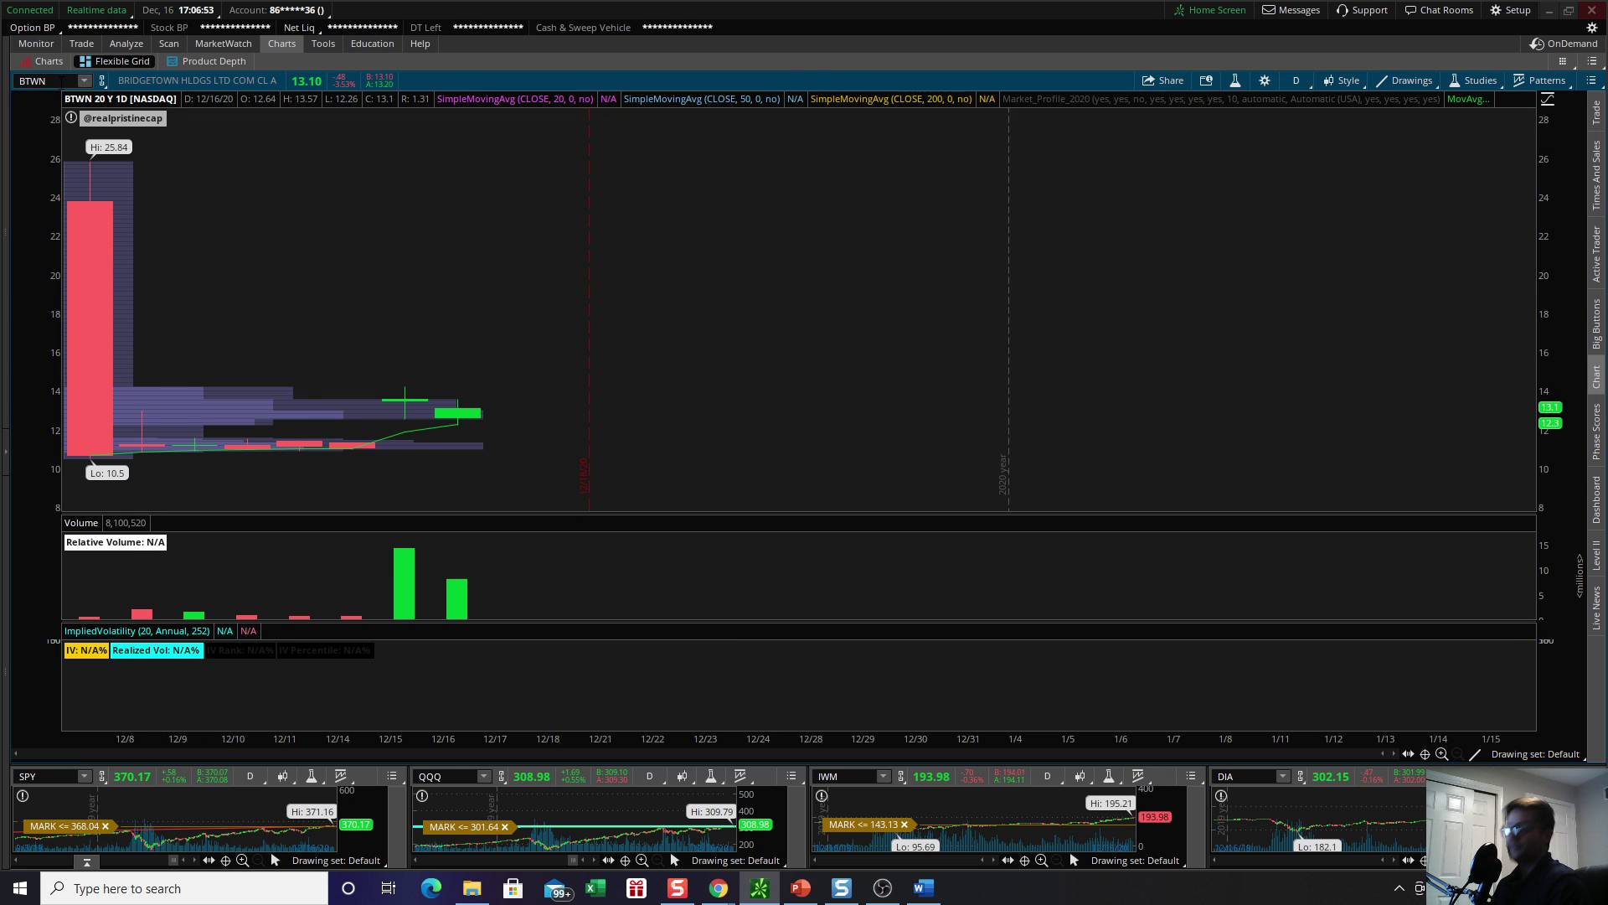
key(BackSpace)
key(BackSpace)
key(BackSpace)
key(BackSpace)
text(NCLH)
key(Return)
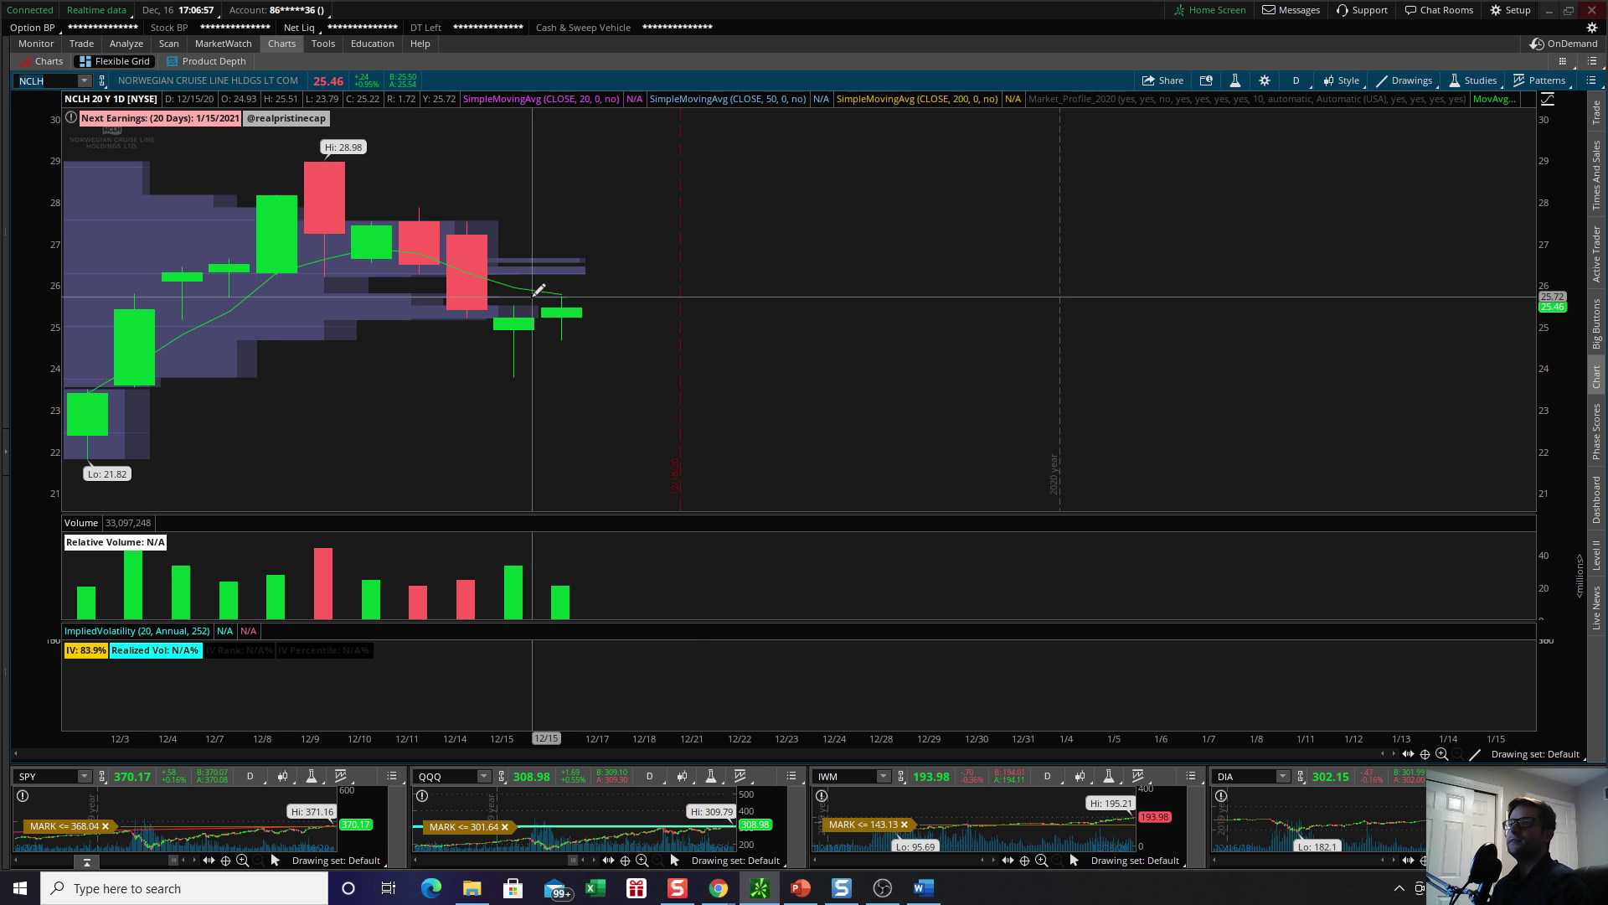
key(alt)
scroll(1238, 387, up, 6)
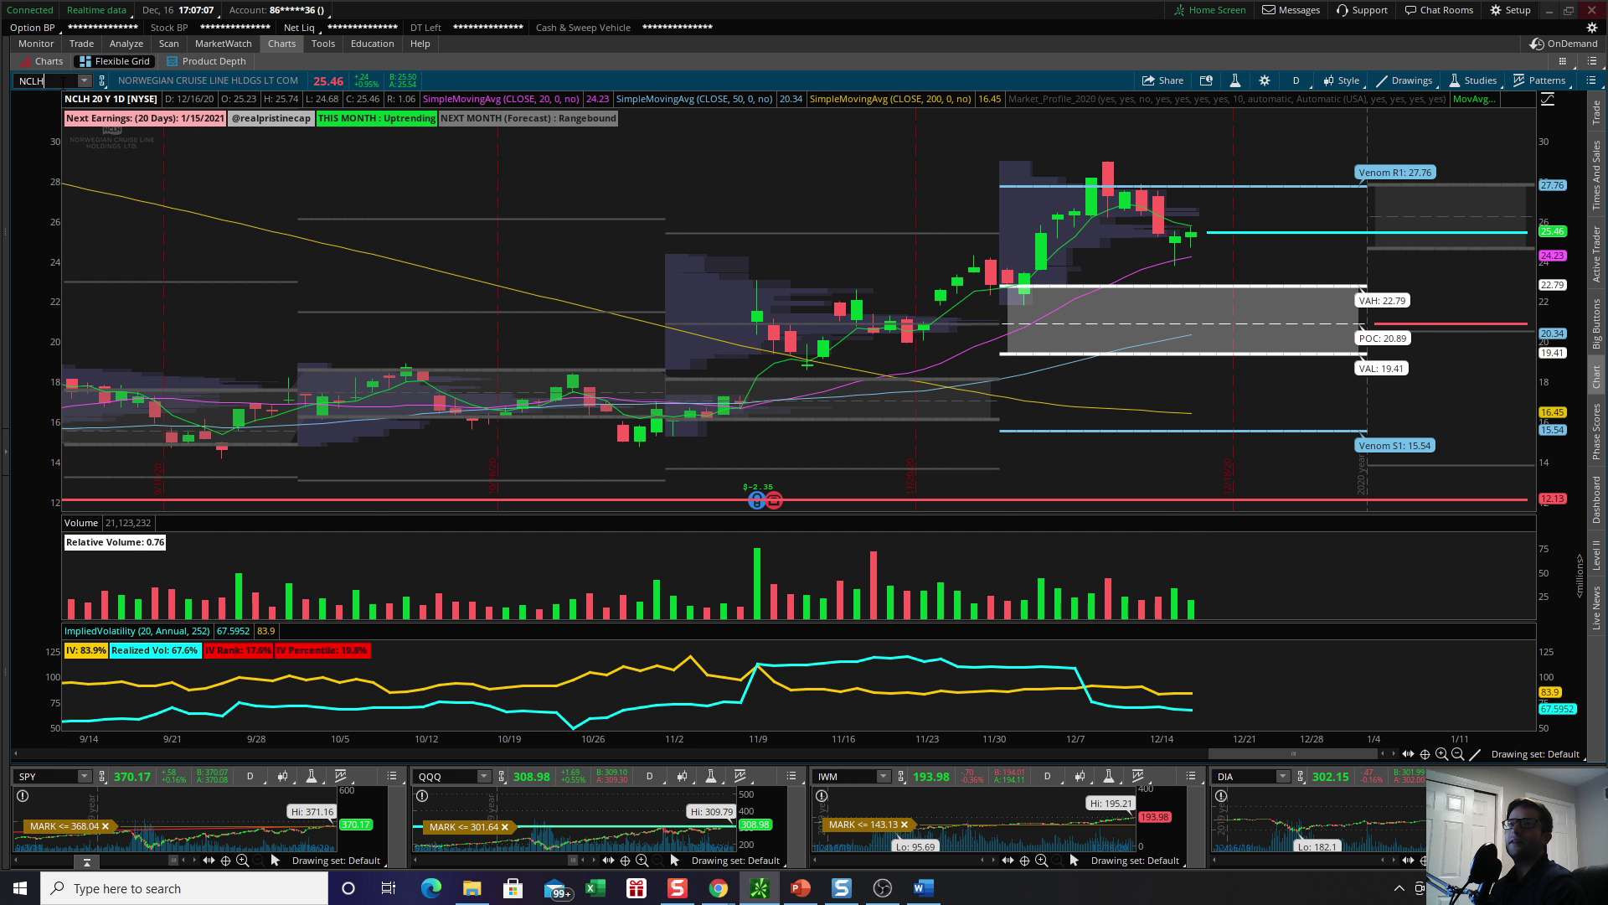
Point out the BIDU, BTWN, IWM and LMND tickers on the watchlist slide
click(800, 887)
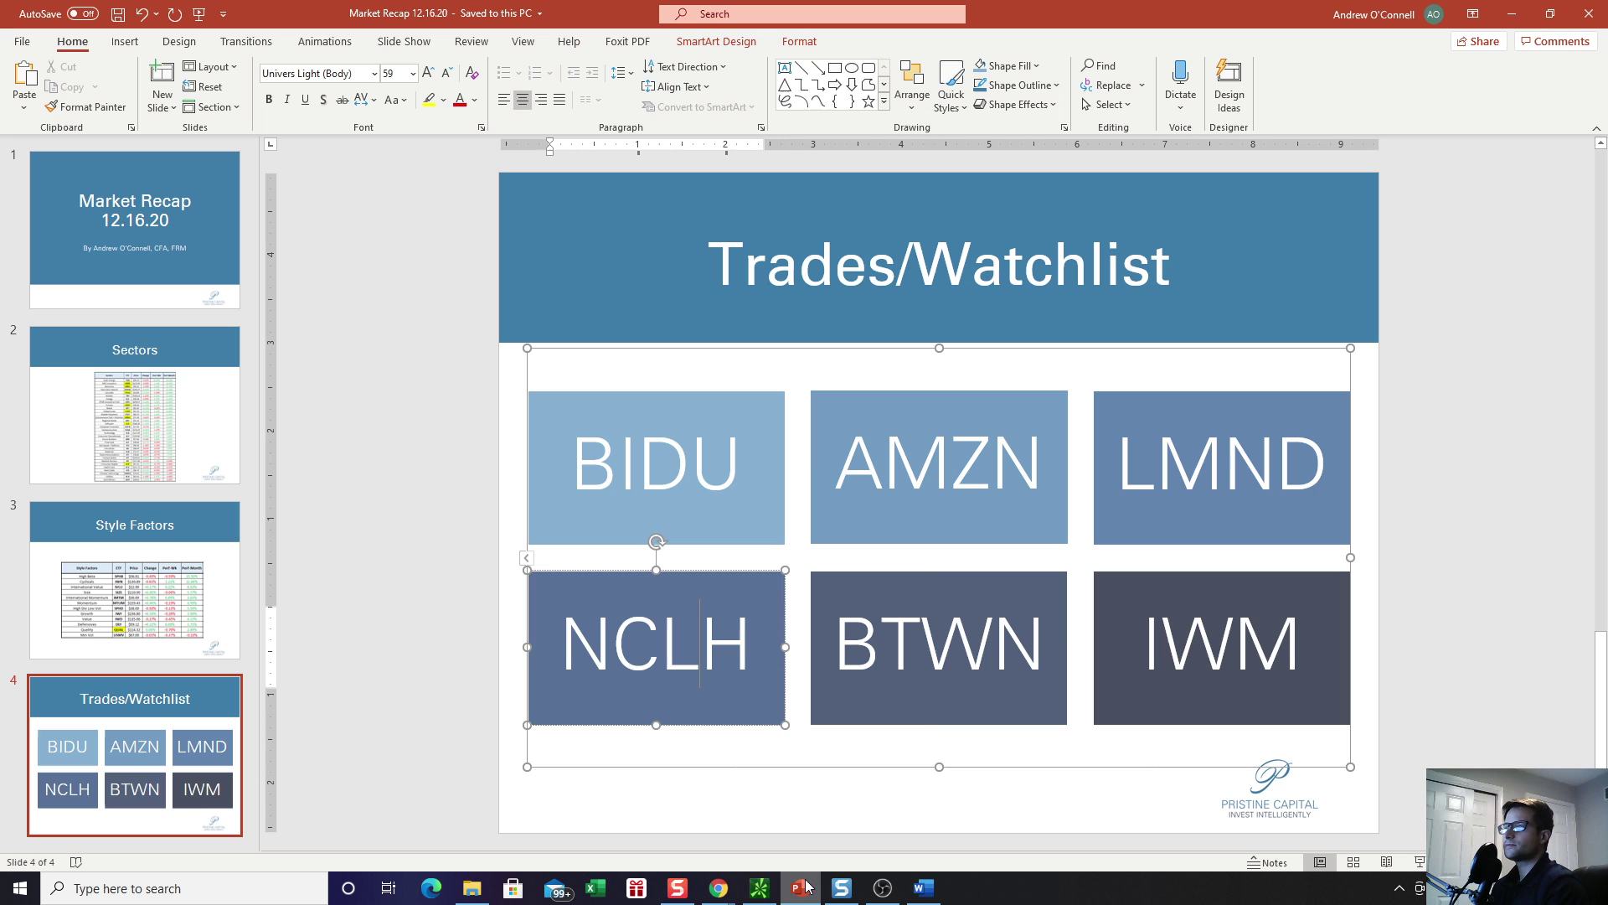
click(928, 497)
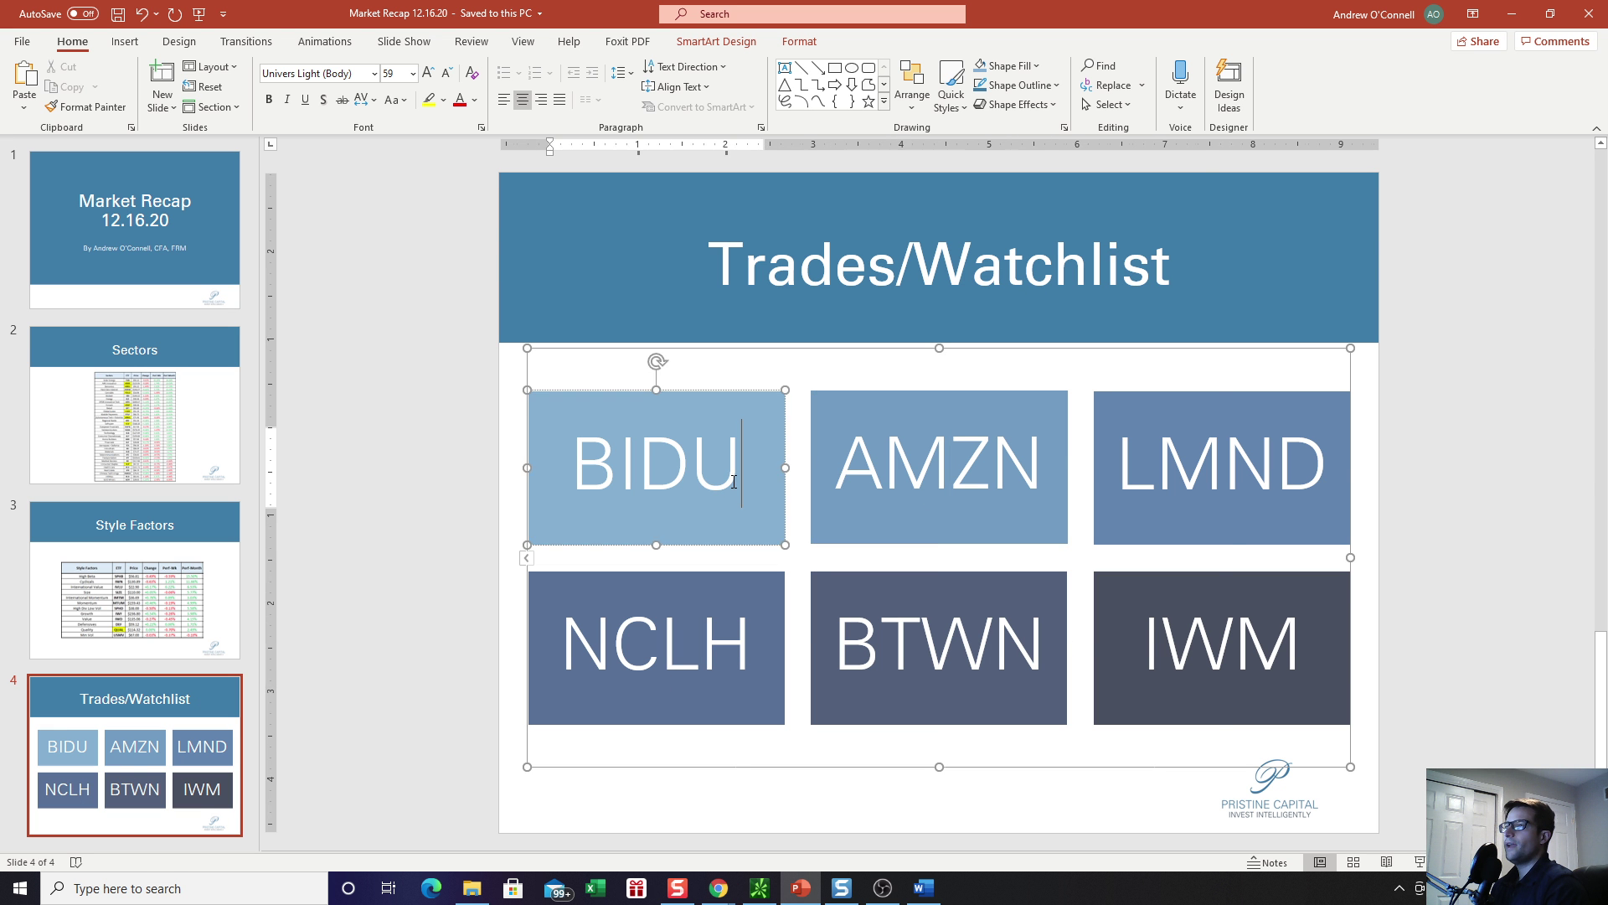
click(938, 645)
click(1231, 649)
click(1204, 490)
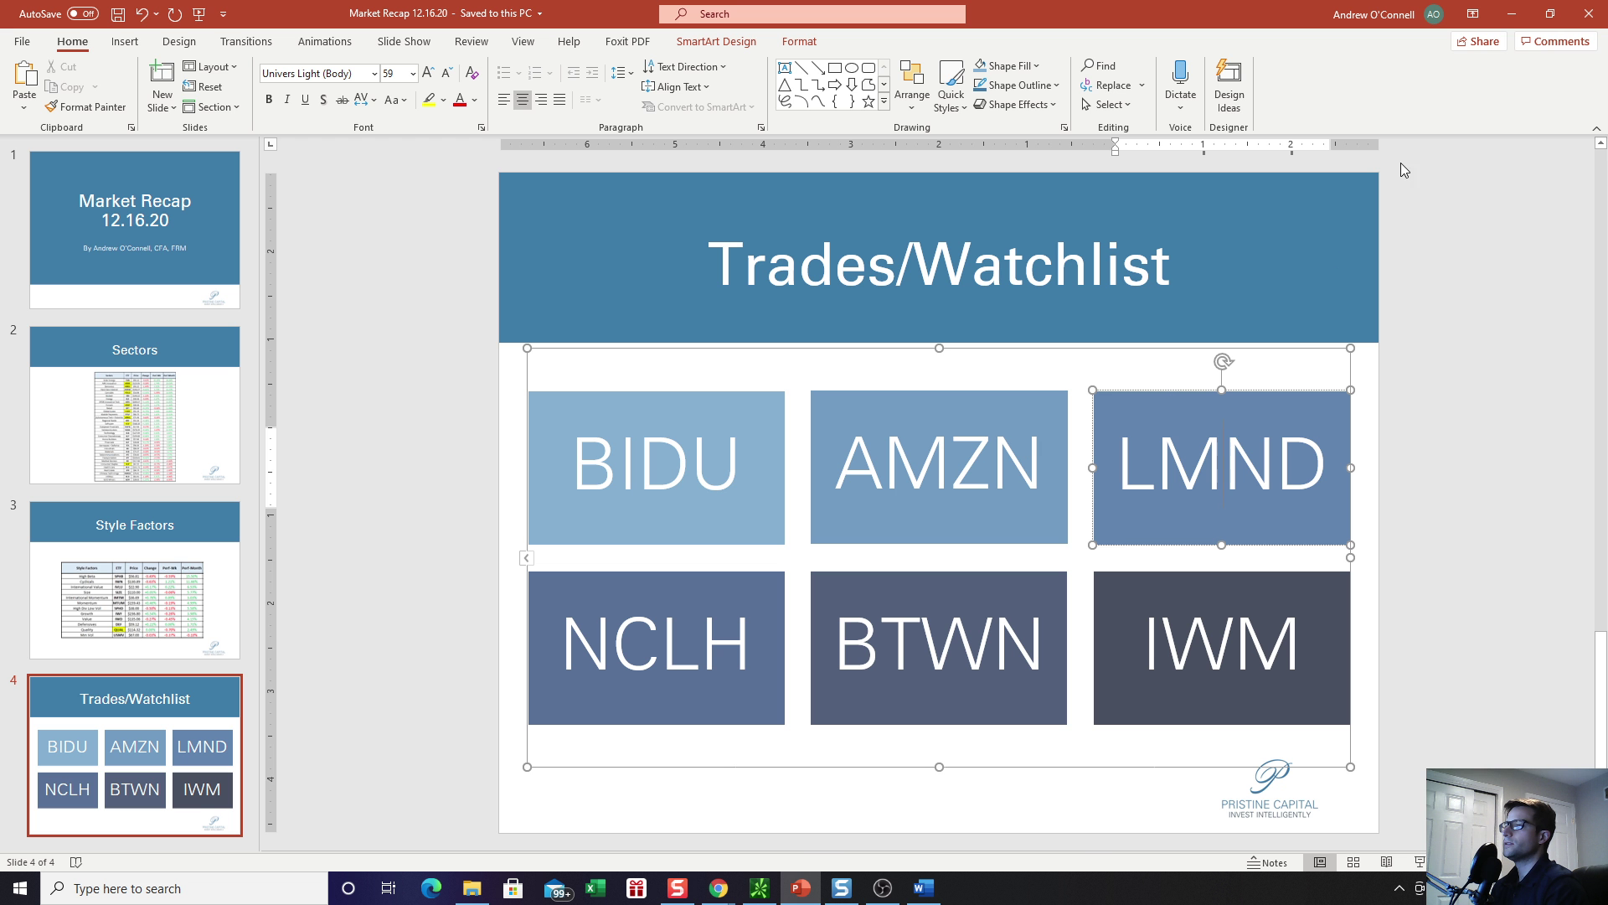
Replace NCLH with the SAMA daily chart and zoom into its recent months
click(1512, 14)
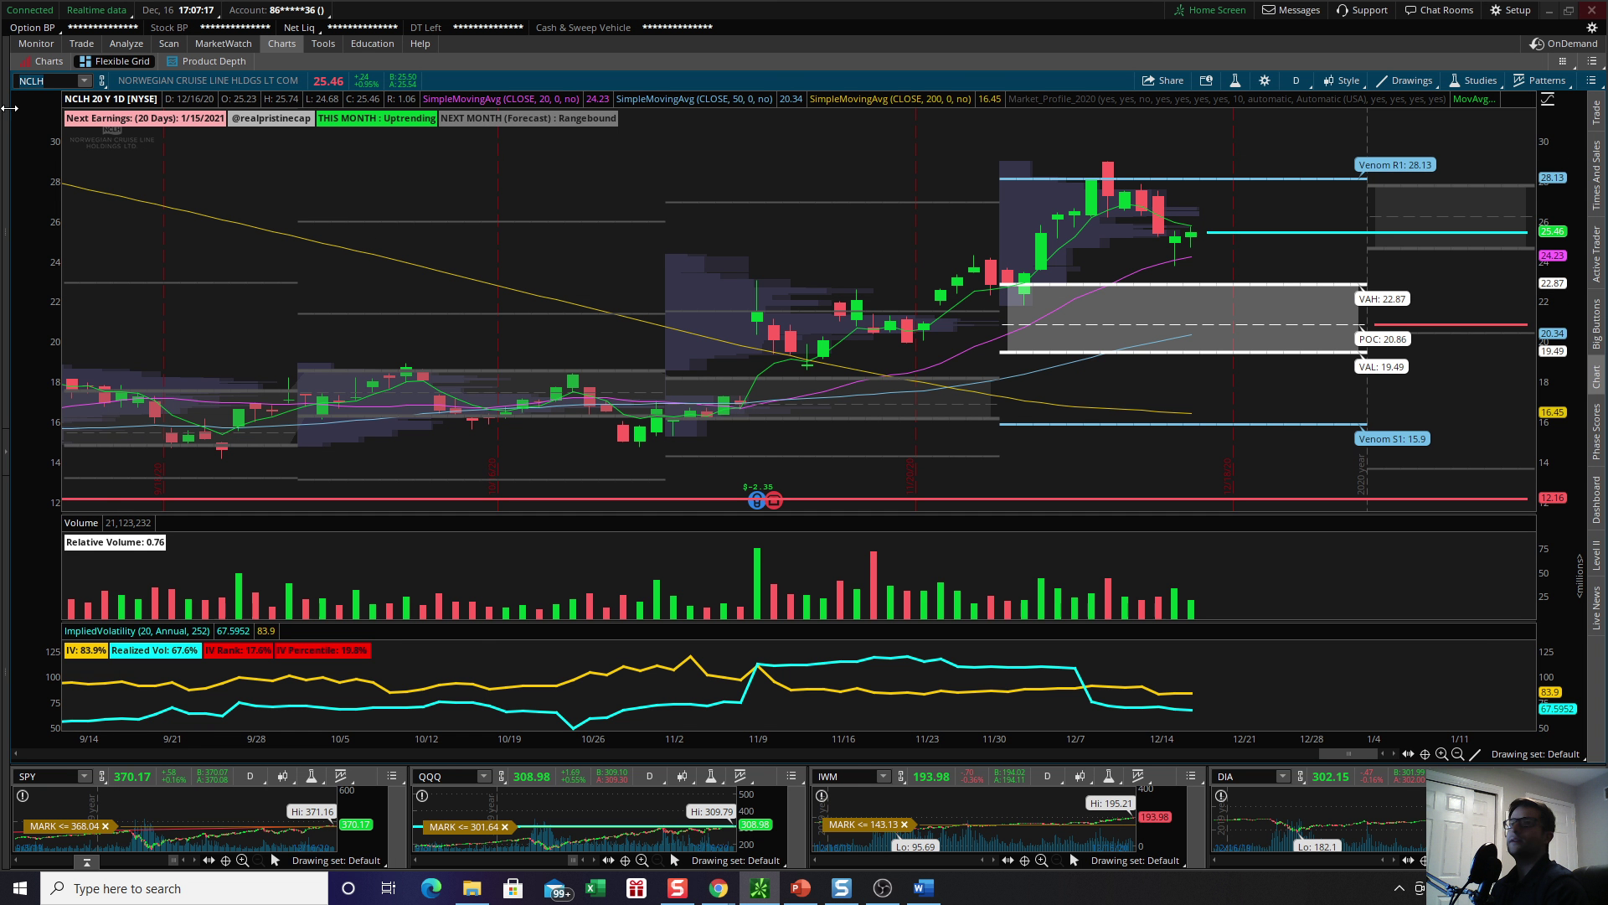
key(BackSpace)
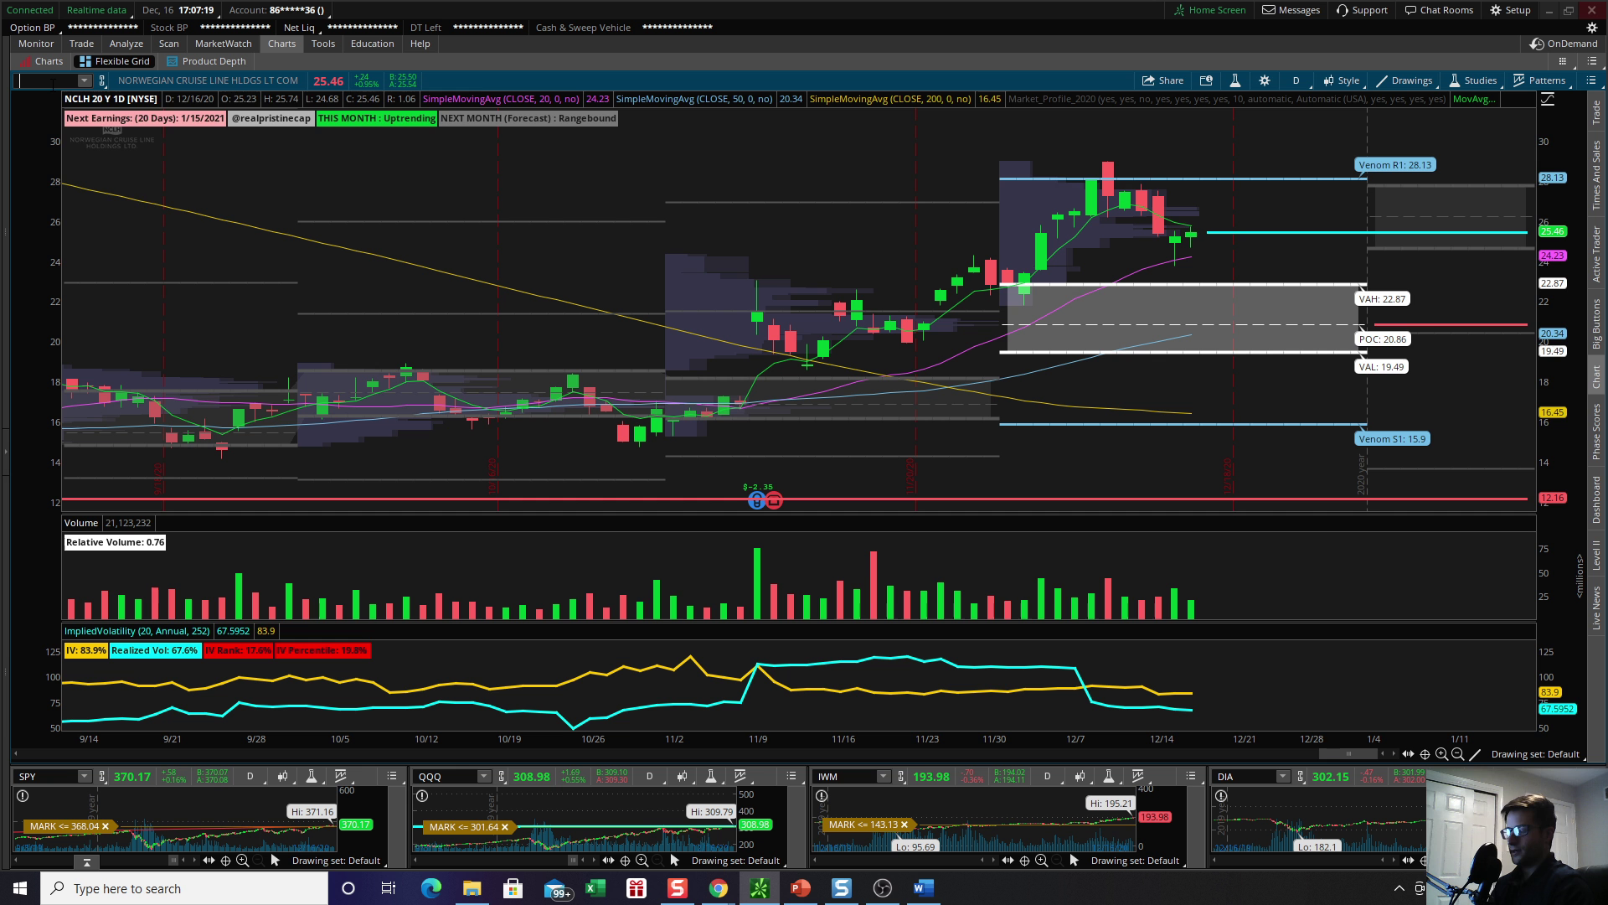
text(SMAA)
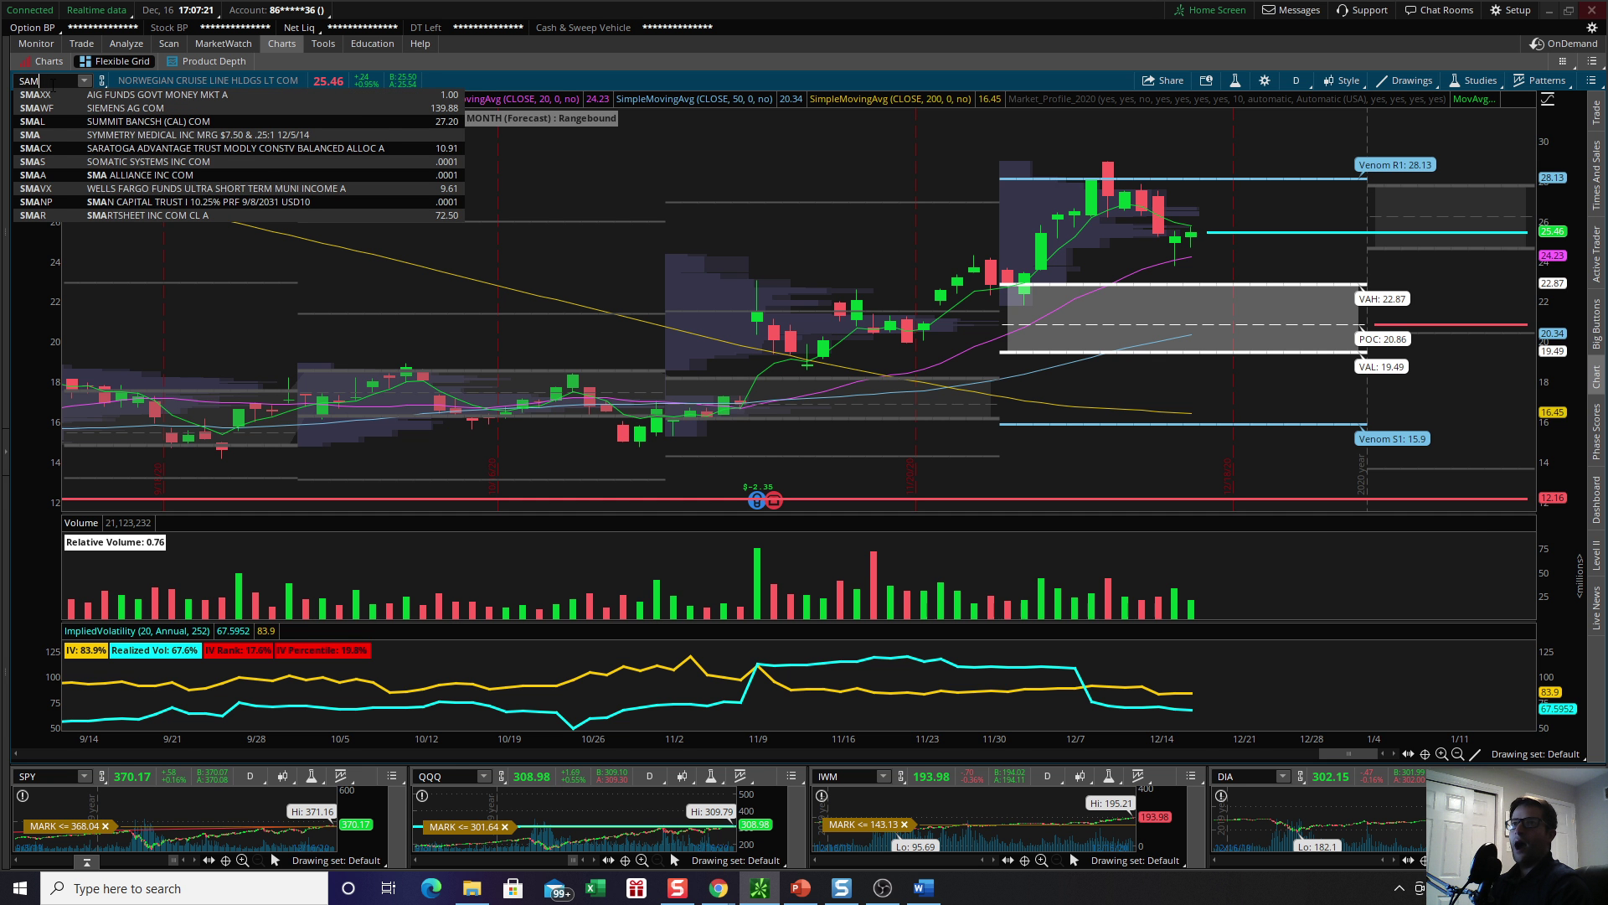
key(Return)
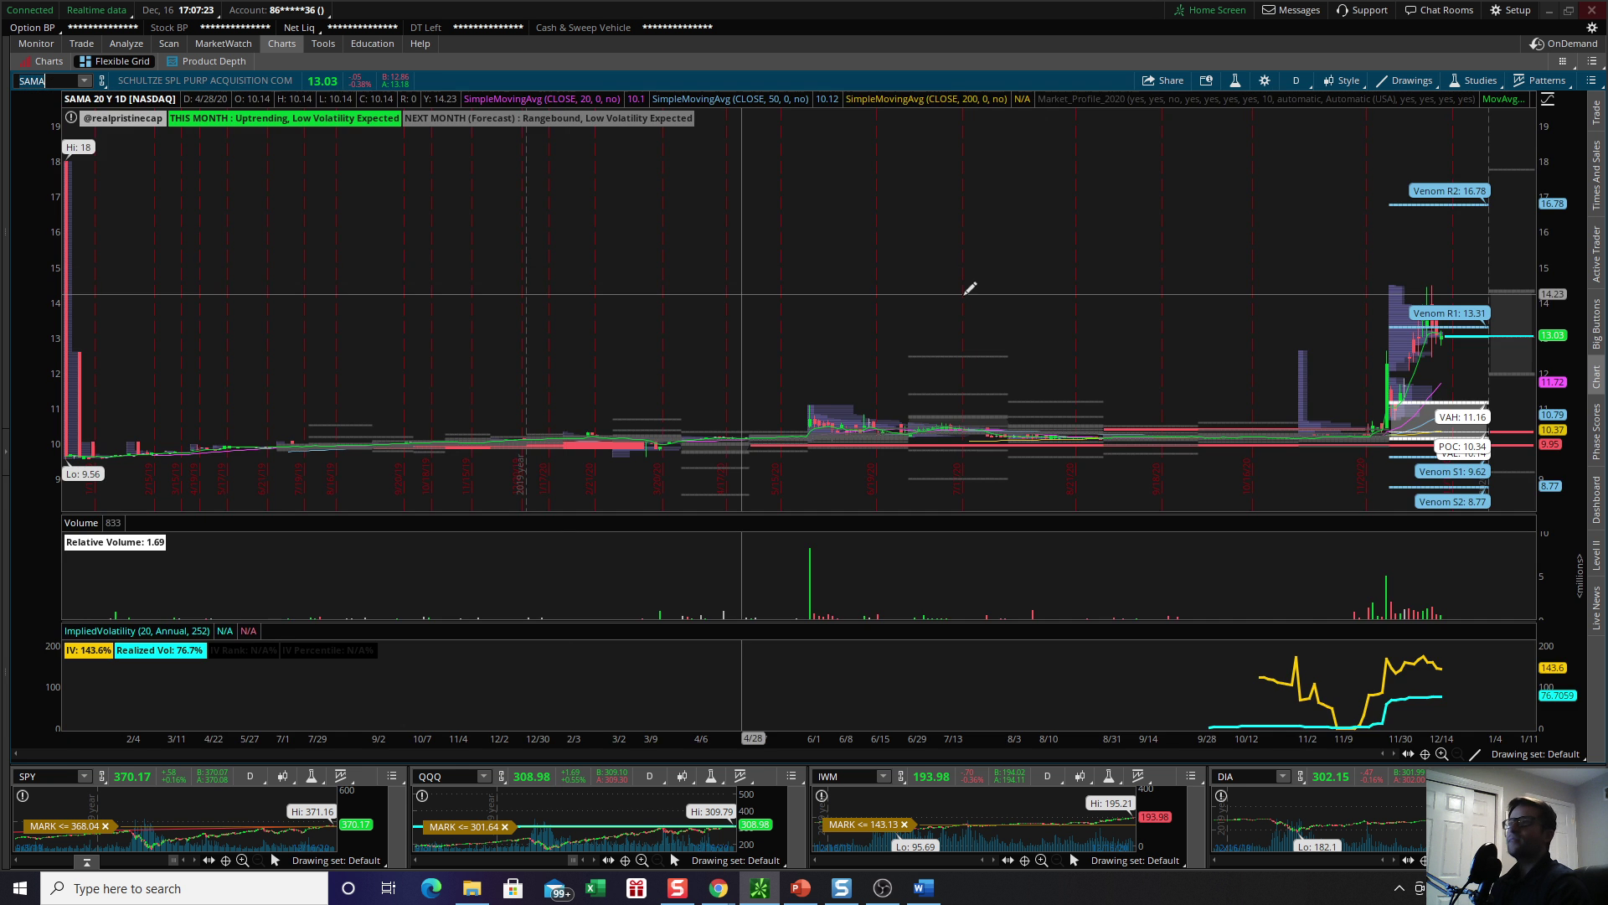
scroll(1206, 310, up, 5)
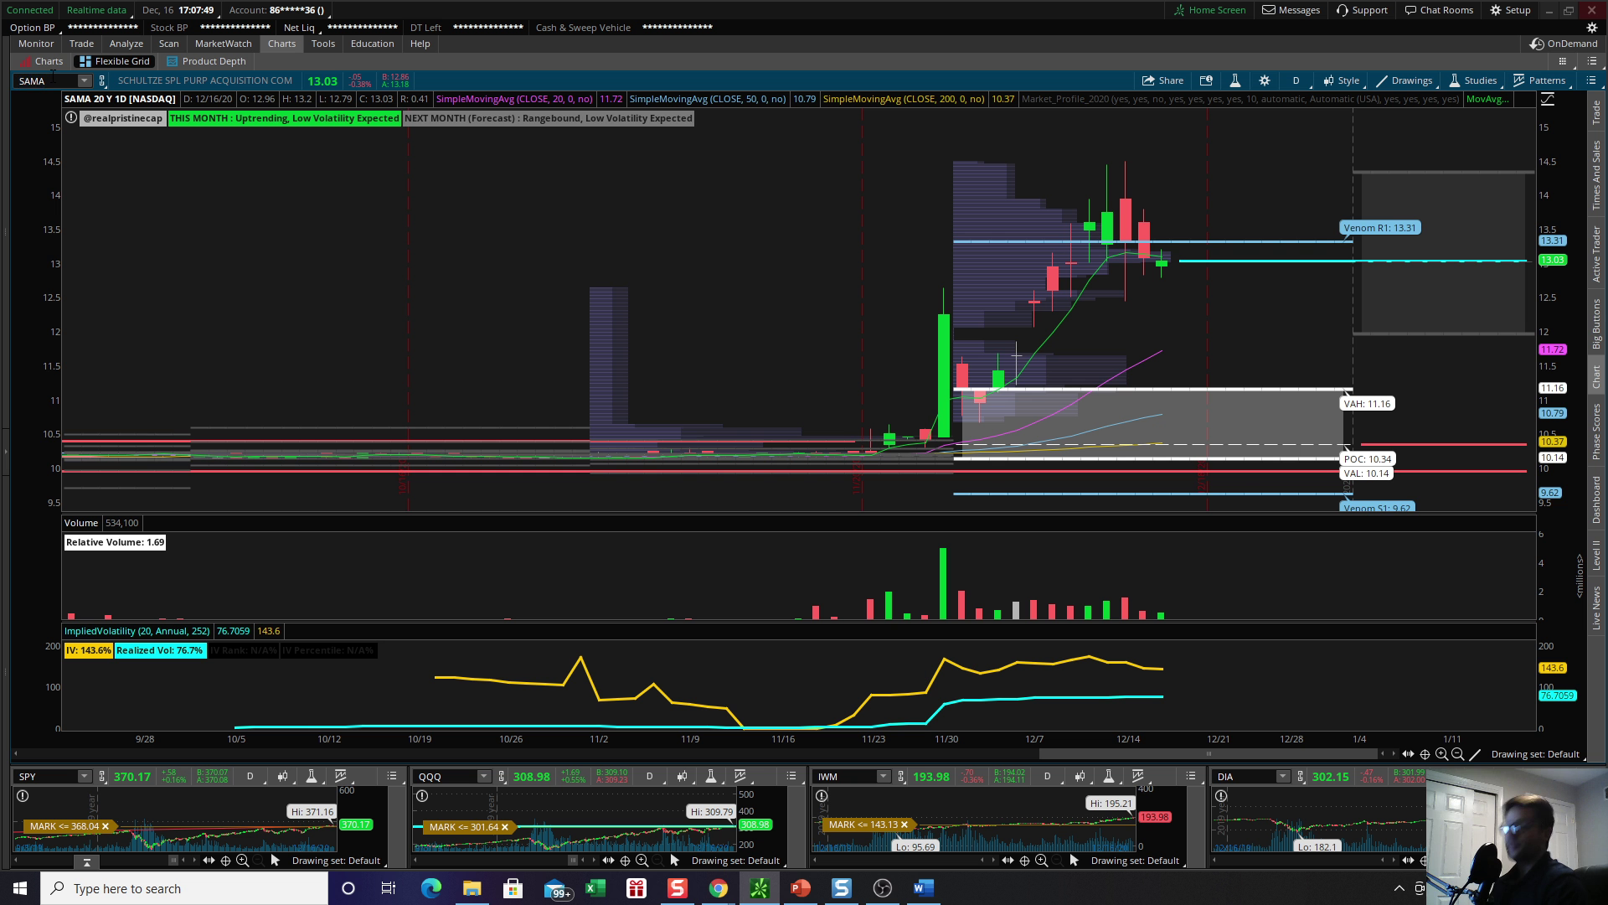
Load the LMND daily chart and zoom in on the months since October
text(D)
key(Return)
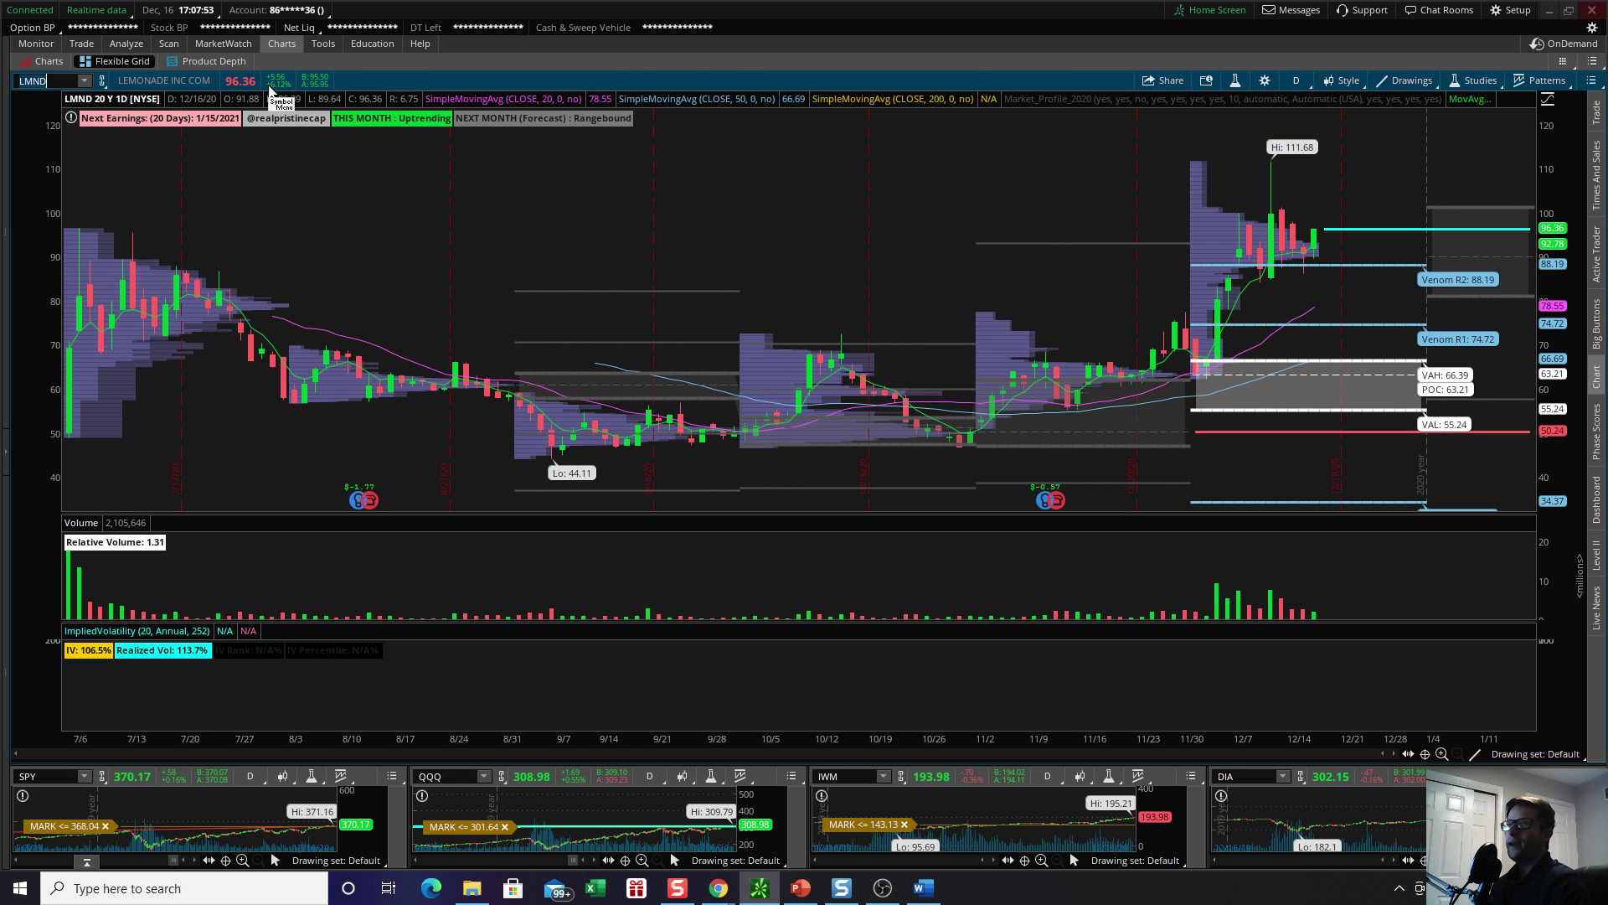
scroll(1169, 254, up, 5)
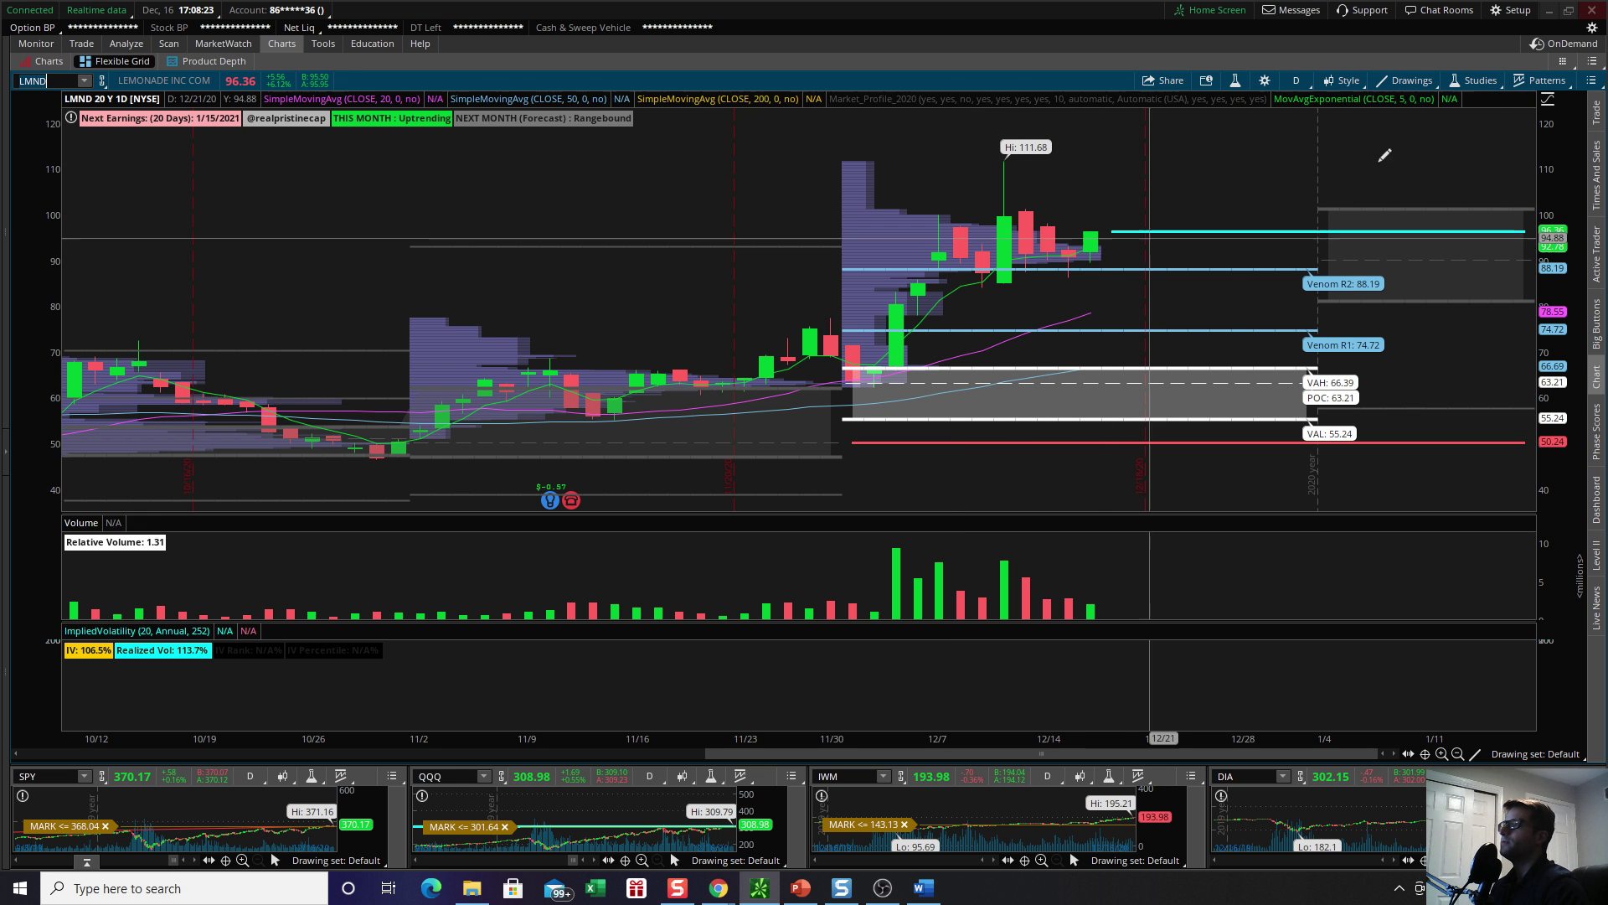
click(1549, 10)
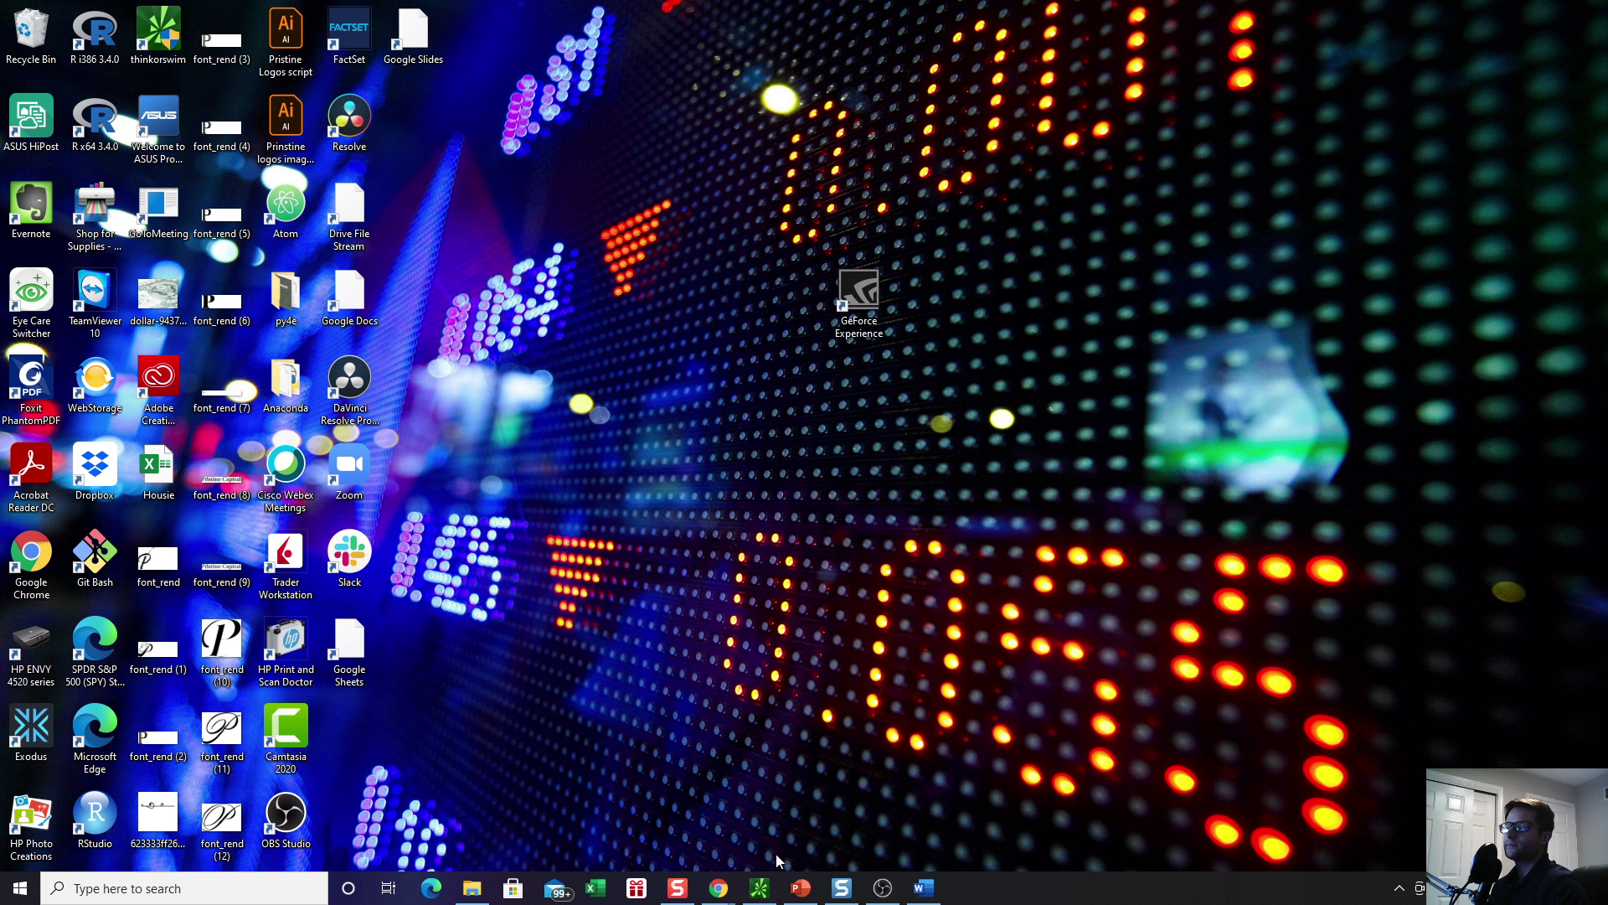
mouse_move(806, 893)
click(834, 824)
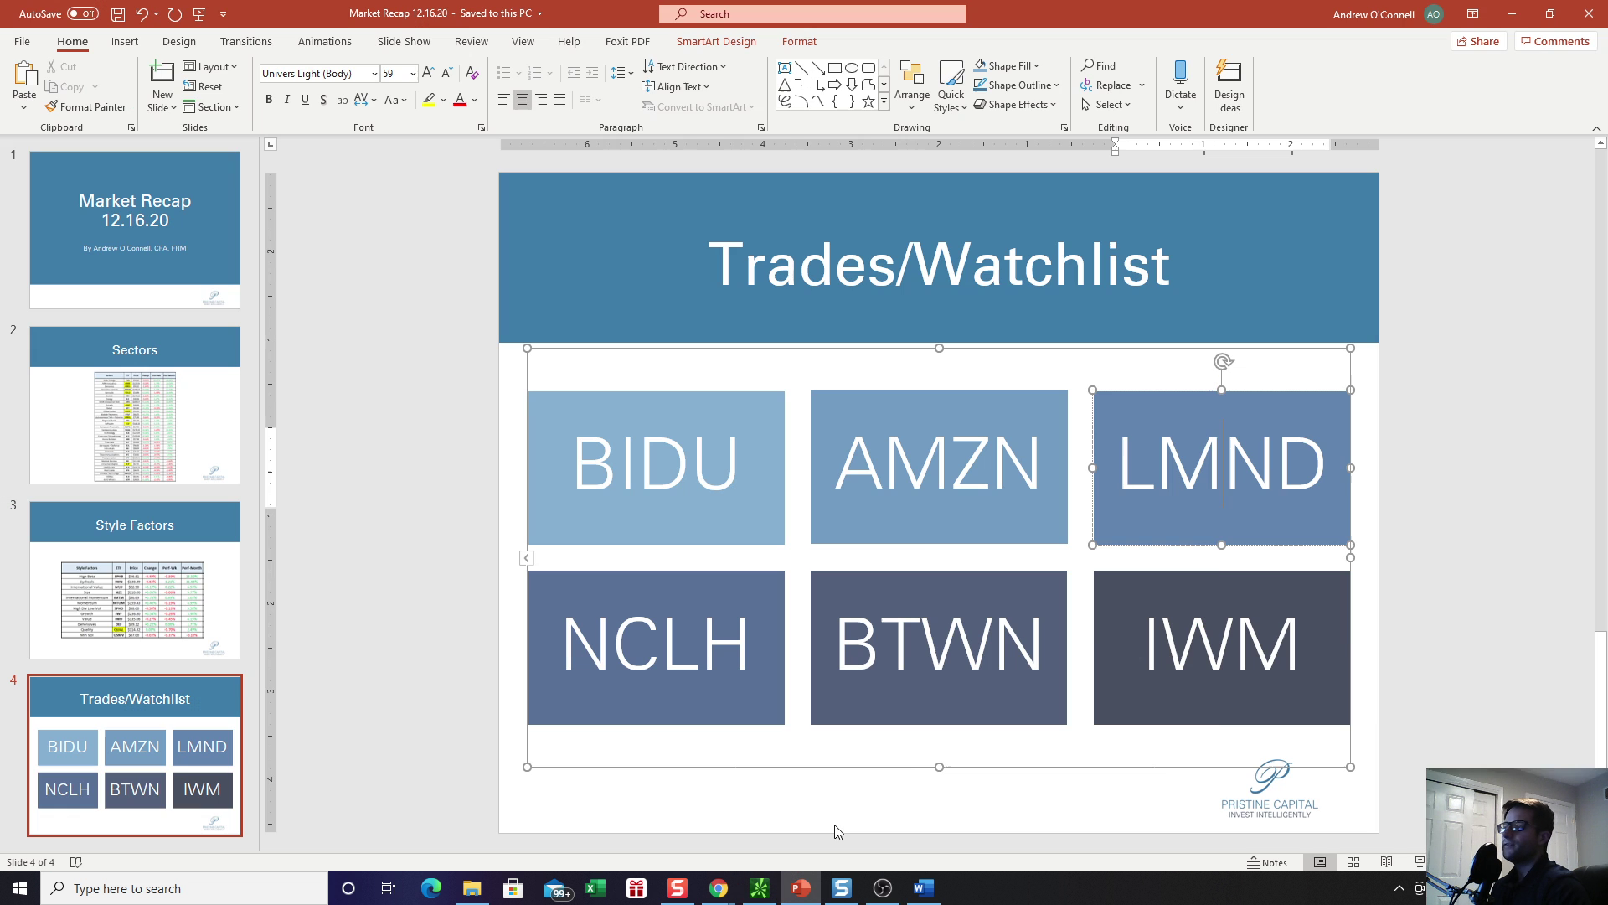
click(1242, 645)
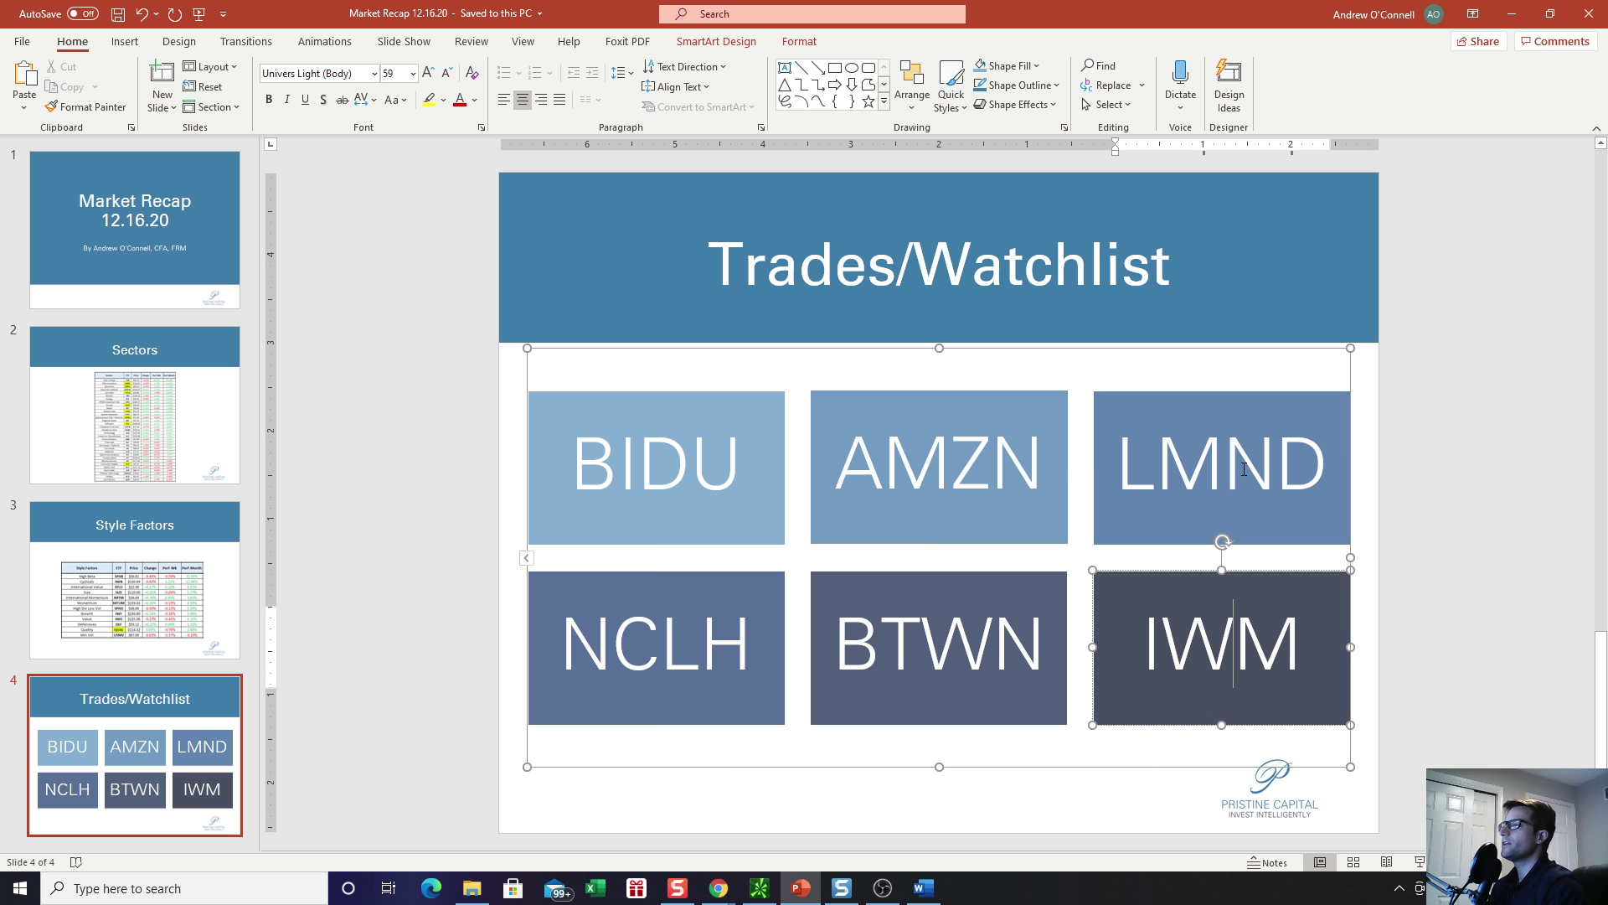
click(938, 464)
click(656, 464)
click(701, 645)
click(896, 637)
click(1168, 653)
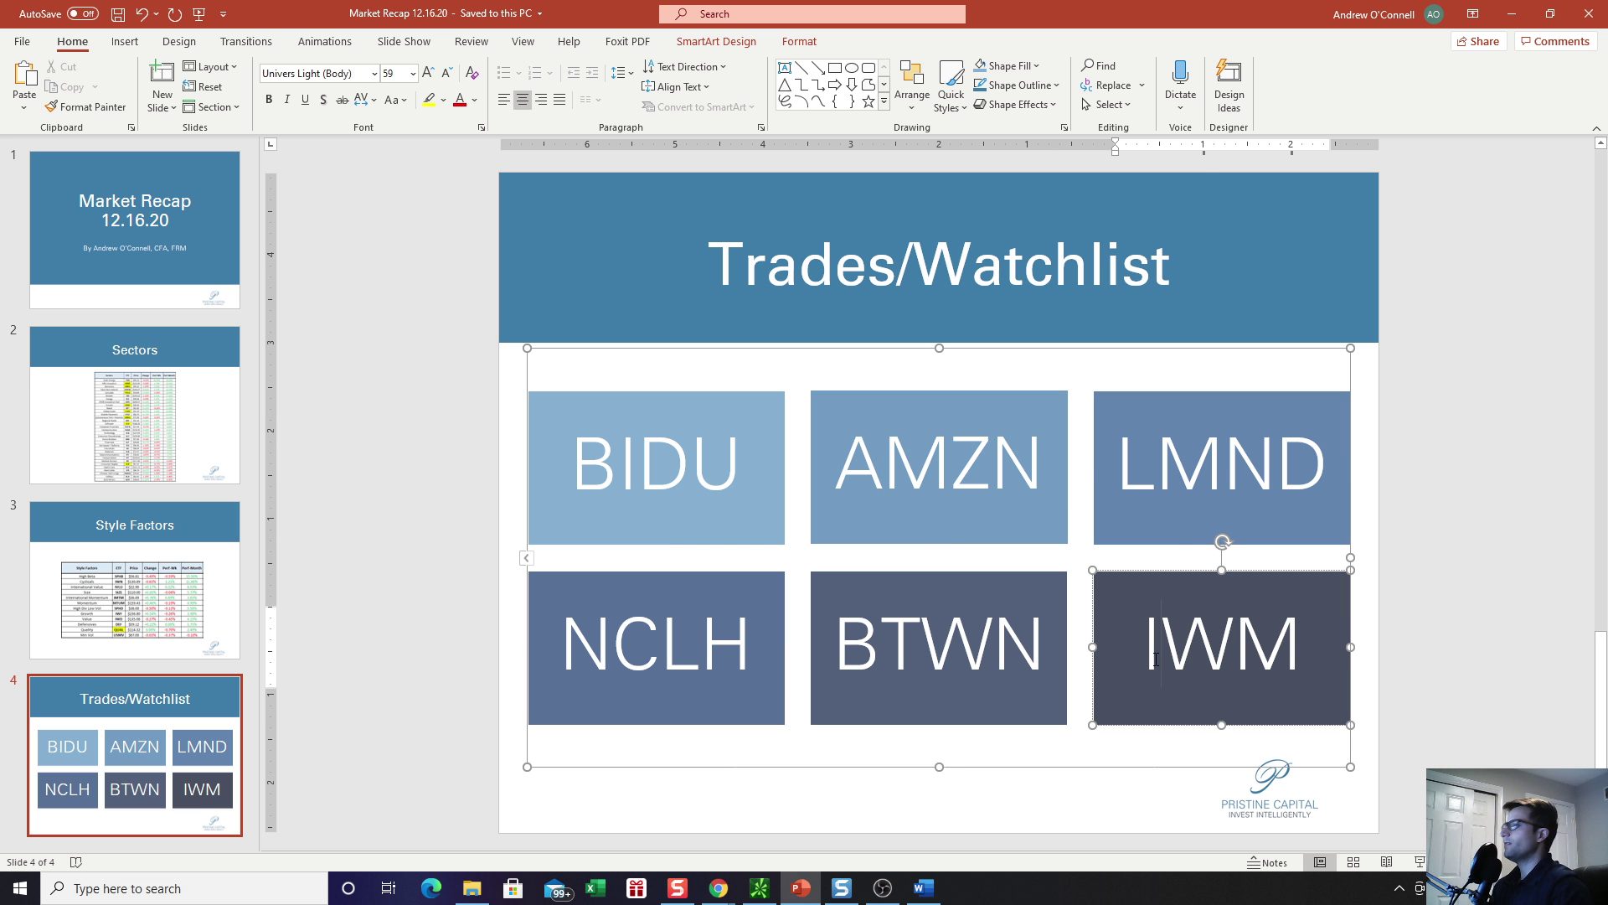
click(1148, 494)
click(934, 450)
click(676, 490)
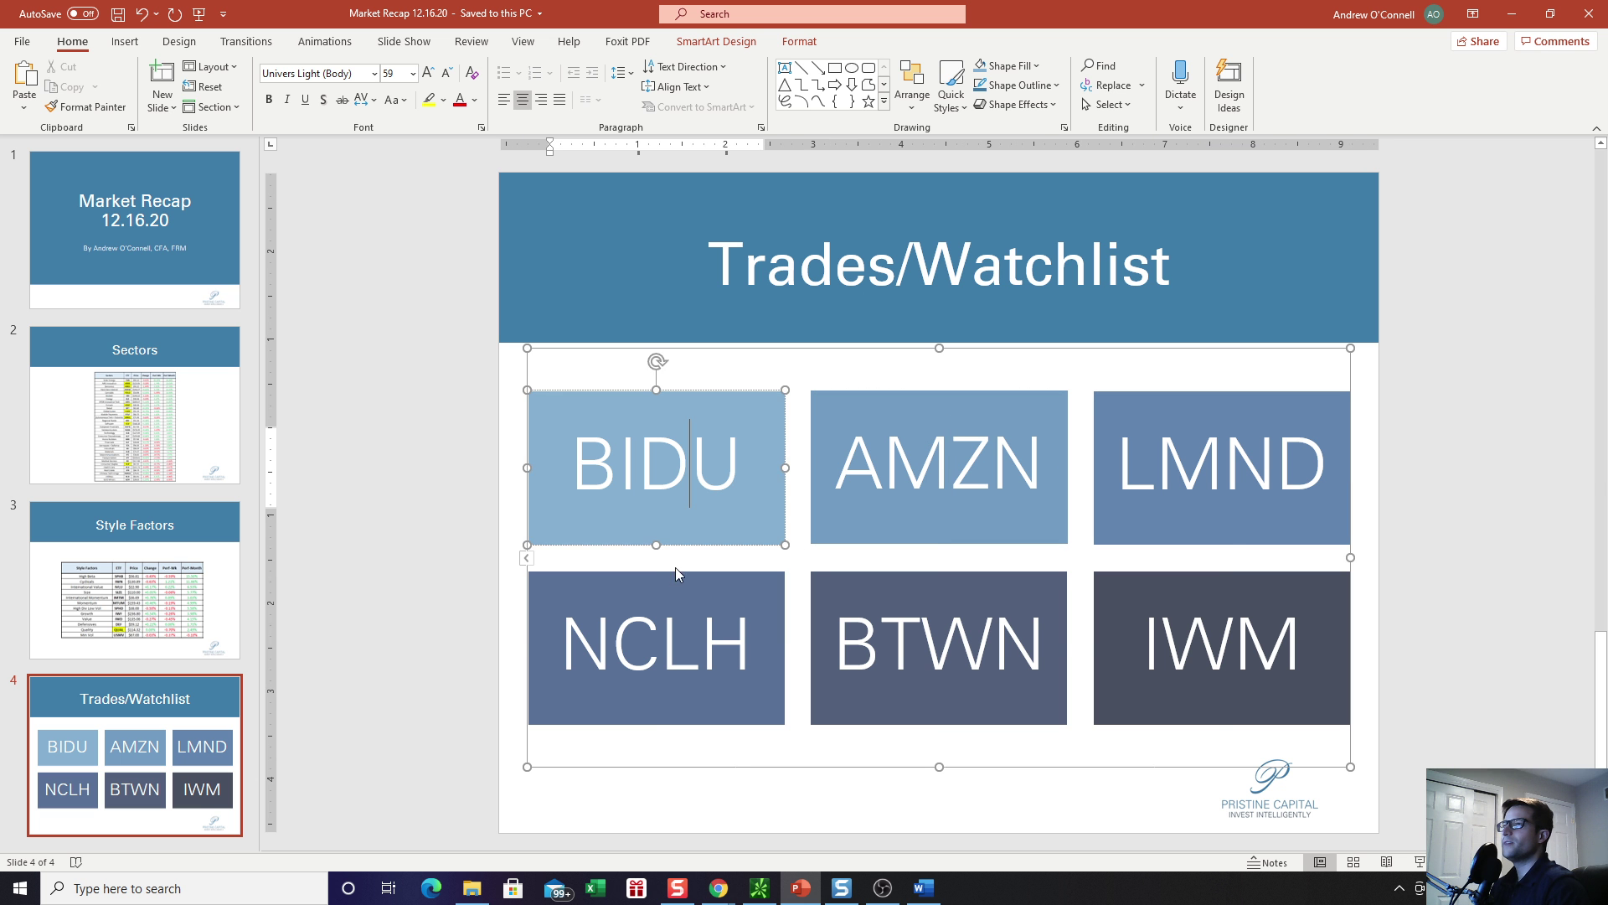
click(694, 622)
click(925, 625)
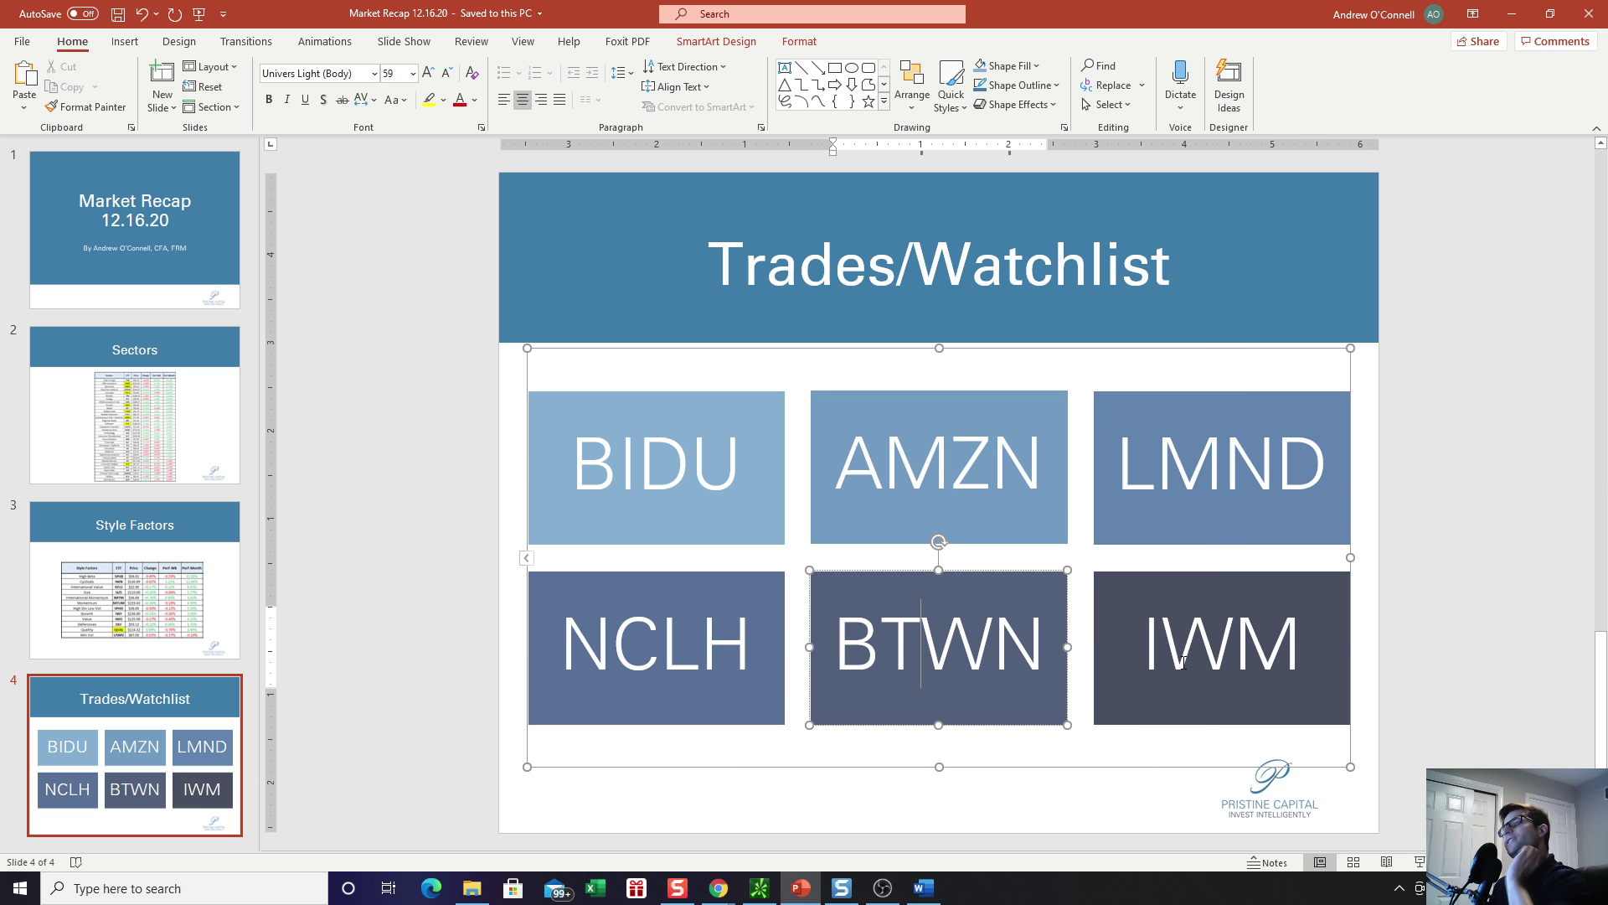
click(1160, 653)
click(1221, 539)
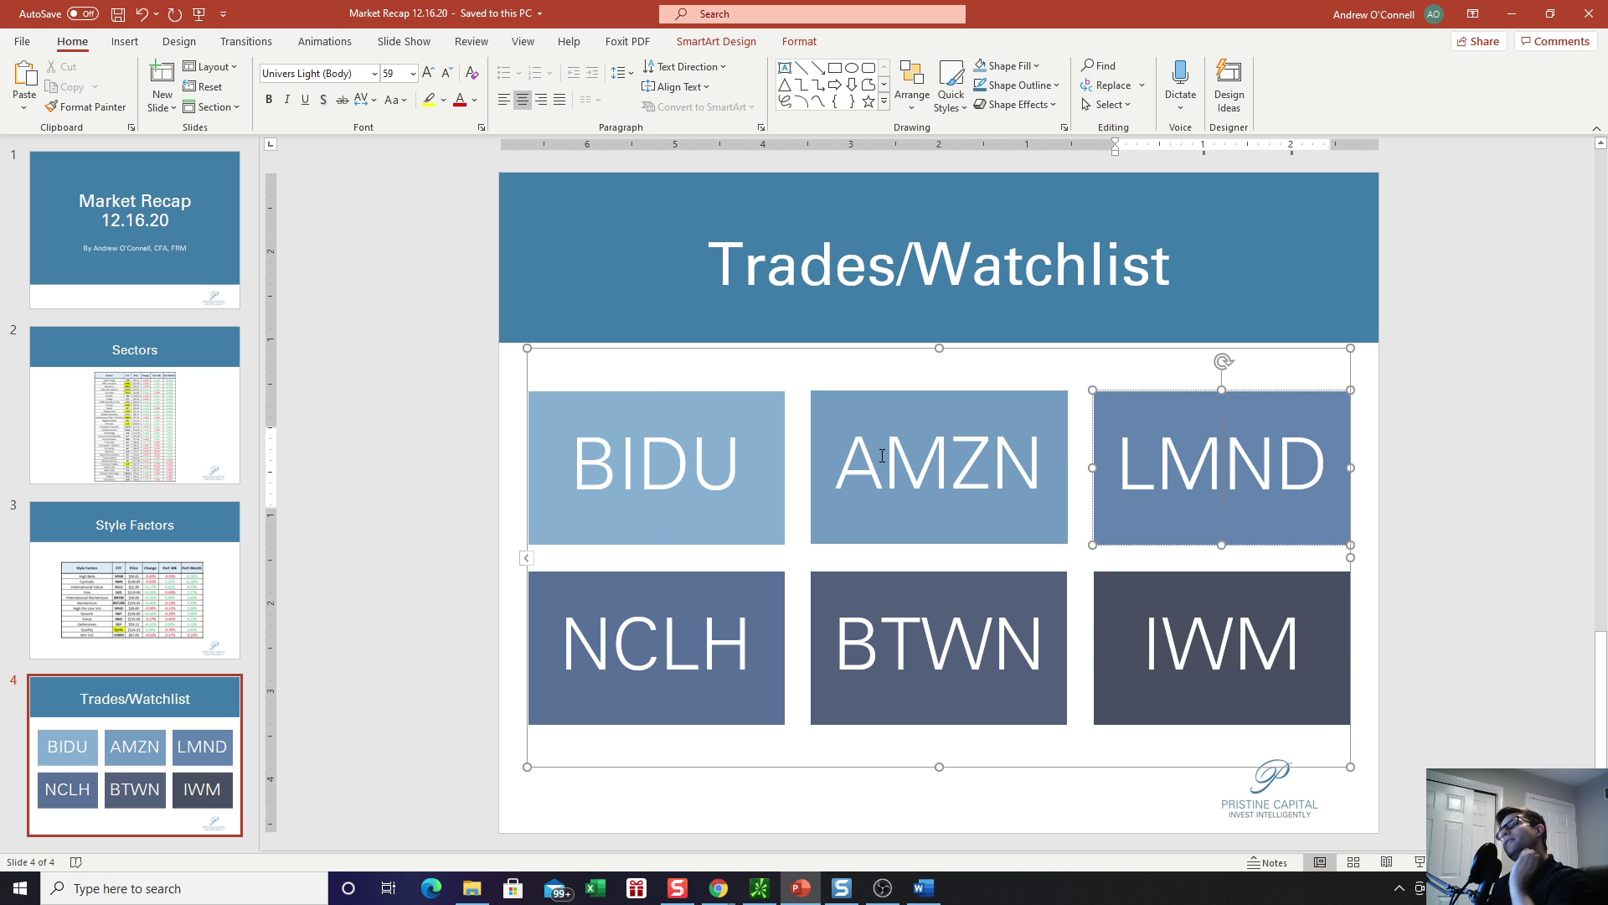
click(883, 464)
click(690, 469)
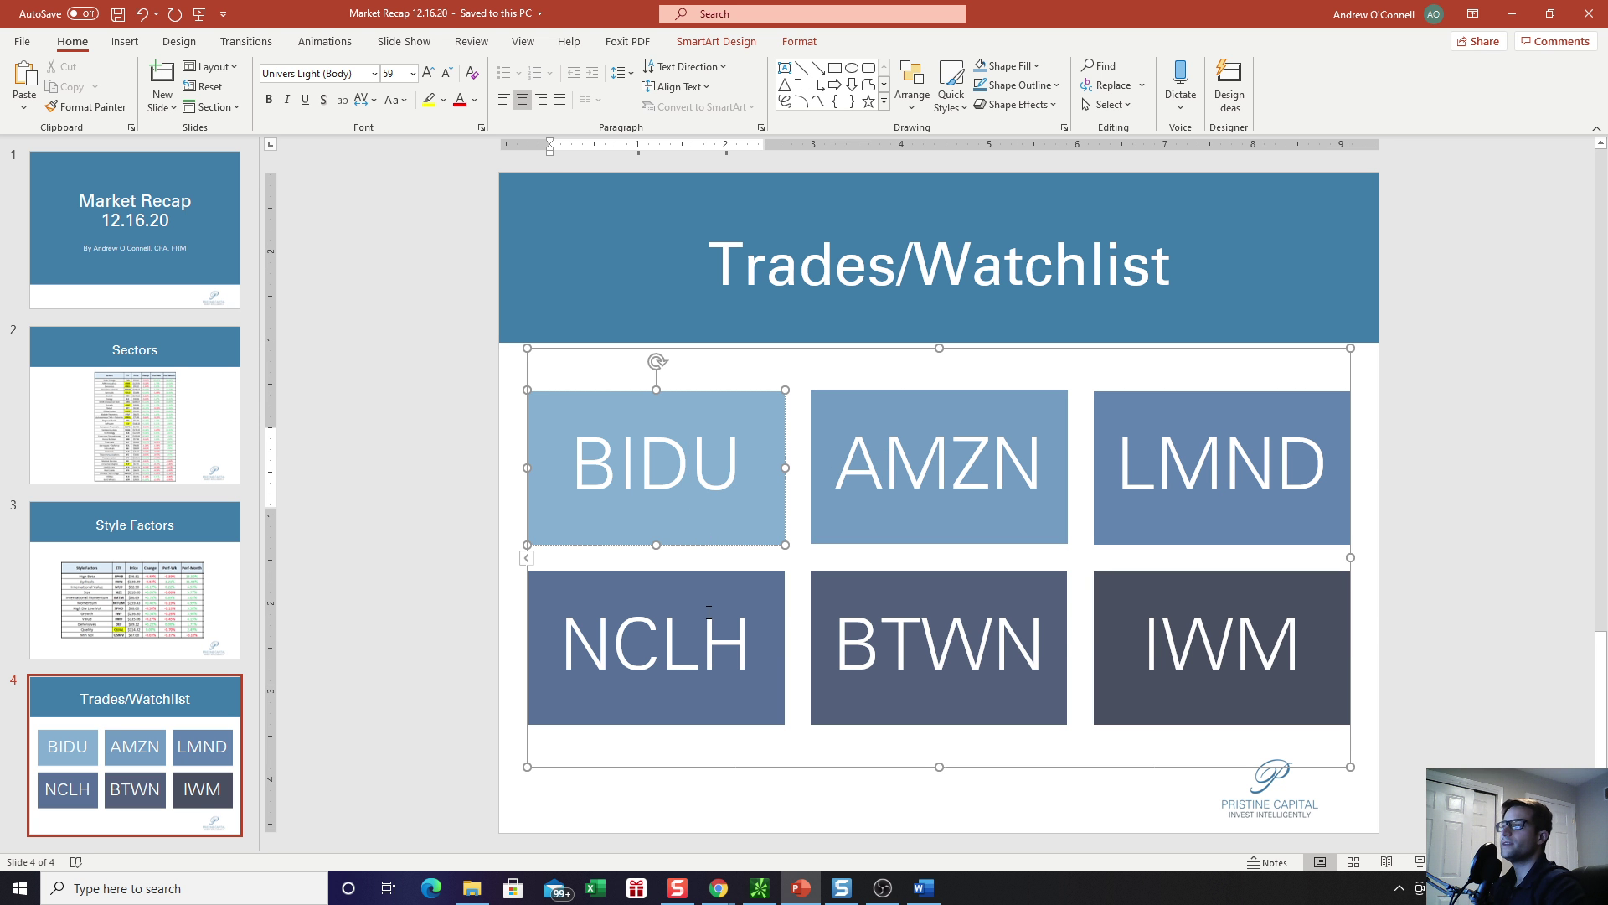
click(1209, 429)
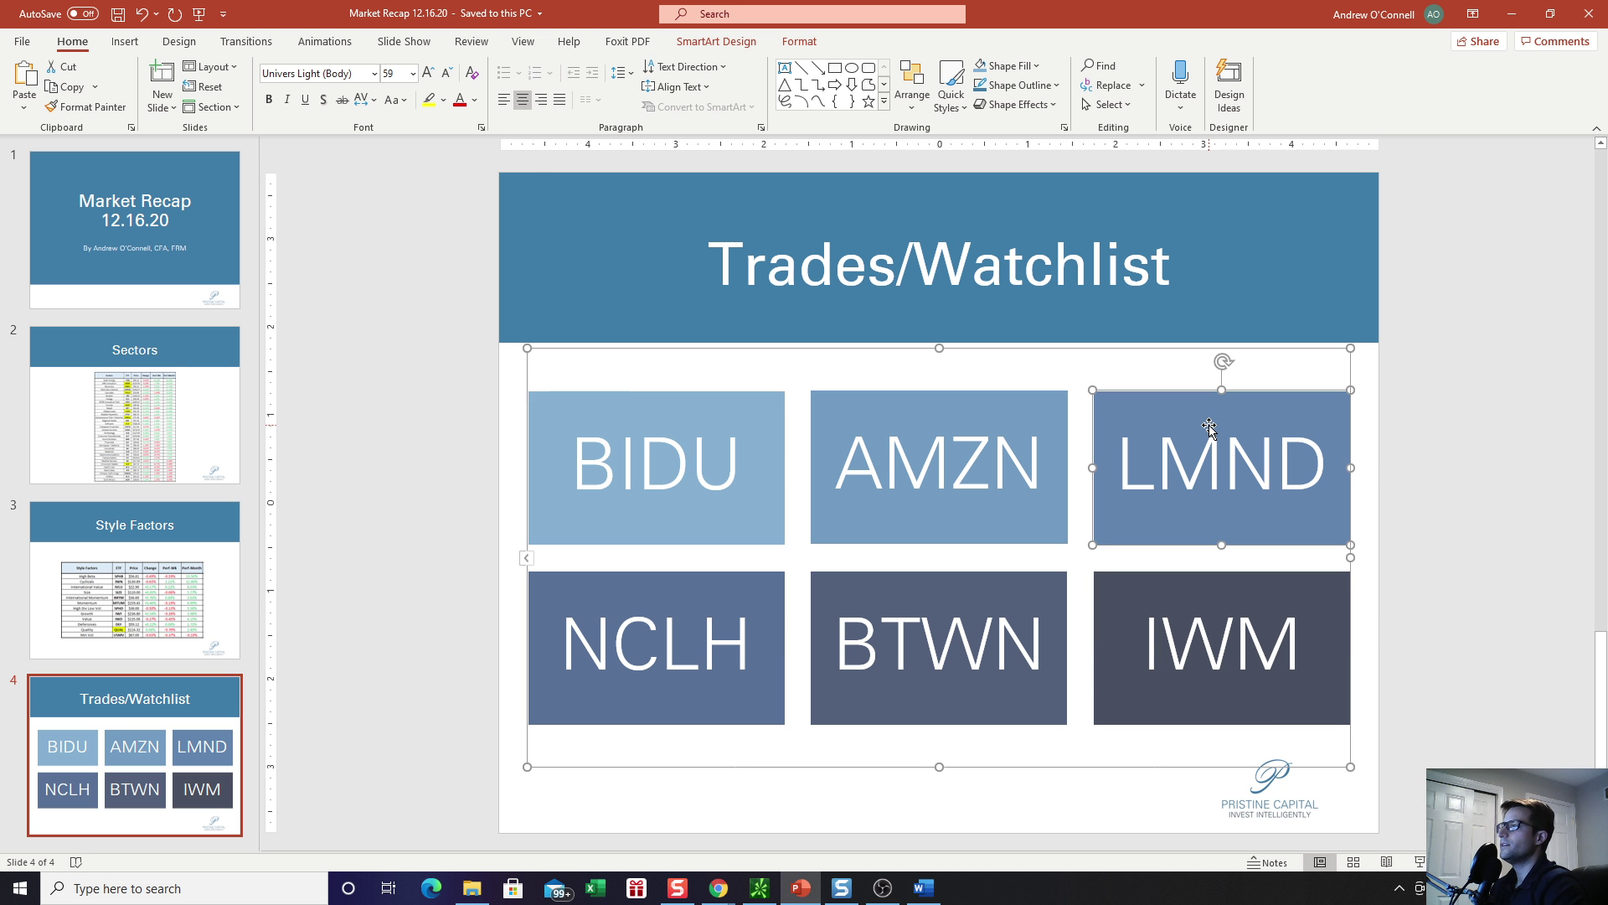
click(883, 463)
click(668, 463)
click(1202, 424)
click(1512, 13)
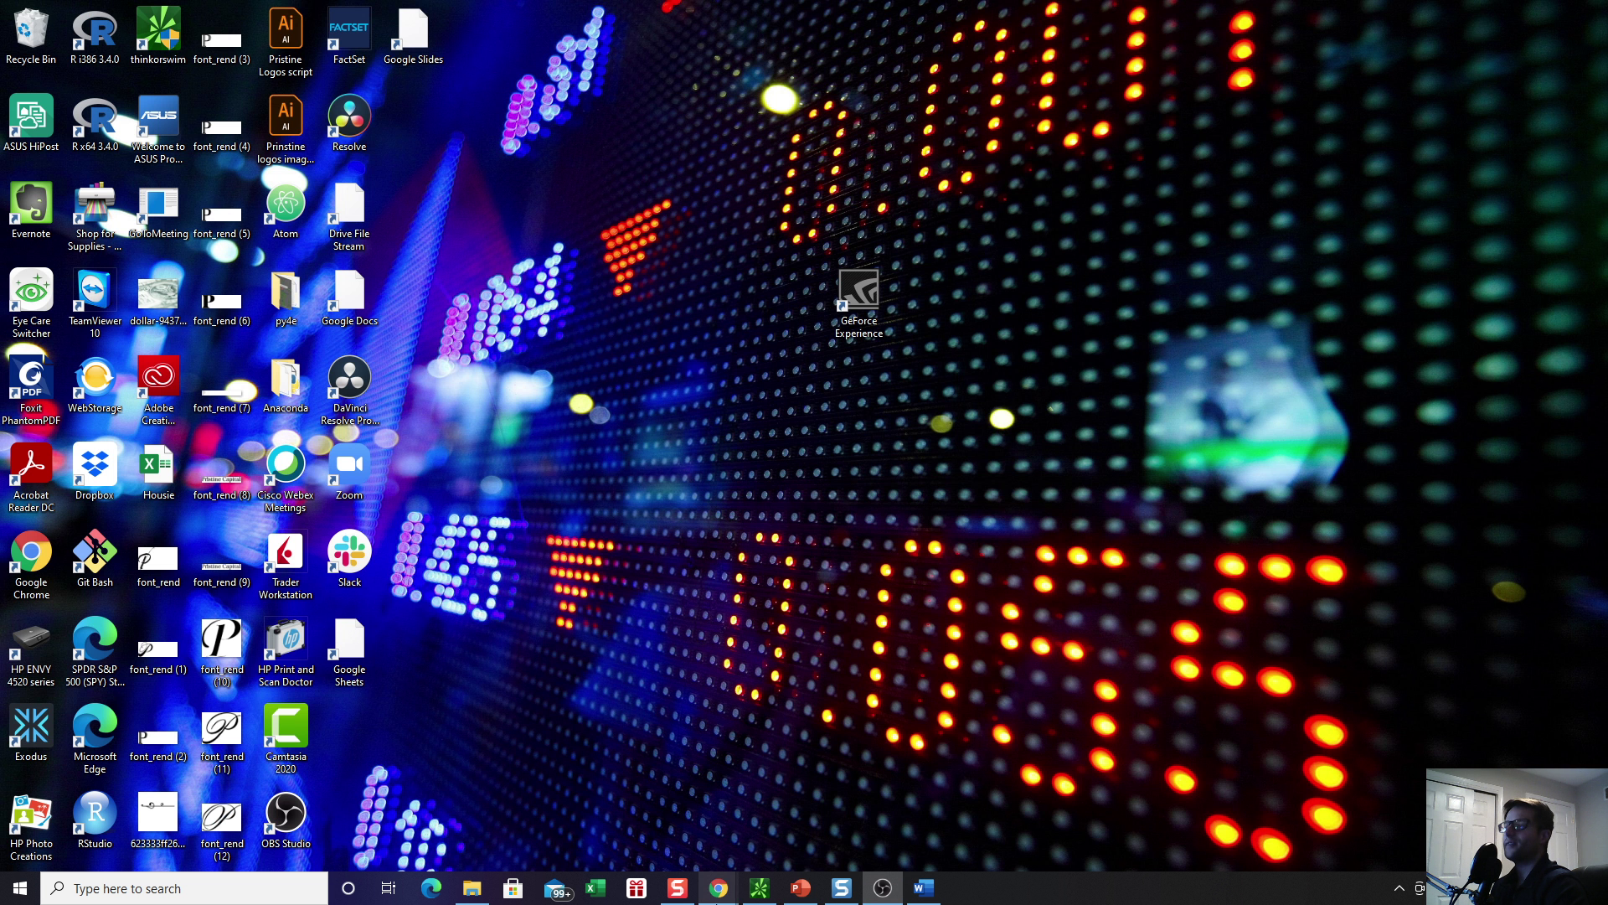
click(759, 887)
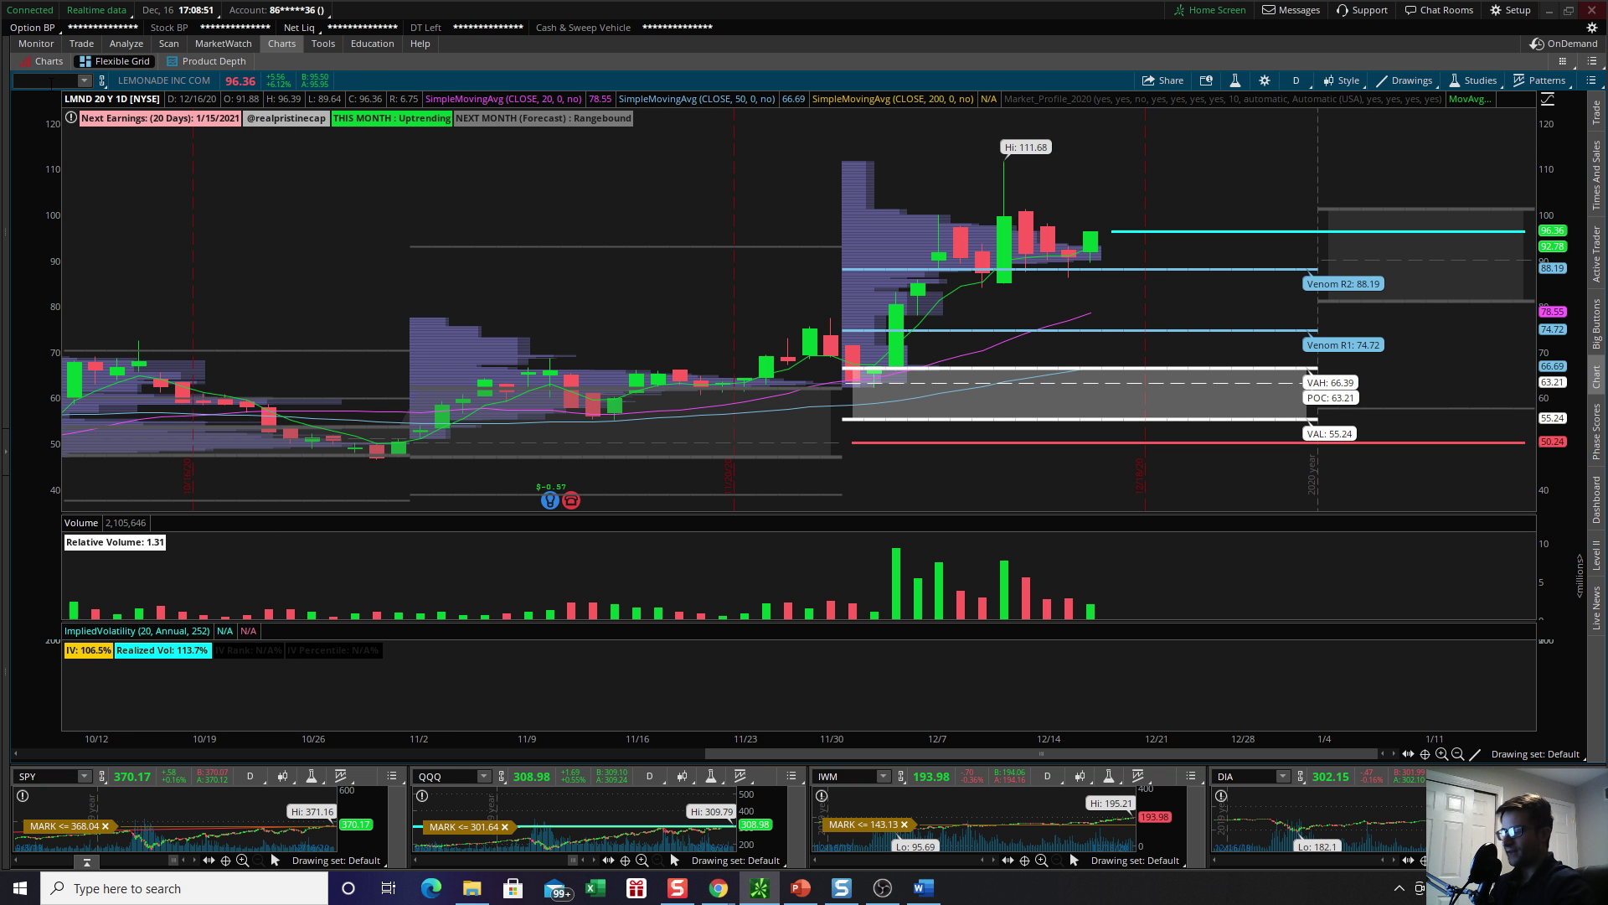
Load the DKNG daily chart, zoom in, and open then dismiss the symbol lookup list
key(Return)
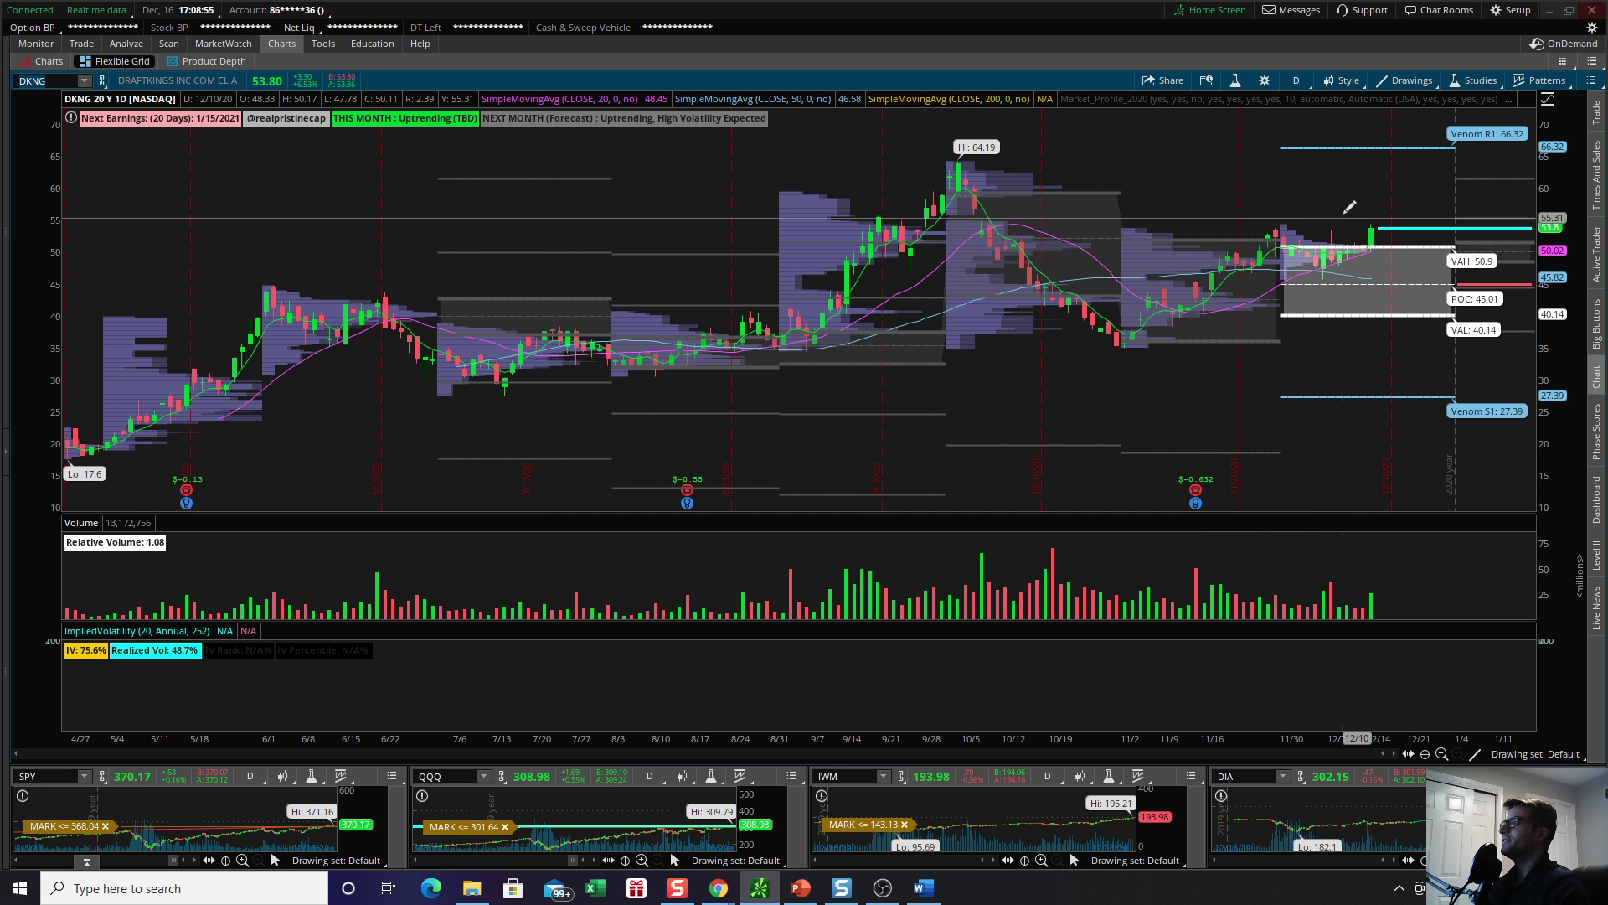
scroll(1214, 207, up, 3)
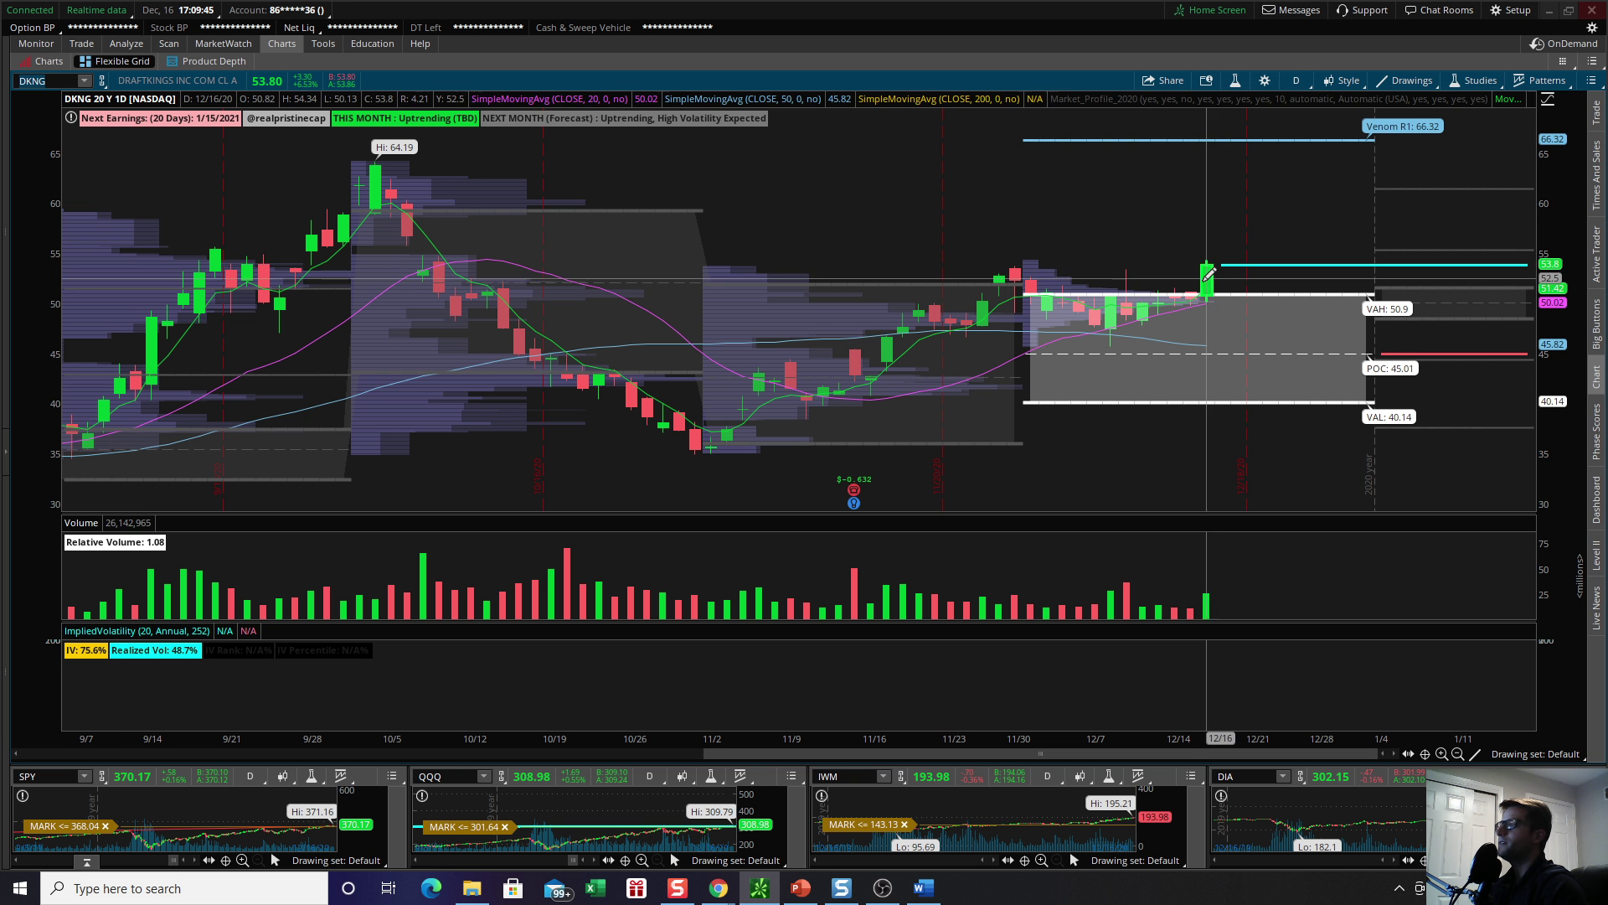
click(50, 80)
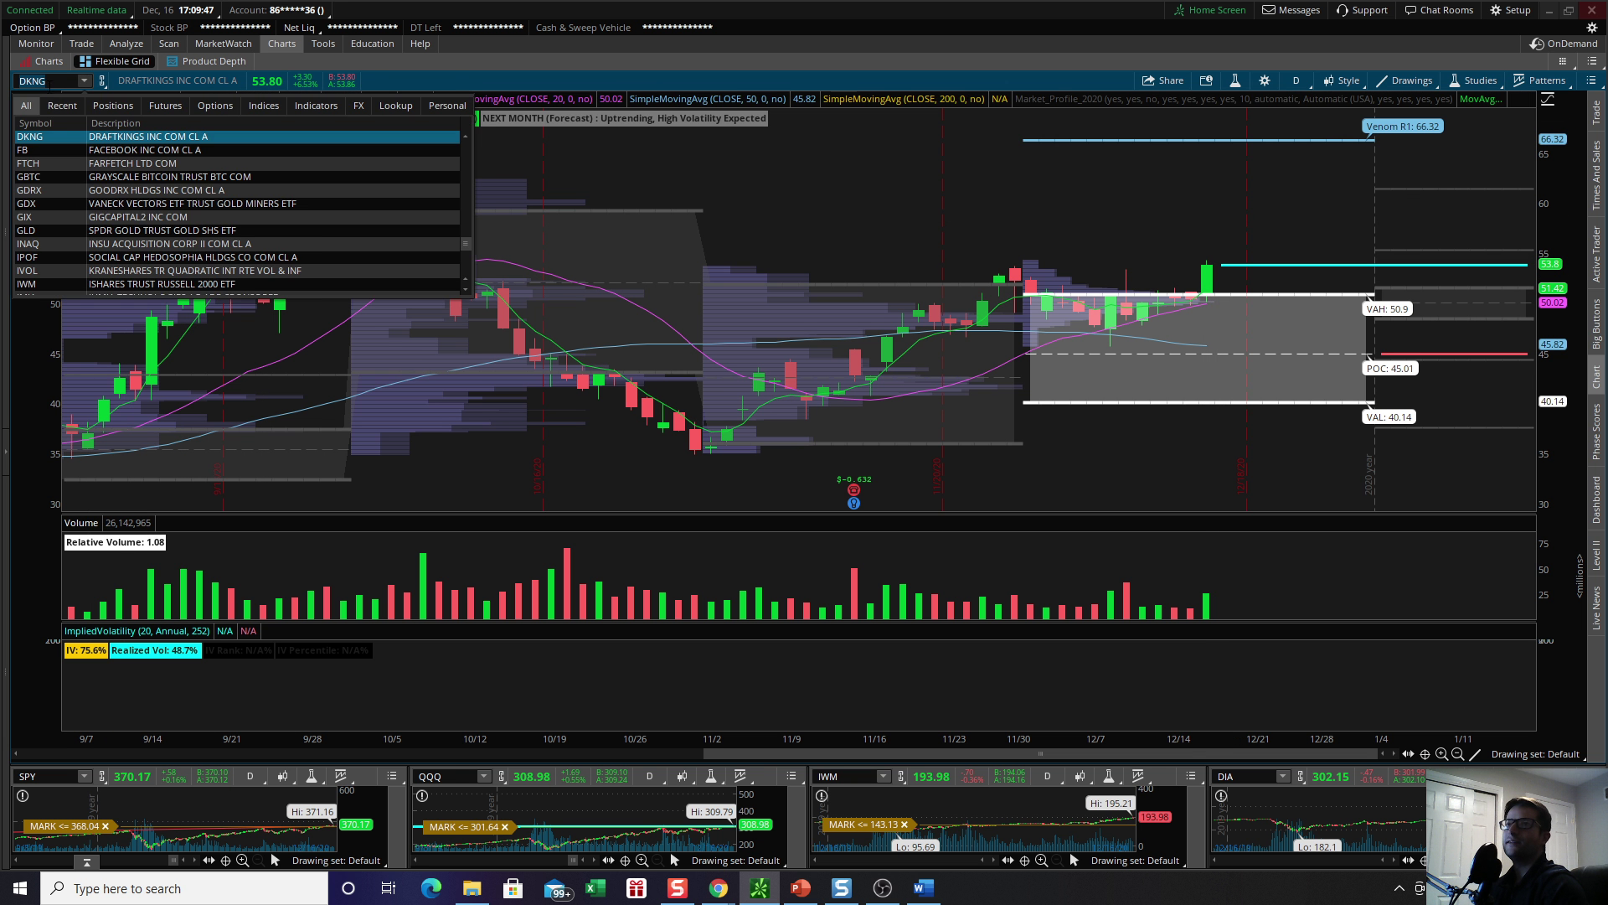
key(Escape)
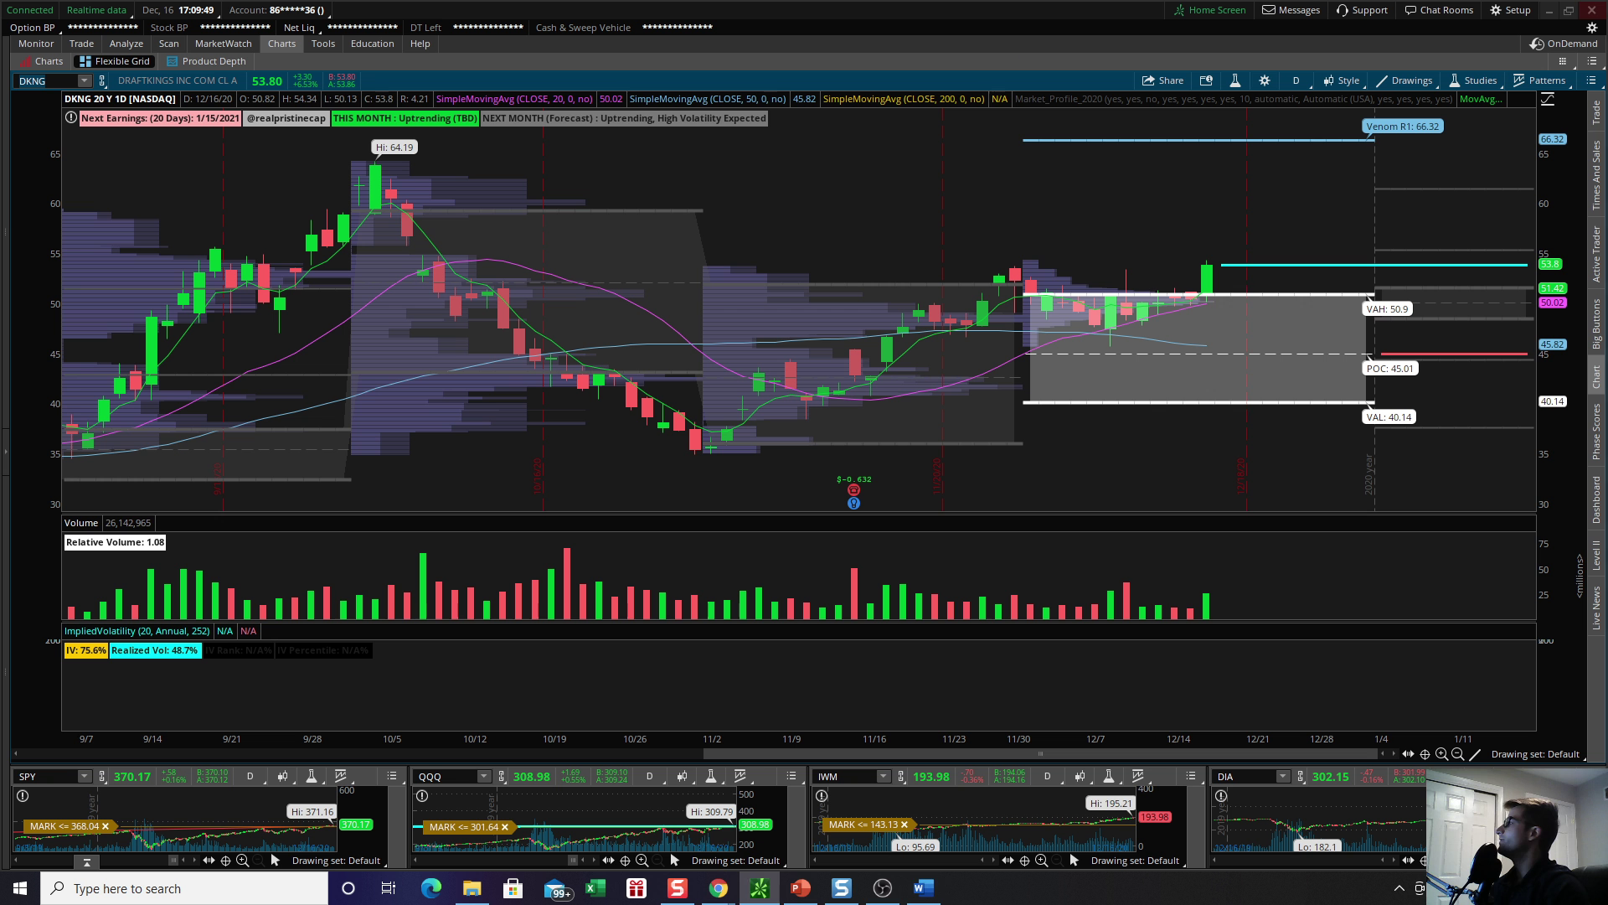
Switch from thinkorswim to another open program
key(alt+Tab)
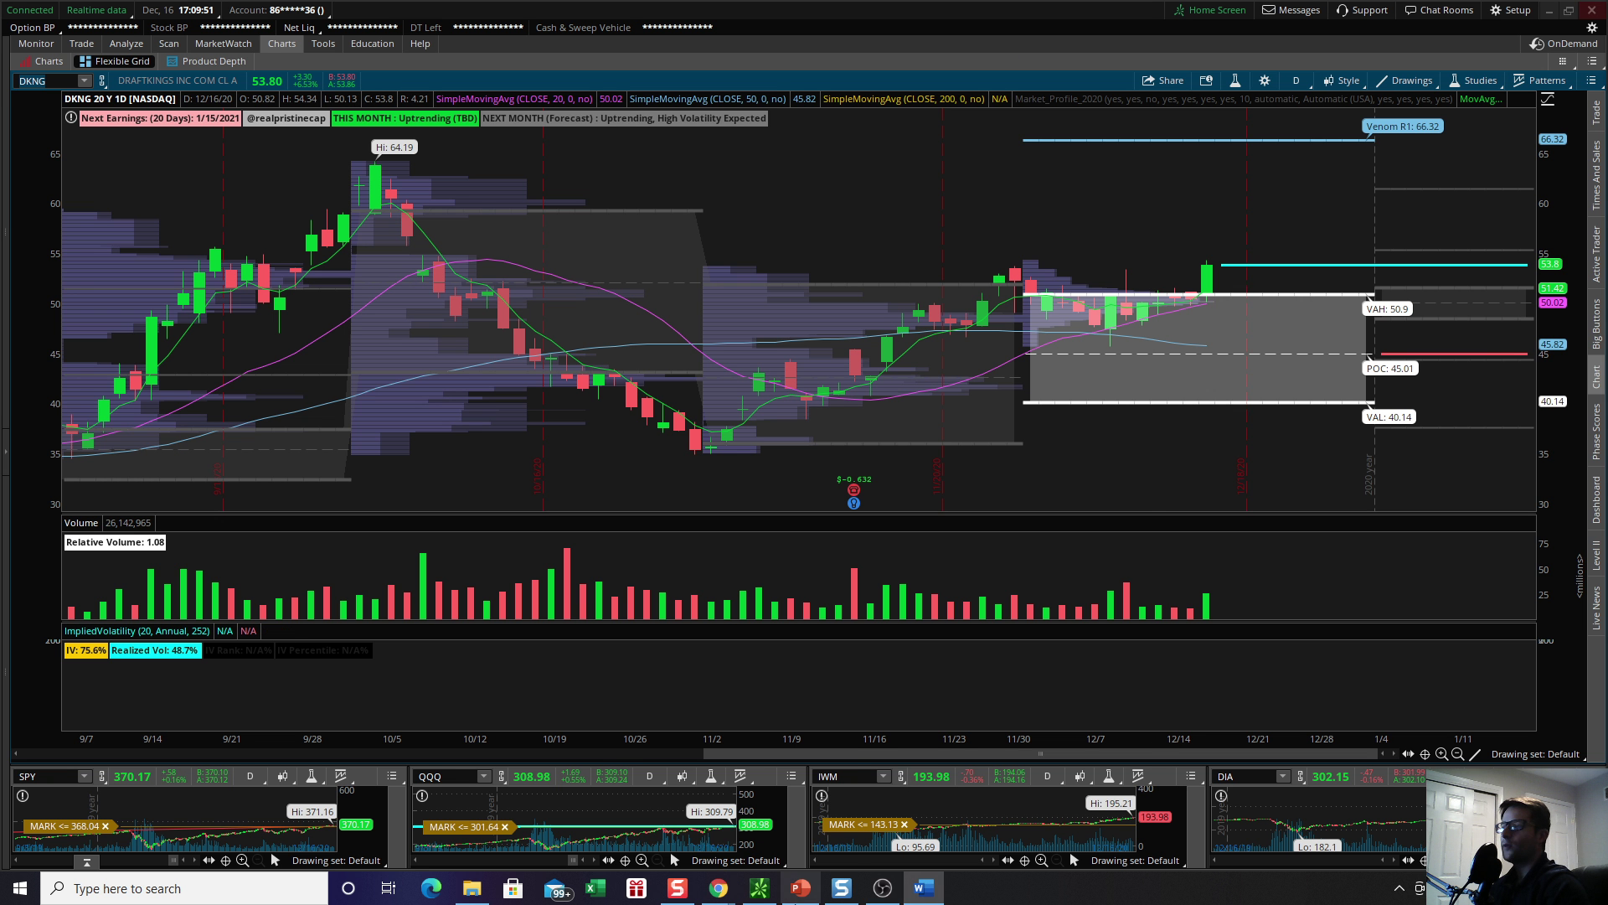
mouse_move(719, 888)
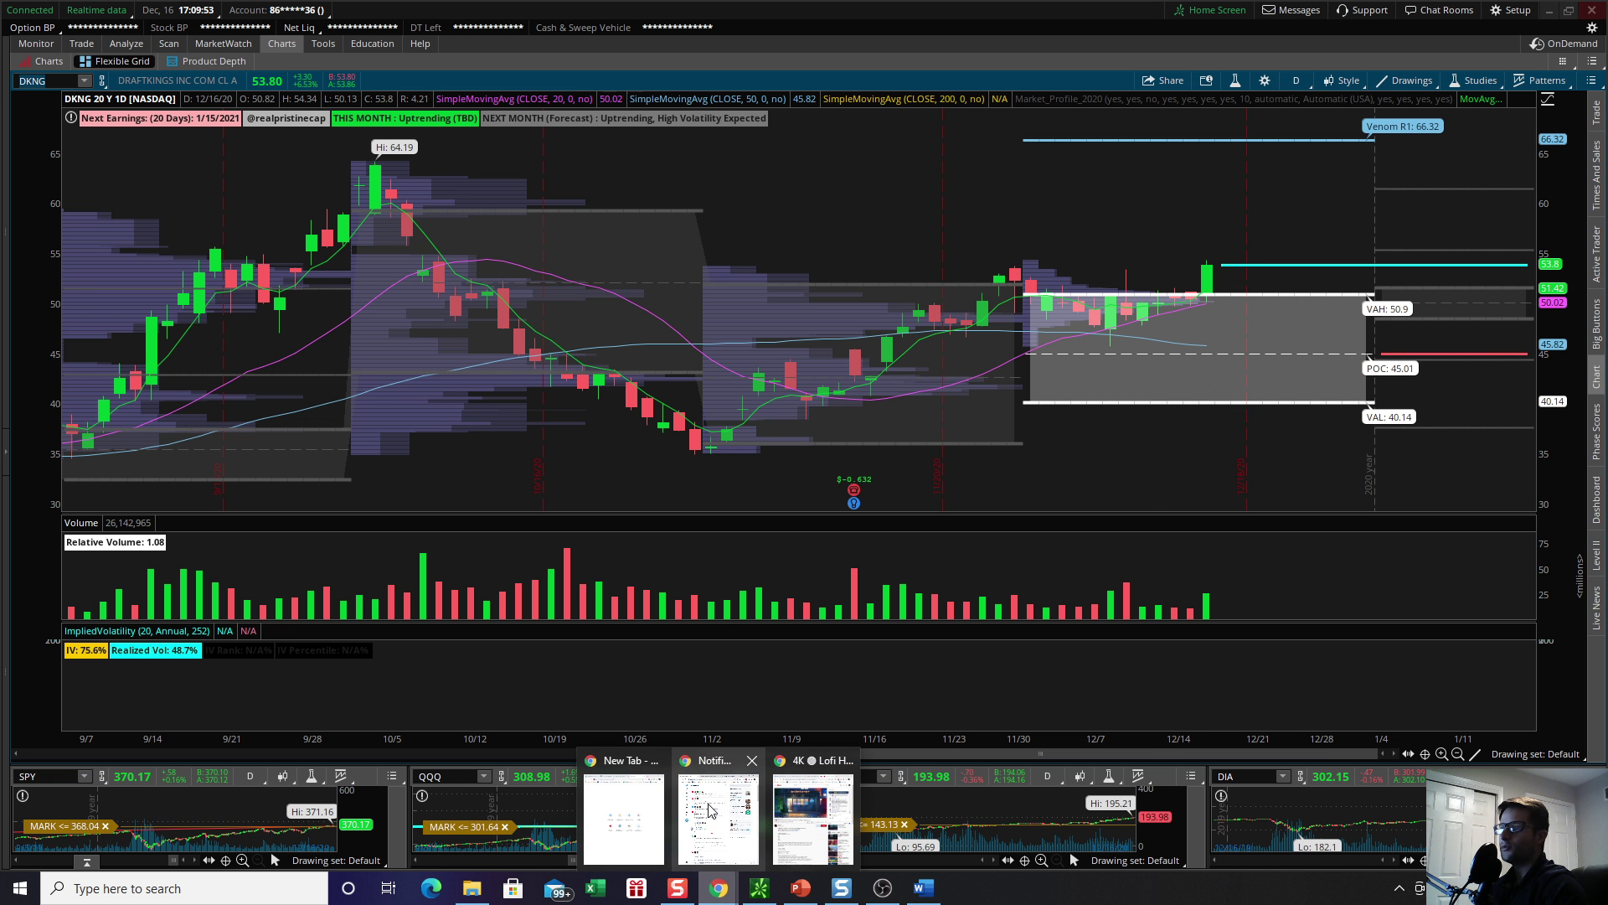
mouse_move(710, 811)
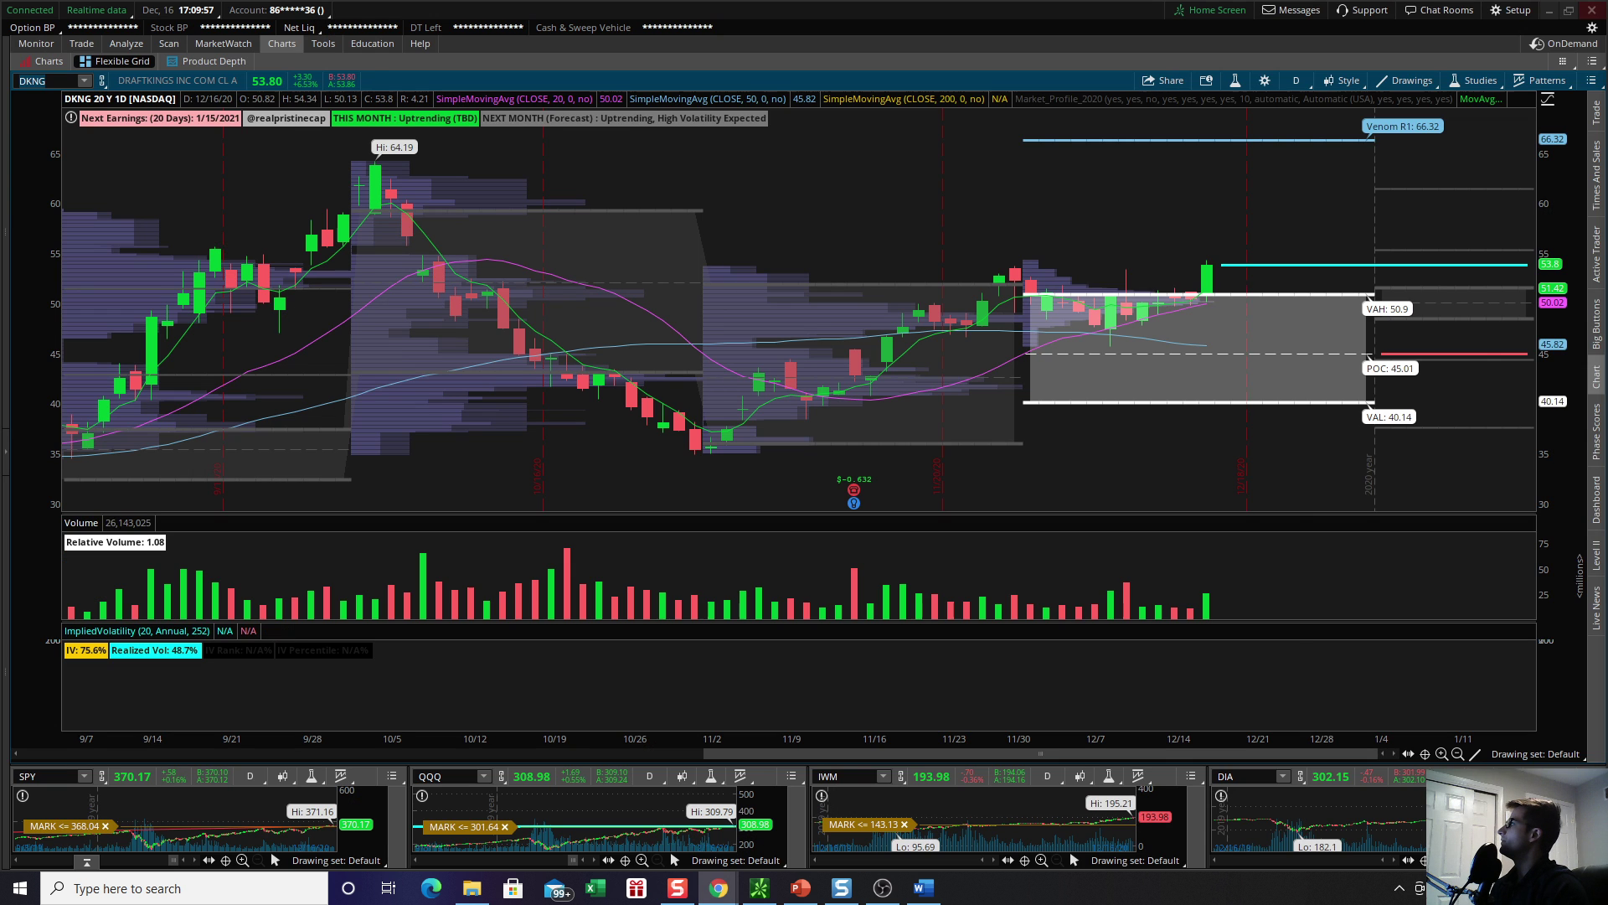
Maximize Cheddar Flow, filter order flow to $1M-and-above orders, and move to the finviz YOLO tab
drag(1607, 193, 1170, 244)
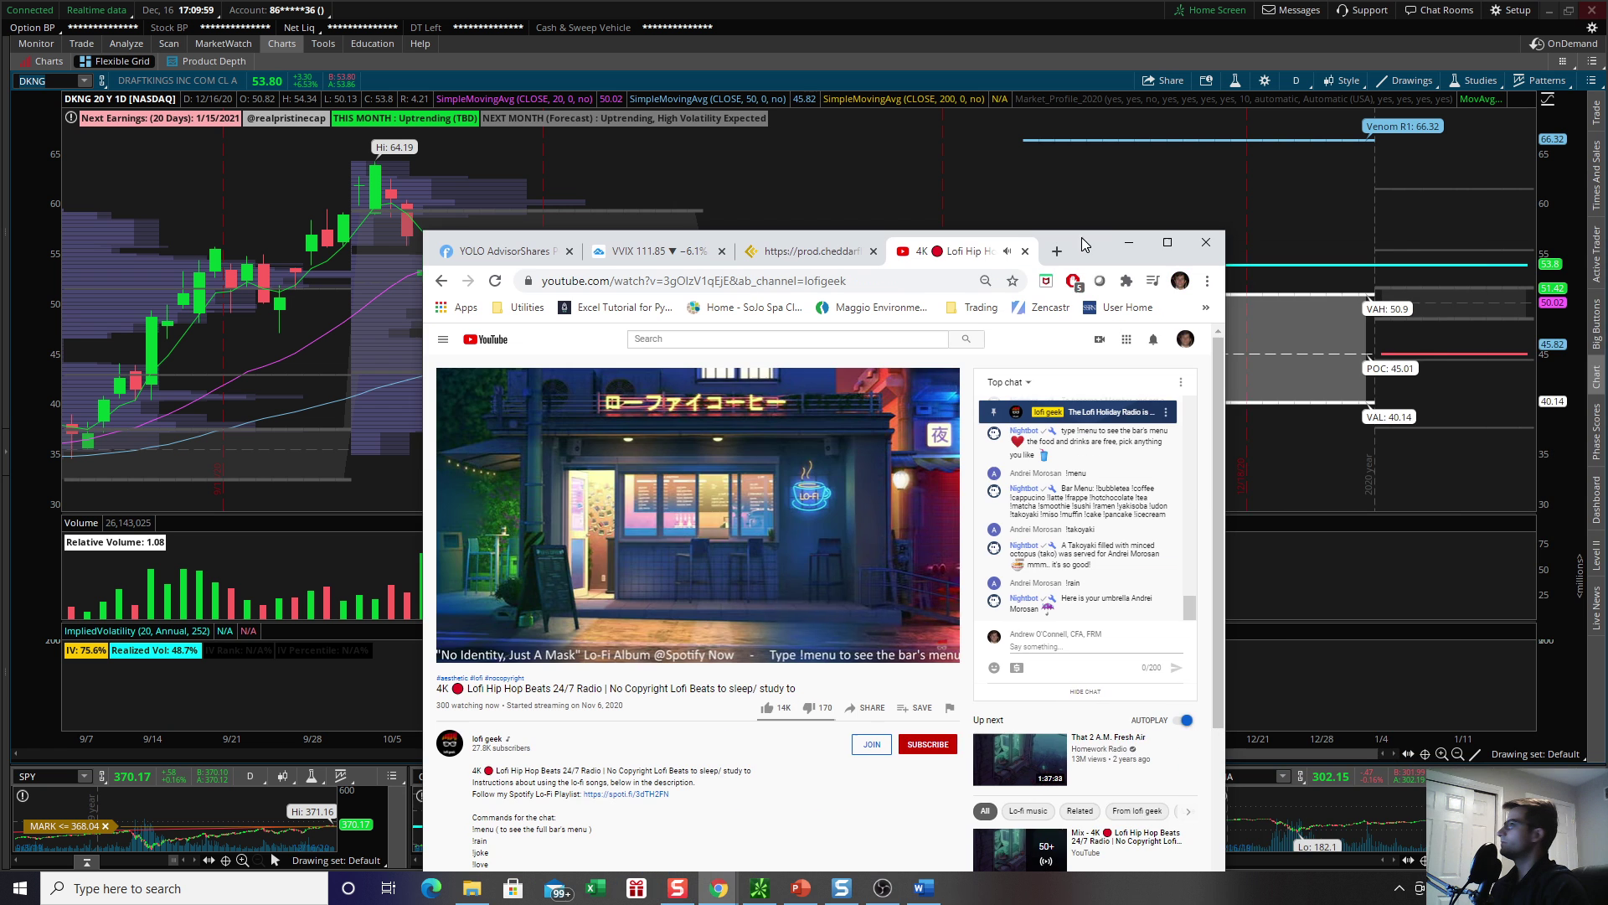
click(1170, 244)
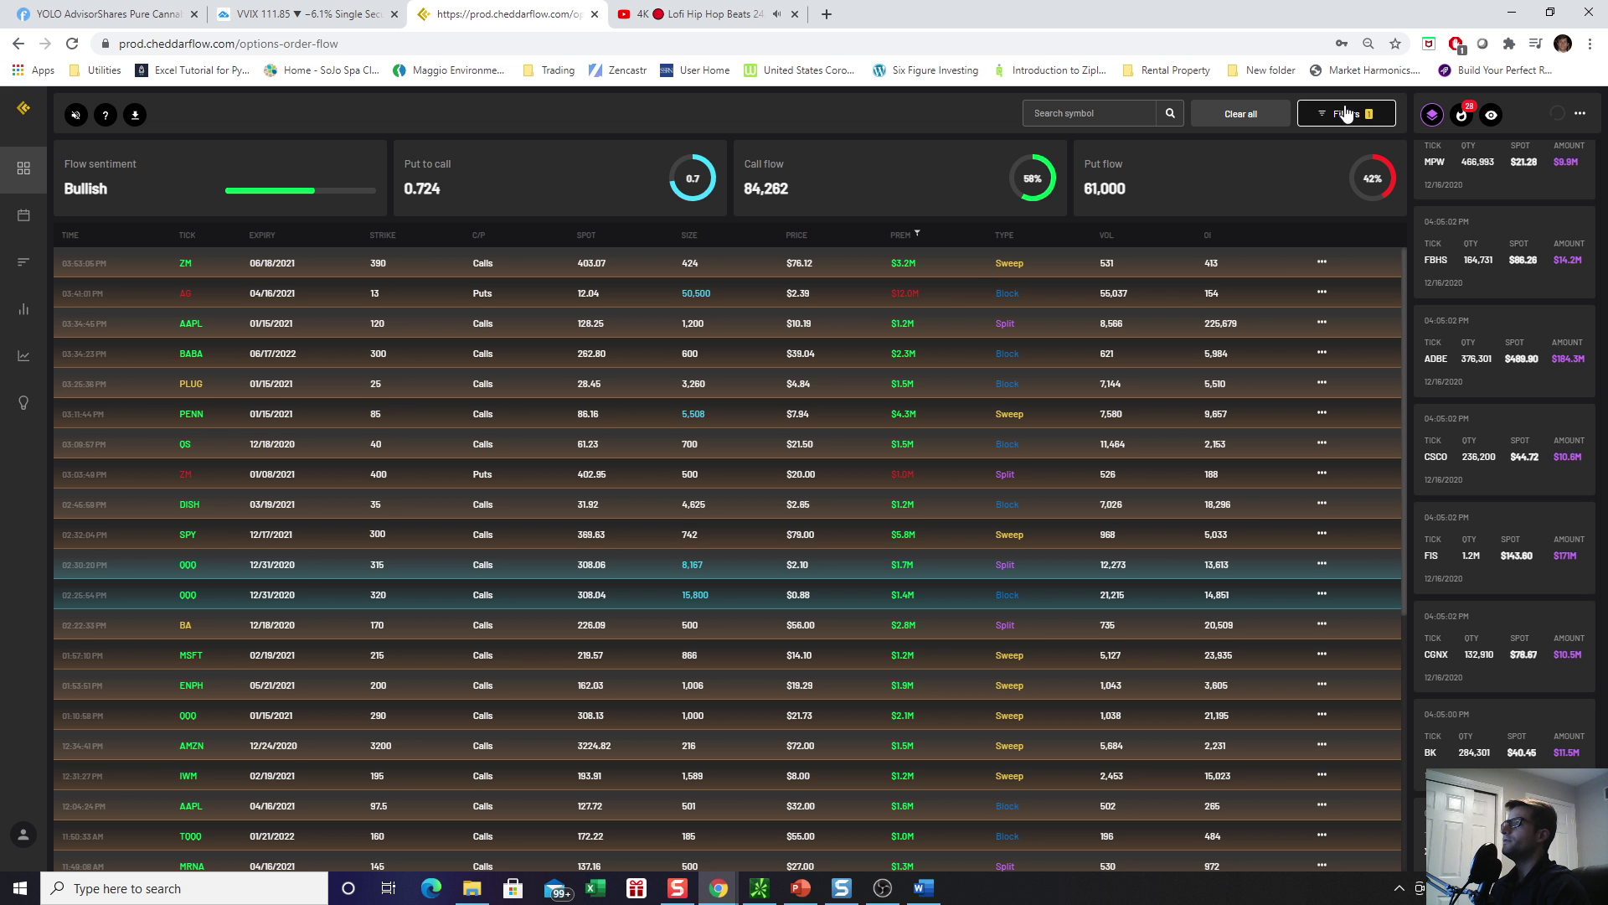
click(1342, 126)
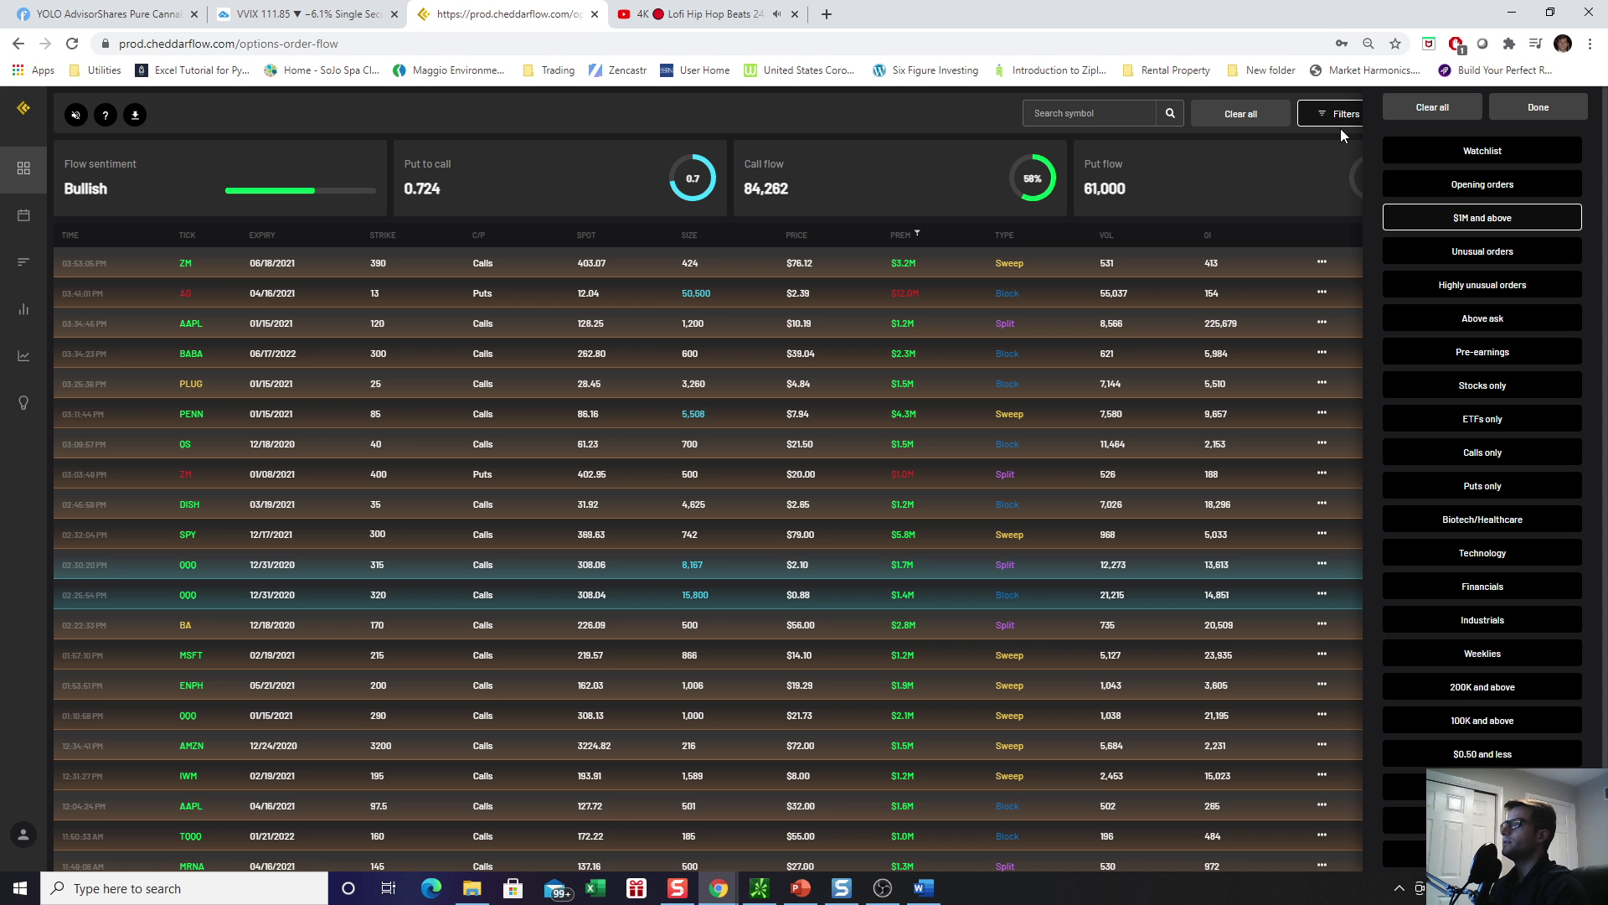
click(1527, 110)
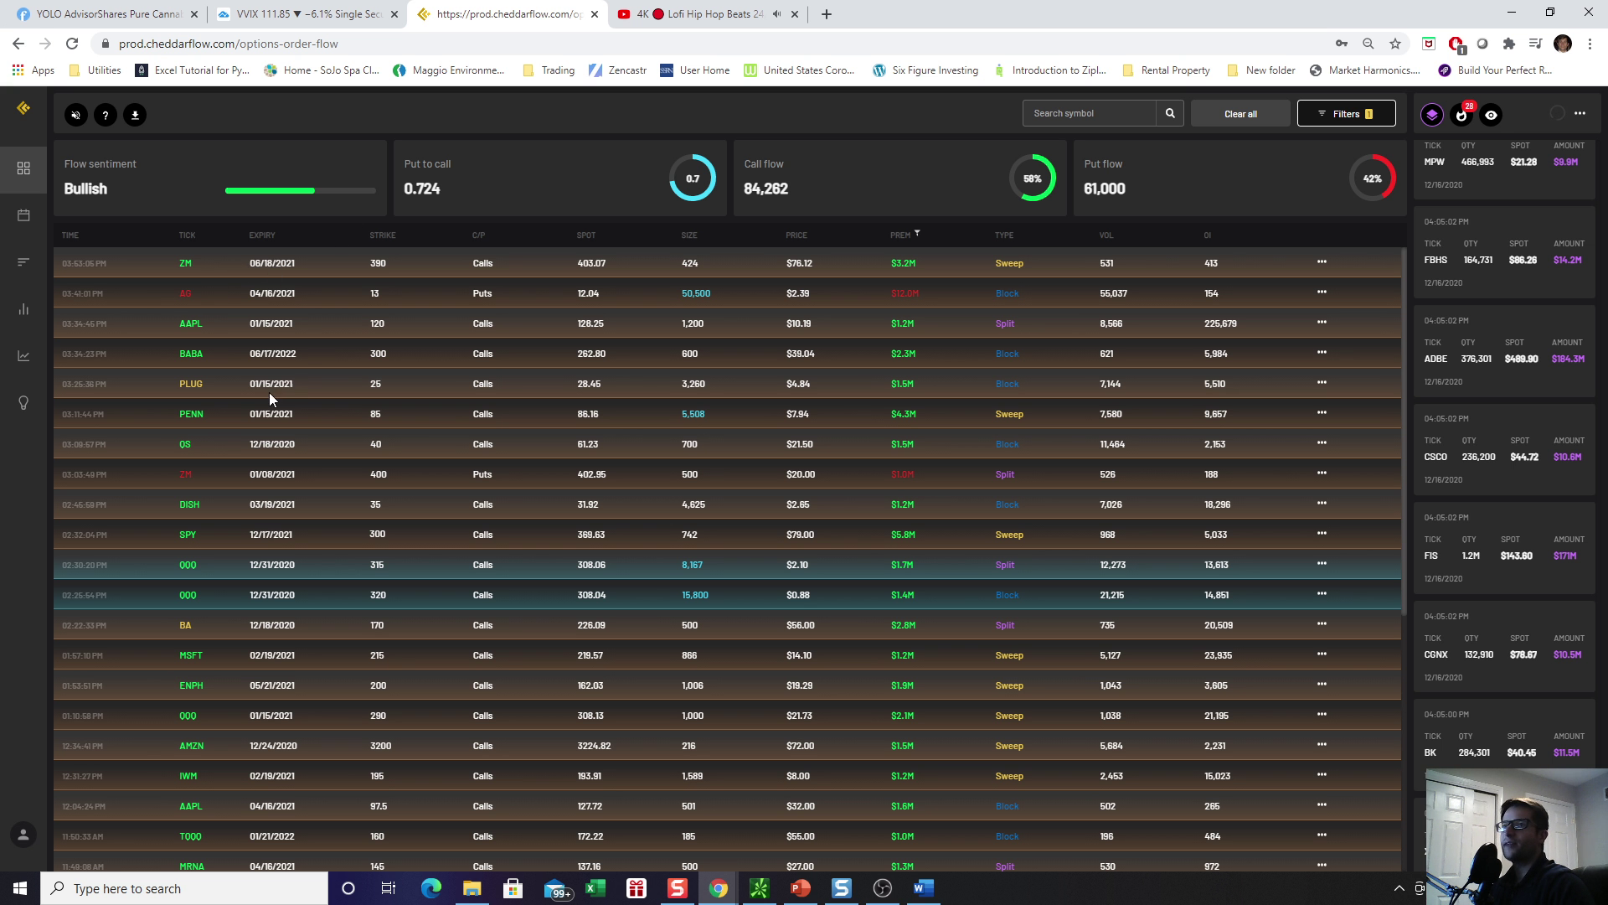
click(83, 14)
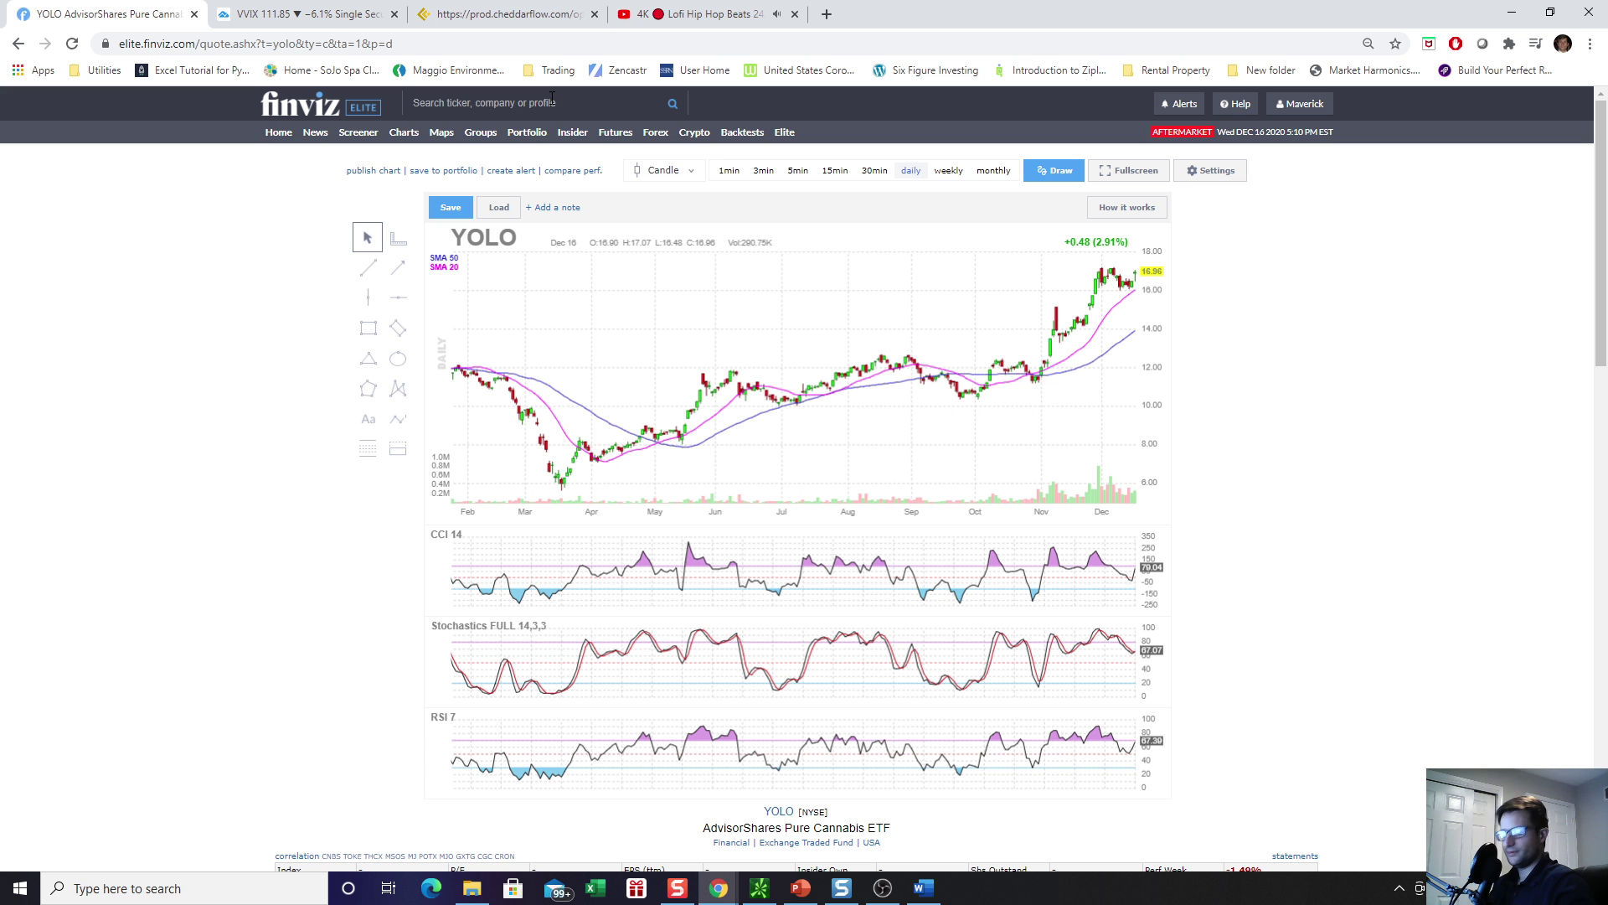
Look up the ZM daily chart on Finviz, then return to the Cheddar Flow order-flow list
click(552, 99)
text(zm)
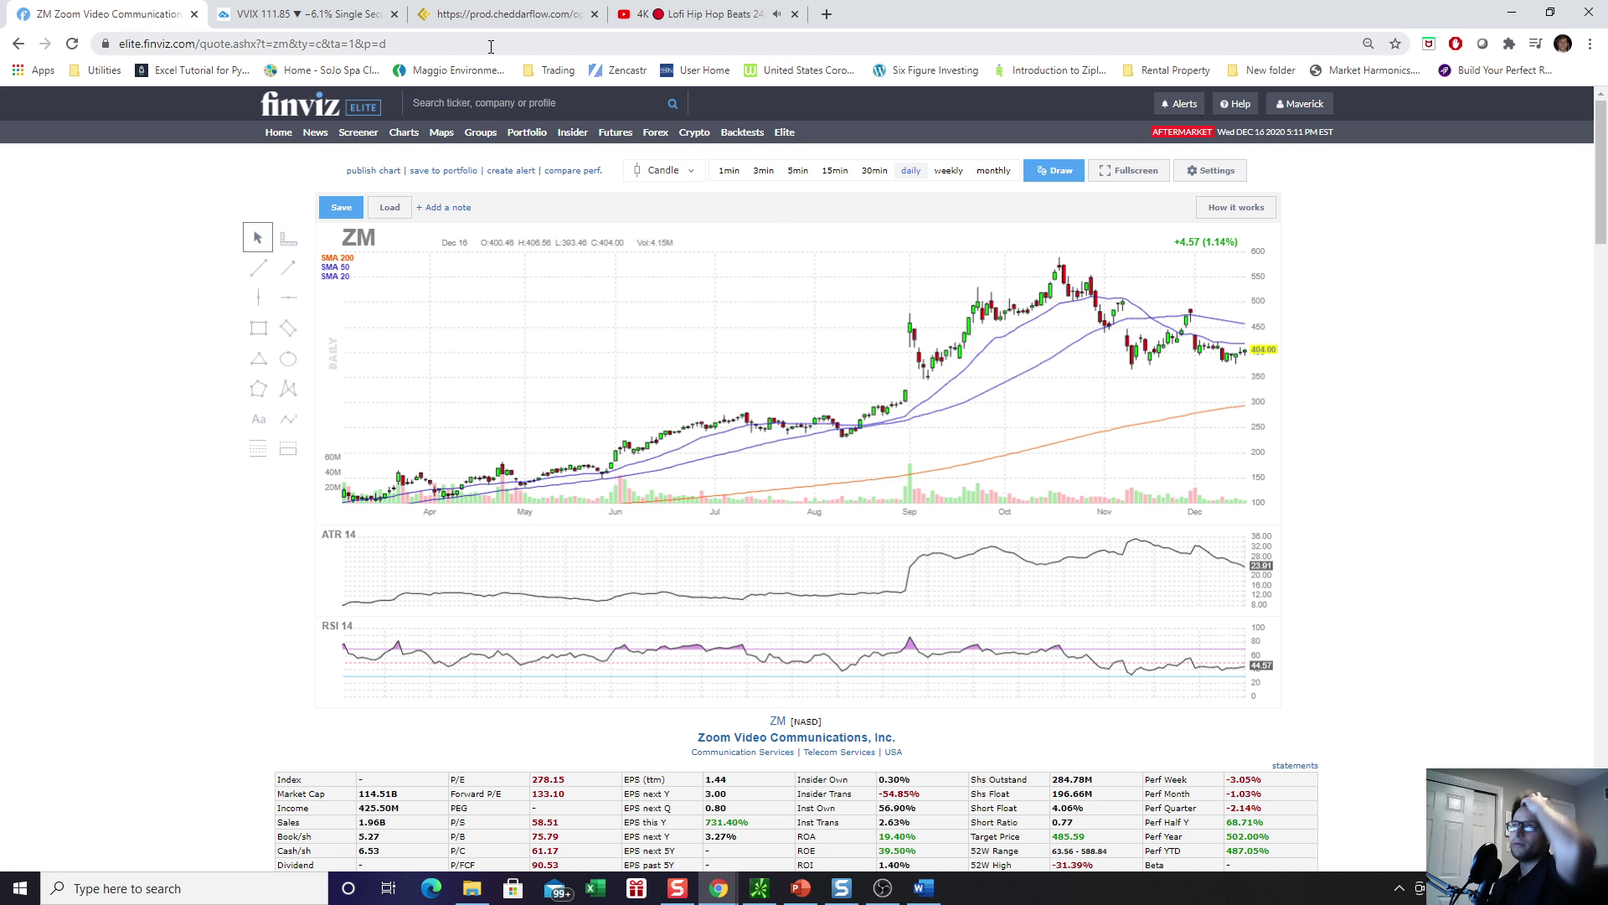
click(483, 14)
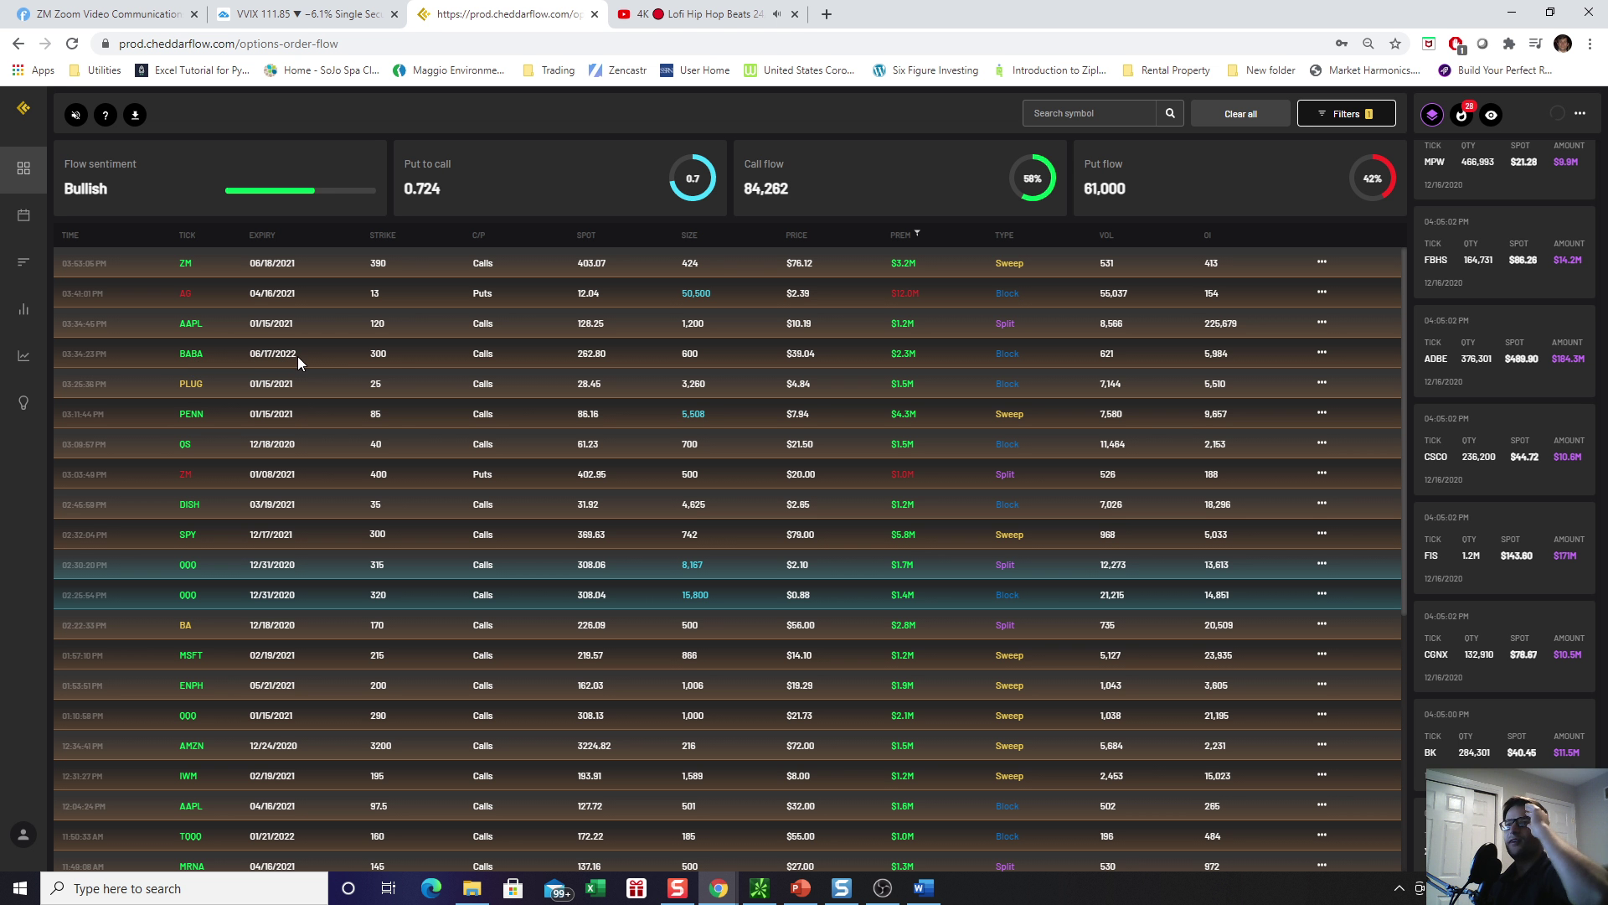
Search 'baba' on Finviz to bring up Alibaba's daily chart, near 261.89
click(100, 15)
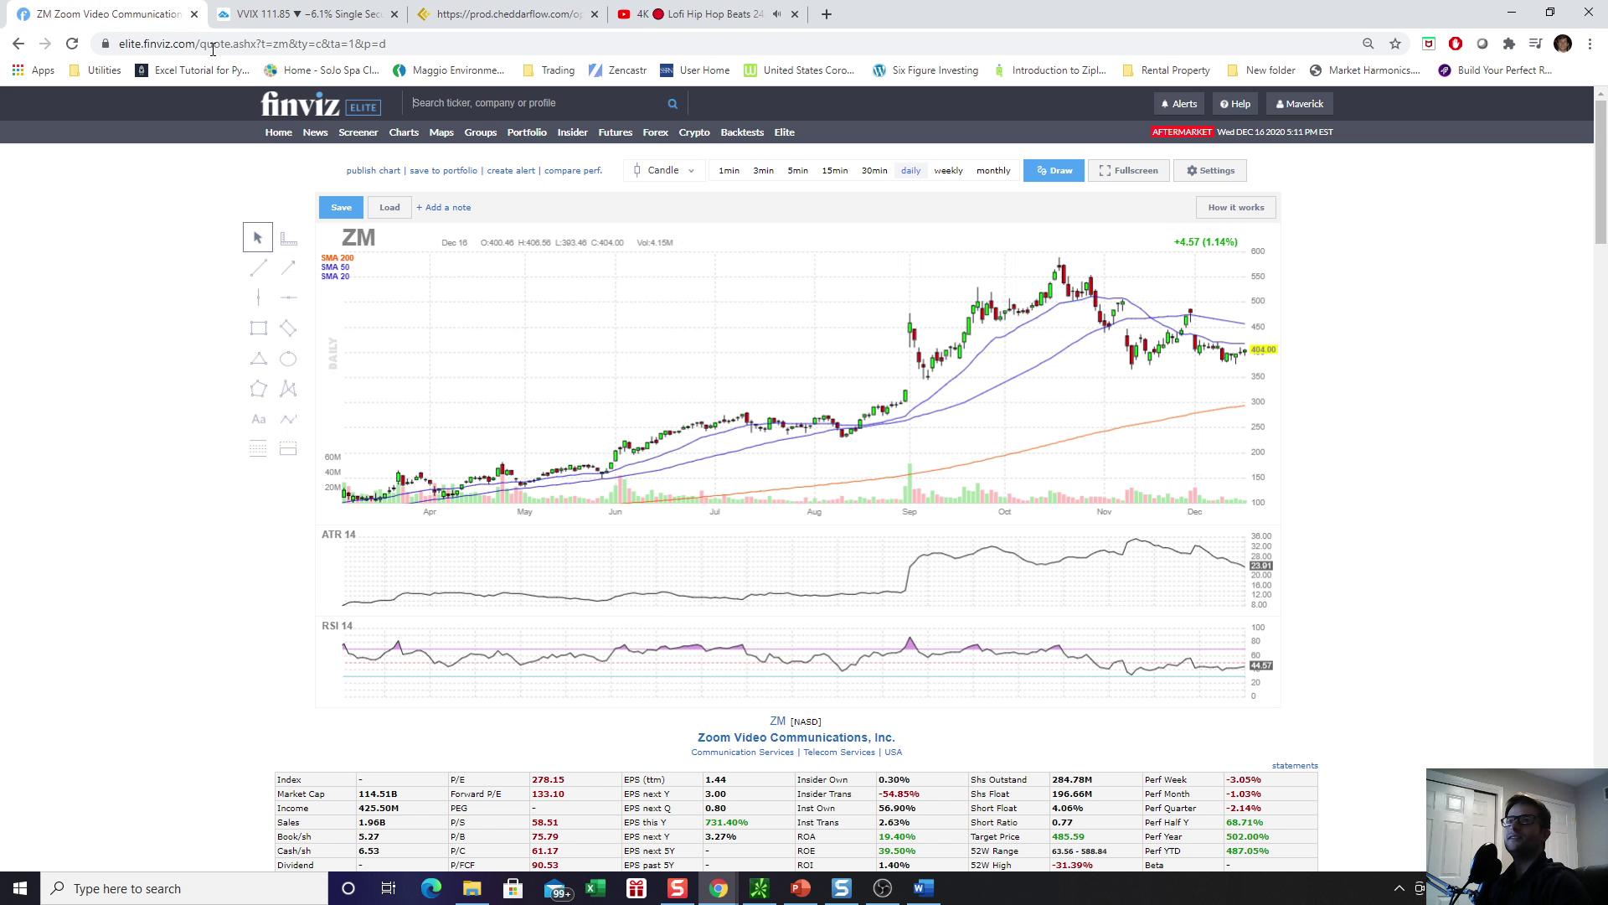
text(baba)
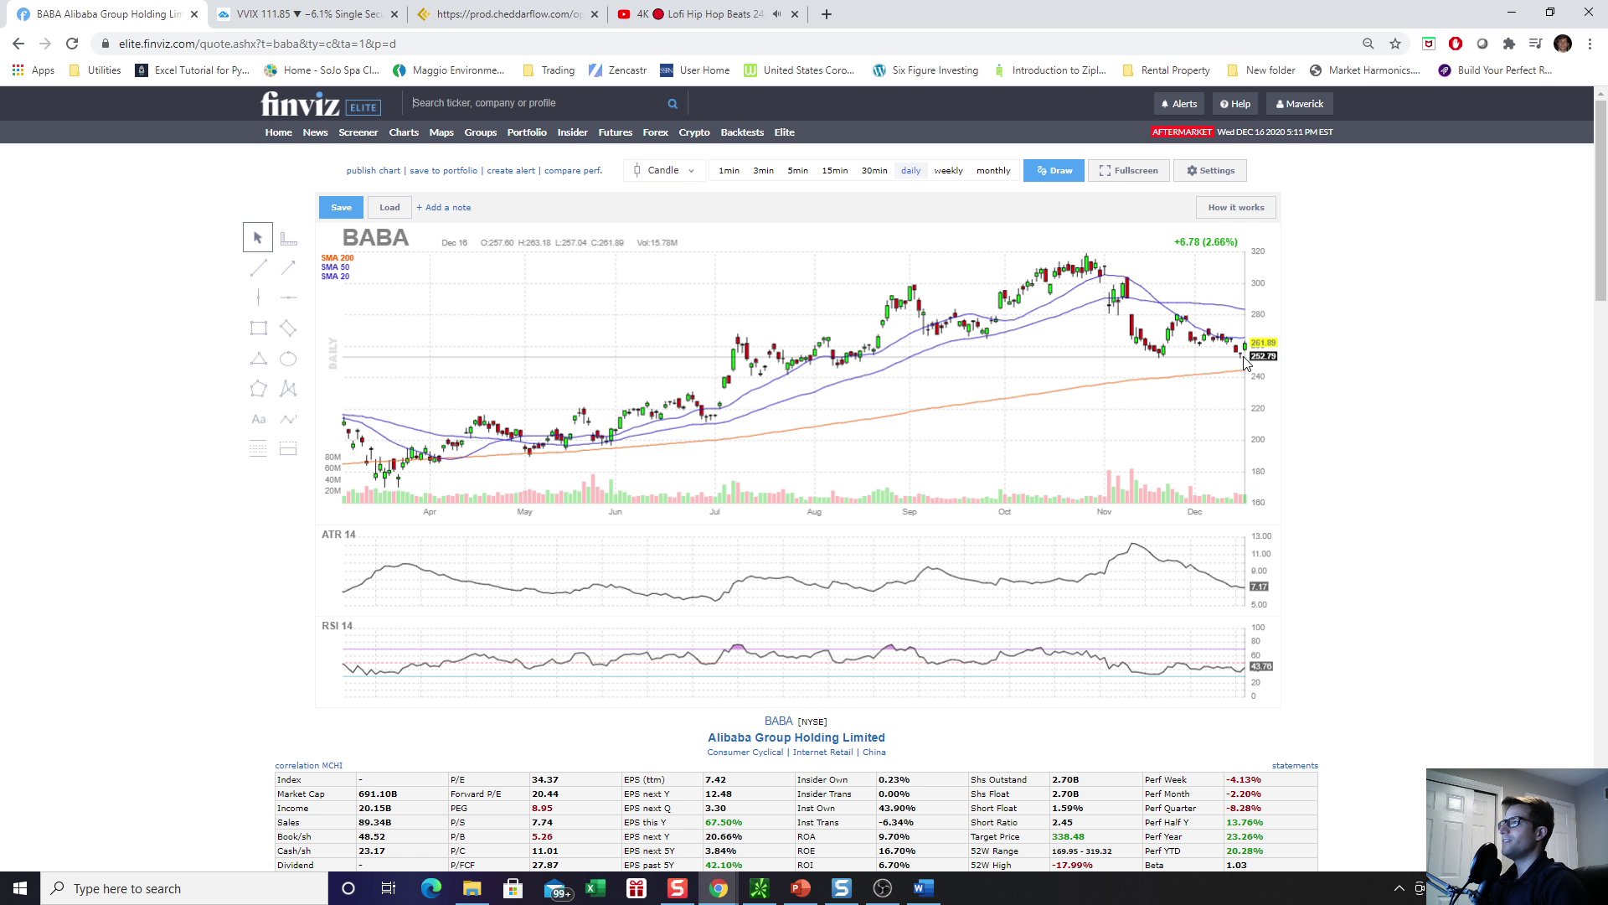
Load BABA on the thinkorswim daily chart (POC 267.36, price 261.89), then minimize thinkorswim
click(759, 888)
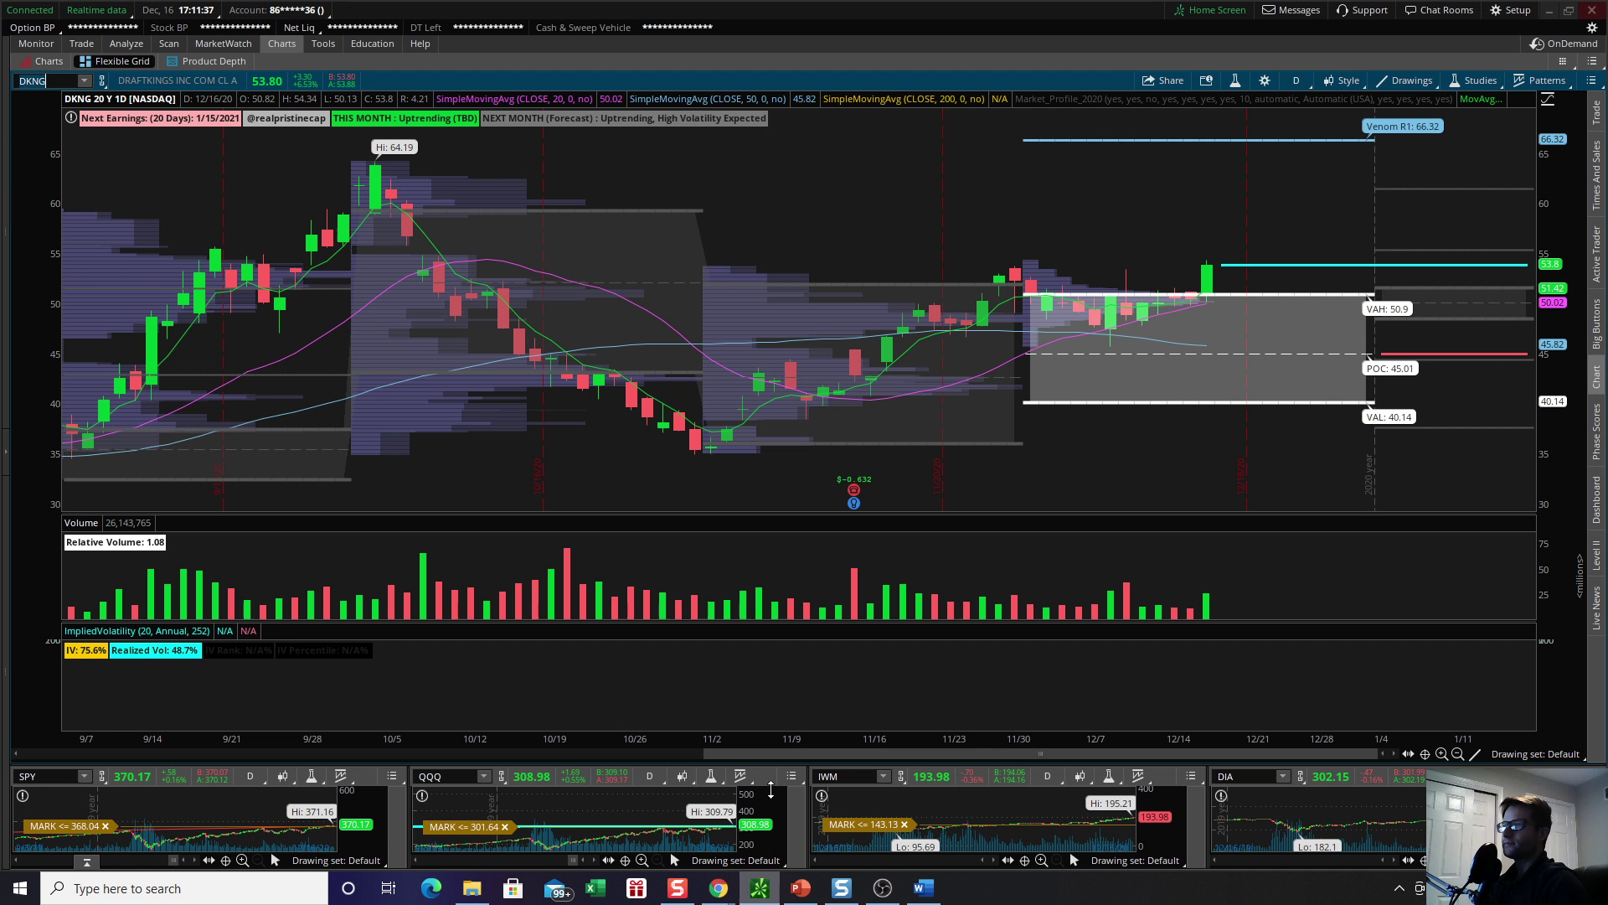
click(47, 81)
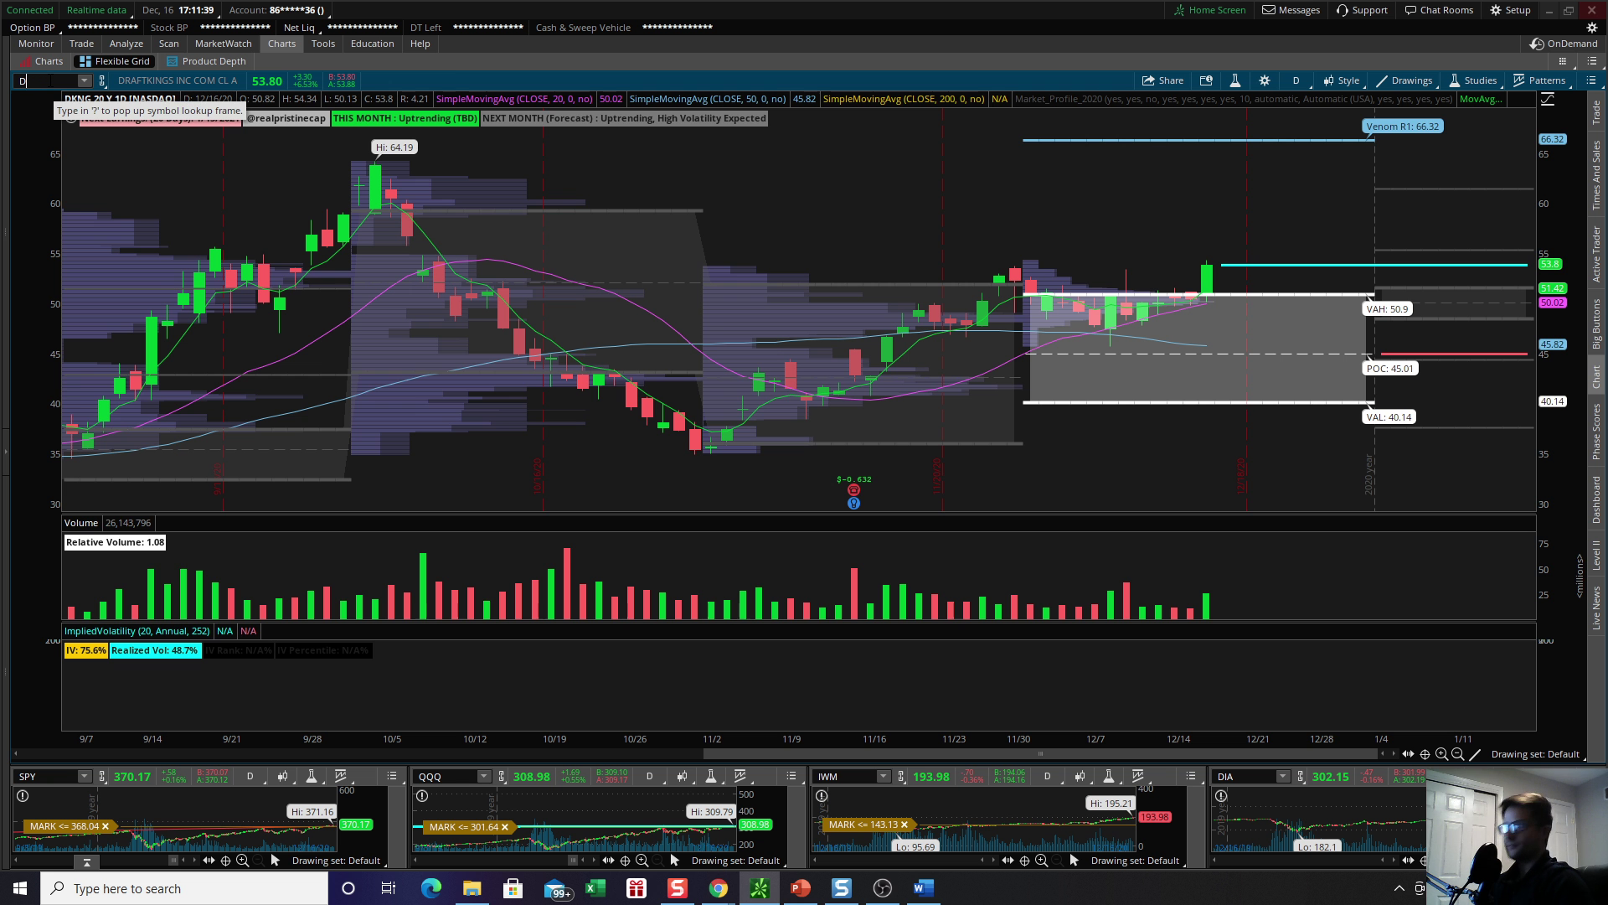
text(BABA)
key(Return)
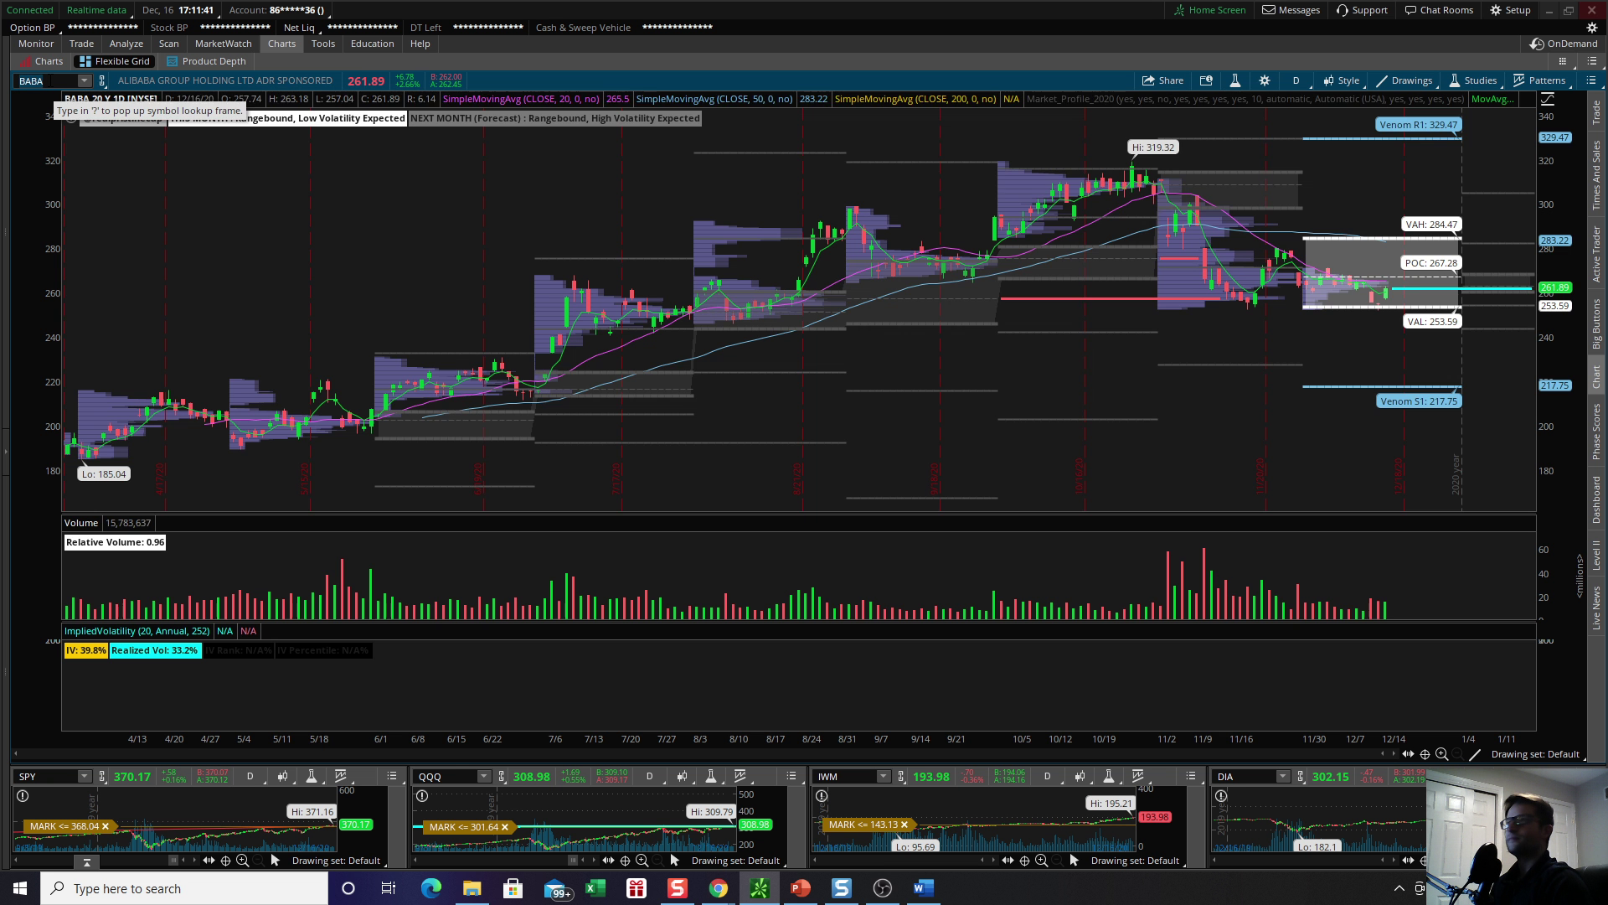
scroll(1215, 402, up, 3)
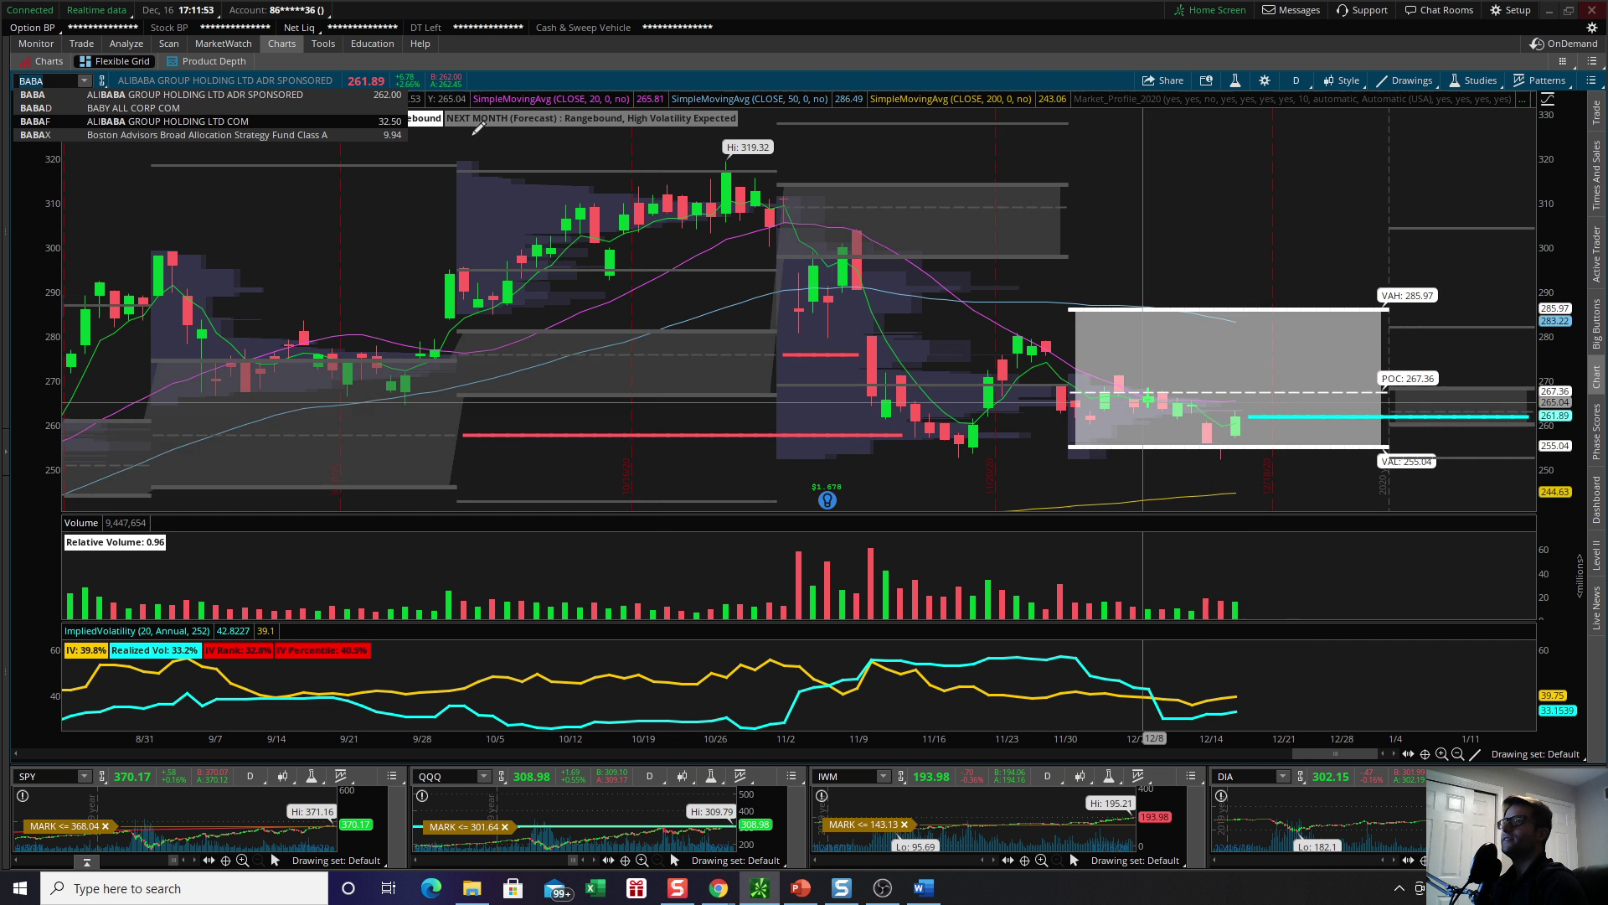
key(Return)
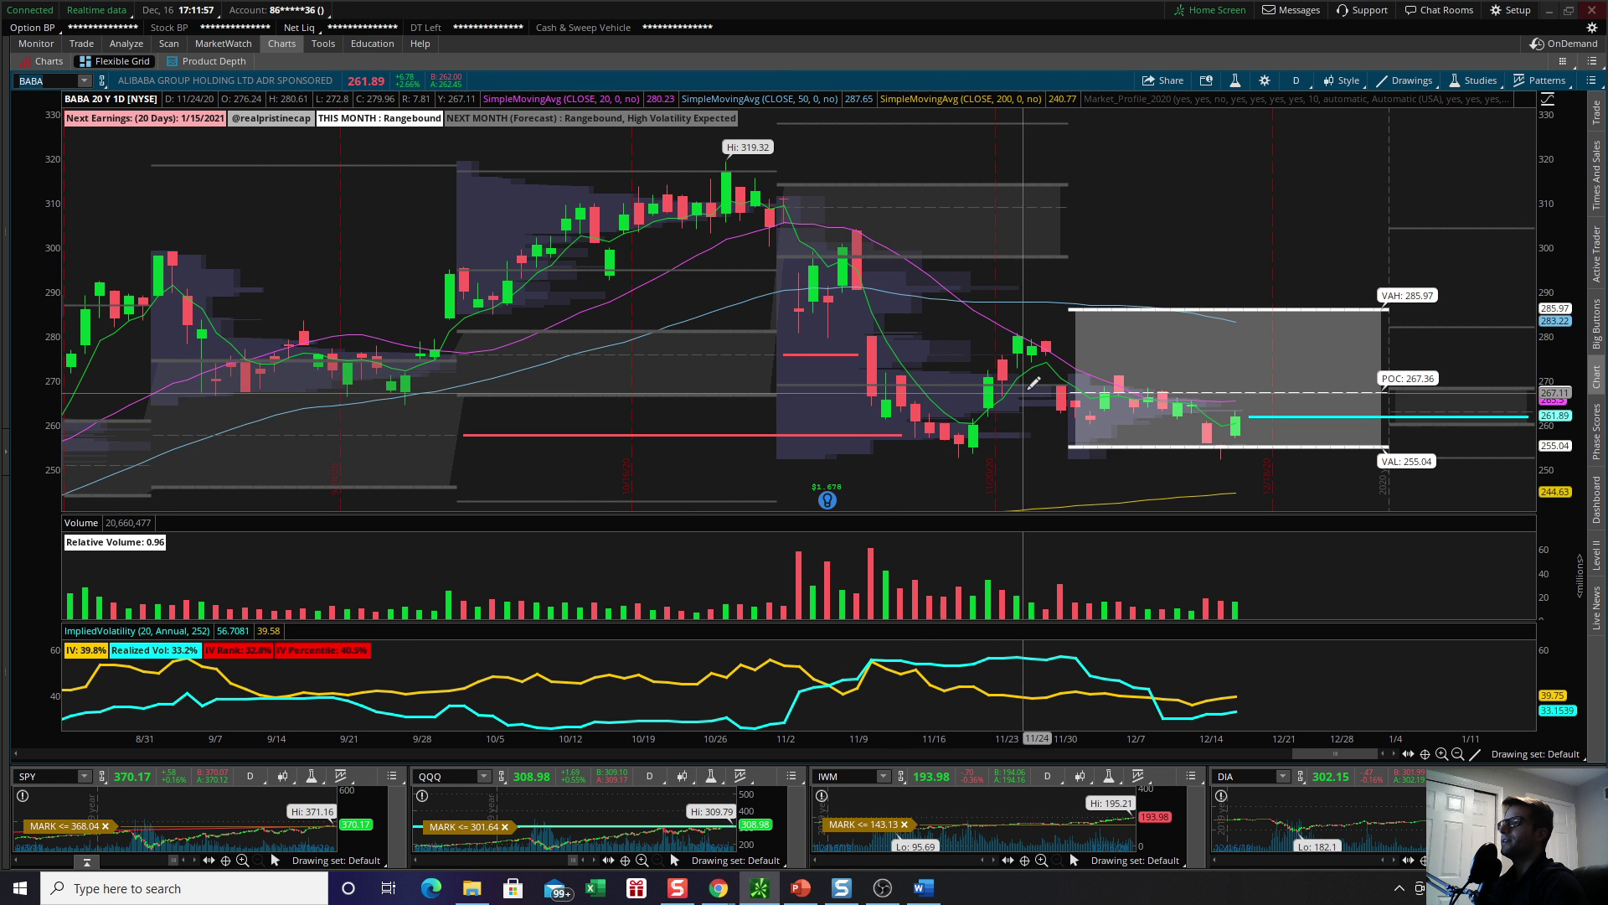
click(1549, 15)
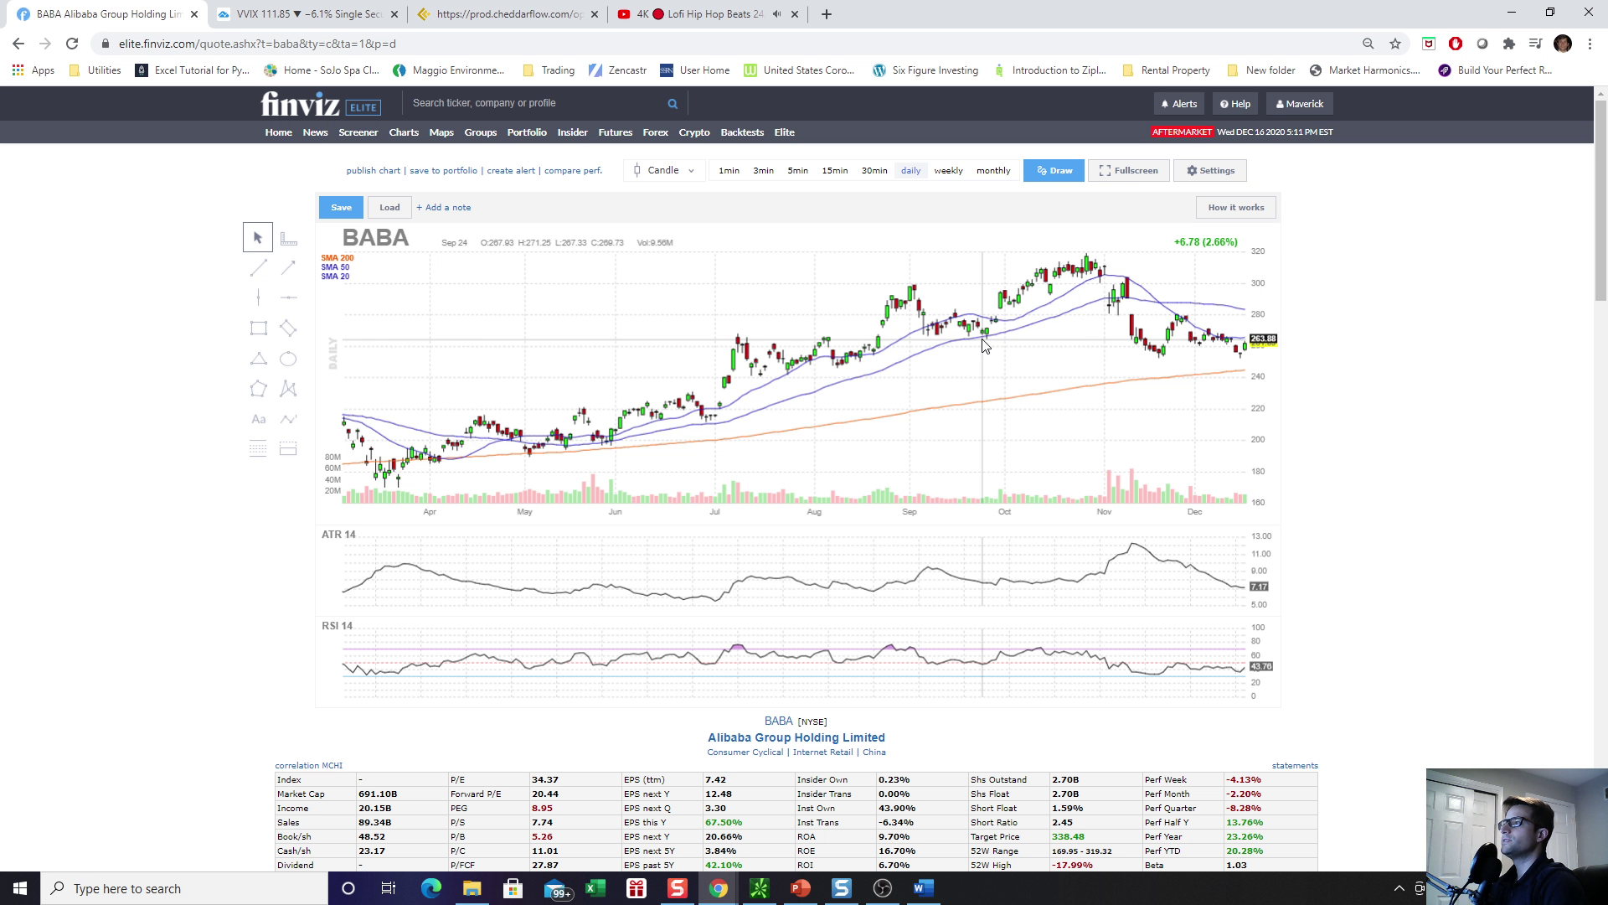
click(469, 15)
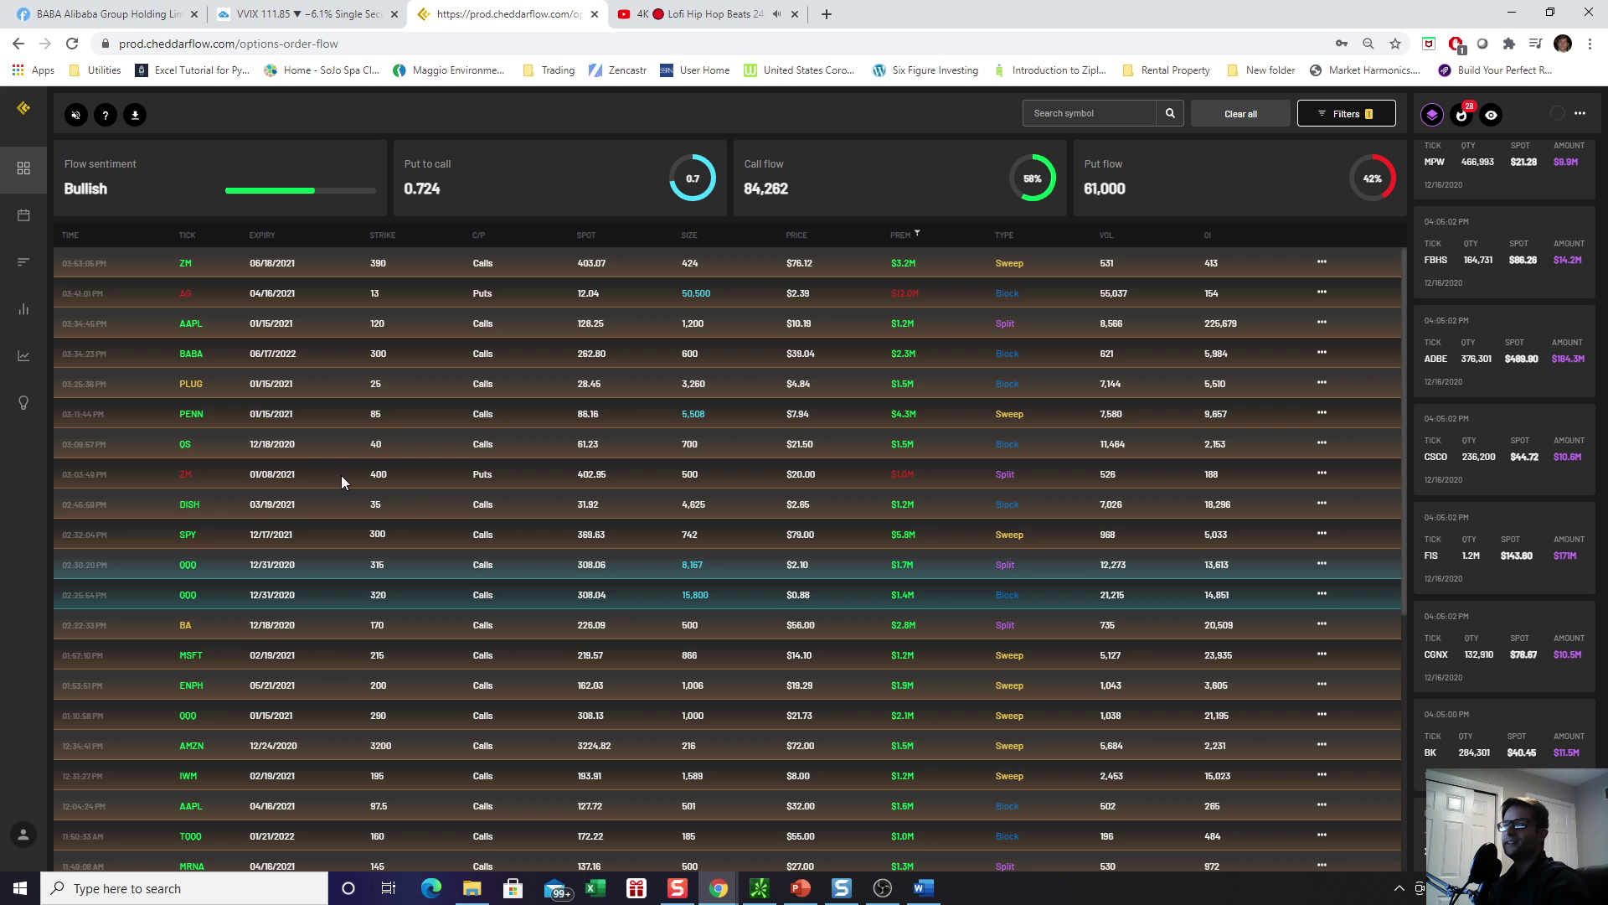
scroll(330, 487, down, 2)
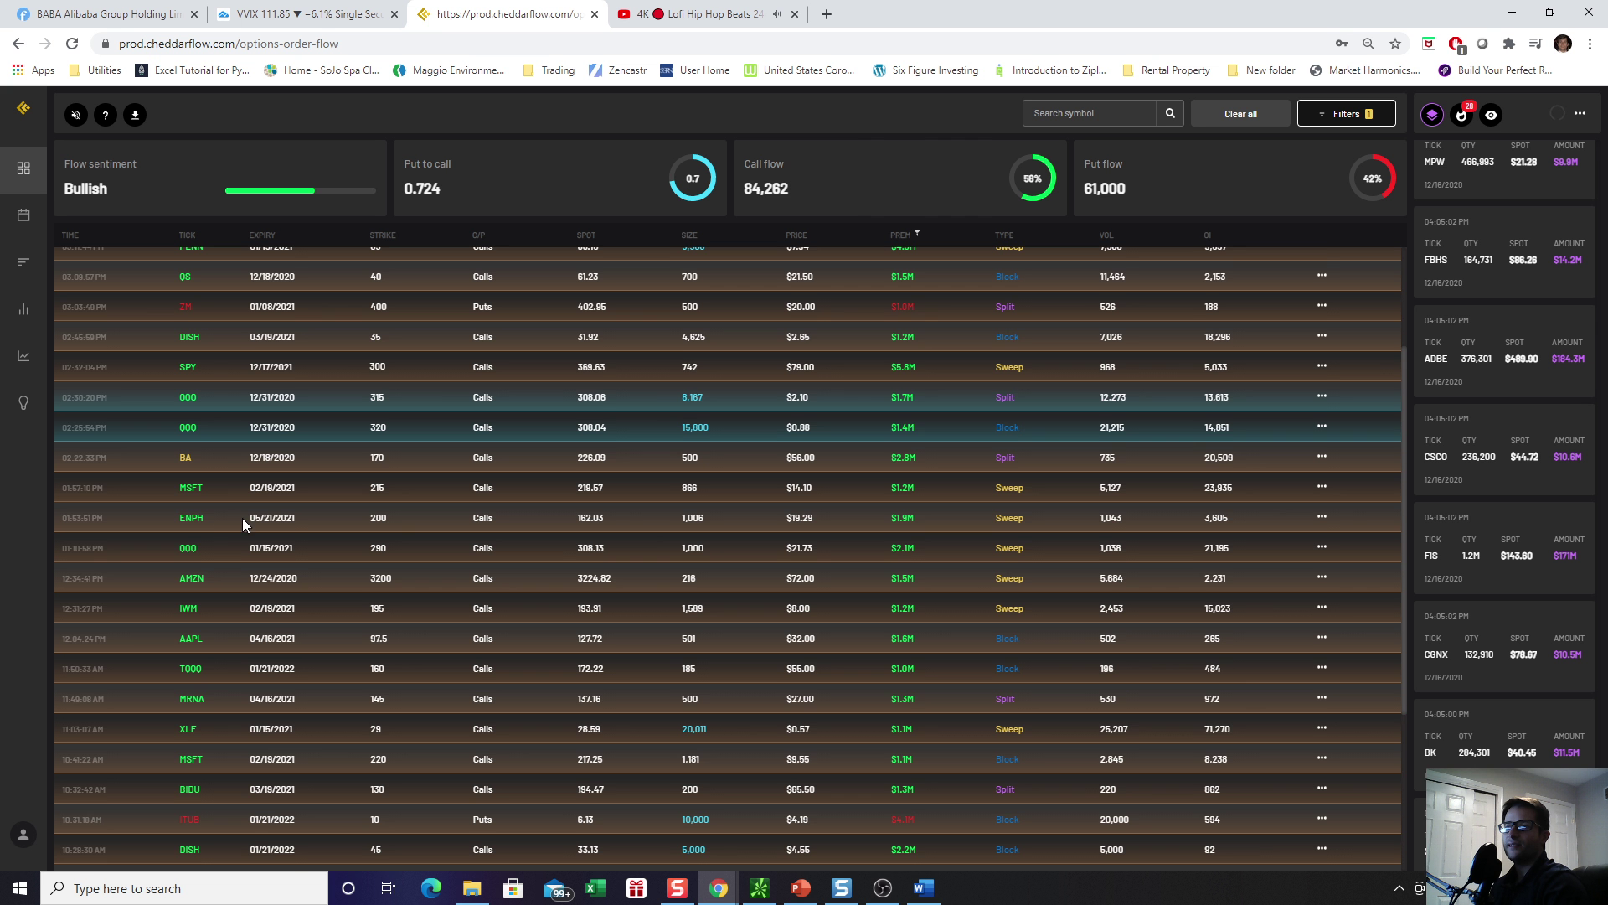
scroll(244, 516, up, 2)
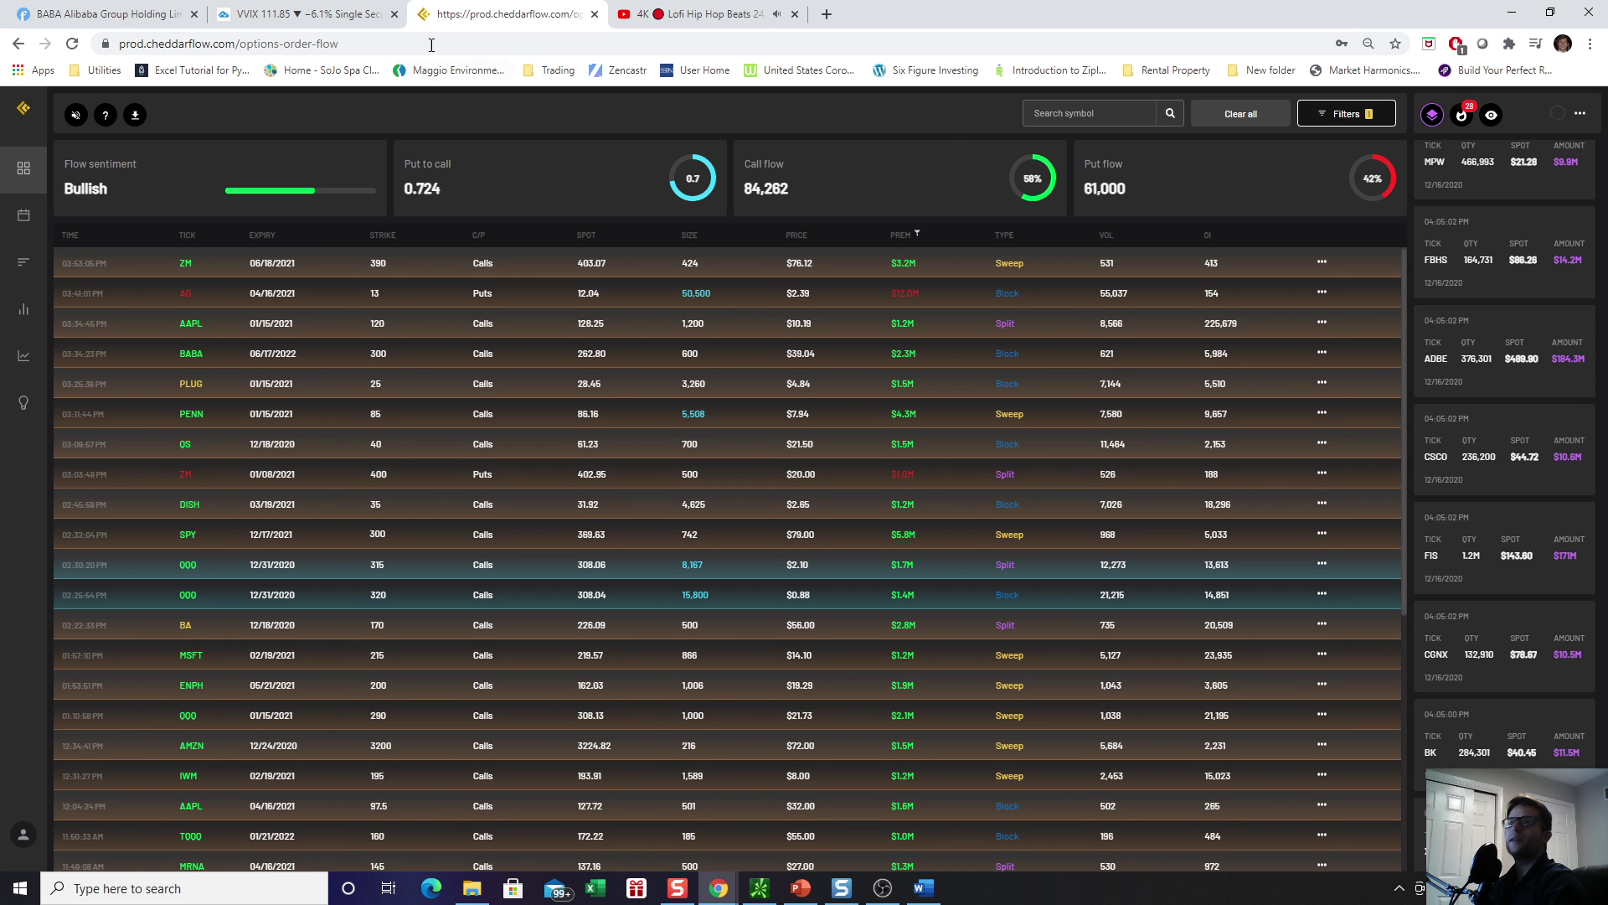
From the Finviz BABA page, search 'enph' to open the Enphase Energy quote page
click(105, 15)
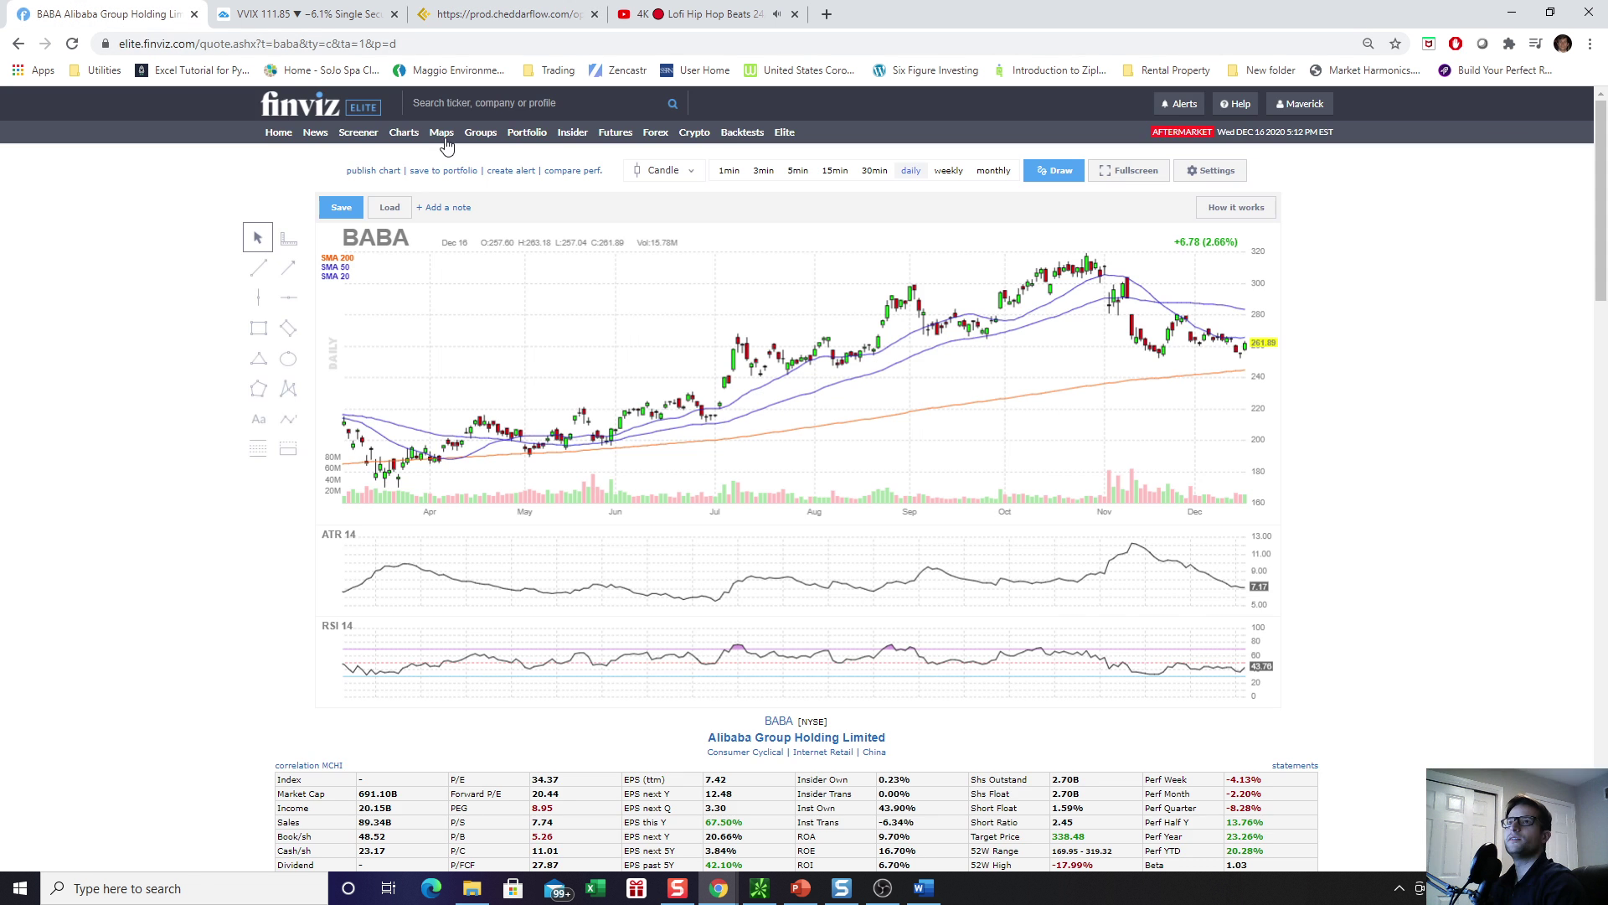
click(524, 107)
text(enph)
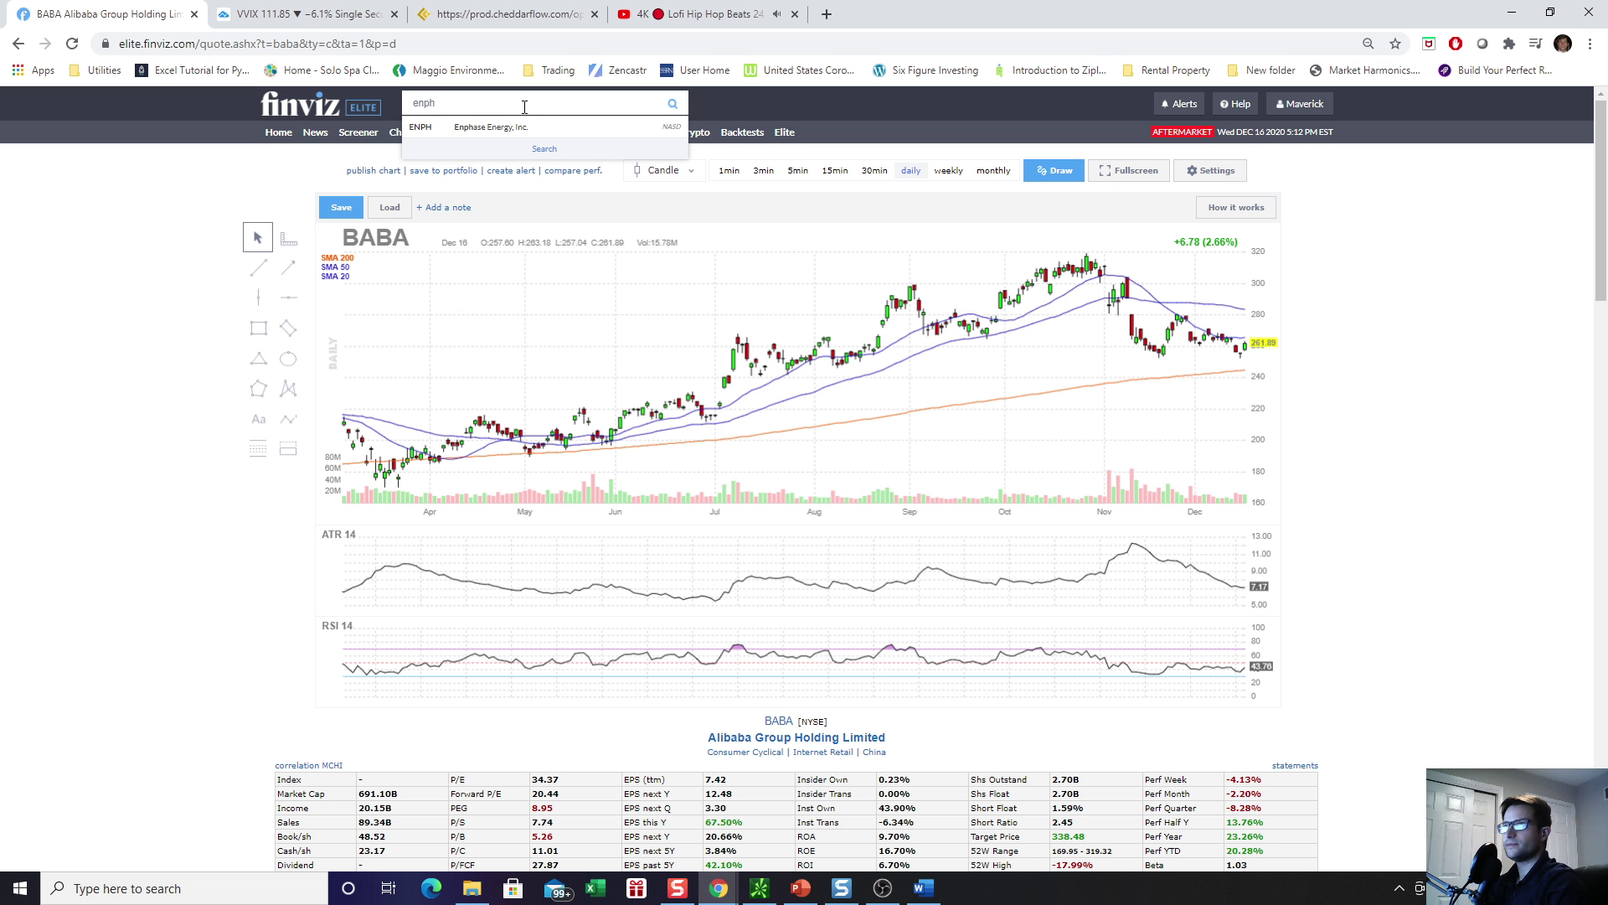
key(Return)
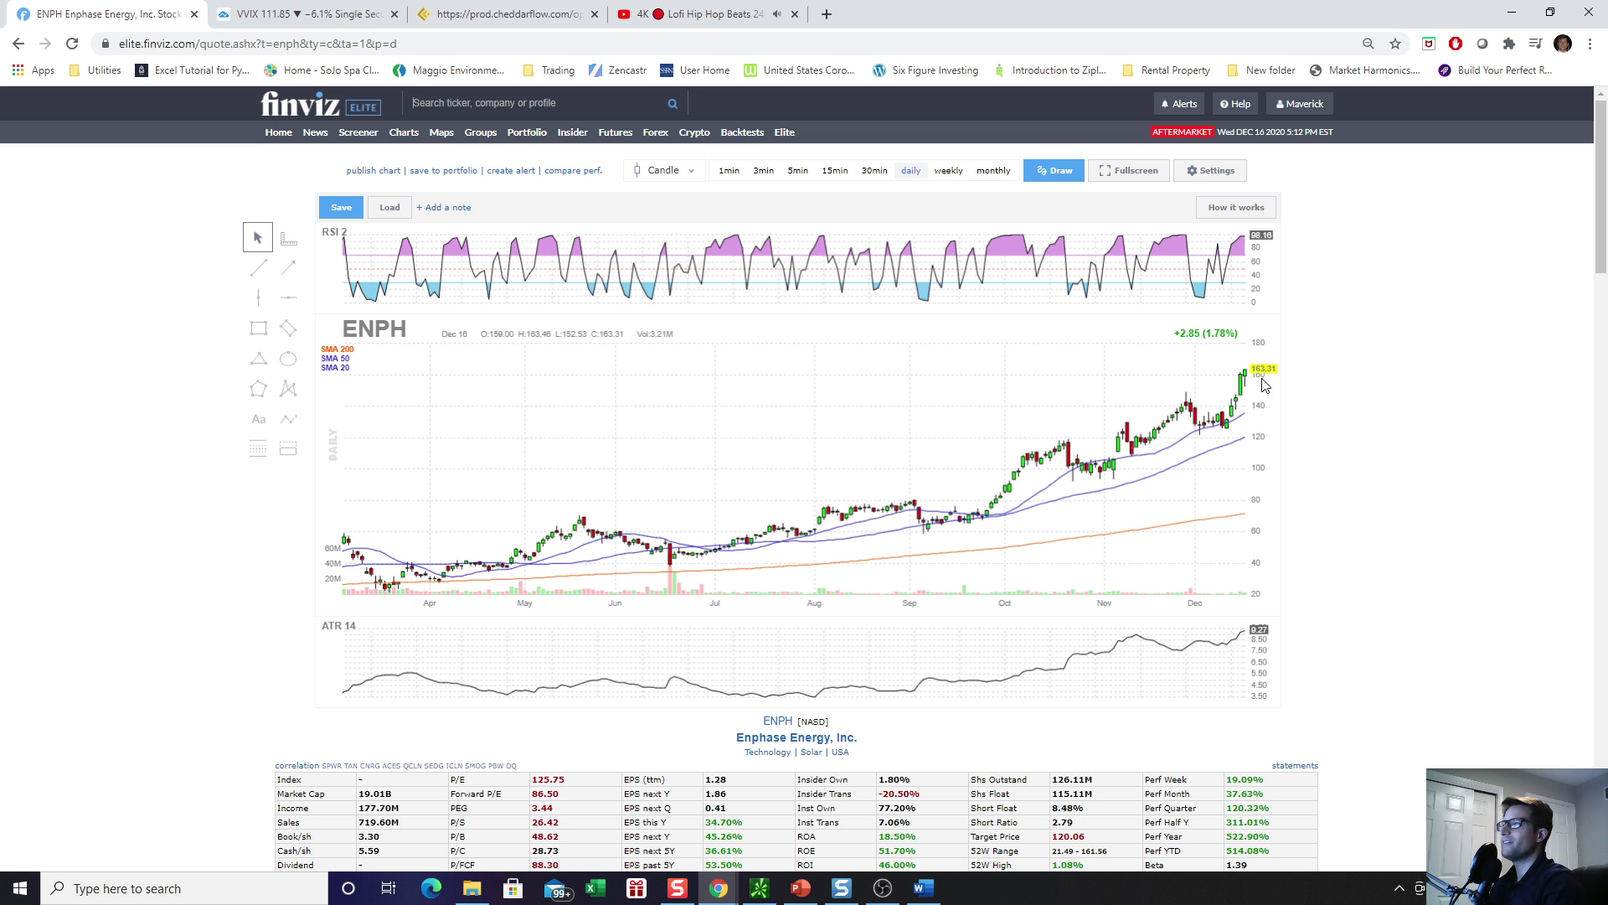
Scroll down and back up the Cheddarflow order flow, then return to the Finviz ENPH chart
click(502, 13)
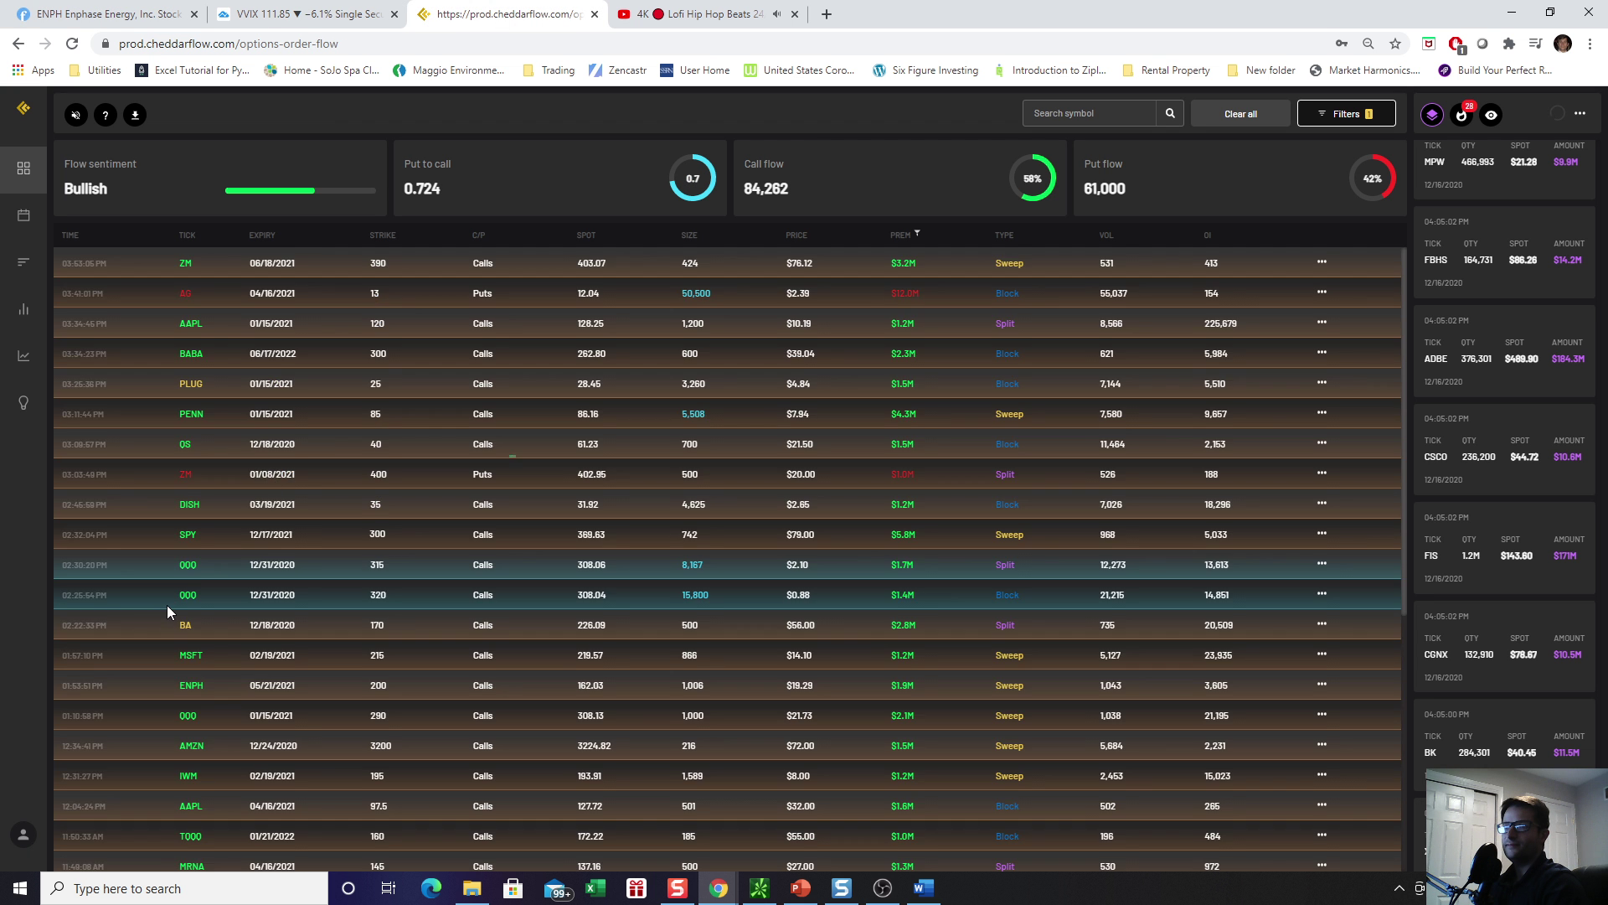
scroll(168, 608, down, 3)
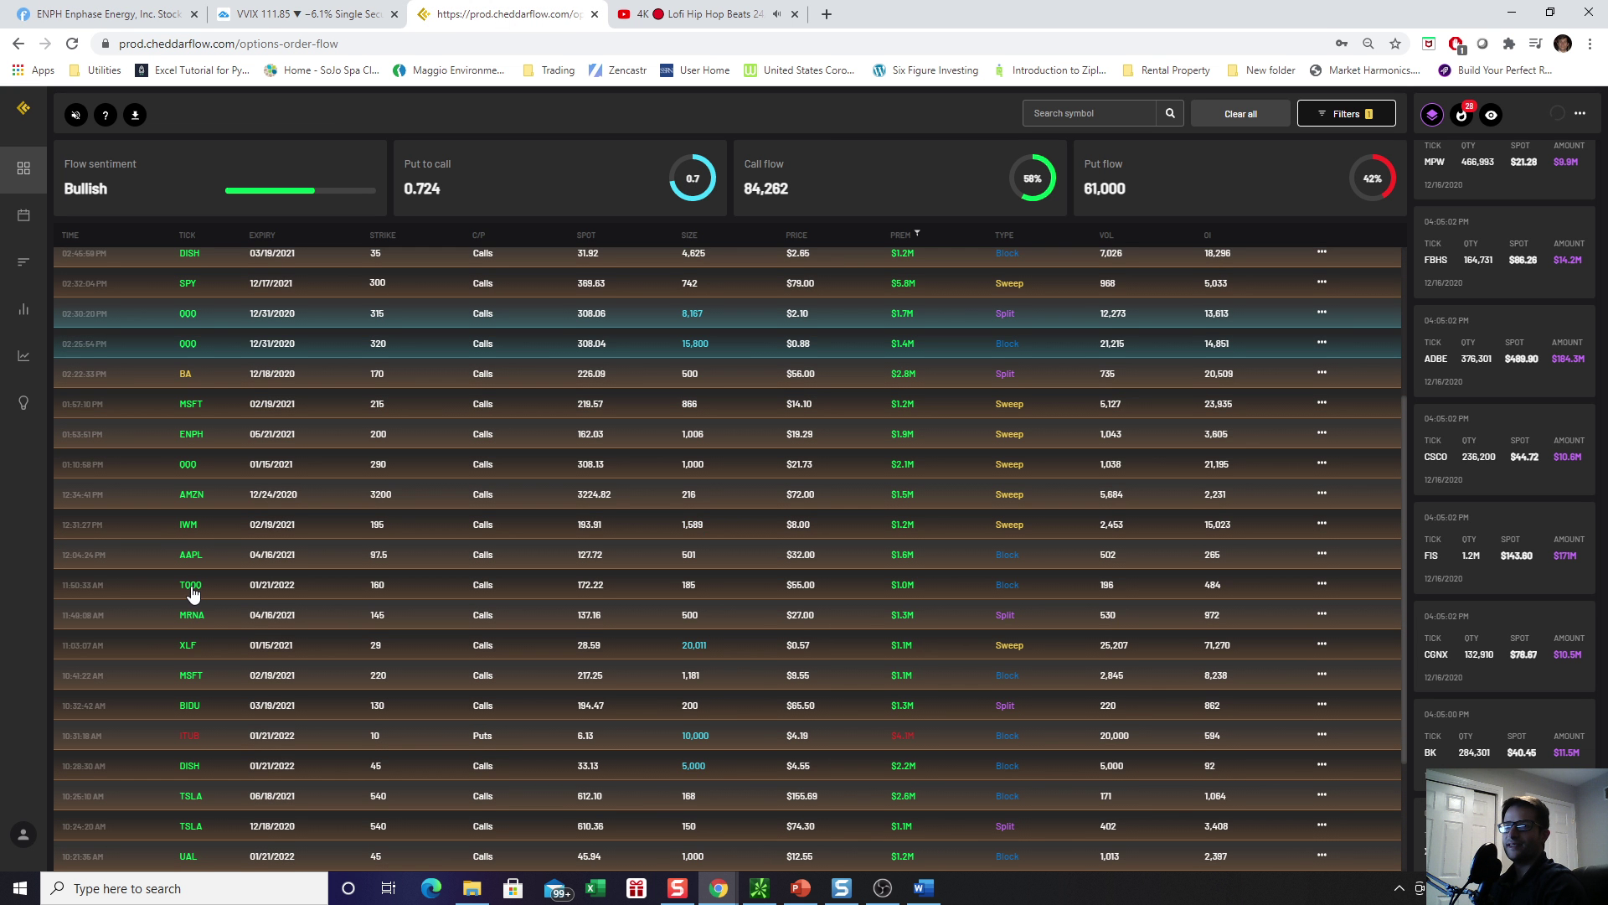
scroll(191, 592, down, 1)
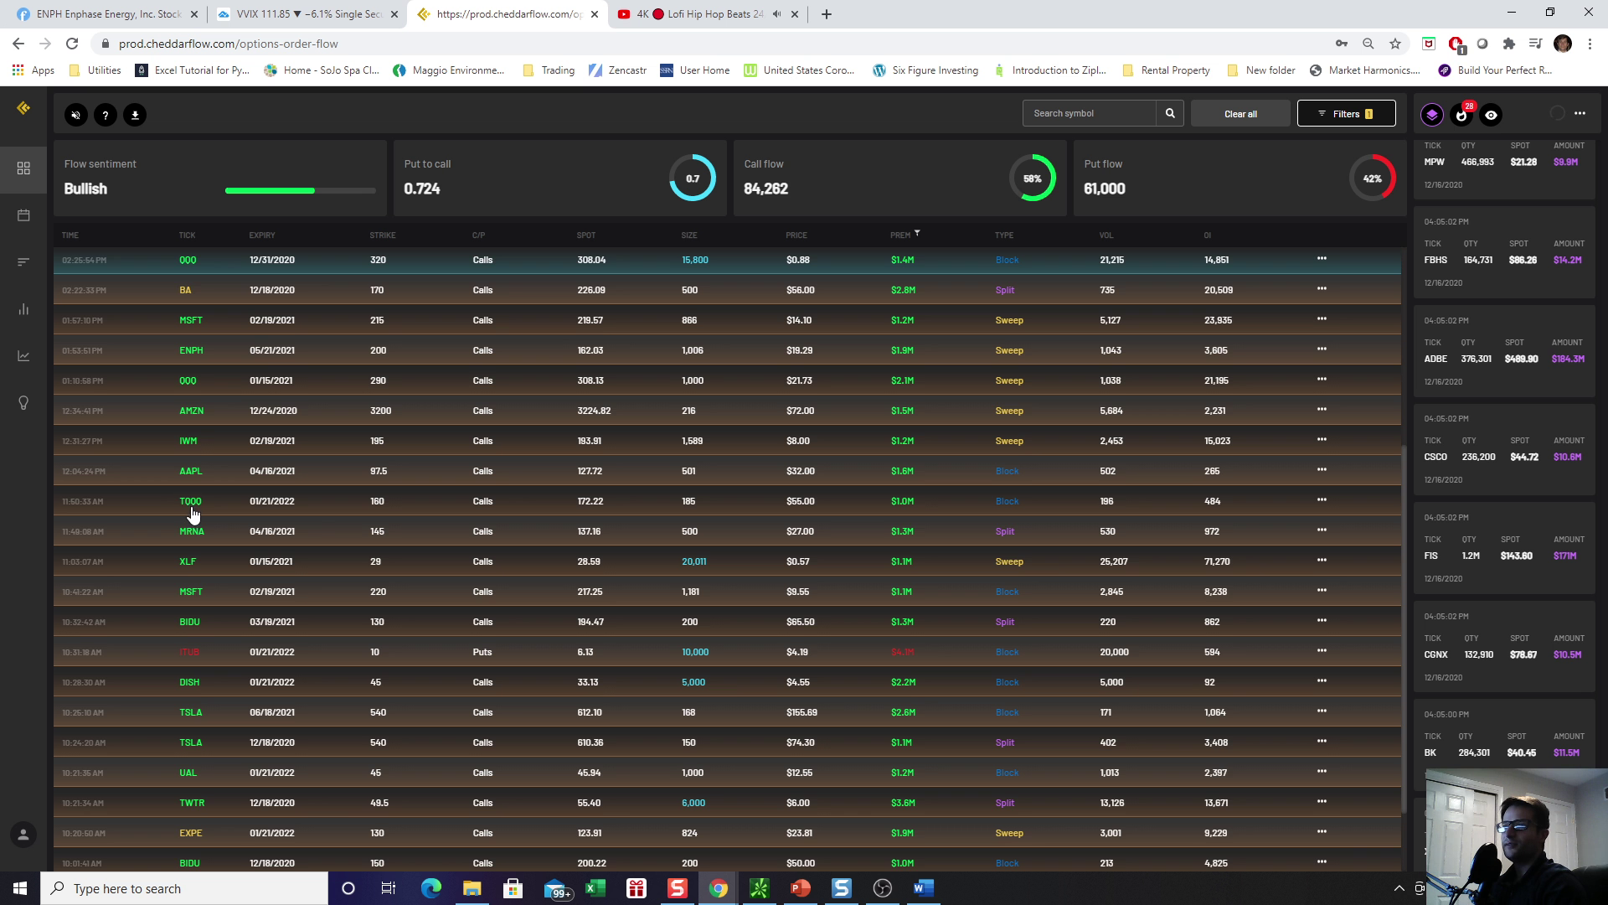
scroll(191, 508, down, 1)
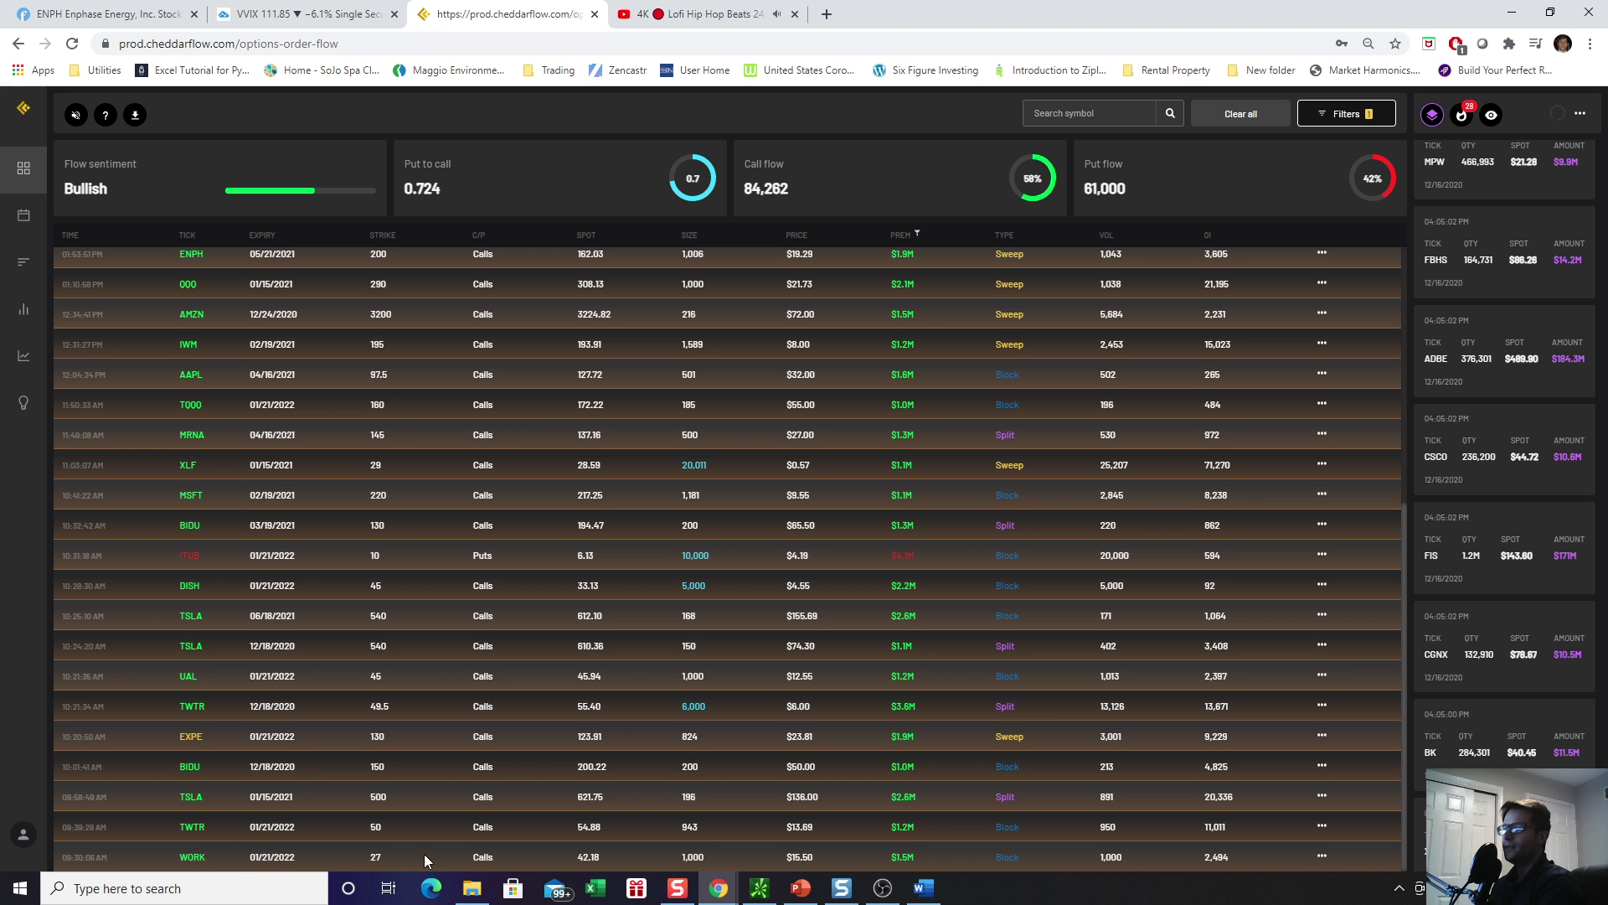
scroll(348, 262, up, 3)
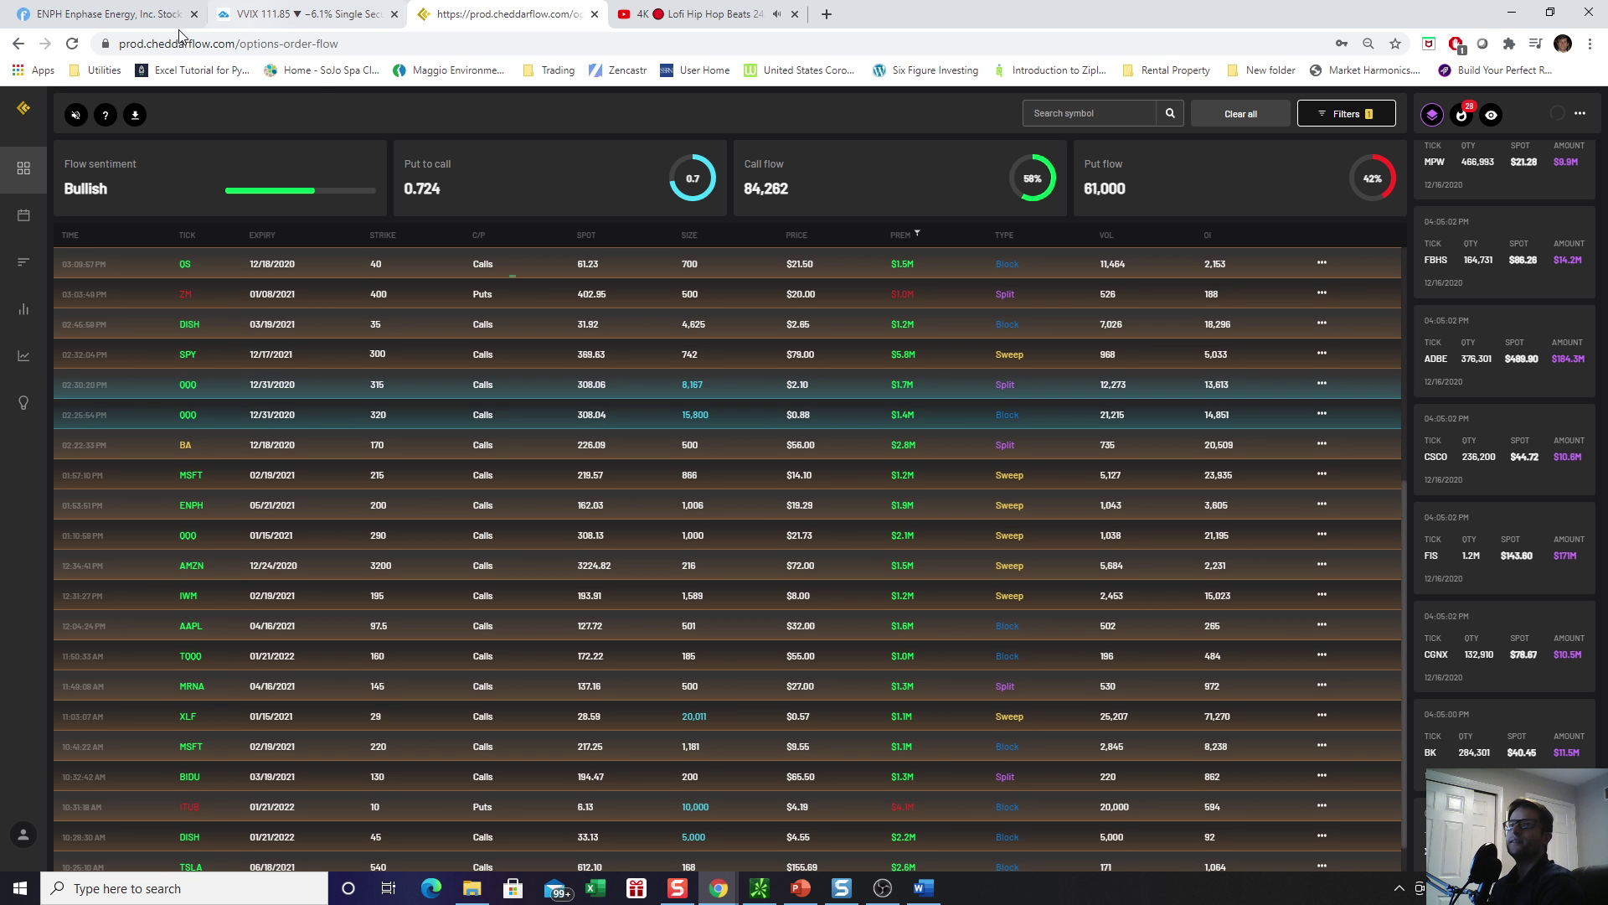
click(107, 15)
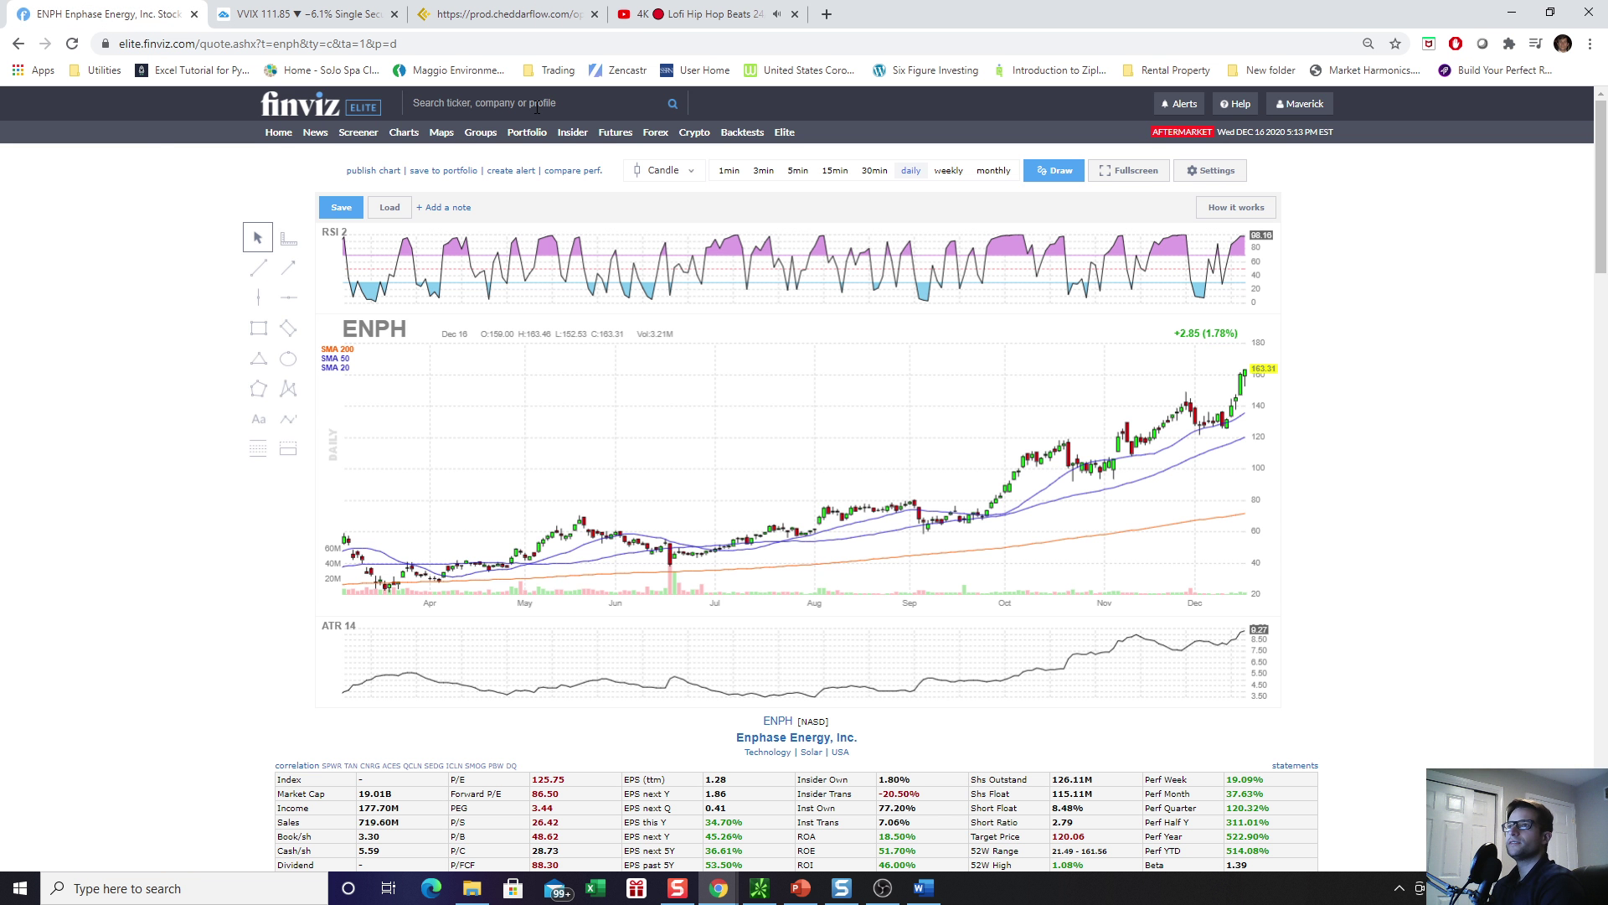
Search 'work' on Finviz to load Slack's daily chart at 42.61
click(541, 110)
text(work)
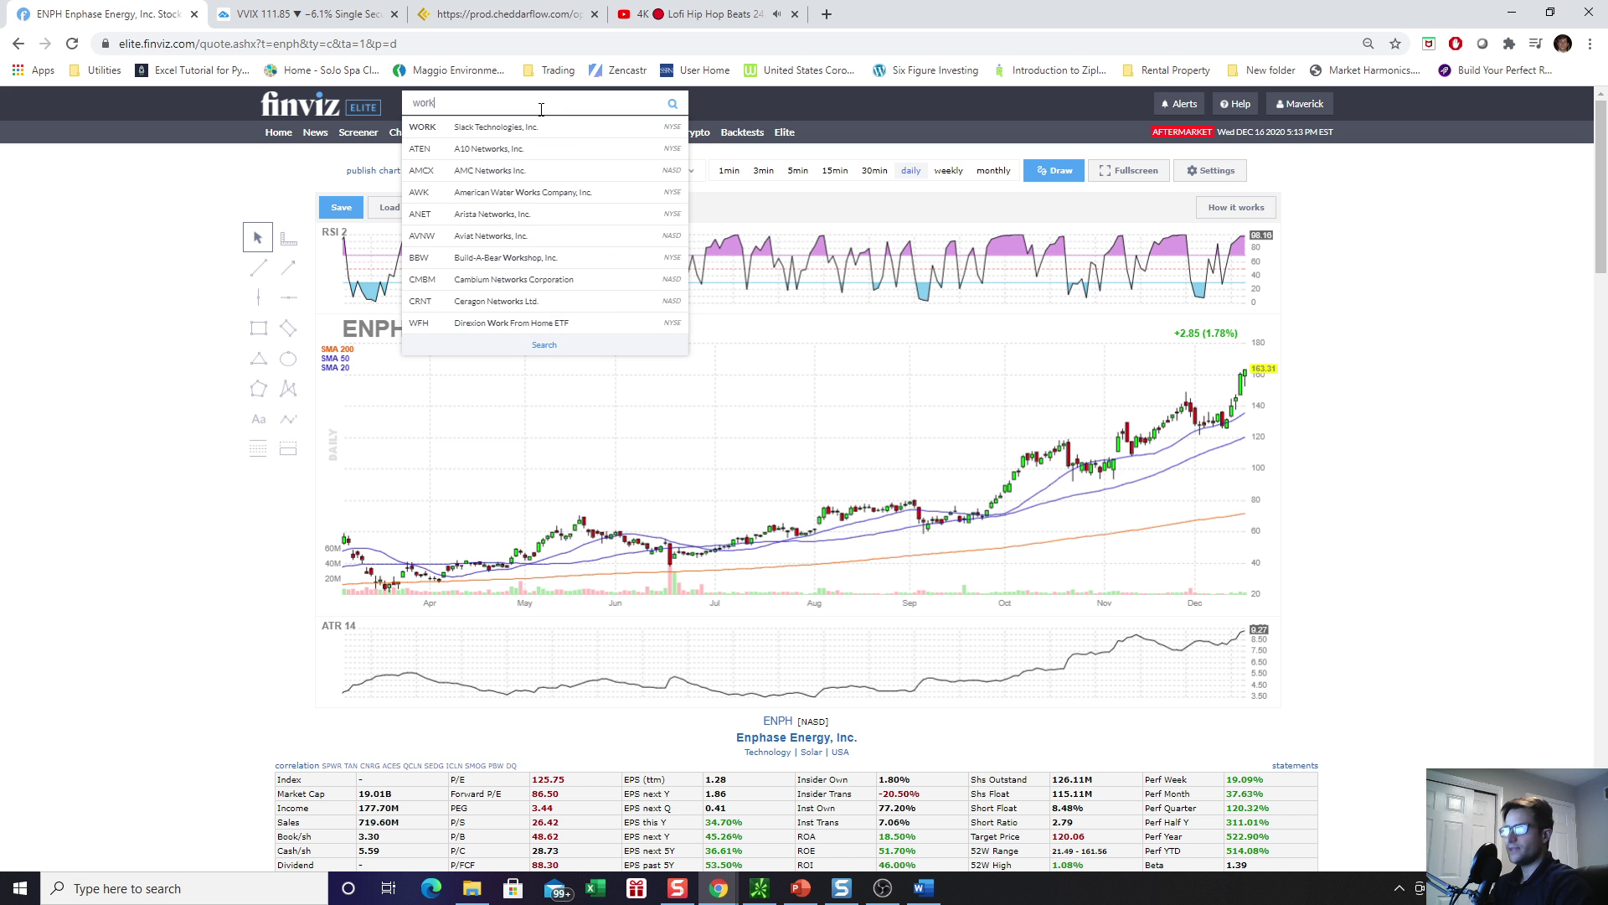
key(Return)
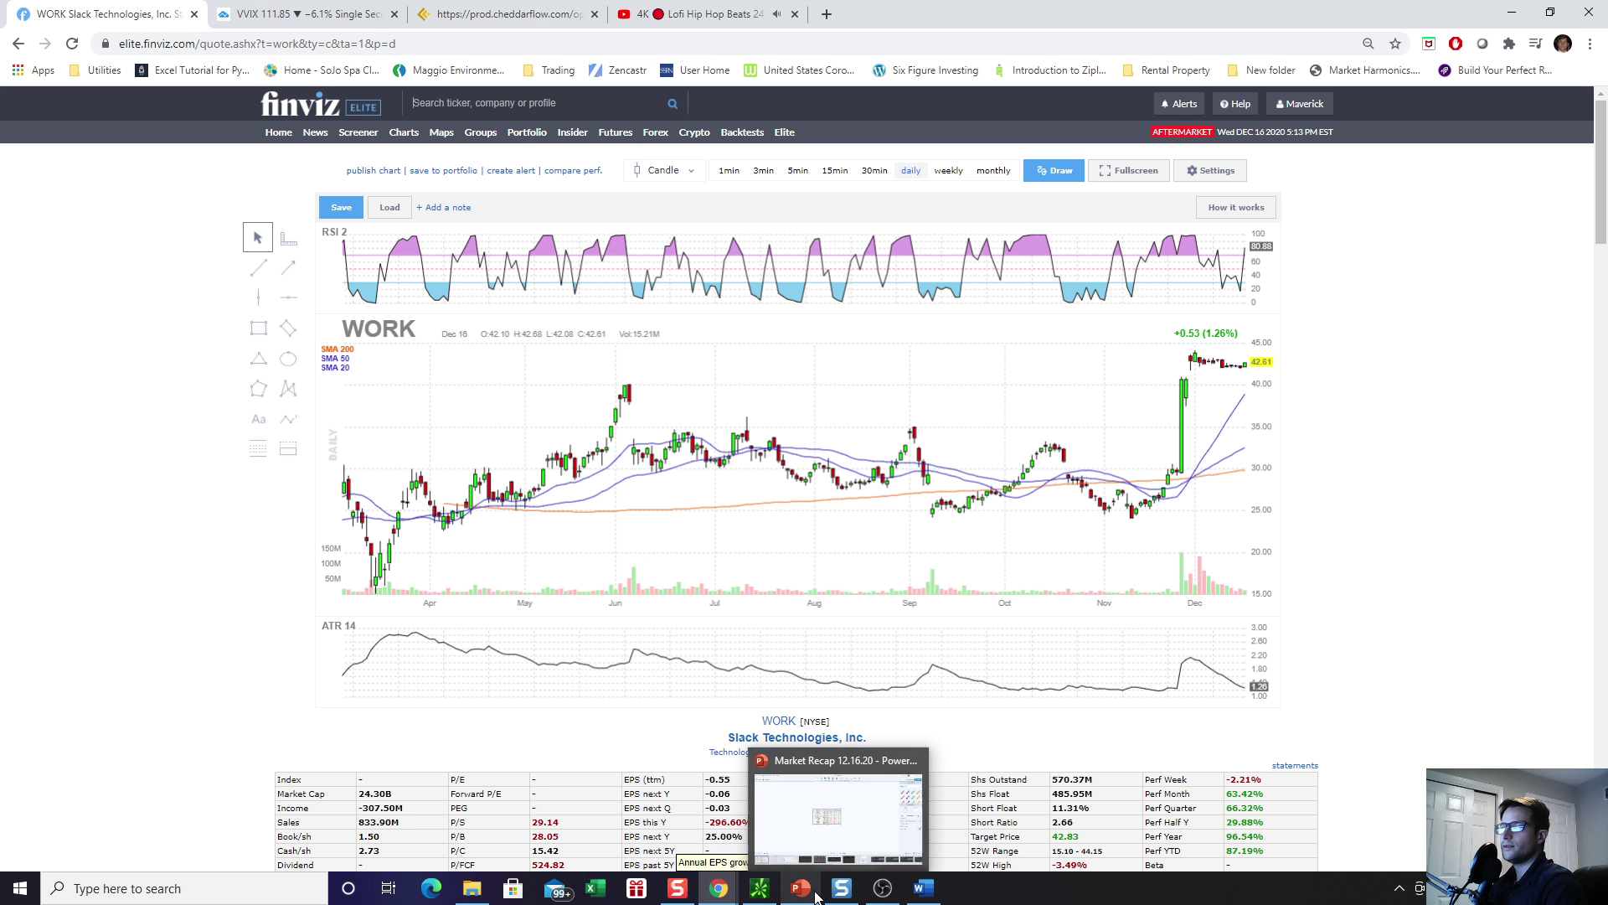
click(475, 16)
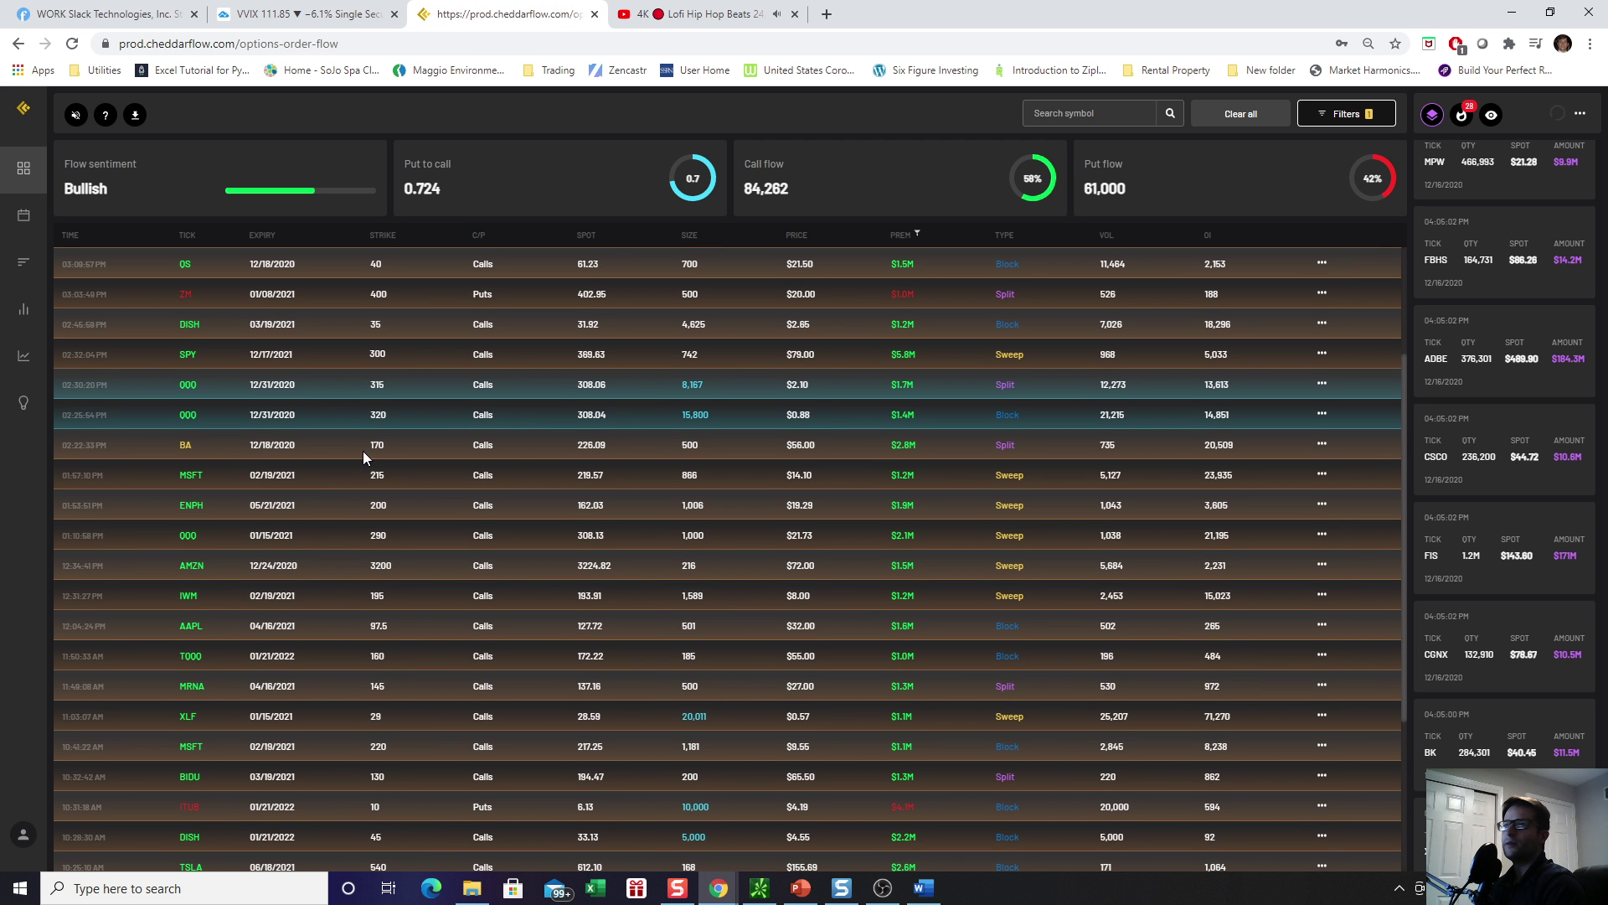
scroll(300, 540, down, 3)
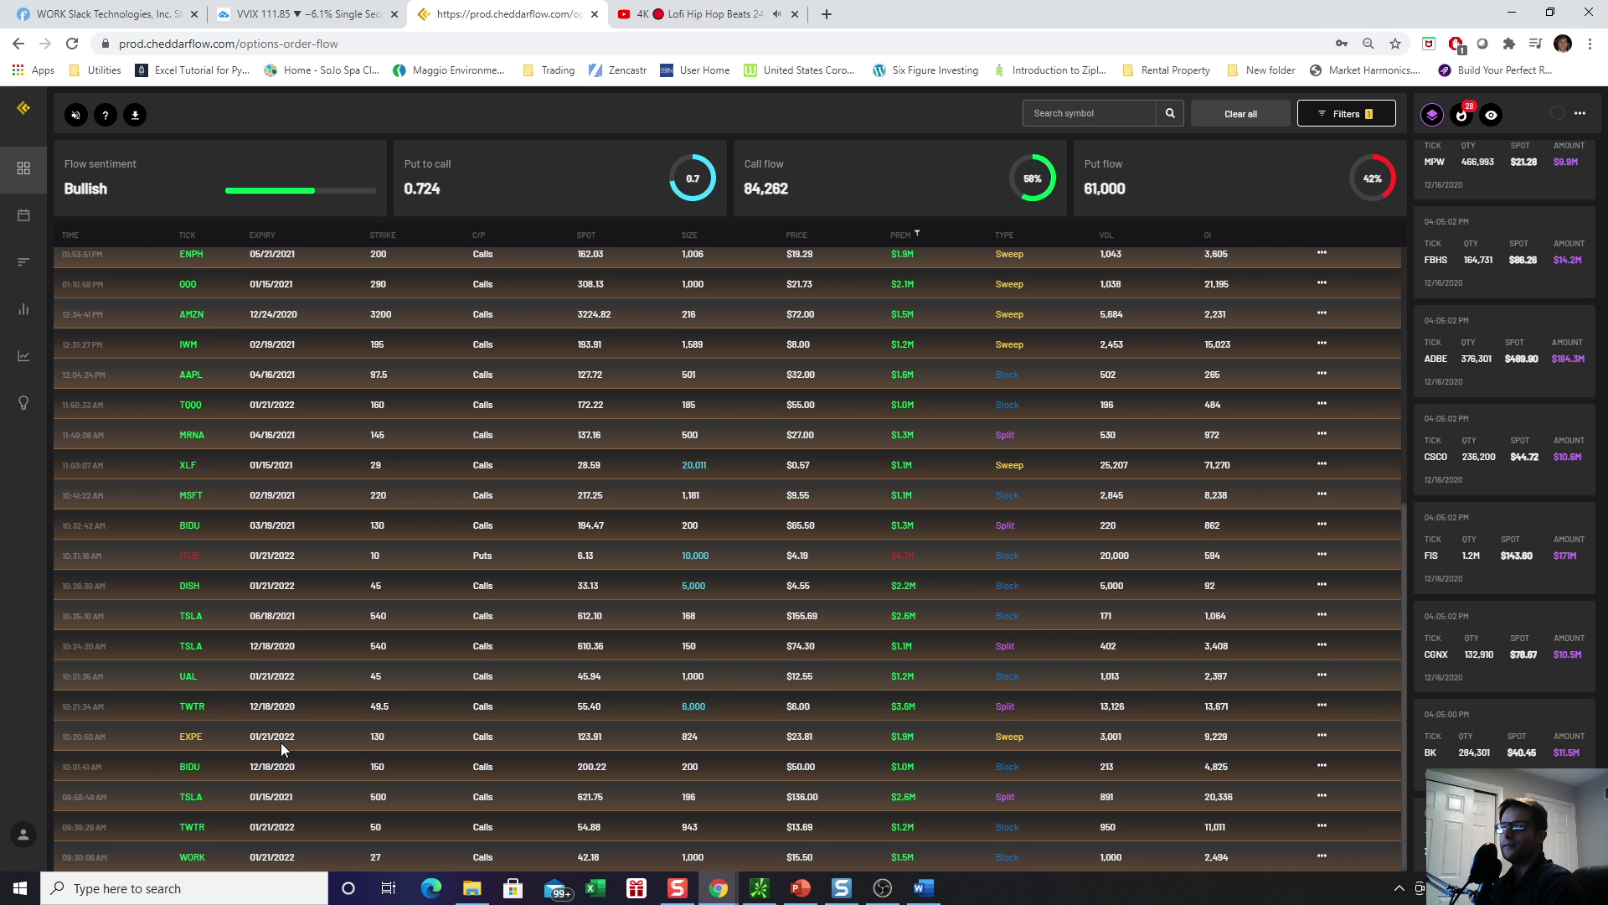
scroll(279, 742, up, 1)
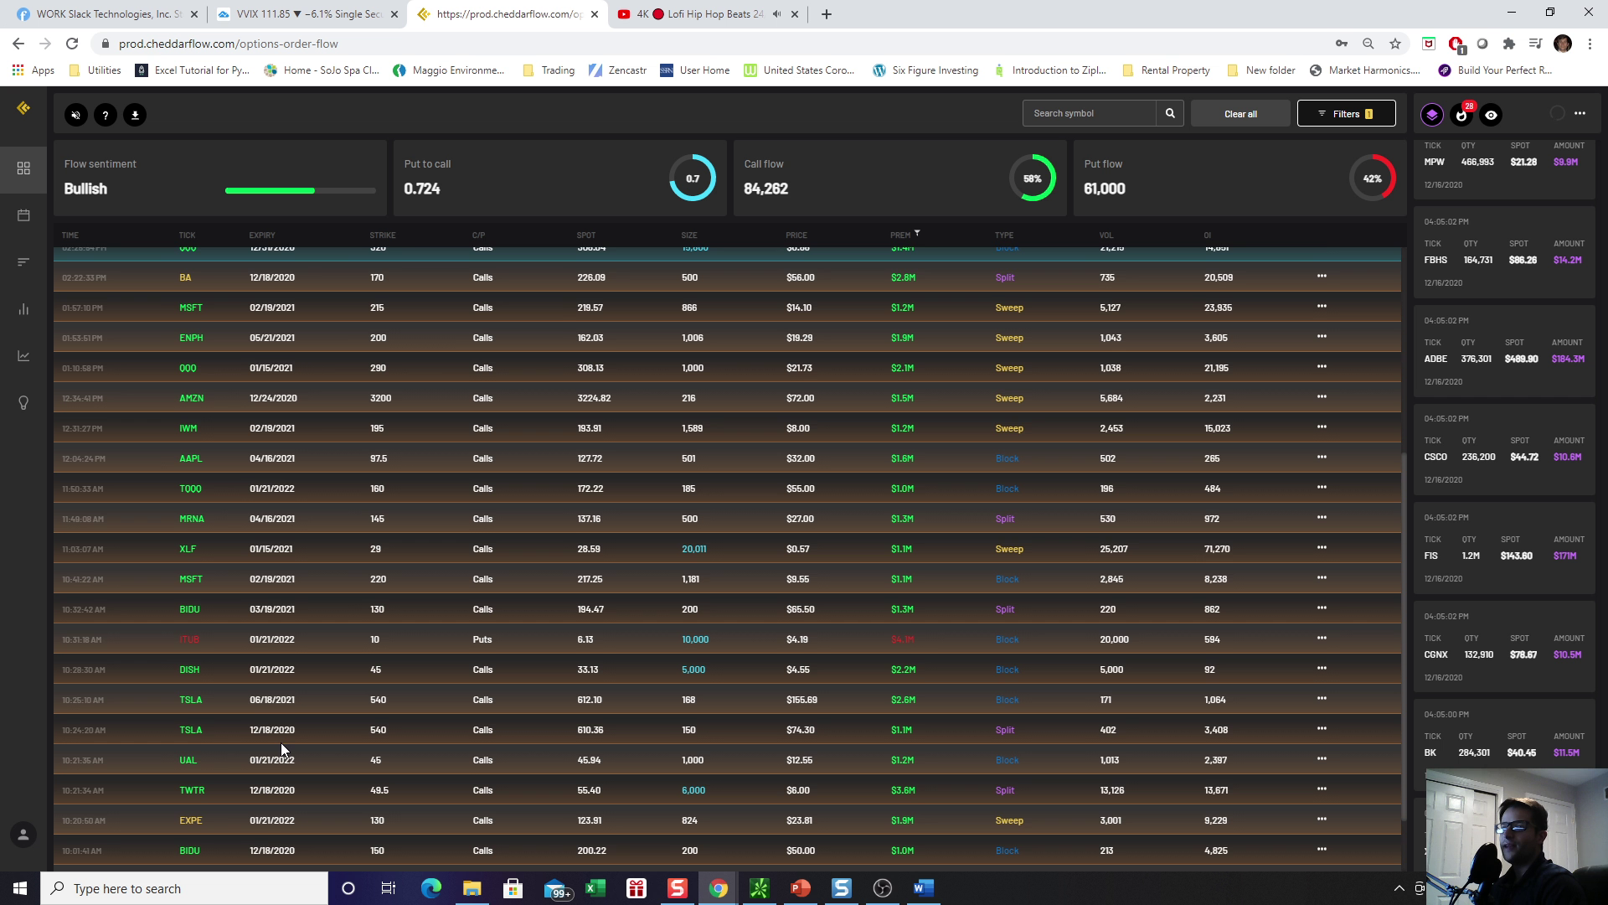
scroll(280, 743, down, 1)
scroll(264, 737, up, 5)
From the WORK page, search 'expe' on Finviz to load Expedia's daily chart
click(131, 15)
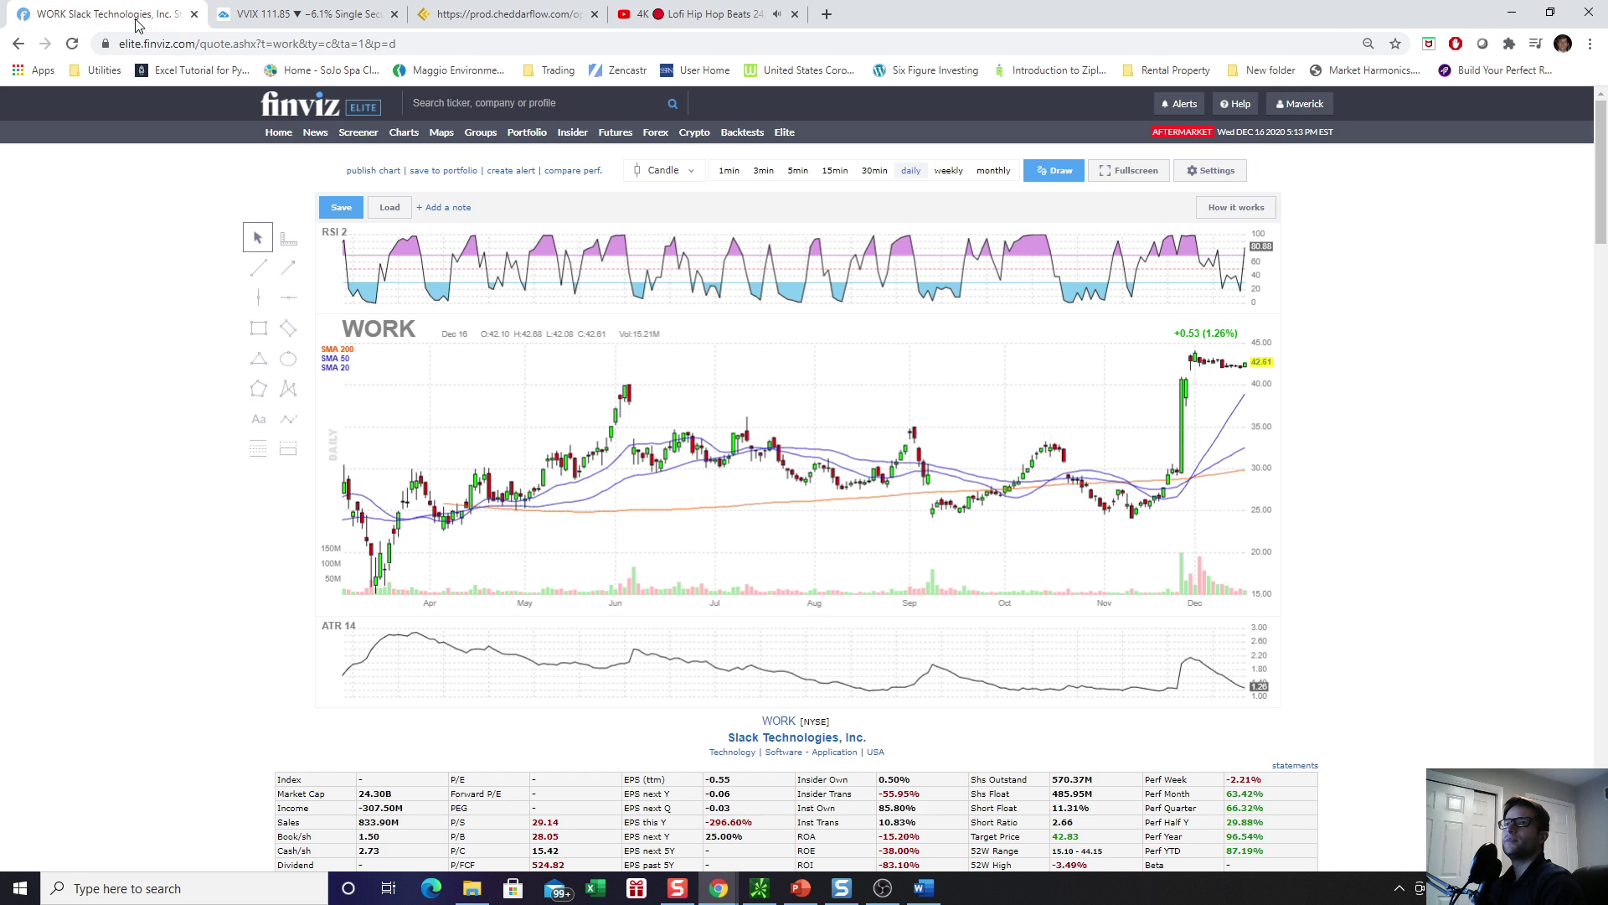
click(502, 104)
text(expe)
key(Return)
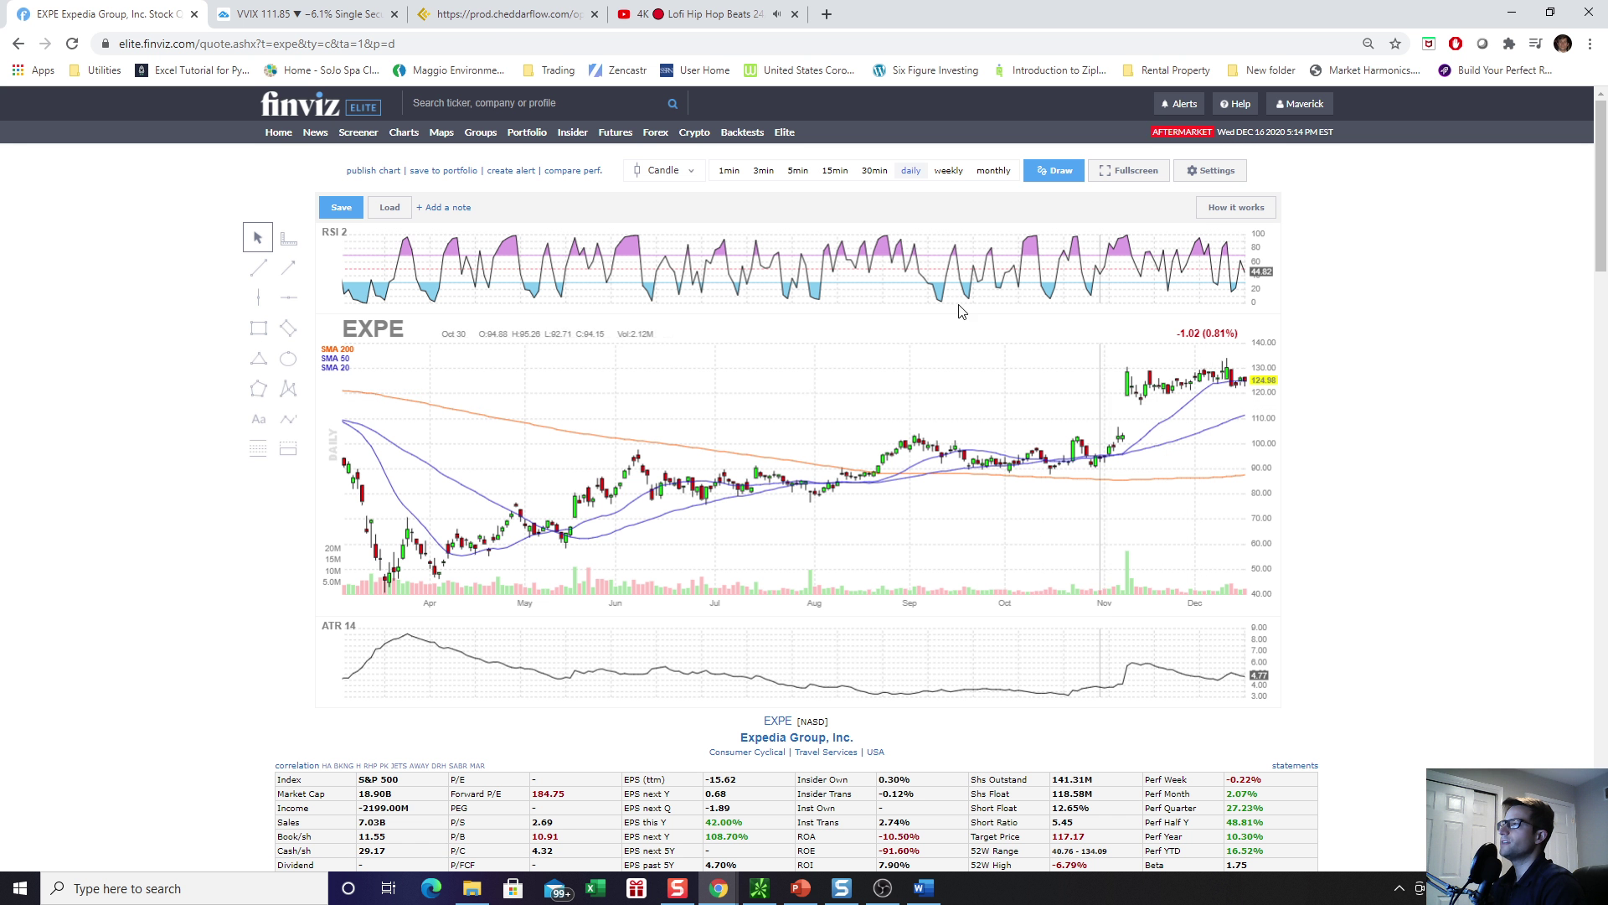
Check the EXPE chart against the Cheddarflow order flow, then return to the EXPE chart
click(490, 21)
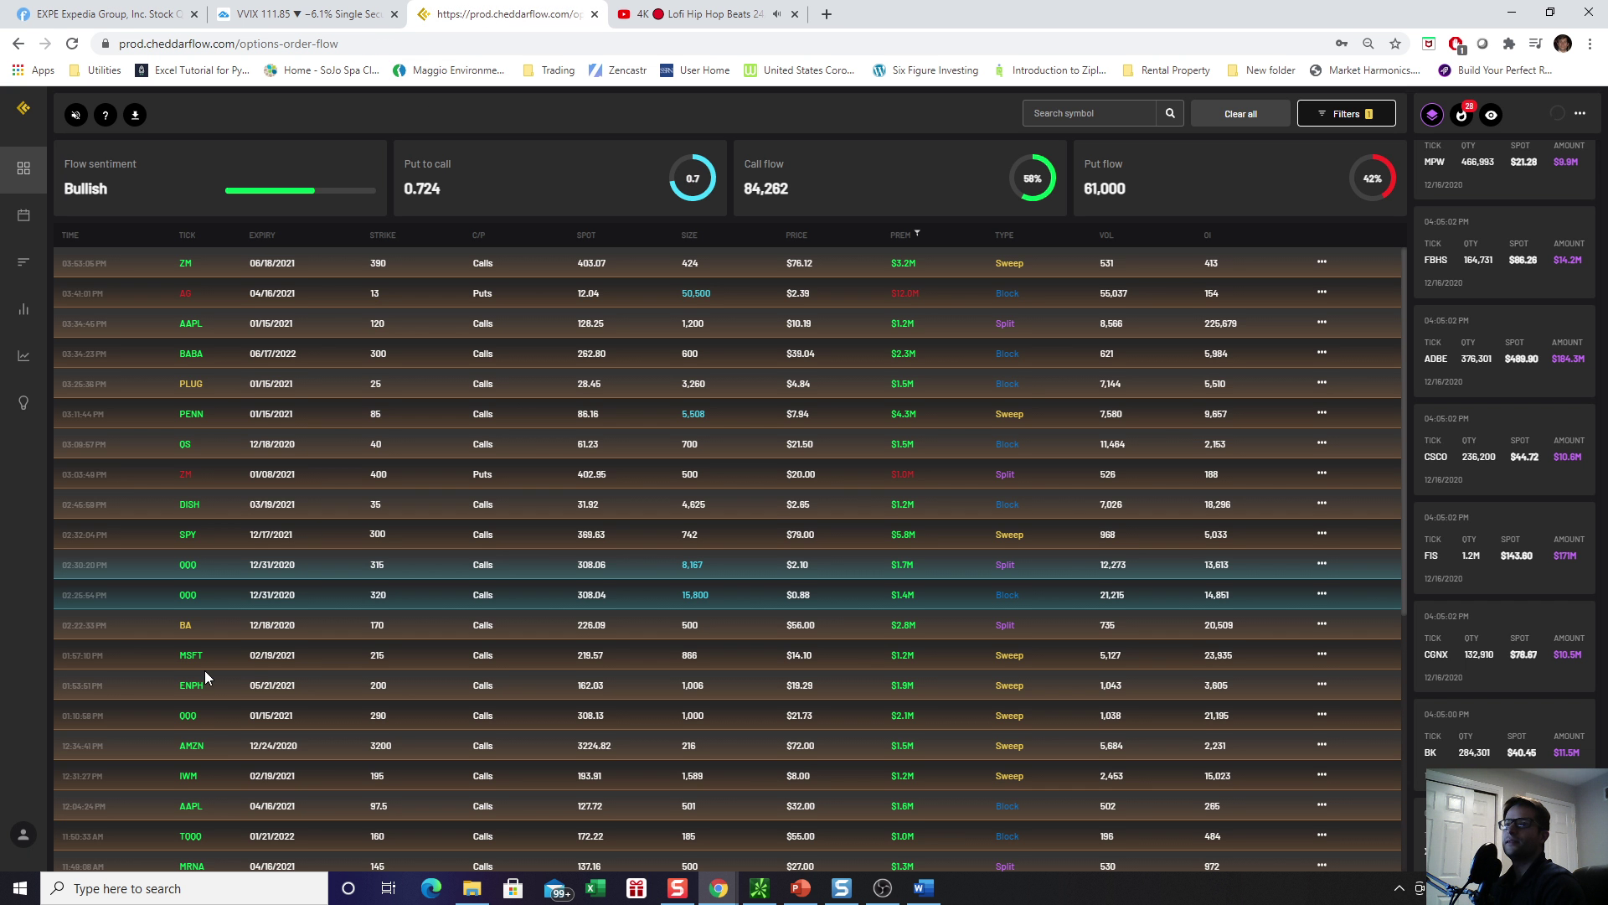
scroll(252, 662, down, 5)
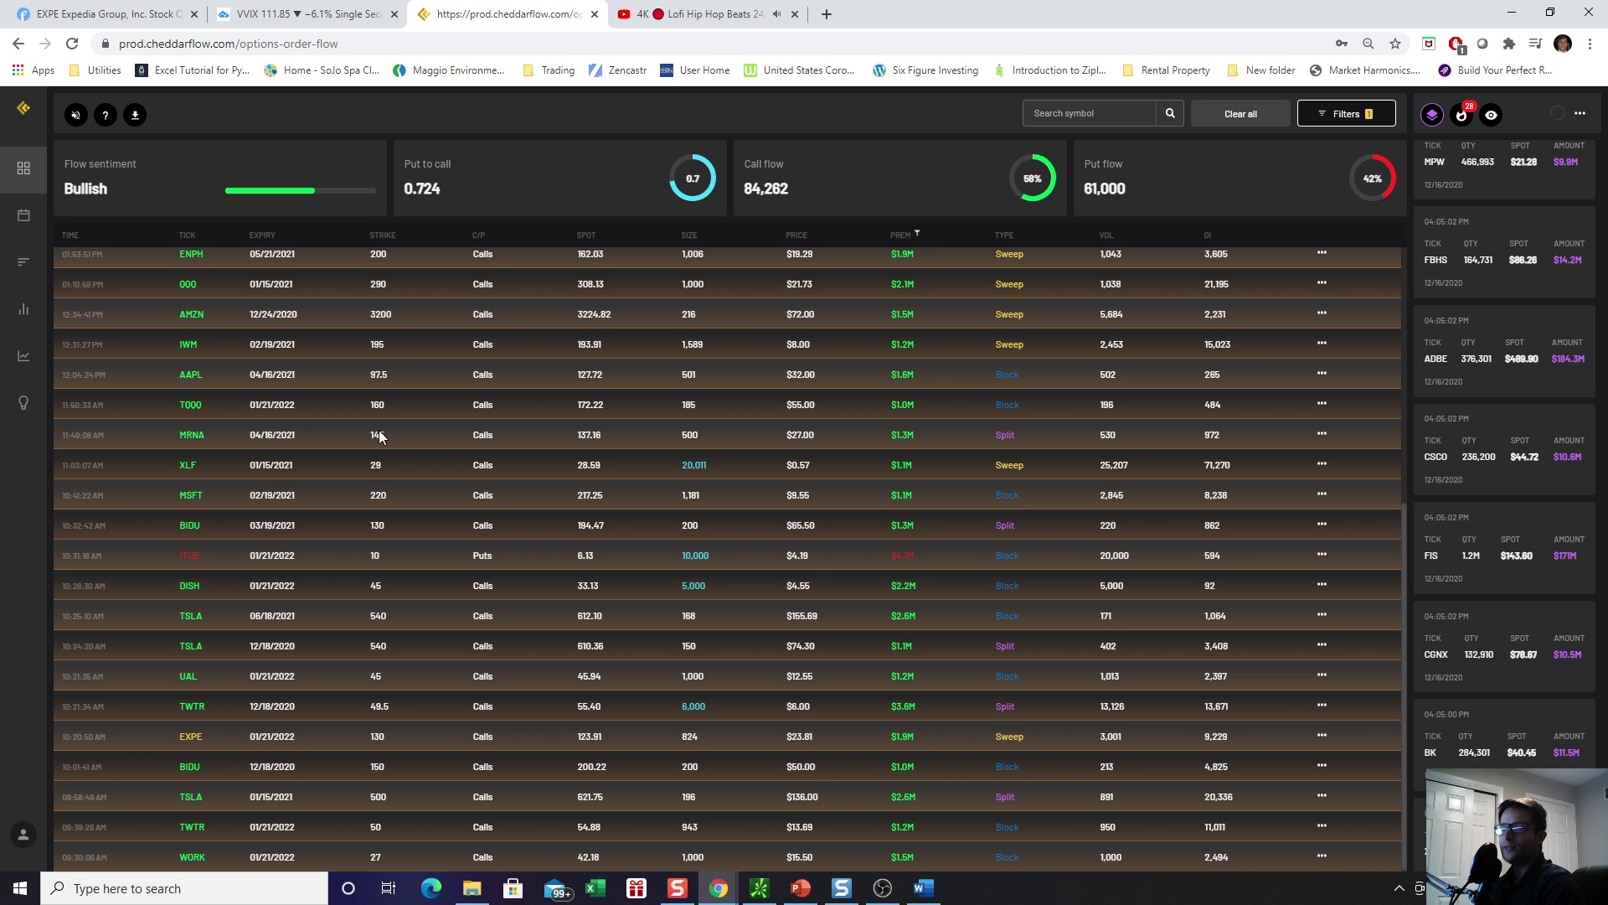
click(96, 14)
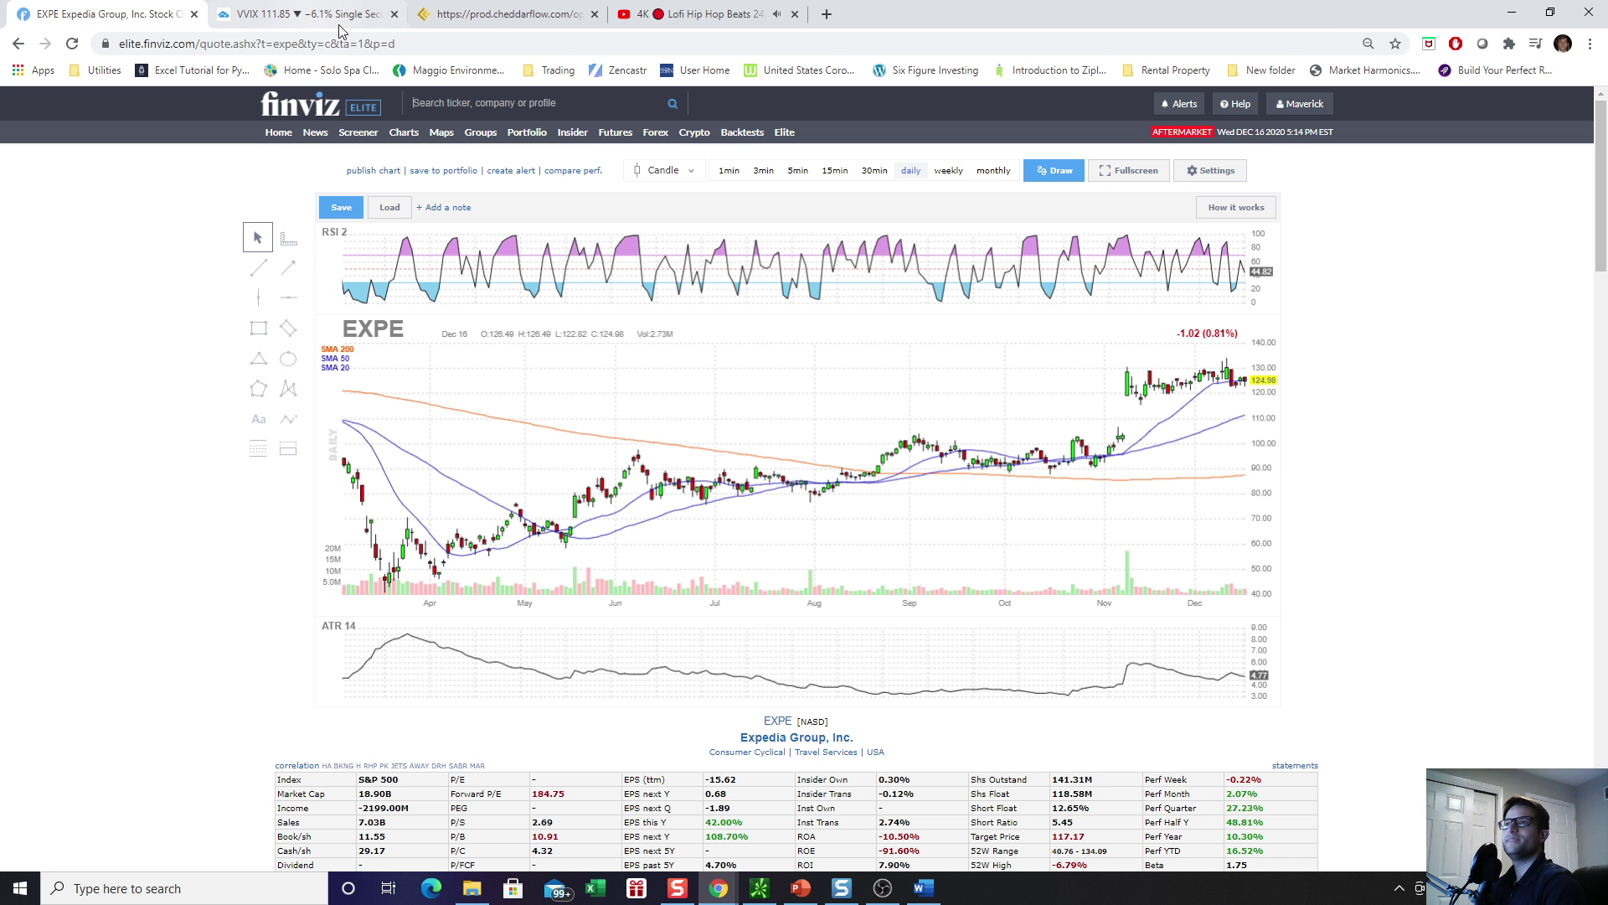
Bring Cheddarflow forward and scroll back to the top ZM 06/18/2021 390 call sweep
click(503, 14)
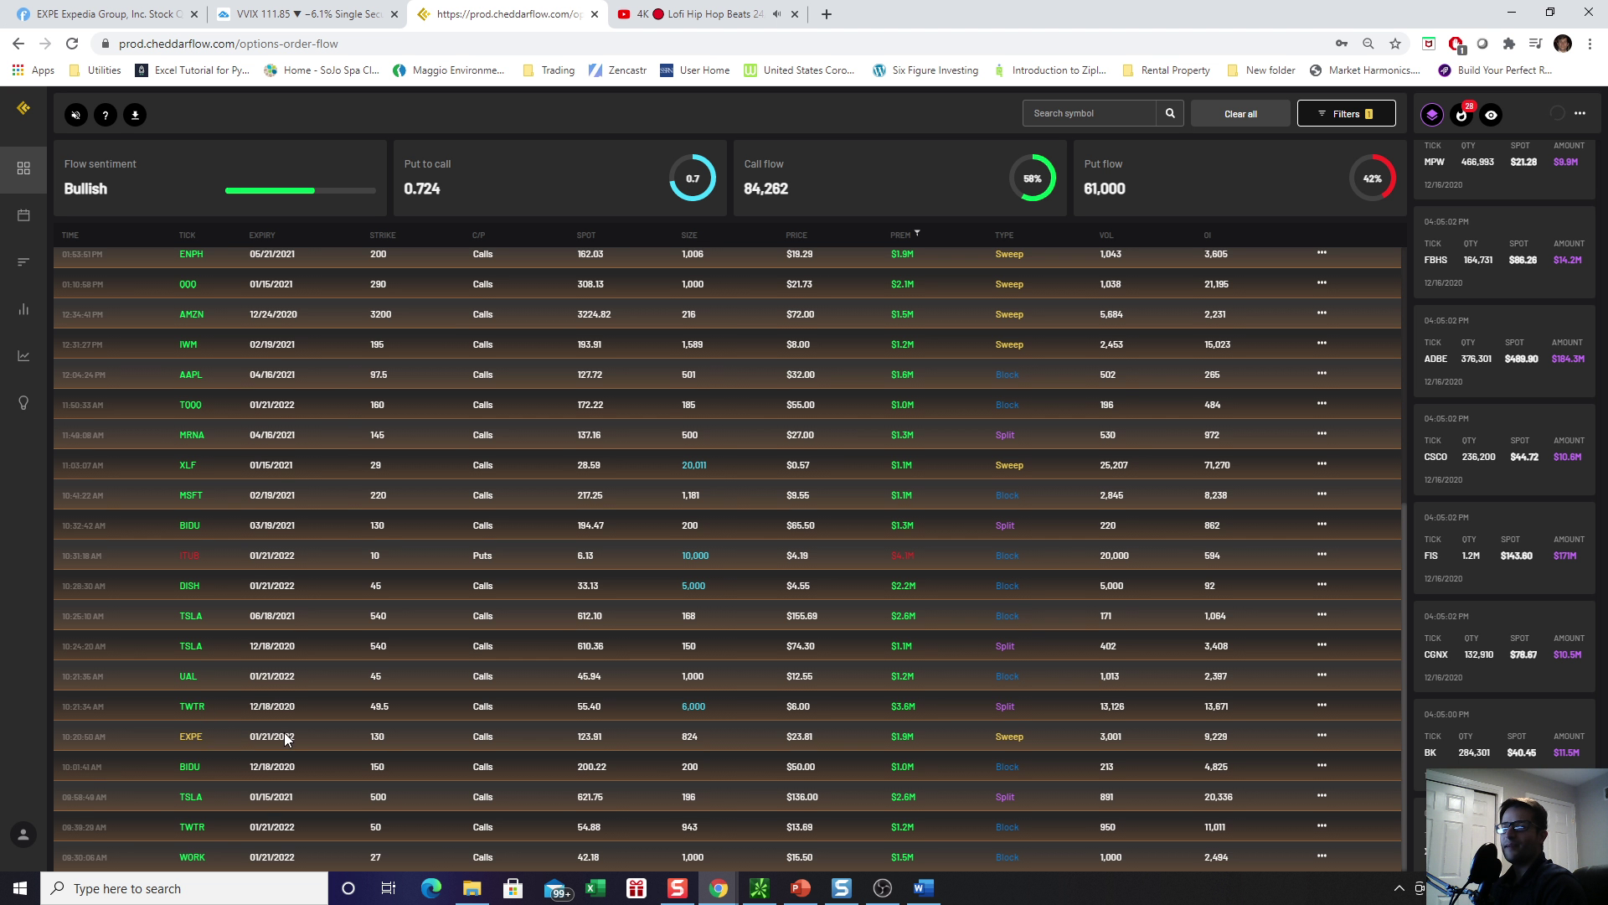
scroll(252, 727, up, 5)
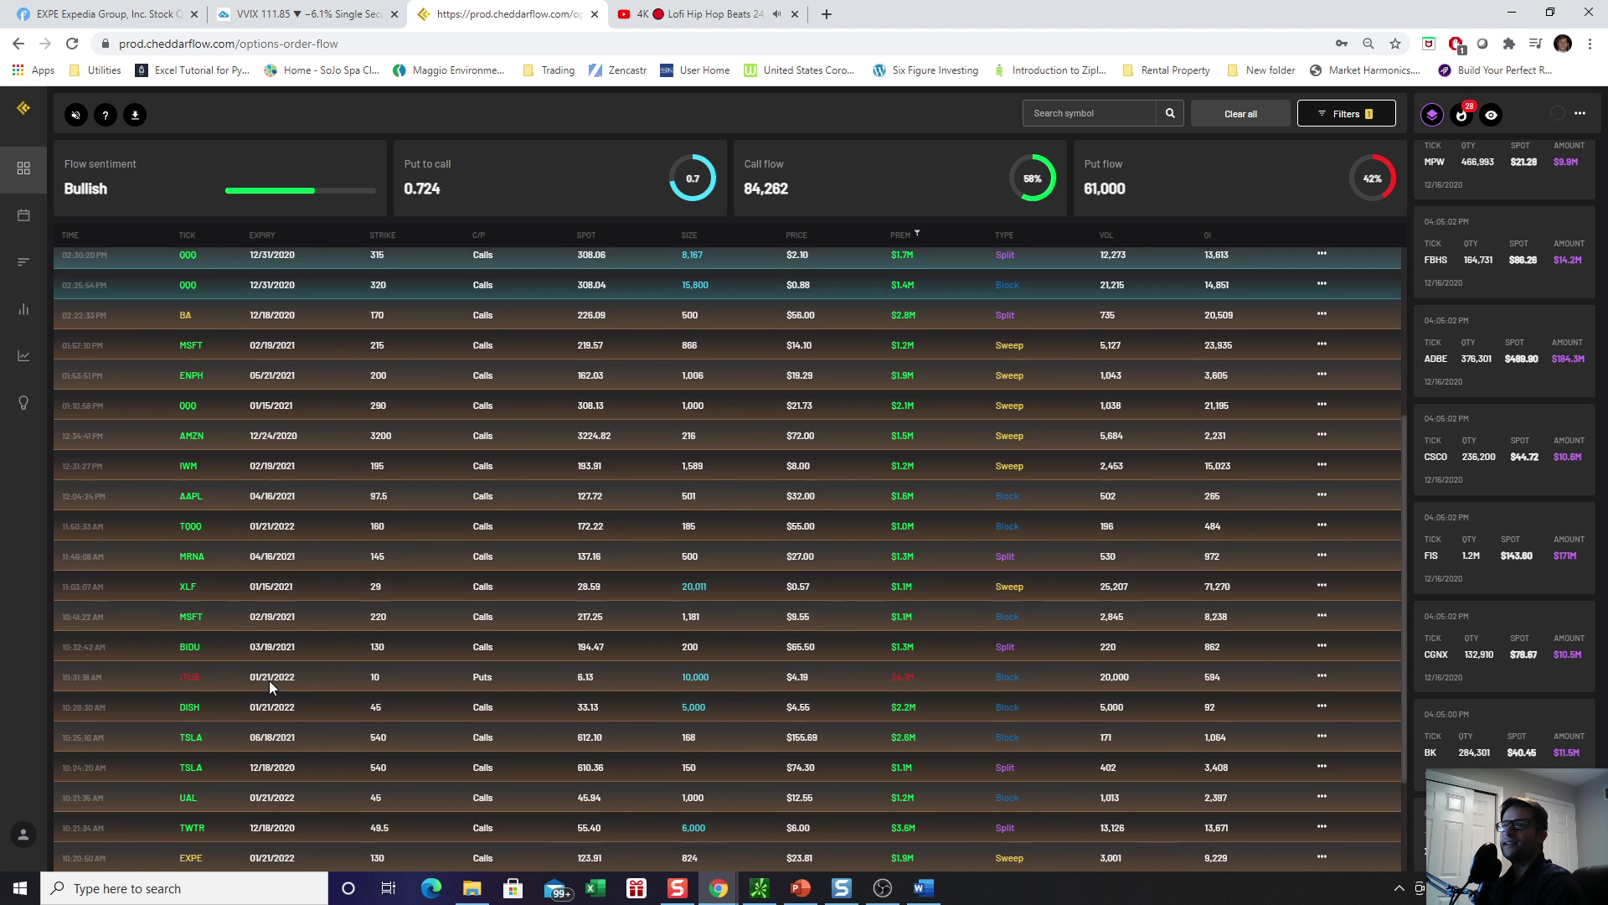
scroll(269, 680, down, 1)
scroll(269, 680, up, 1)
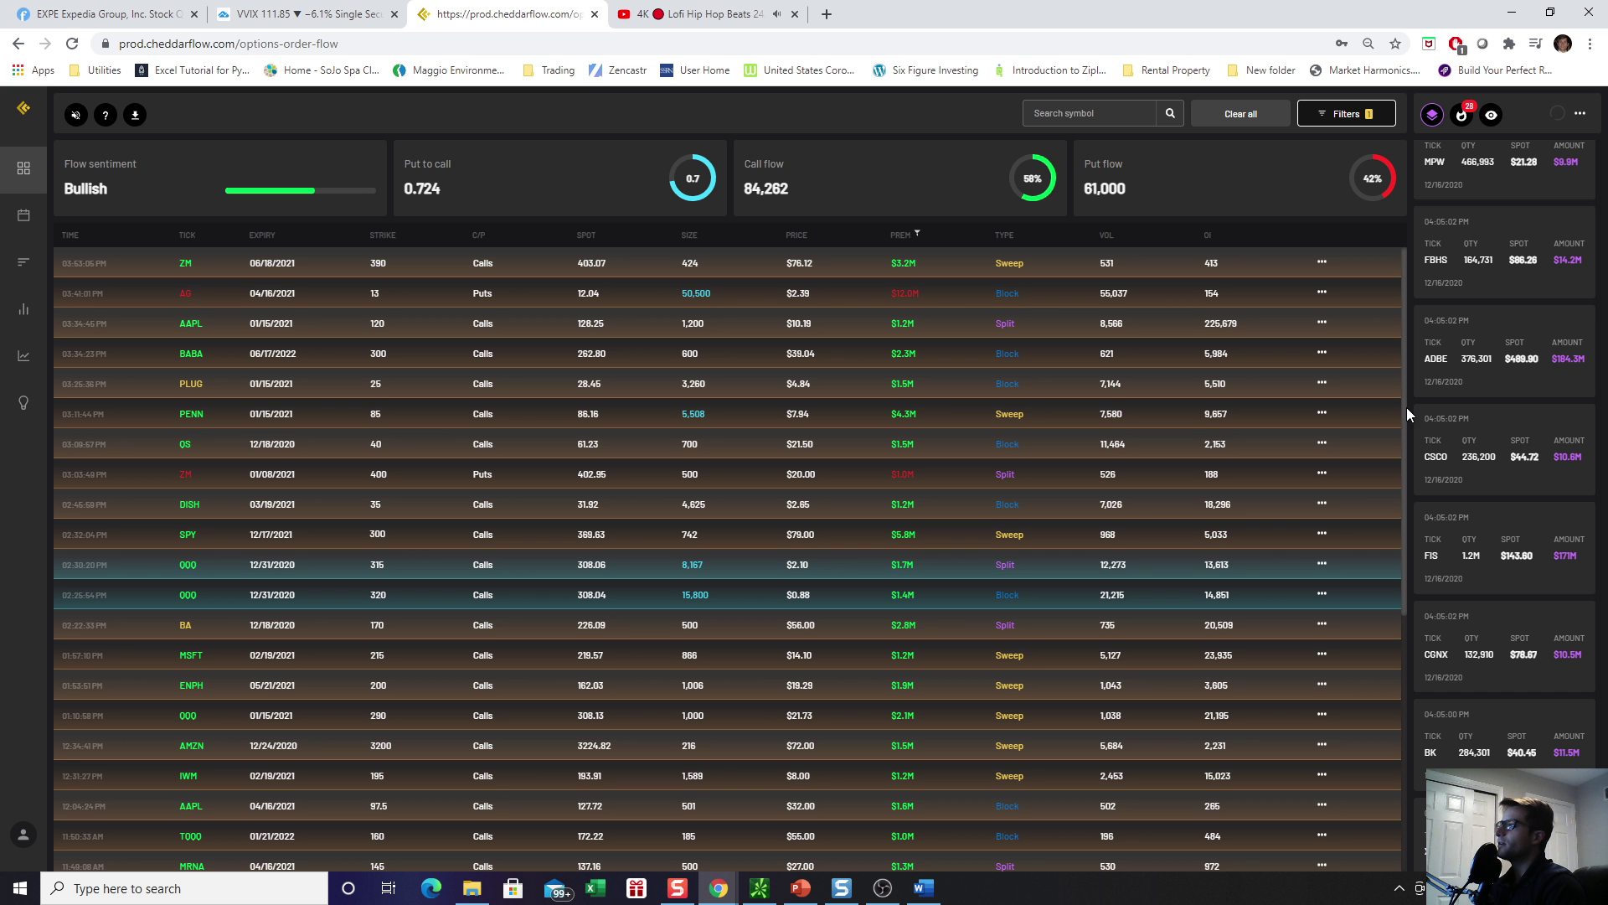
scroll(1398, 428, down, 1)
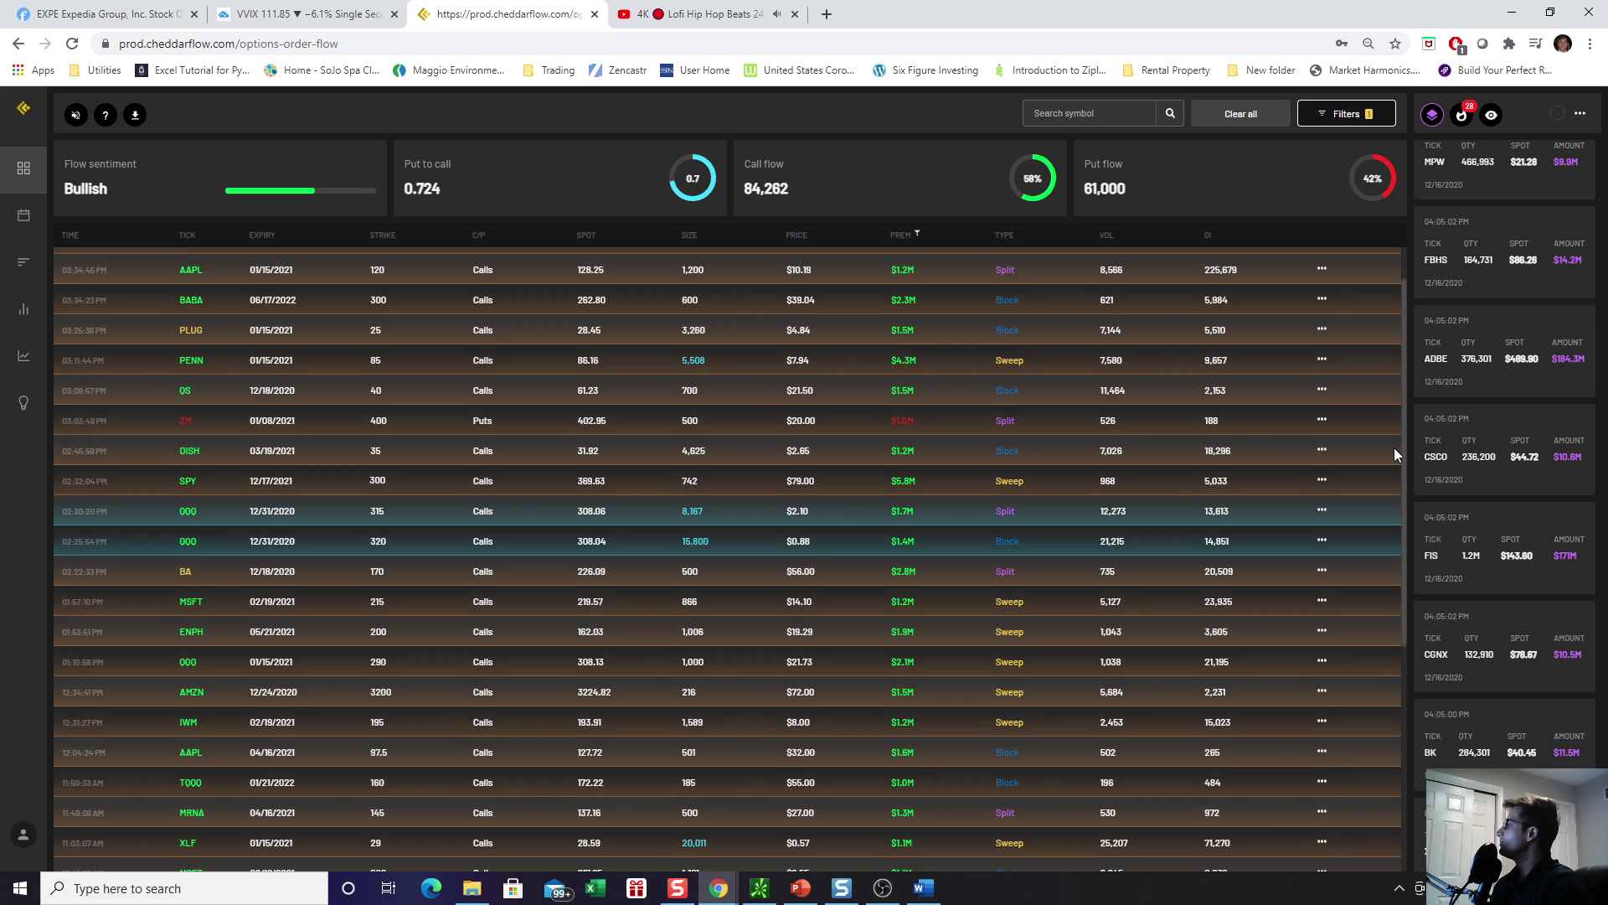
scroll(1391, 402, up, 1)
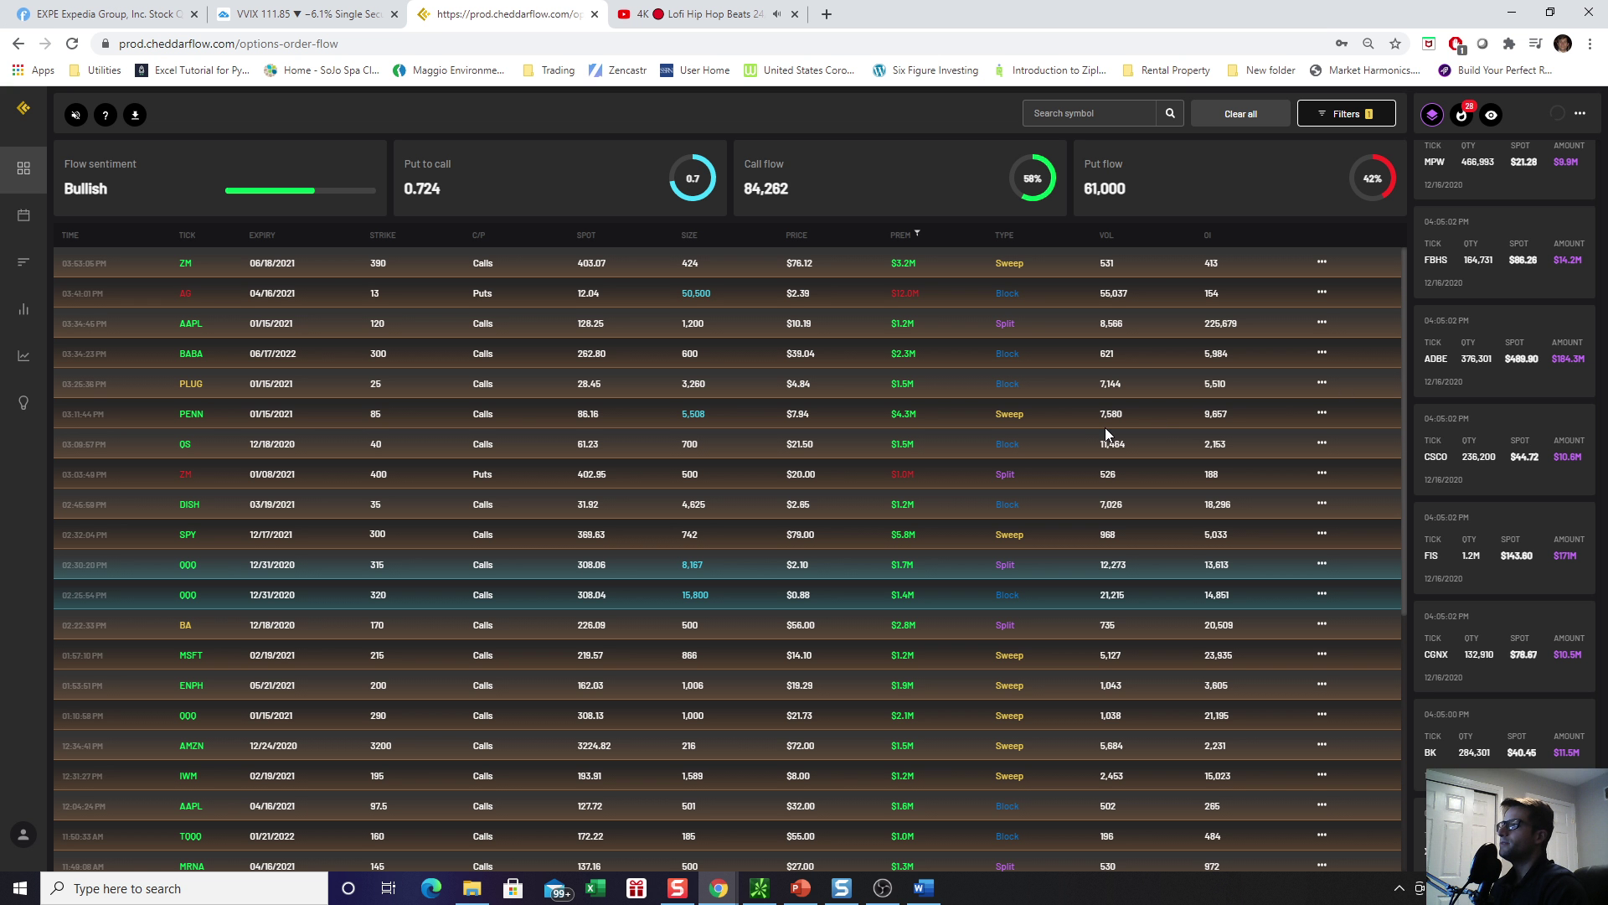